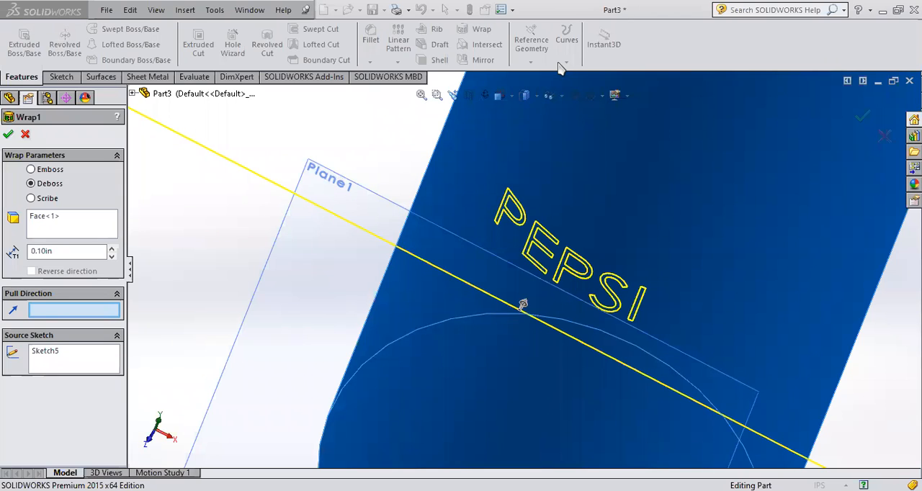
- Switch the wrap type to Scribe and wrap the PEPSI text sketch onto the cylinder's curved face
{"action": "key", "text": "f"}
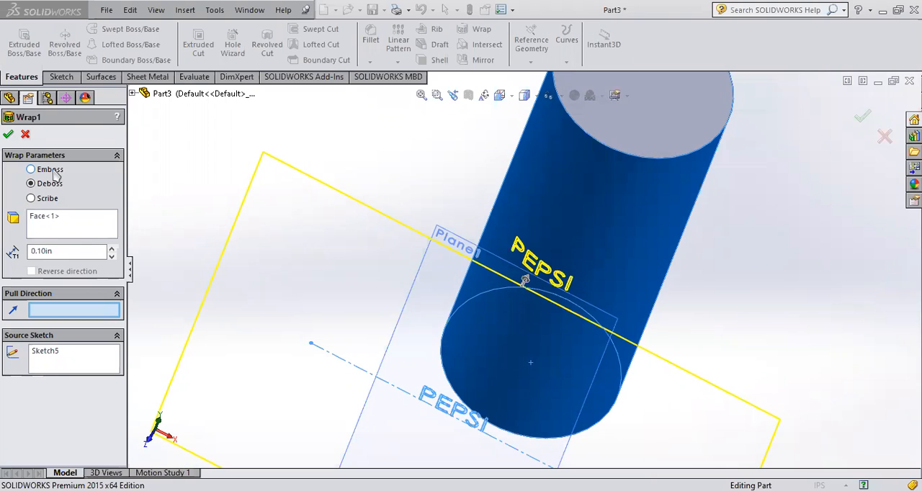
{"action": "left_click", "coordinate": [53, 252]}
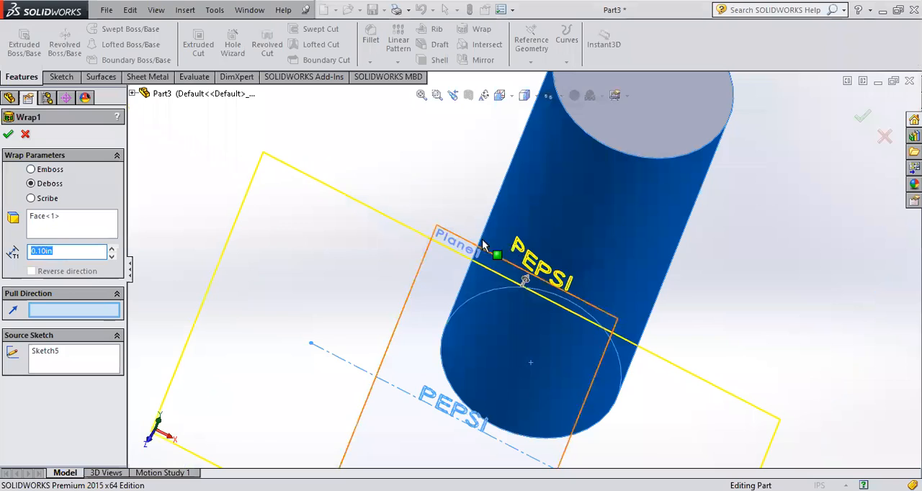
{"action": "left_click", "coordinate": [31, 198]}
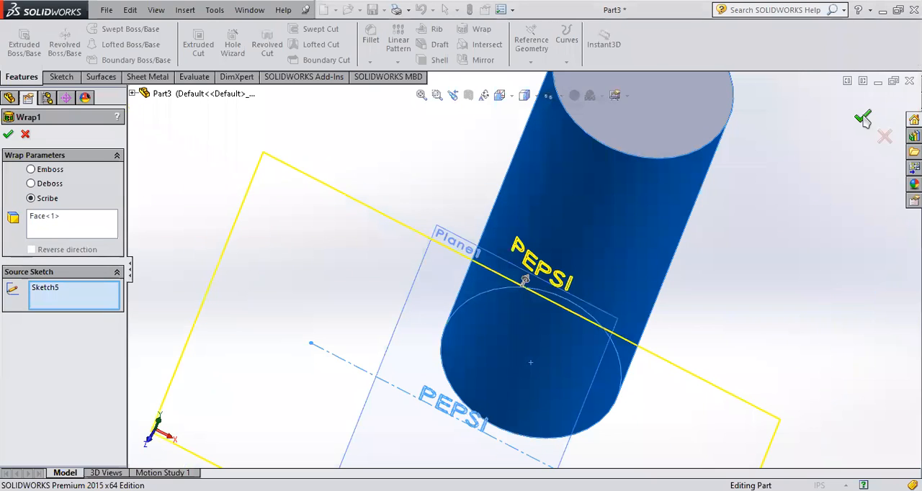
{"action": "key", "text": "Return"}
- Examine the scribed PEPSI lettering on the cylinder close up and from several angles
{"action": "scroll", "coordinate": [547, 281], "scroll_direction": "down", "scroll_amount": 5}
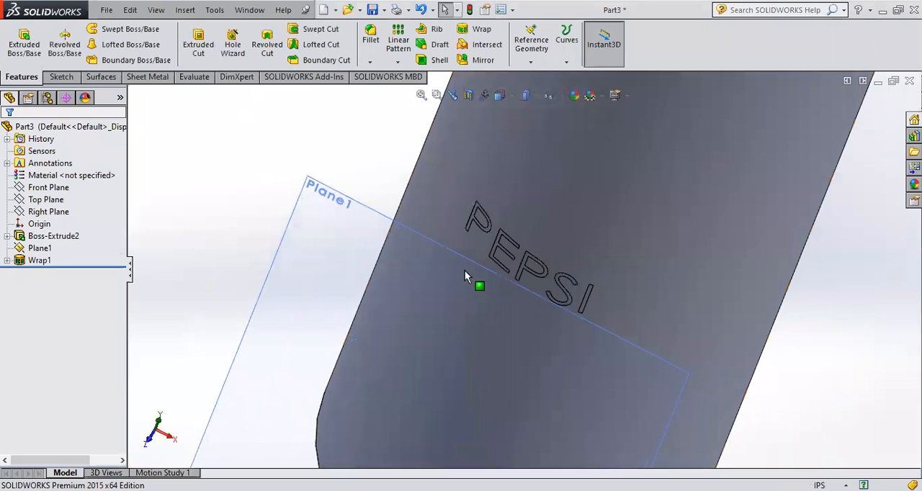
{"action": "middle_click_drag", "start_coordinate": [531, 273], "coordinate": [652, 324]}
{"action": "middle_click_drag", "start_coordinate": [539, 278], "coordinate": [502, 314]}
{"action": "middle_click_drag", "start_coordinate": [602, 320], "coordinate": [533, 257]}
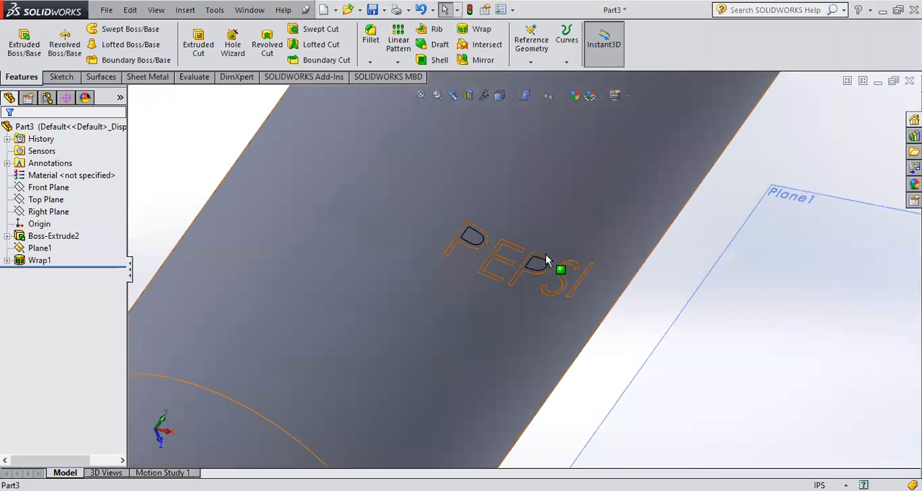
{"action": "scroll", "coordinate": [545, 267], "scroll_direction": "down", "scroll_amount": 6}
{"action": "scroll", "coordinate": [555, 274], "scroll_direction": "up", "scroll_amount": 8}
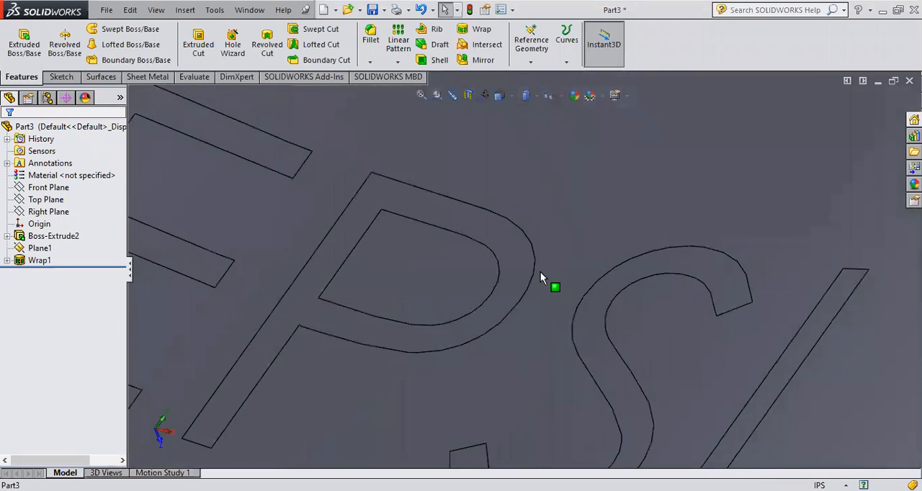
{"action": "middle_click_drag", "start_coordinate": [641, 233], "coordinate": [597, 283]}
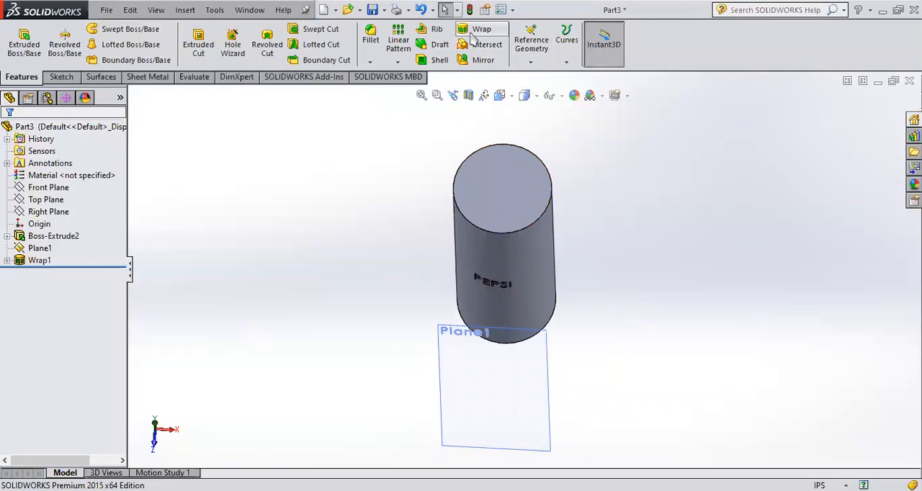
{"action": "middle_click_drag", "start_coordinate": [536, 234], "coordinate": [514, 263]}
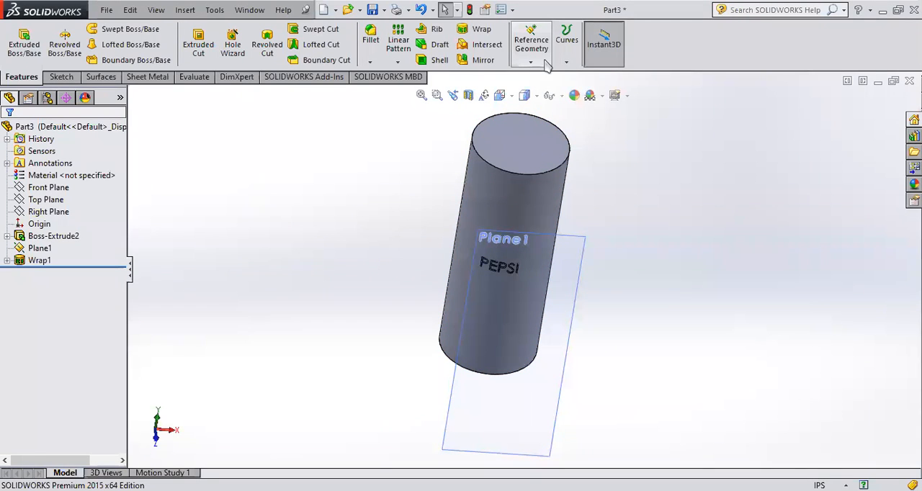
{"action": "scroll", "coordinate": [569, 237], "scroll_direction": "up", "scroll_amount": 4}
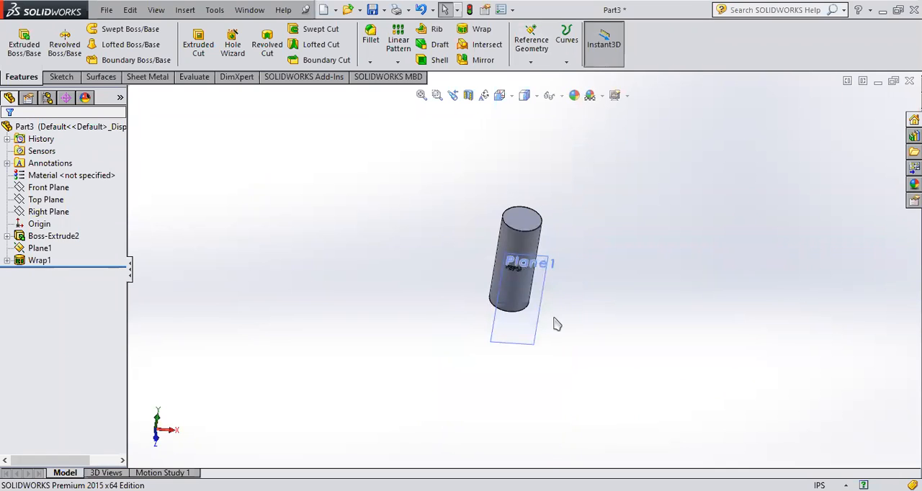
{"action": "middle_click_drag", "start_coordinate": [554, 329], "coordinate": [594, 284]}
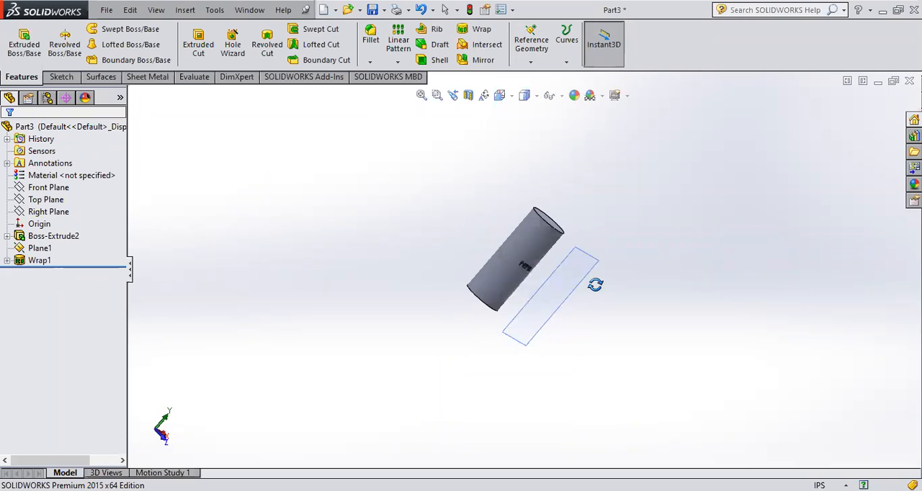
{"action": "middle_click_drag", "start_coordinate": [560, 323], "coordinate": [537, 360]}
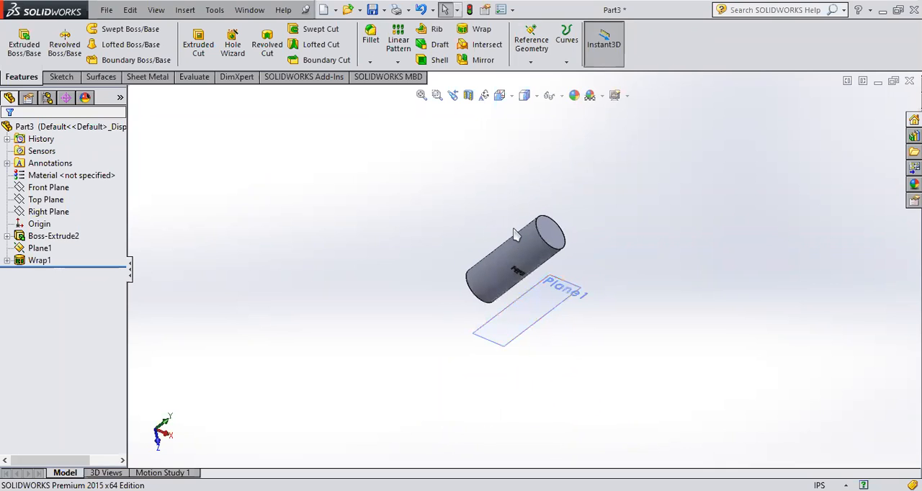
{"action": "middle_click_drag", "start_coordinate": [533, 296], "coordinate": [542, 348]}
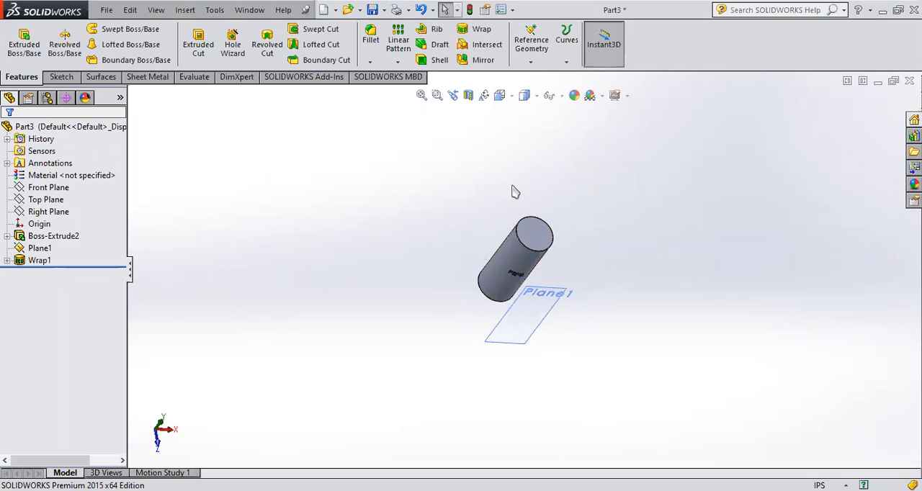
- Examine how the Right, Top and Front planes lie relative to the cylinder and Plane1
{"action": "left_click", "coordinate": [37, 212]}
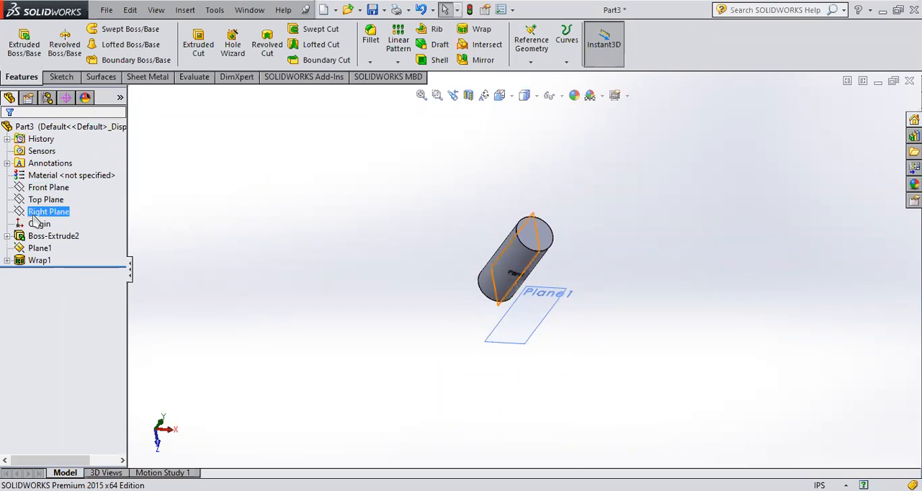
{"action": "left_click", "coordinate": [46, 199]}
{"action": "left_click", "coordinate": [48, 188]}
{"action": "middle_click_drag", "start_coordinate": [546, 362], "coordinate": [566, 365]}
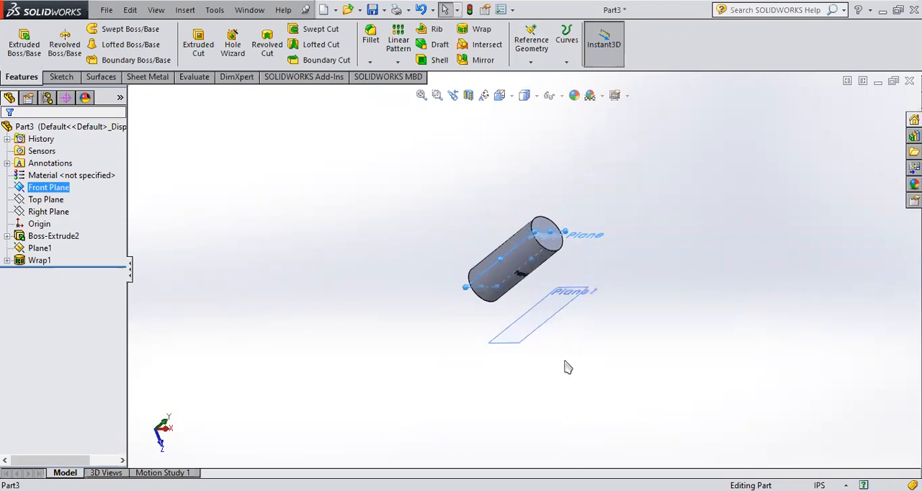
{"action": "mouse_move", "coordinate": [530, 311]}
{"action": "middle_mouse_down"}
{"action": "mouse_move", "coordinate": [518, 300]}
{"action": "mouse_move", "coordinate": [535, 274]}
{"action": "mouse_move", "coordinate": [539, 322]}
{"action": "middle_mouse_up"}
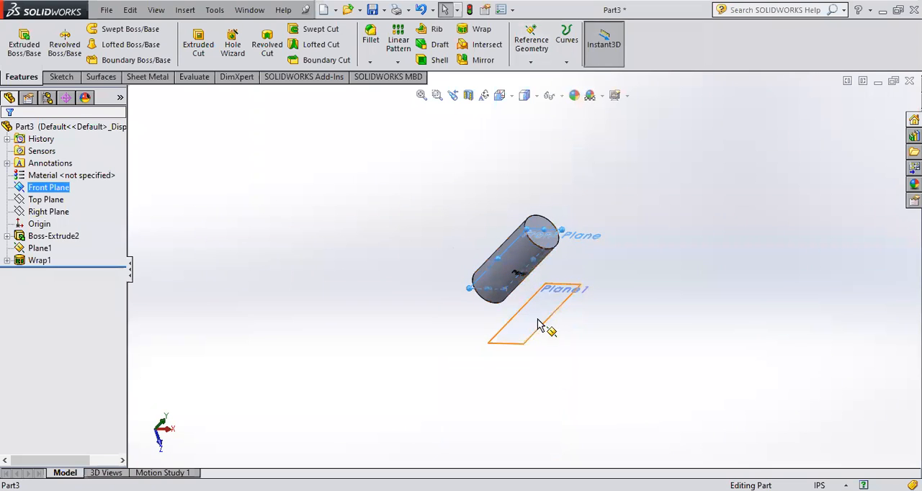
{"action": "left_click", "coordinate": [34, 211], "text": "ctrl"}
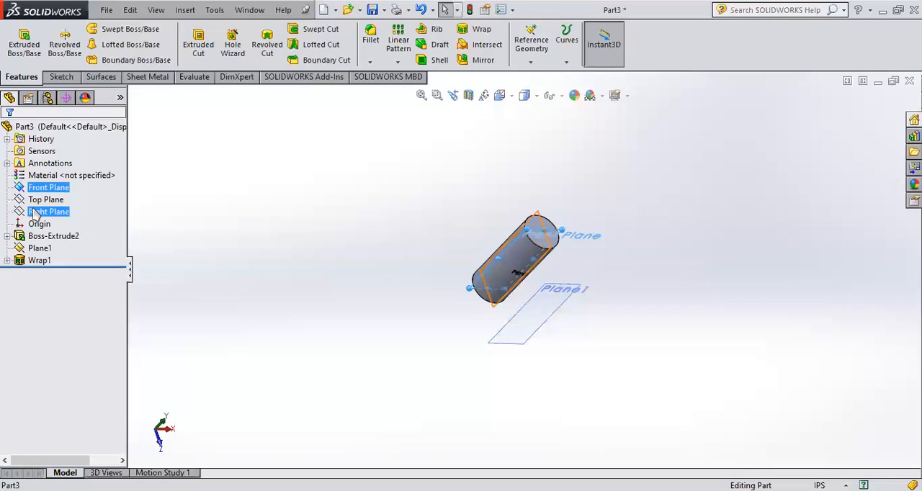
{"action": "left_click", "coordinate": [34, 212]}
{"action": "middle_click_drag", "start_coordinate": [459, 331], "coordinate": [474, 254]}
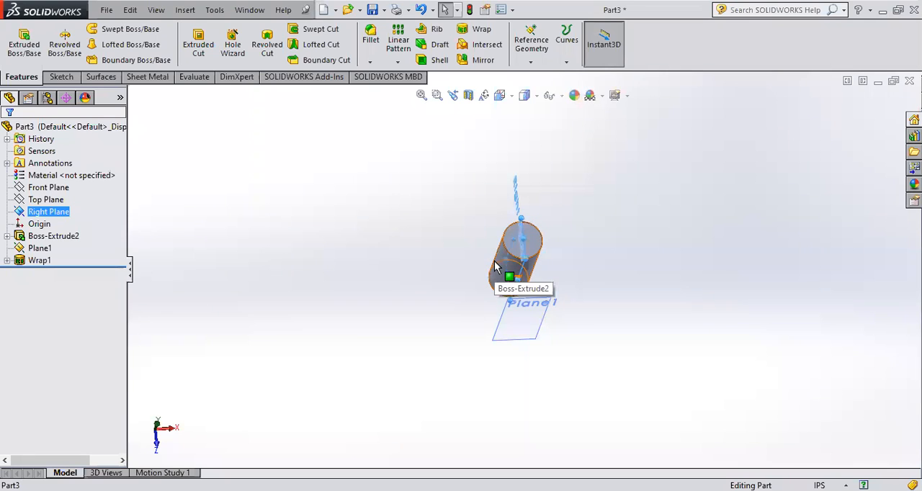
{"action": "left_click", "coordinate": [621, 263]}
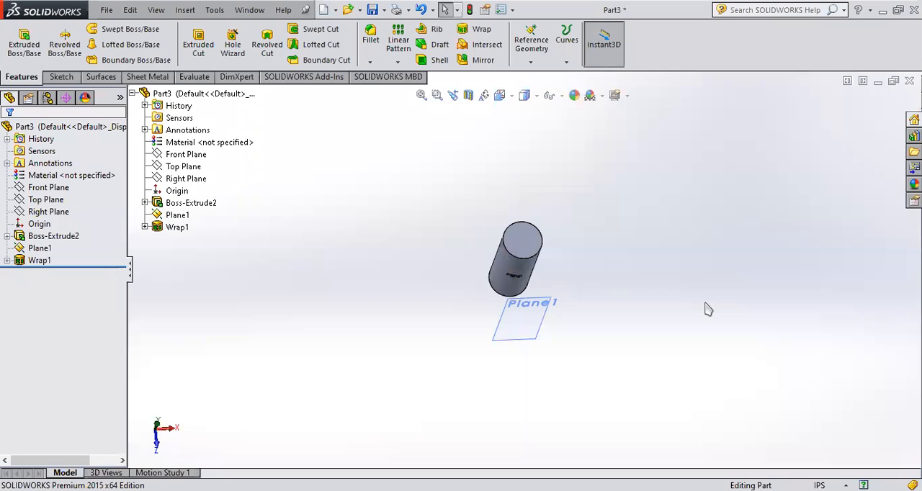
{"action": "scroll", "coordinate": [521, 290], "scroll_direction": "down", "scroll_amount": 8}
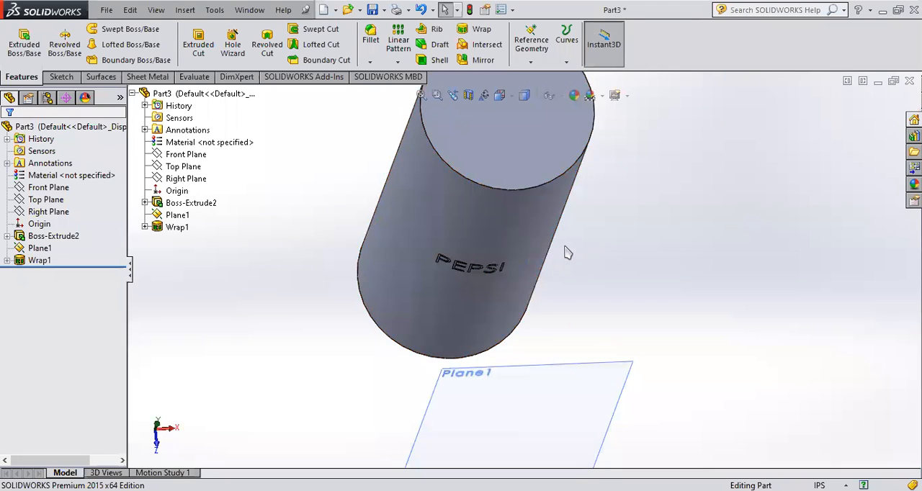
{"action": "scroll", "coordinate": [564, 247], "scroll_direction": "up", "scroll_amount": 3}
{"action": "middle_click_drag", "start_coordinate": [600, 220], "coordinate": [559, 294]}
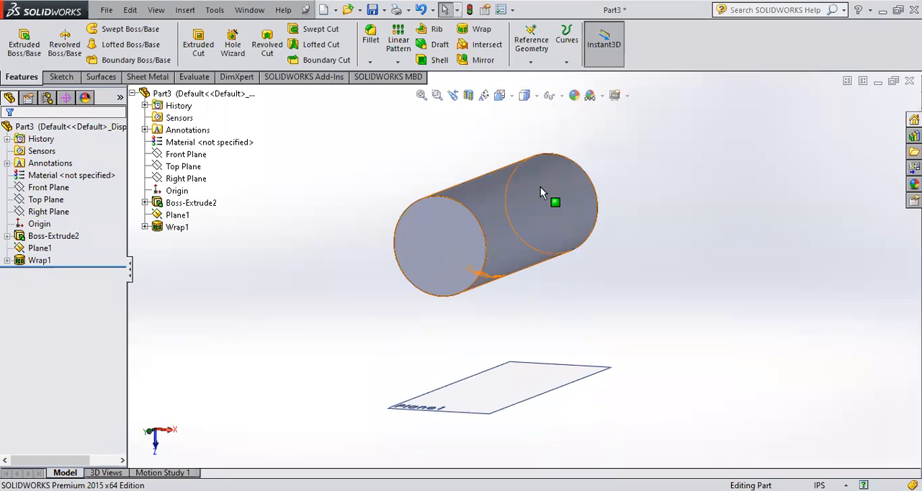
{"action": "middle_click_drag", "start_coordinate": [539, 228], "coordinate": [599, 166]}
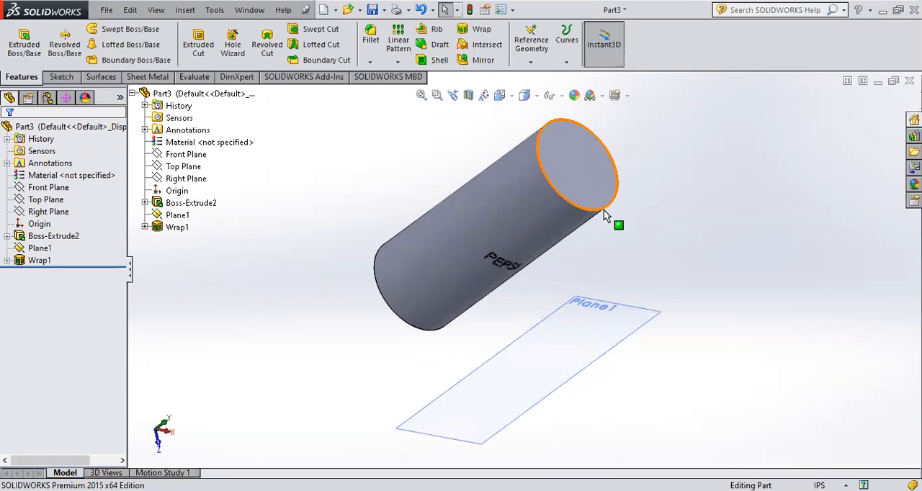
{"action": "scroll", "coordinate": [525, 273], "scroll_direction": "up", "scroll_amount": 3}
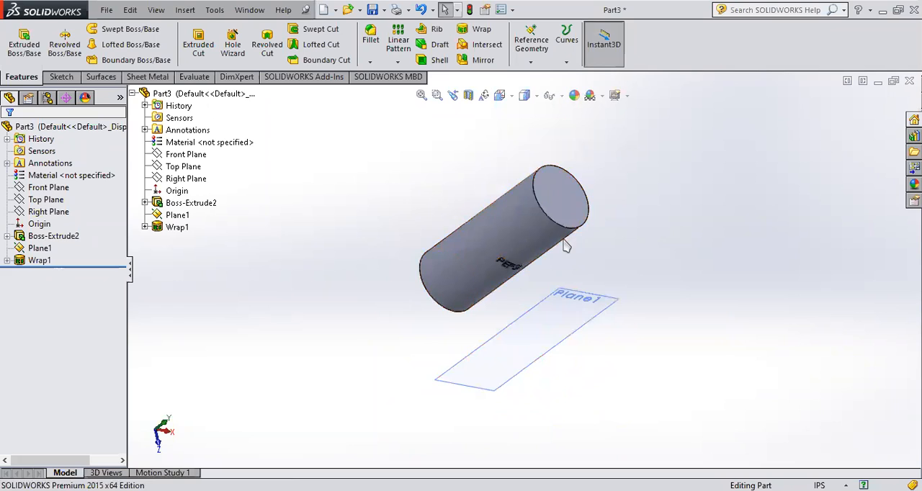
{"action": "middle_click_drag", "start_coordinate": [633, 319], "coordinate": [472, 229]}
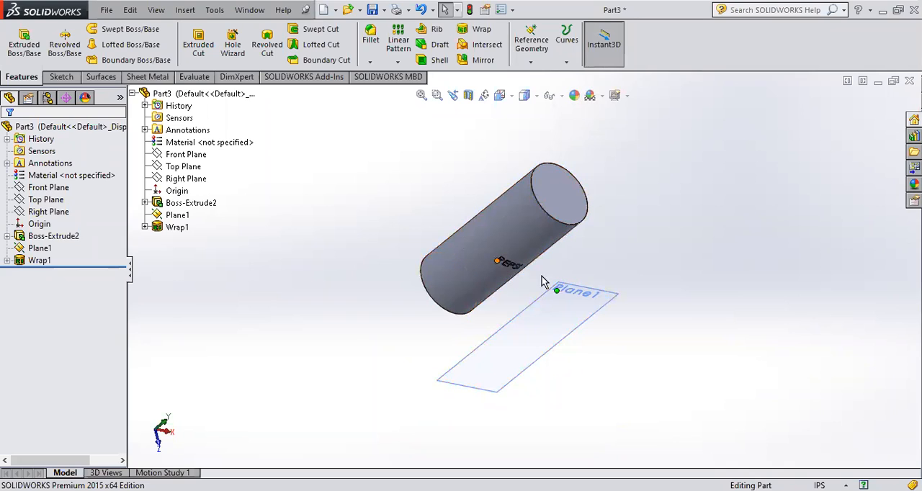
{"action": "scroll", "coordinate": [682, 311], "scroll_direction": "up", "scroll_amount": 3}
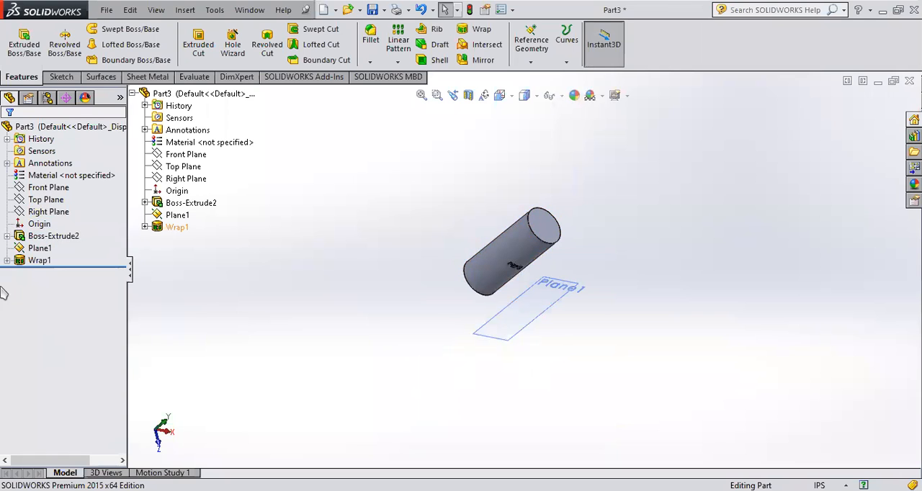
- Delete the Wrap1 feature and the PEPSI text sketch it was based on
{"action": "left_click", "coordinate": [20, 262]}
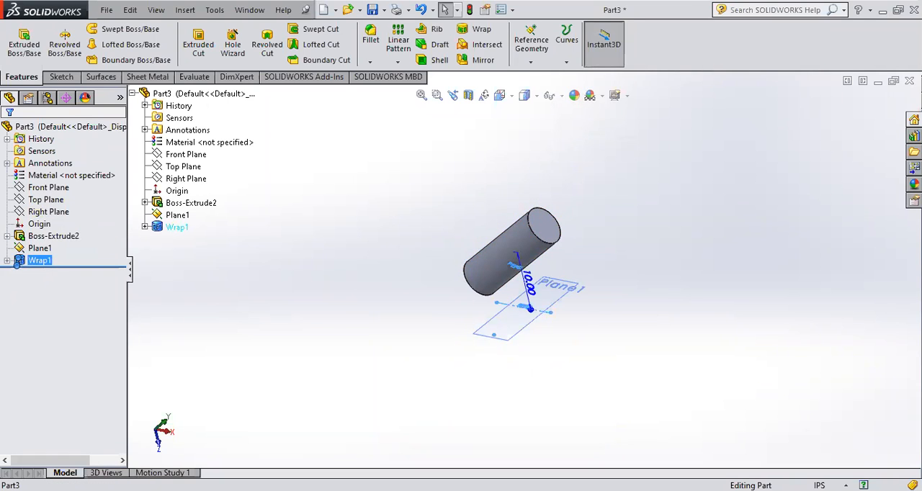
{"action": "key", "text": "Delete"}
{"action": "left_click", "coordinate": [545, 186]}
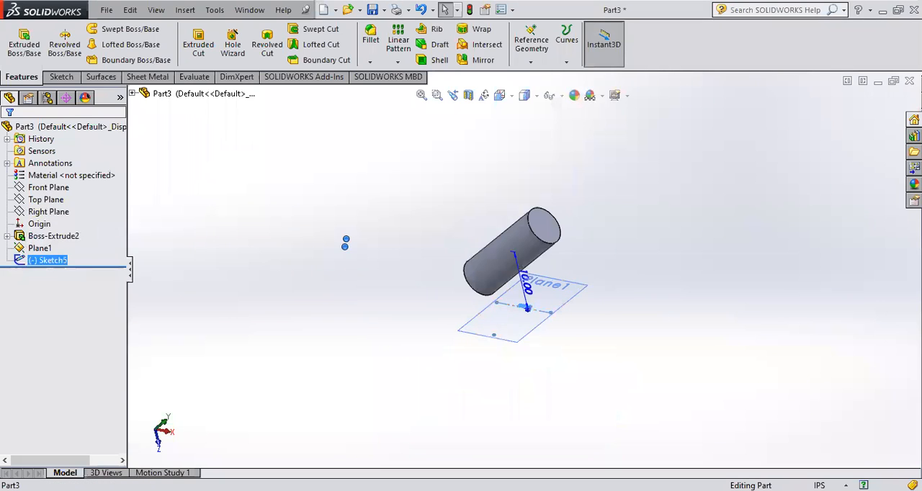
{"action": "key", "text": "Delete"}
{"action": "left_click", "coordinate": [541, 185]}
- Delete the reference plane Plane1 in front of the cylinder
{"action": "left_click", "coordinate": [43, 236]}
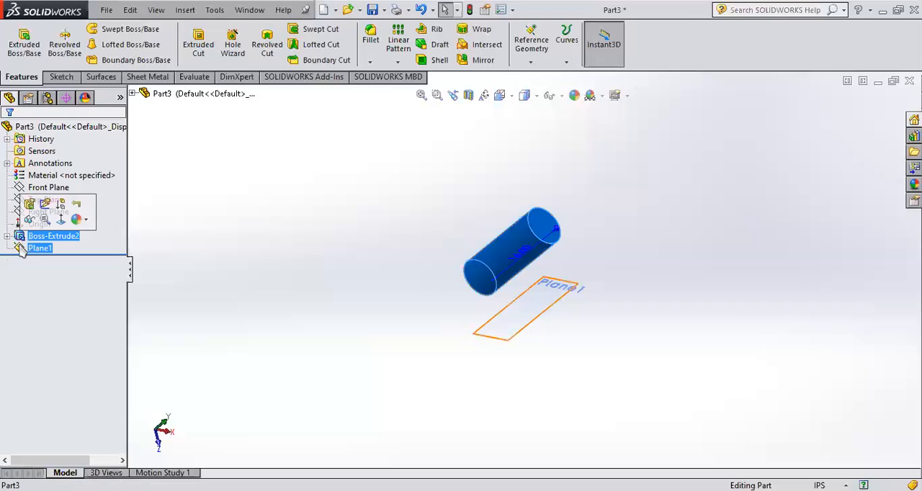
{"action": "left_click", "coordinate": [21, 248]}
{"action": "key", "text": "Delete"}
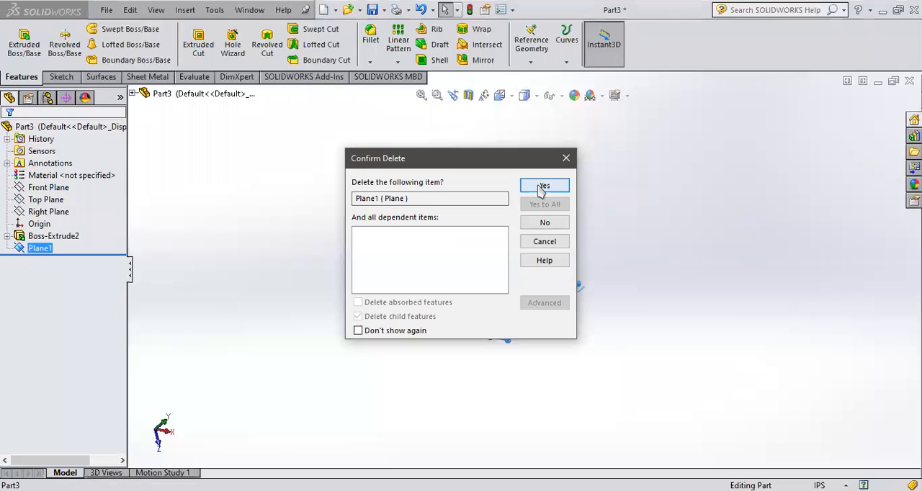
{"action": "left_click", "coordinate": [540, 186]}
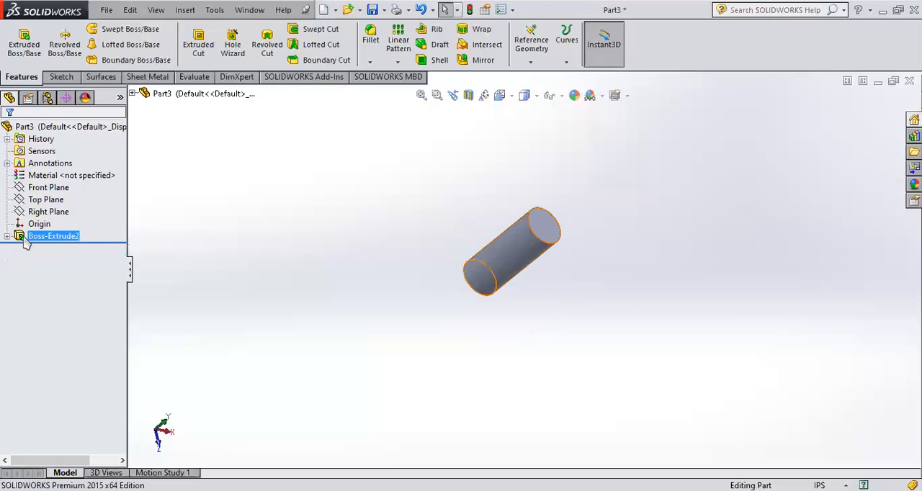
- Examine the bare cylinder and its orientation relative to the Front, Top and Right planes
{"action": "middle_click_drag", "start_coordinate": [557, 317], "coordinate": [508, 332]}
{"action": "middle_click_drag", "start_coordinate": [503, 267], "coordinate": [549, 271]}
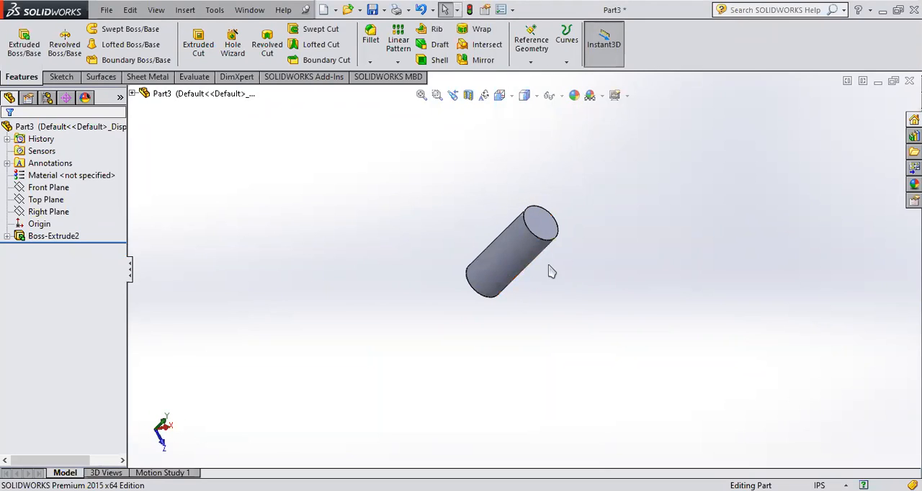
{"action": "left_click", "coordinate": [61, 77]}
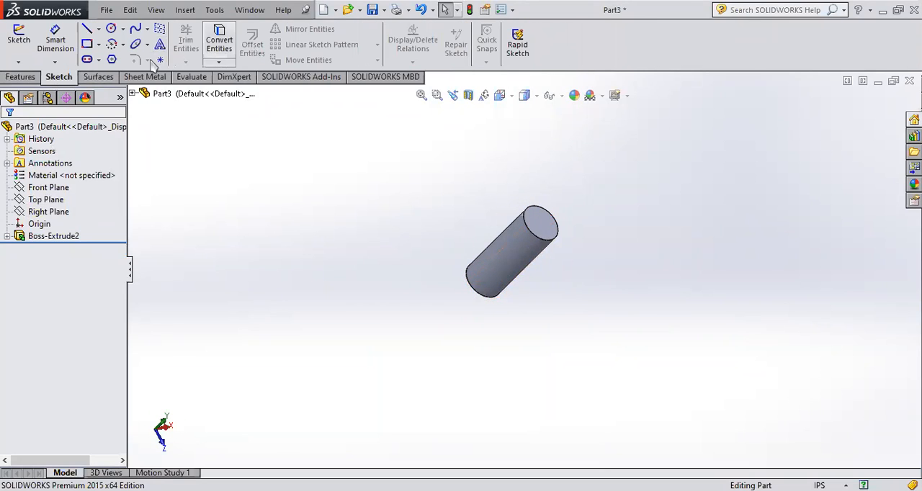
{"action": "left_click", "coordinate": [20, 76]}
{"action": "middle_click_drag", "start_coordinate": [526, 310], "coordinate": [516, 298]}
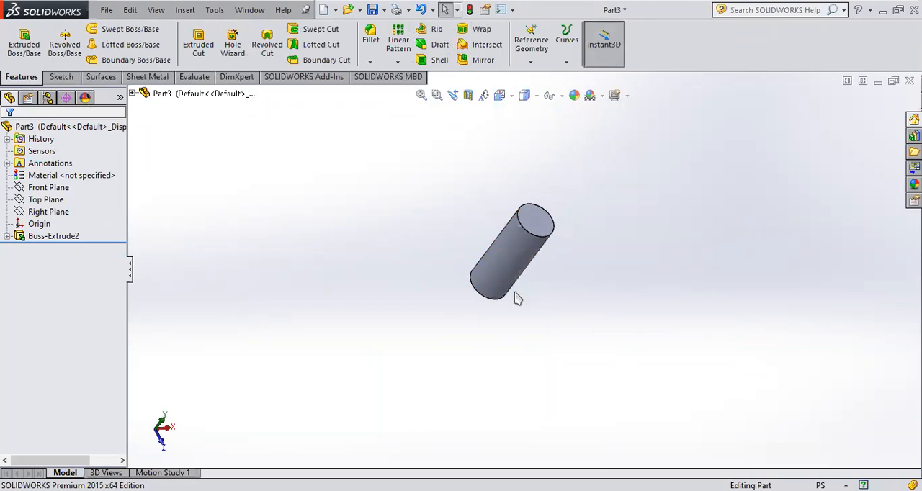
{"action": "left_click", "coordinate": [29, 189]}
{"action": "left_click", "coordinate": [31, 200]}
{"action": "left_click", "coordinate": [31, 187]}
{"action": "left_click", "coordinate": [33, 212]}
{"action": "left_click", "coordinate": [34, 201]}
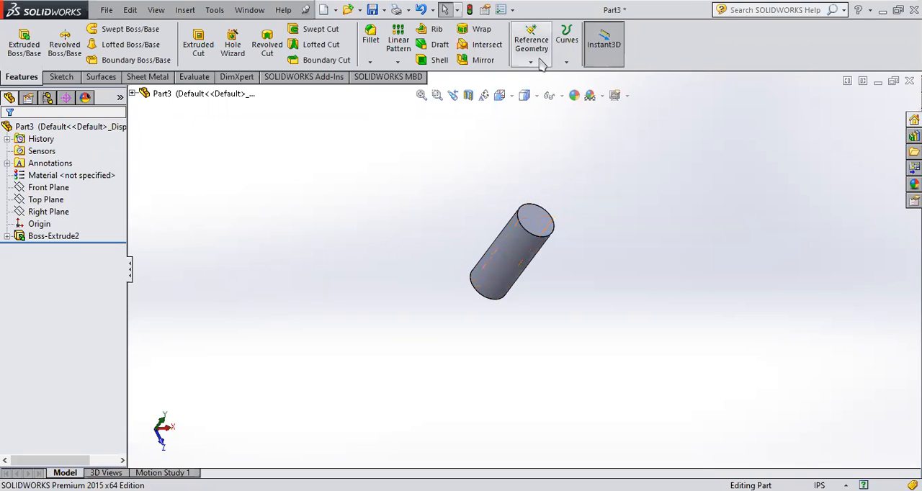
{"action": "middle_click_drag", "start_coordinate": [570, 288], "coordinate": [529, 245]}
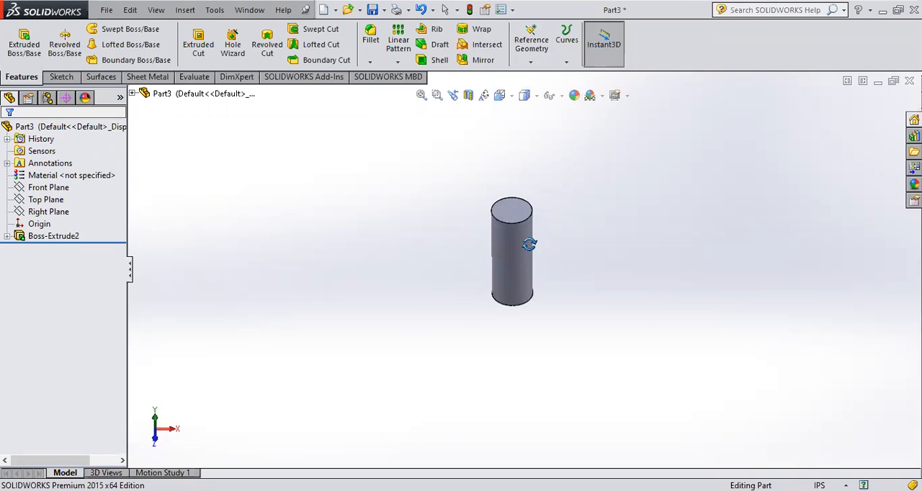
- Create a reference plane offset 10 in from the Front Plane, in front of the cylinder
{"action": "left_click", "coordinate": [530, 44]}
{"action": "left_click", "coordinate": [541, 78]}
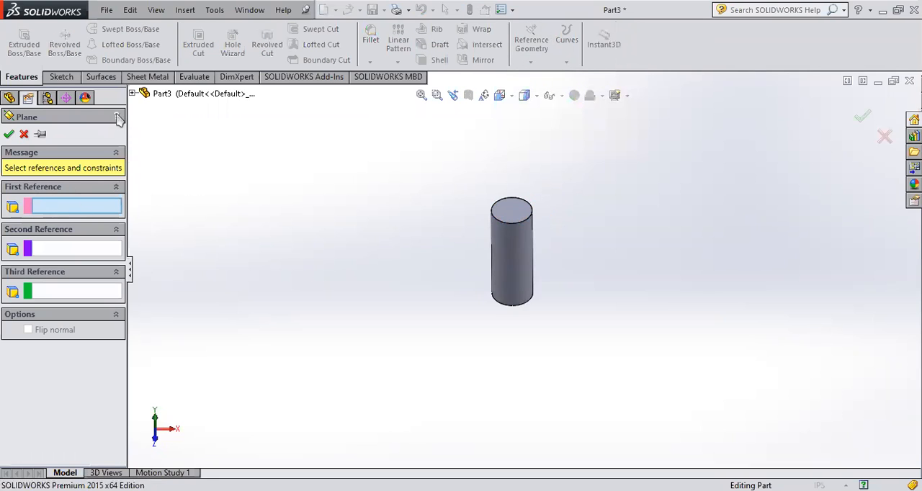
{"action": "left_click", "coordinate": [132, 93]}
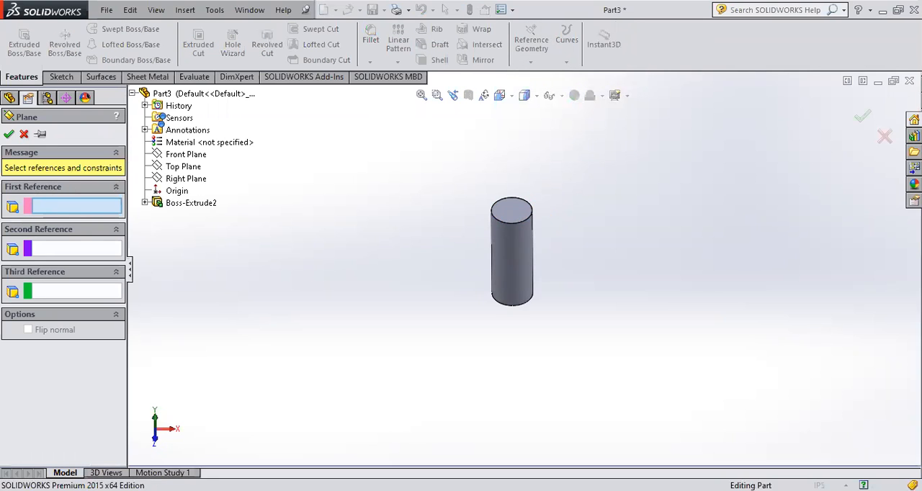
{"action": "left_click", "coordinate": [175, 154]}
{"action": "middle_click_drag", "start_coordinate": [461, 317], "coordinate": [423, 371]}
{"action": "left_click", "coordinate": [864, 118]}
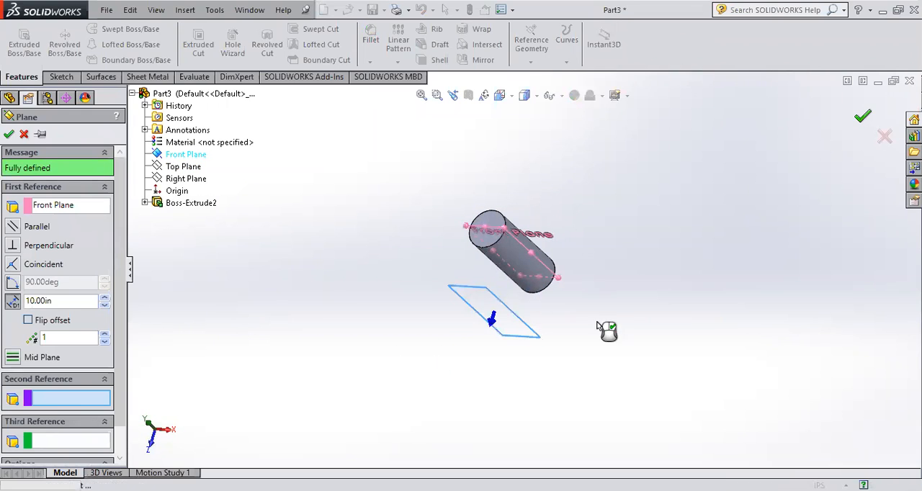
{"action": "middle_click_drag", "start_coordinate": [579, 362], "coordinate": [551, 224]}
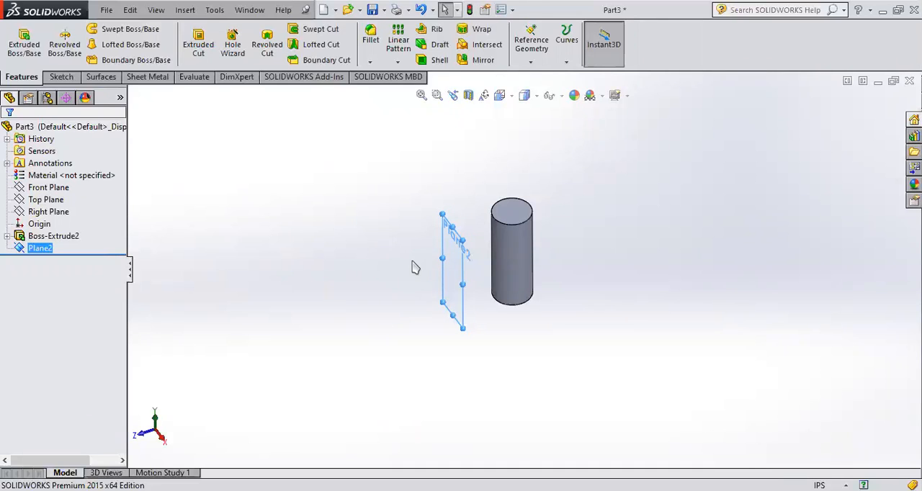
{"action": "middle_click_drag", "start_coordinate": [489, 189], "coordinate": [427, 242]}
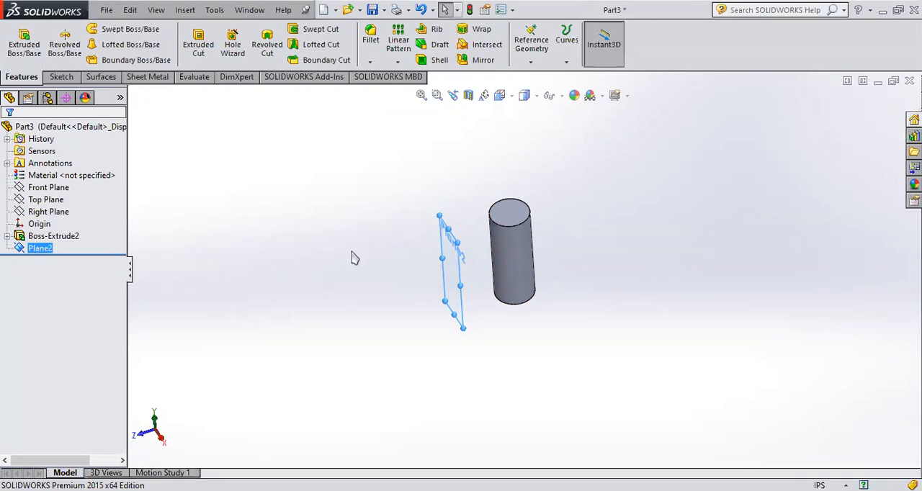
{"action": "left_click", "coordinate": [477, 60]}
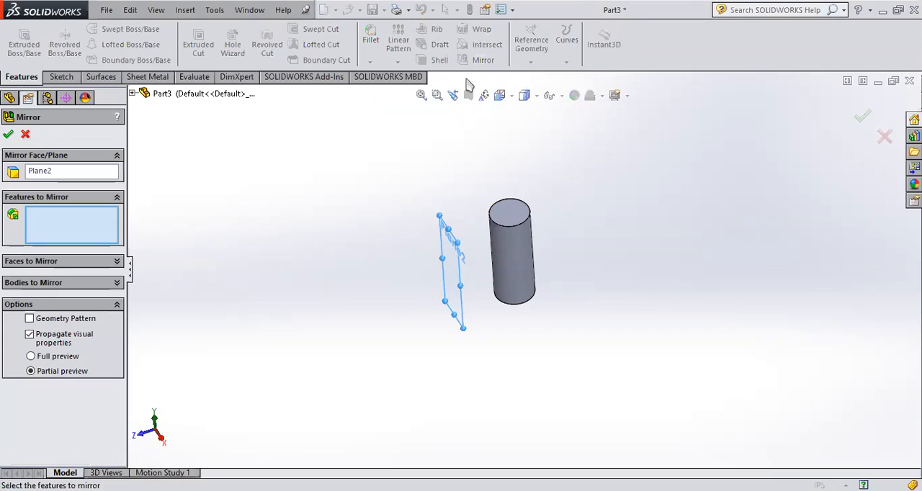
{"action": "left_click", "coordinate": [15, 160]}
{"action": "left_click", "coordinate": [15, 159]}
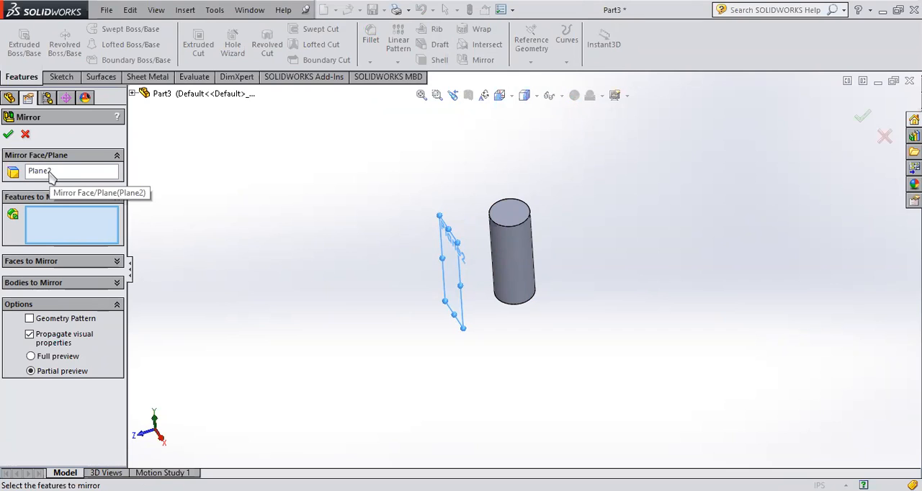
{"action": "left_click", "coordinate": [50, 173]}
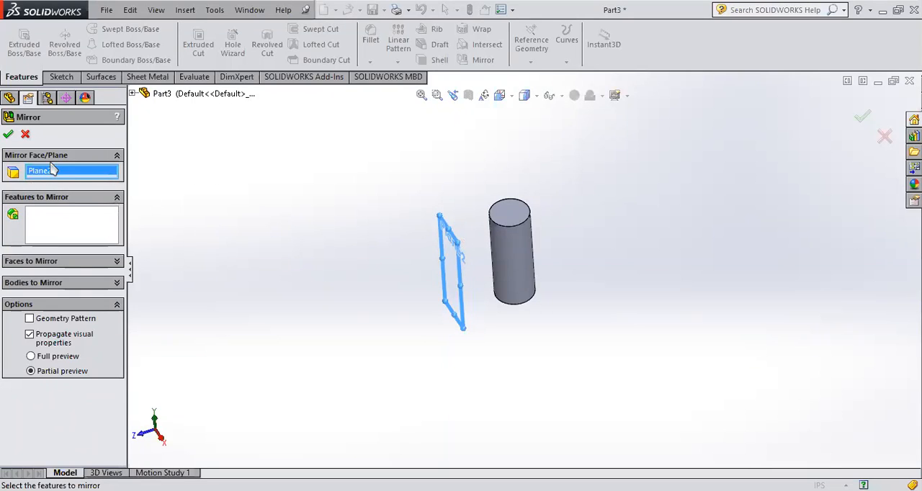
{"action": "left_click", "coordinate": [25, 199]}
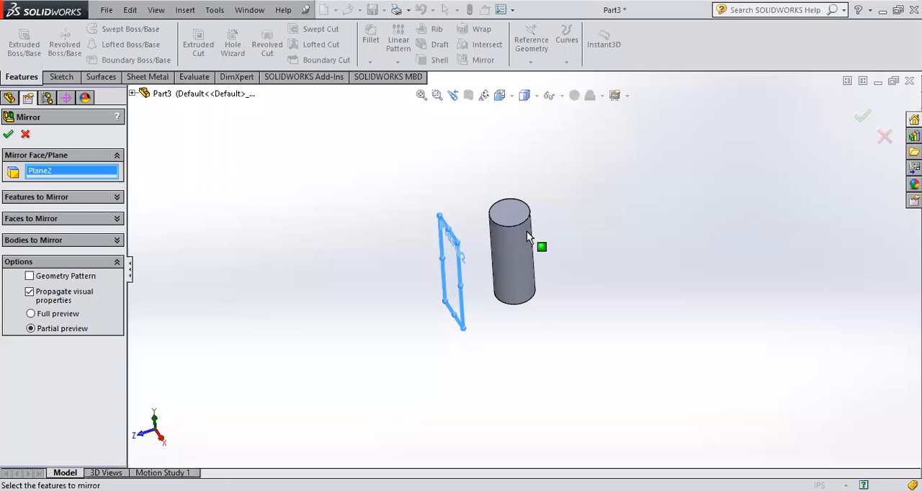
{"action": "middle_click_drag", "start_coordinate": [515, 289], "coordinate": [520, 267]}
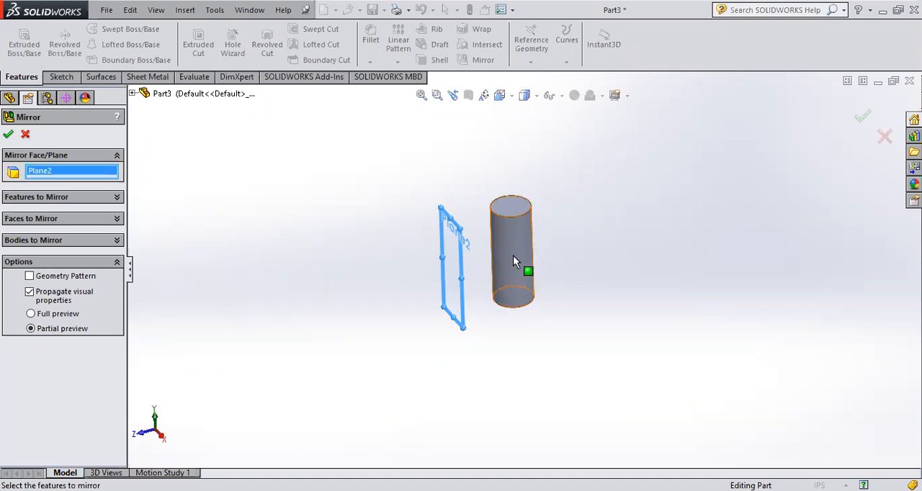
{"action": "left_click", "coordinate": [885, 137]}
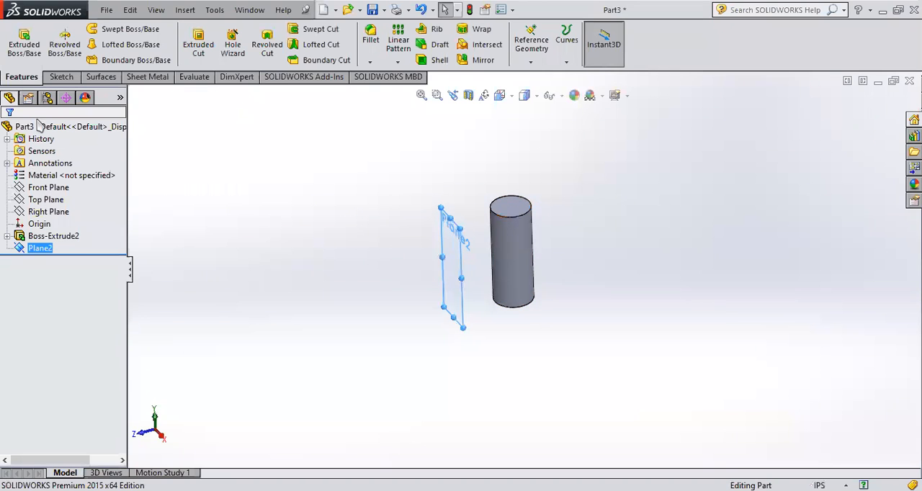
- Sketch a circle of about 2.19 in radius on the cylinder's top face, centred on the origin
{"action": "scroll", "coordinate": [476, 237], "scroll_direction": "down", "scroll_amount": 3}
{"action": "left_click", "coordinate": [532, 203]}
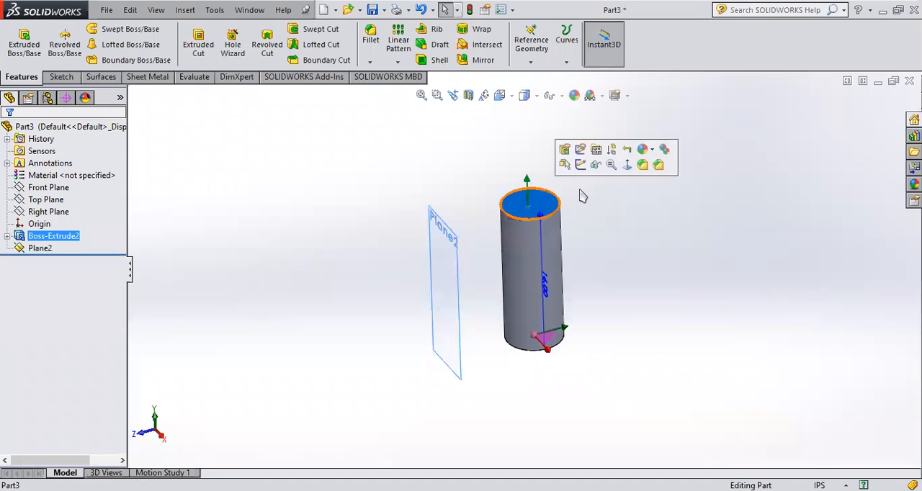
{"action": "left_click", "coordinate": [627, 166]}
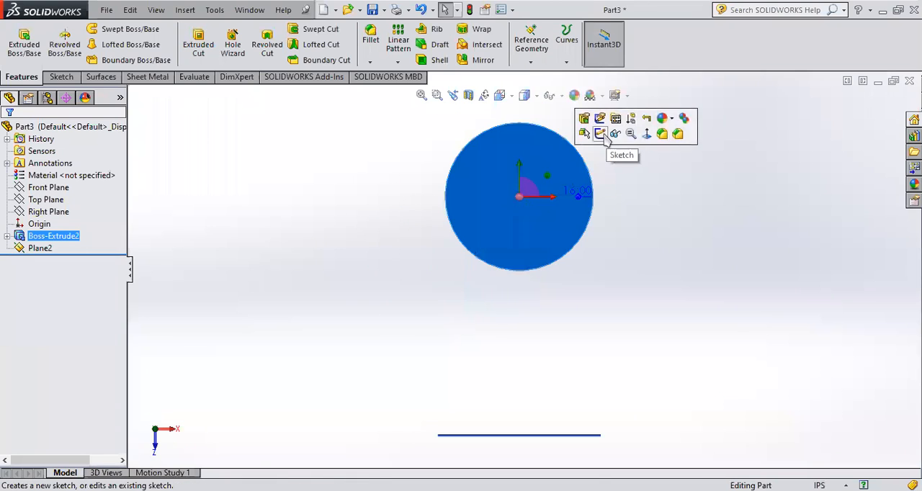
{"action": "left_click", "coordinate": [600, 134]}
{"action": "left_click", "coordinate": [110, 28]}
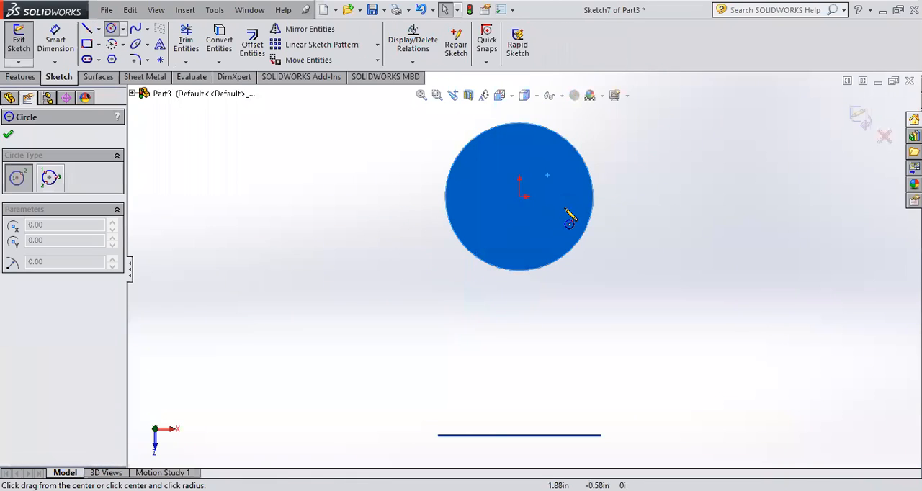
{"action": "left_click", "coordinate": [520, 196]}
{"action": "left_click", "coordinate": [569, 216]}
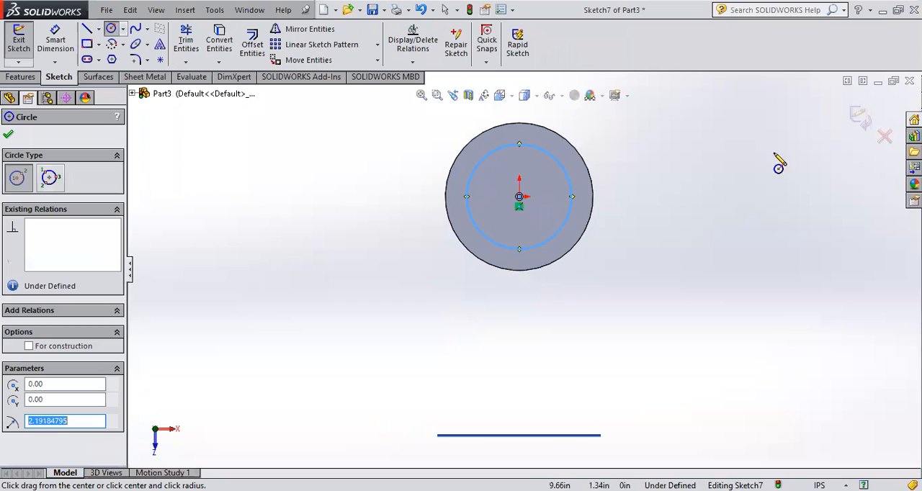
{"action": "left_click", "coordinate": [859, 117]}
- Extrude the circle 16 in blind upward from the cylinder's top face, merging the result
{"action": "scroll", "coordinate": [556, 166], "scroll_direction": "up", "scroll_amount": 3}
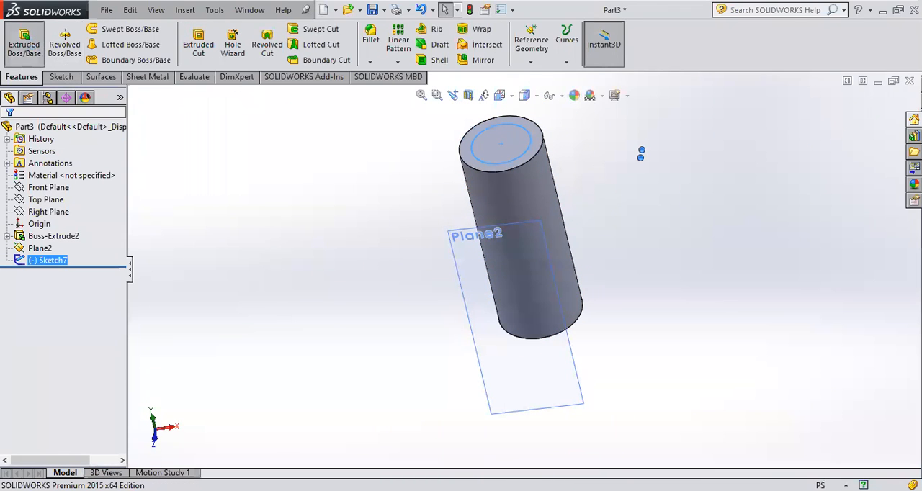
{"action": "scroll", "coordinate": [647, 176], "scroll_direction": "up", "scroll_amount": 3}
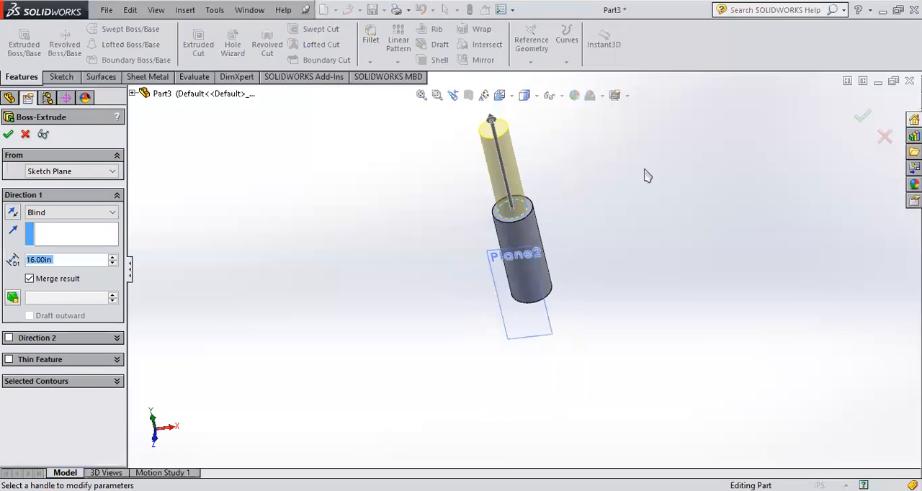
{"action": "left_click", "coordinate": [862, 116]}
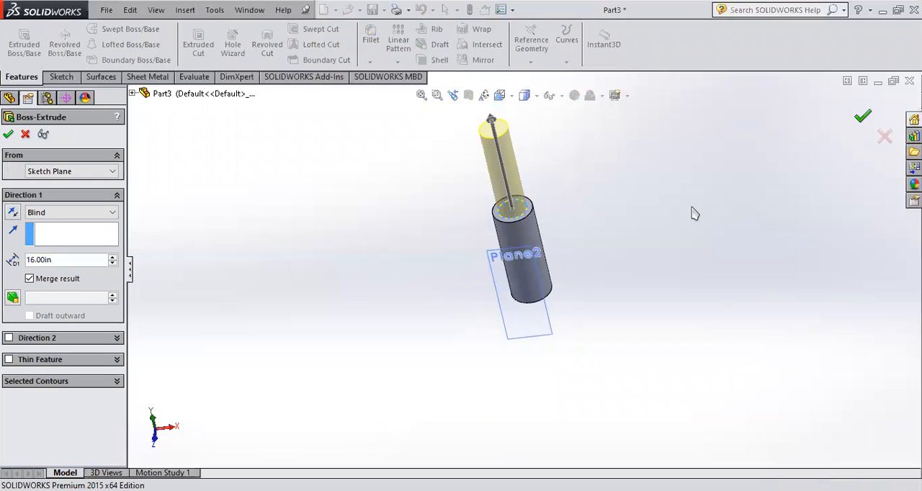
{"action": "middle_click_drag", "start_coordinate": [673, 210], "coordinate": [521, 235]}
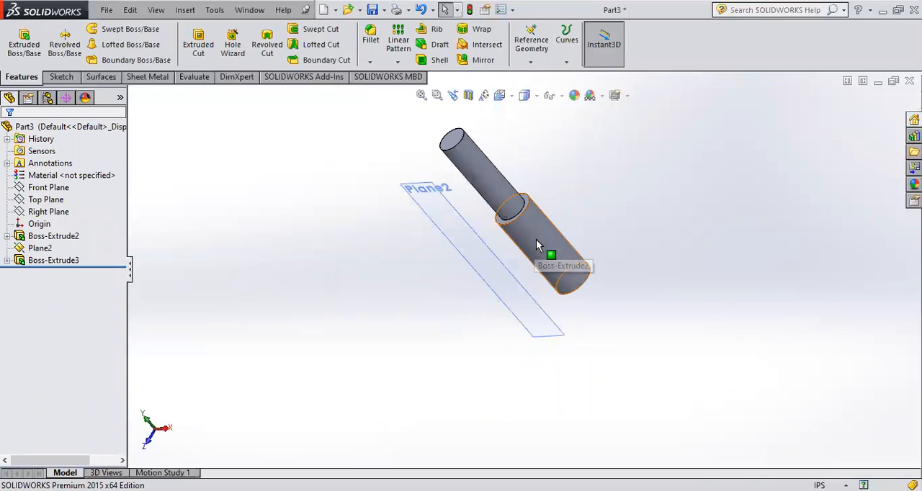
- Examine the wide and narrow cylinder sections and which extrude feature in the tree each belongs to
{"action": "left_click", "coordinate": [536, 244]}
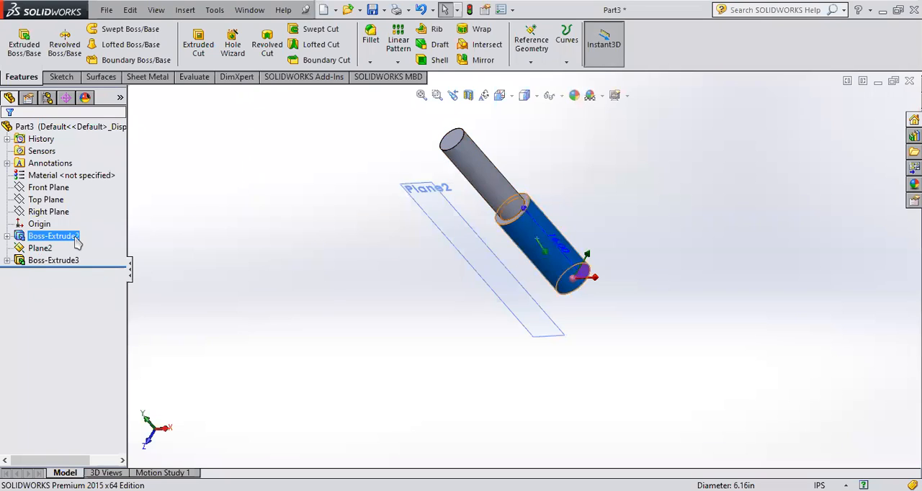
{"action": "left_click", "coordinate": [479, 189]}
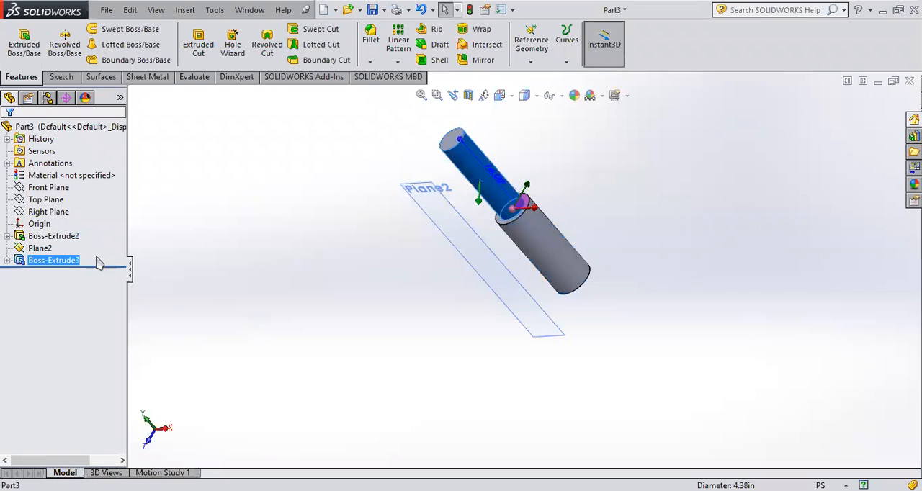
{"action": "left_click", "coordinate": [411, 323]}
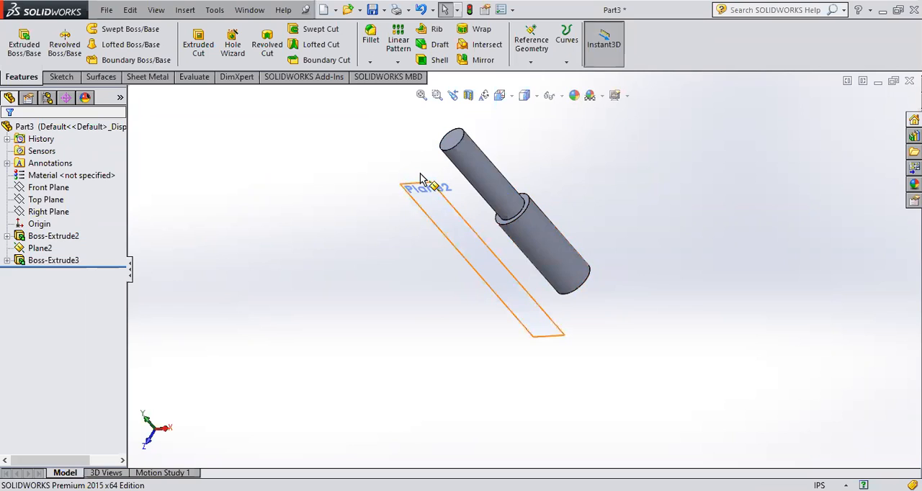
{"action": "middle_click_drag", "start_coordinate": [478, 159], "coordinate": [478, 165]}
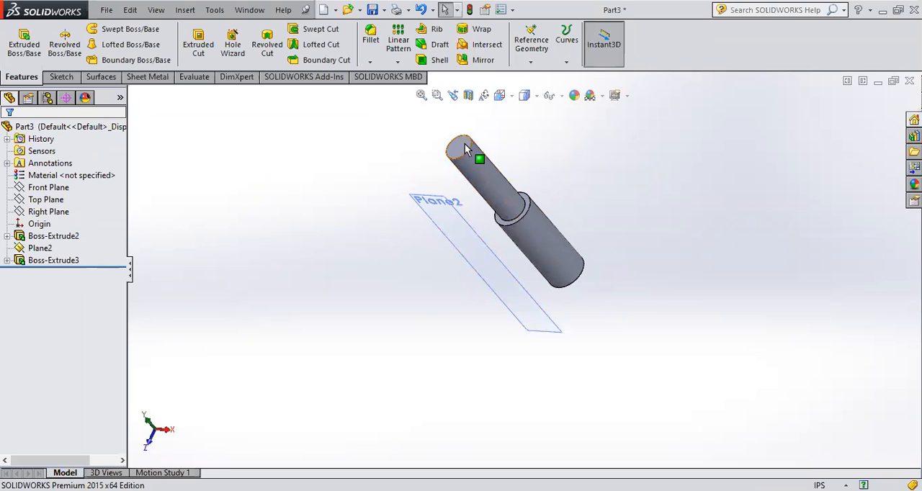
{"action": "left_click", "coordinate": [464, 143]}
{"action": "scroll", "coordinate": [523, 223], "scroll_direction": "down", "scroll_amount": 3}
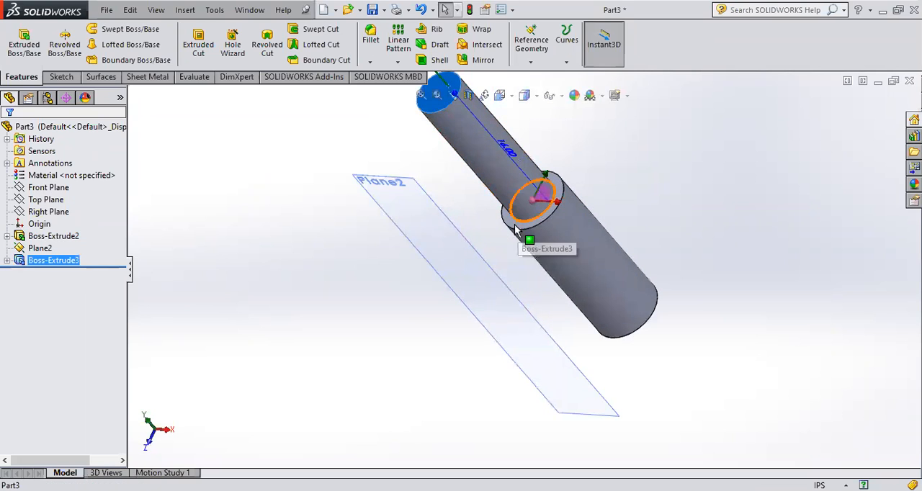
{"action": "left_click", "coordinate": [524, 229]}
{"action": "middle_click_drag", "start_coordinate": [524, 229], "coordinate": [609, 274]}
{"action": "left_click", "coordinate": [637, 308]}
{"action": "left_click", "coordinate": [608, 270]}
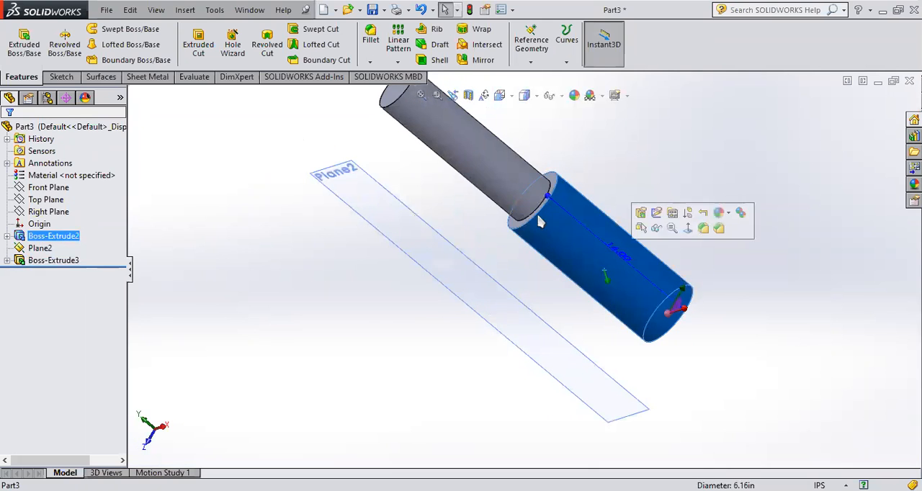
{"action": "left_click", "coordinate": [457, 142]}
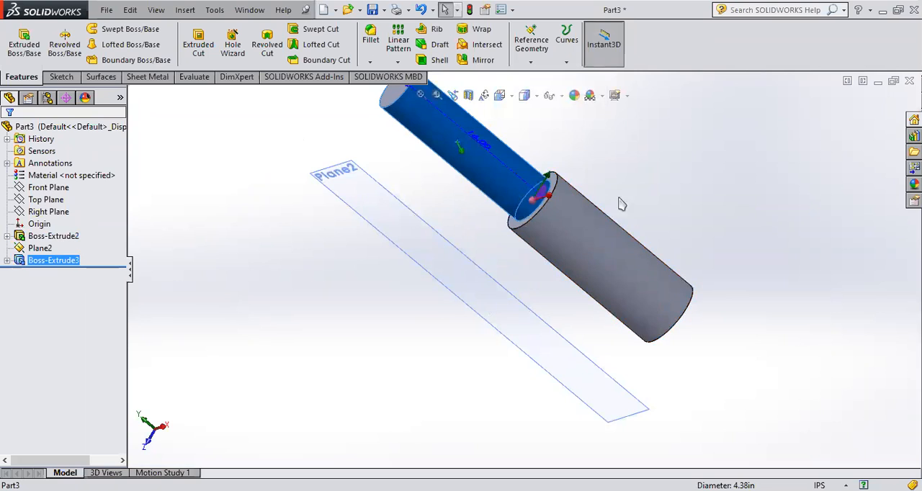
{"action": "middle_click_drag", "start_coordinate": [634, 221], "coordinate": [644, 187]}
{"action": "left_click", "coordinate": [644, 187]}
{"action": "left_click", "coordinate": [570, 244]}
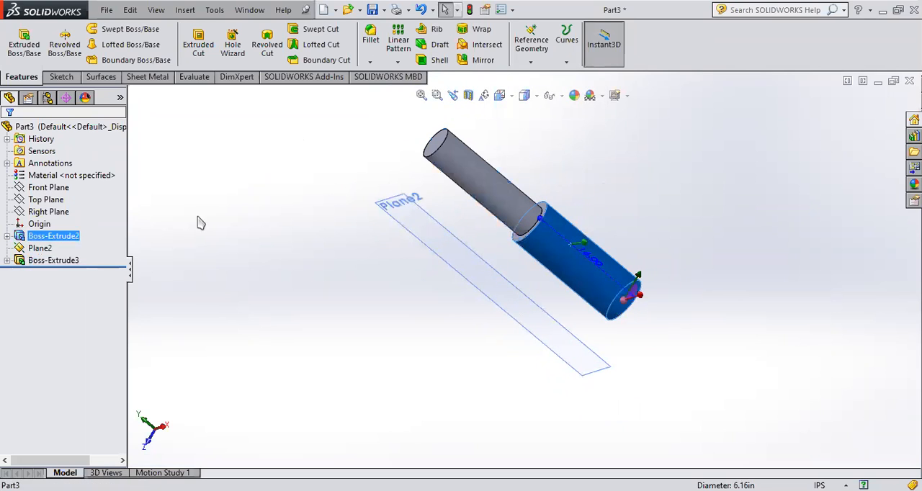
{"action": "left_click", "coordinate": [55, 261]}
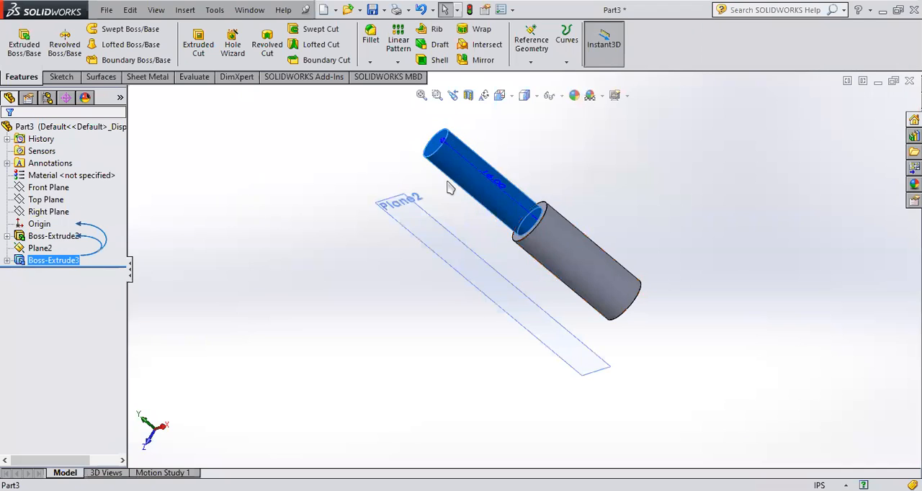
{"action": "left_click", "coordinate": [637, 203]}
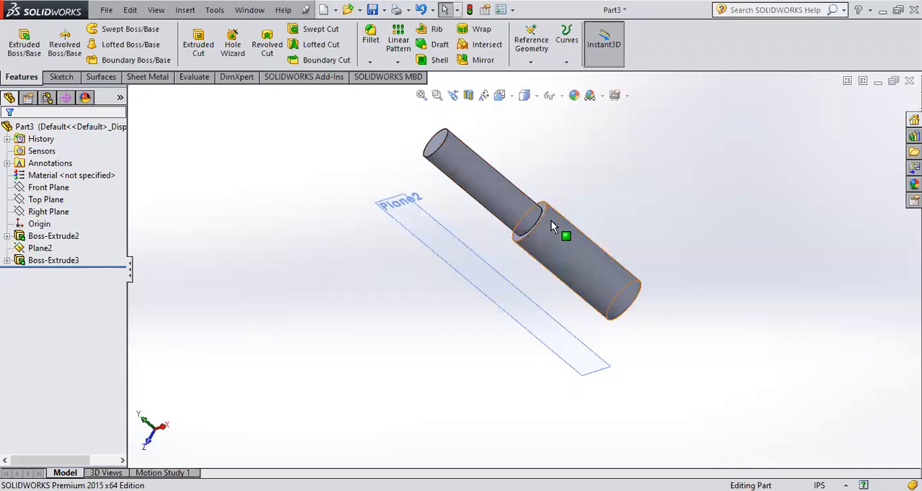
{"action": "left_click", "coordinate": [468, 183]}
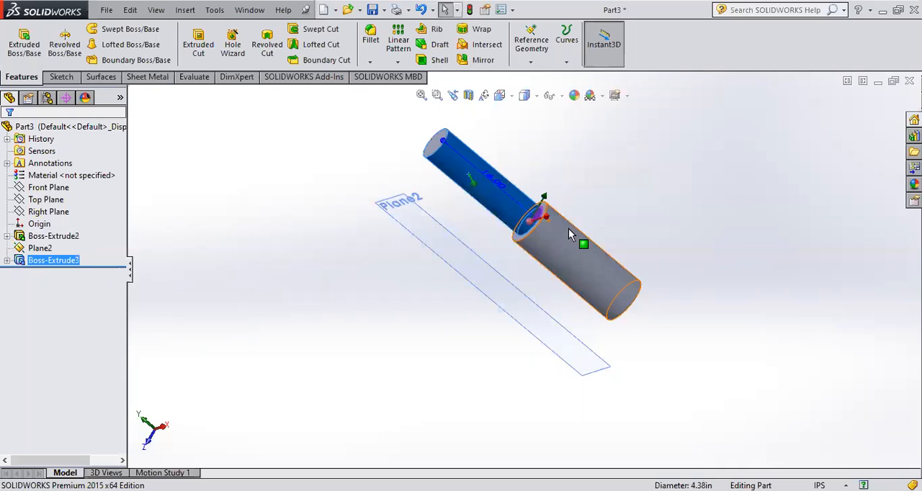
{"action": "left_click", "coordinate": [568, 228]}
{"action": "key", "text": "Escape"}
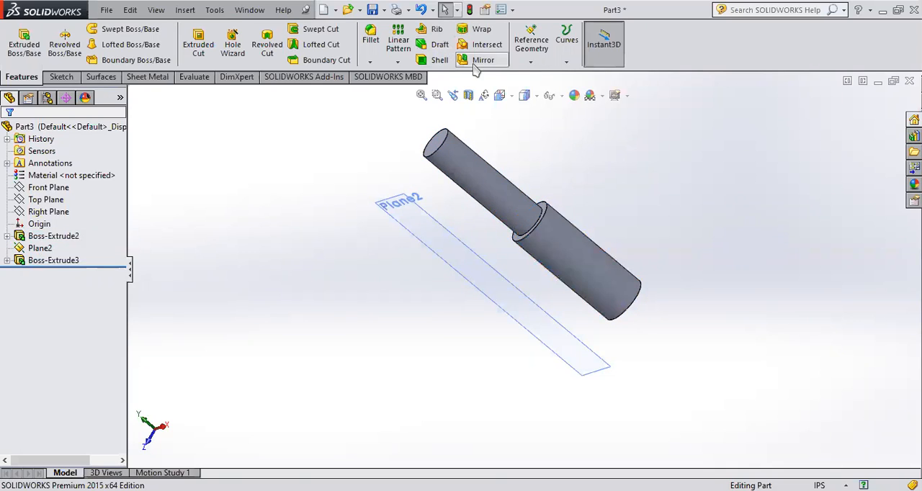
- Mirror the whole stepped cylinder body about the offset plane with Merge solids turned off
{"action": "left_click", "coordinate": [479, 61]}
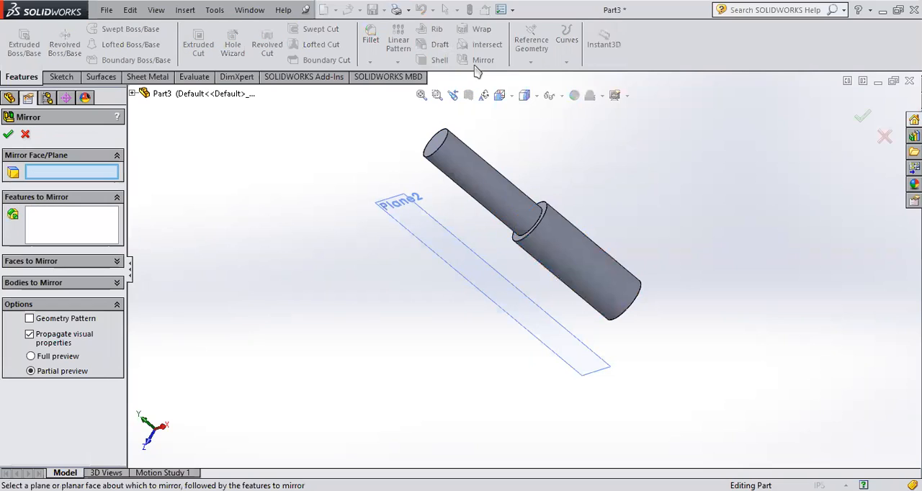
{"action": "left_click", "coordinate": [51, 284]}
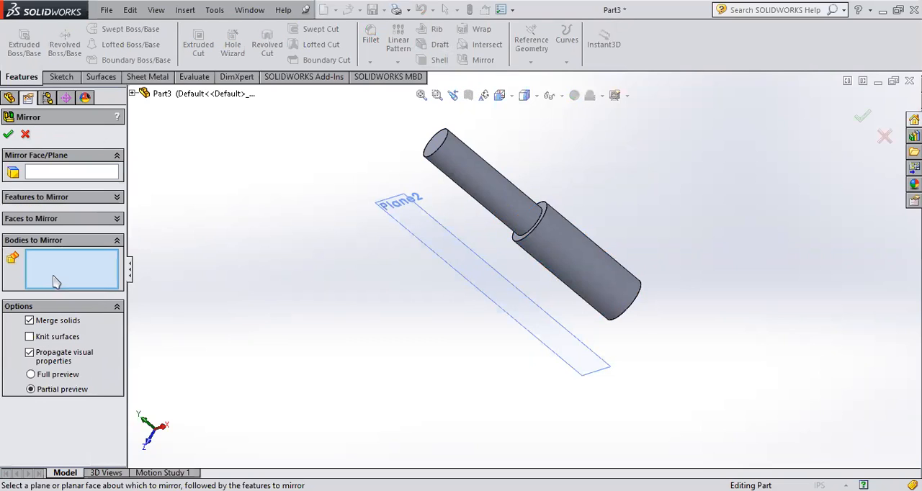
{"action": "left_click", "coordinate": [48, 174]}
{"action": "left_click", "coordinate": [405, 200]}
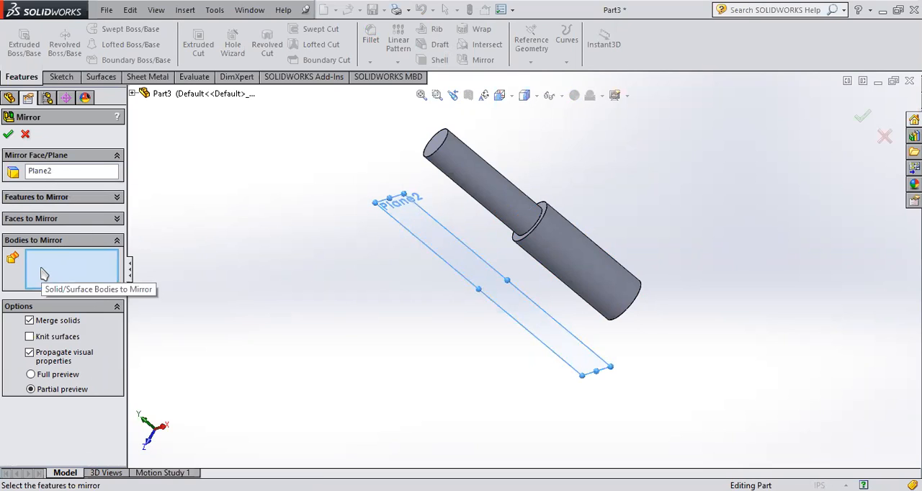
{"action": "left_click", "coordinate": [458, 167]}
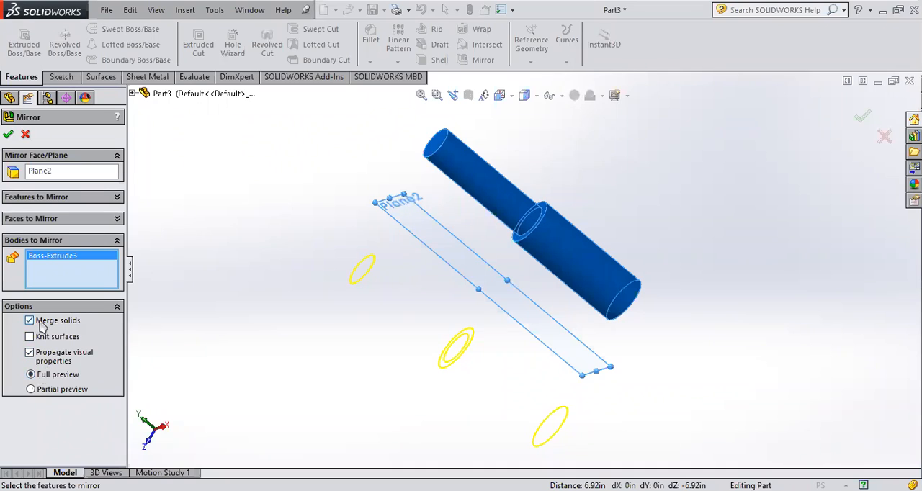
{"action": "middle_click_drag", "start_coordinate": [471, 269], "coordinate": [518, 259]}
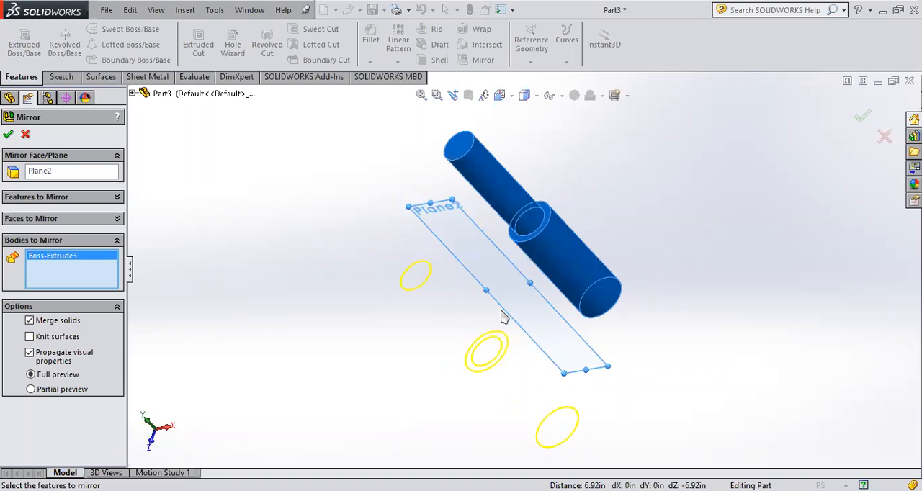
{"action": "mouse_move", "coordinate": [550, 303]}
{"action": "middle_mouse_down"}
{"action": "mouse_move", "coordinate": [645, 327]}
{"action": "mouse_move", "coordinate": [648, 317]}
{"action": "mouse_move", "coordinate": [543, 288]}
{"action": "mouse_move", "coordinate": [447, 326]}
{"action": "middle_mouse_up"}
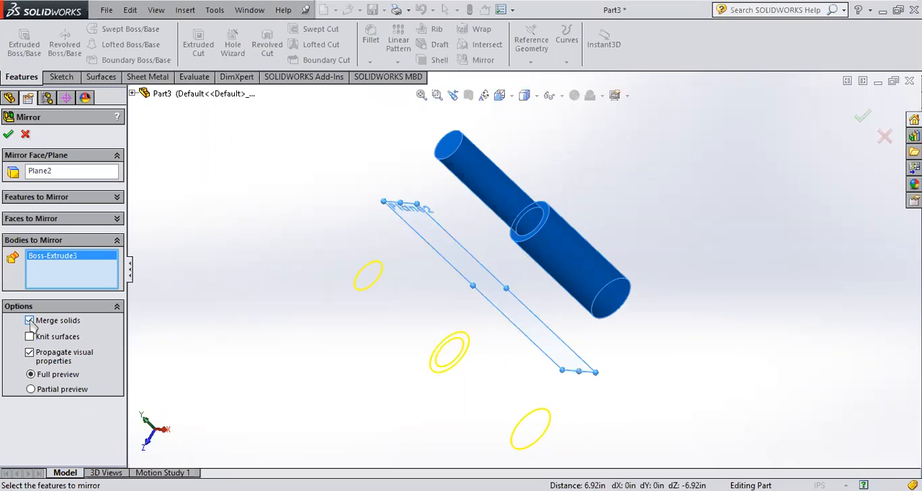
{"action": "left_click", "coordinate": [8, 136]}
{"action": "middle_click_drag", "start_coordinate": [494, 346], "coordinate": [569, 337]}
- Review the settings of the body mirror and delete that mirror feature
{"action": "left_click", "coordinate": [20, 285]}
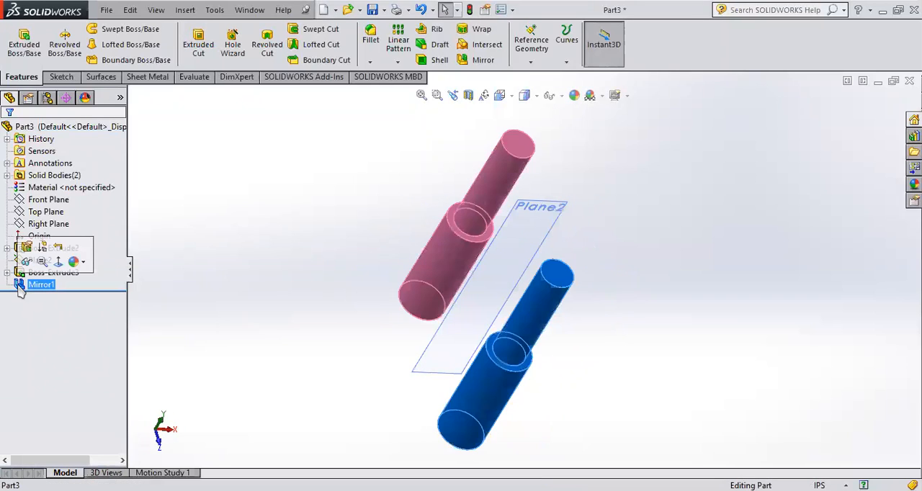
{"action": "left_click", "coordinate": [26, 249]}
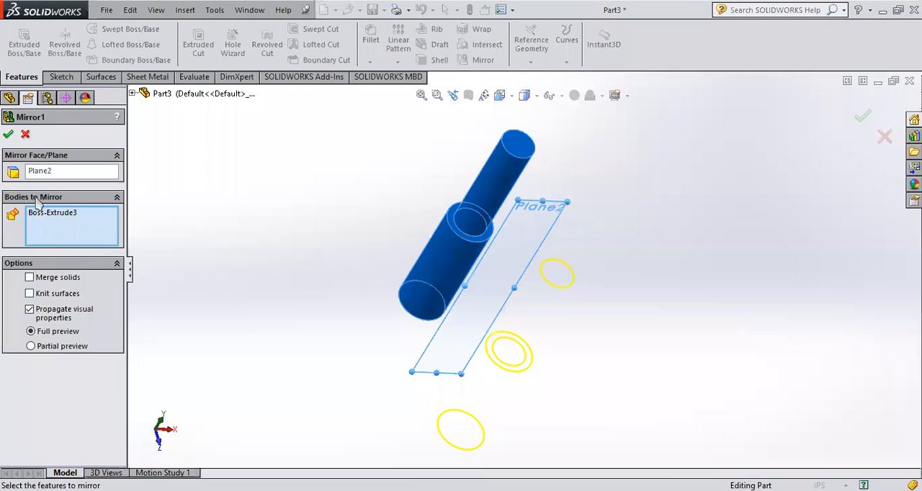
{"action": "left_click", "coordinate": [25, 134]}
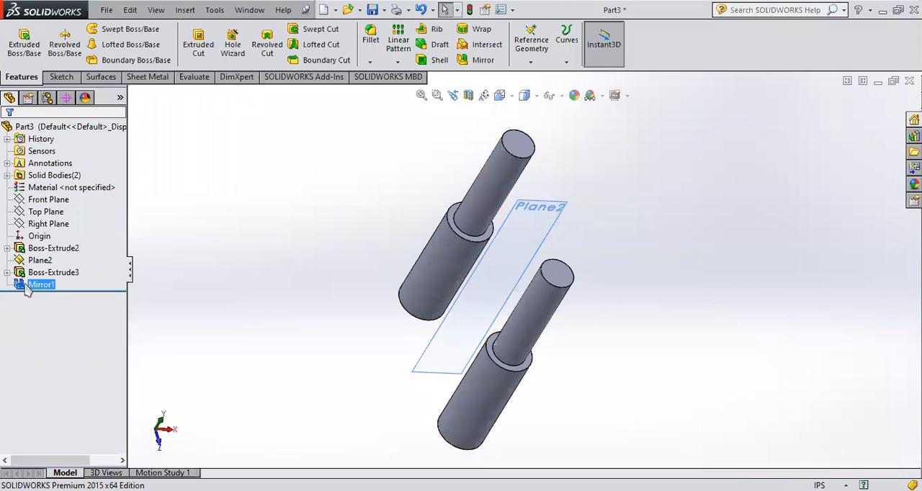
{"action": "left_click", "coordinate": [27, 287]}
{"action": "key", "text": "Delete"}
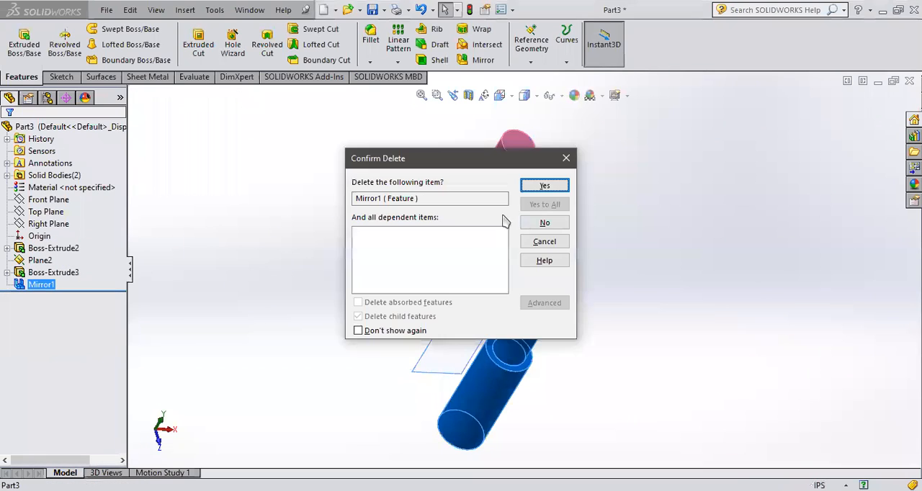
{"action": "left_click", "coordinate": [544, 186]}
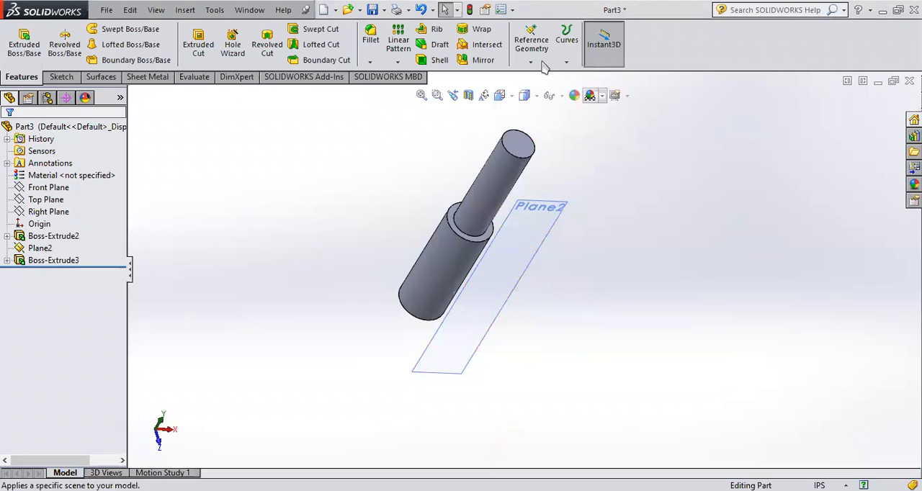
- Try to mirror only the wide cylinder's extrude feature about the offset plane
{"action": "left_click", "coordinate": [472, 63]}
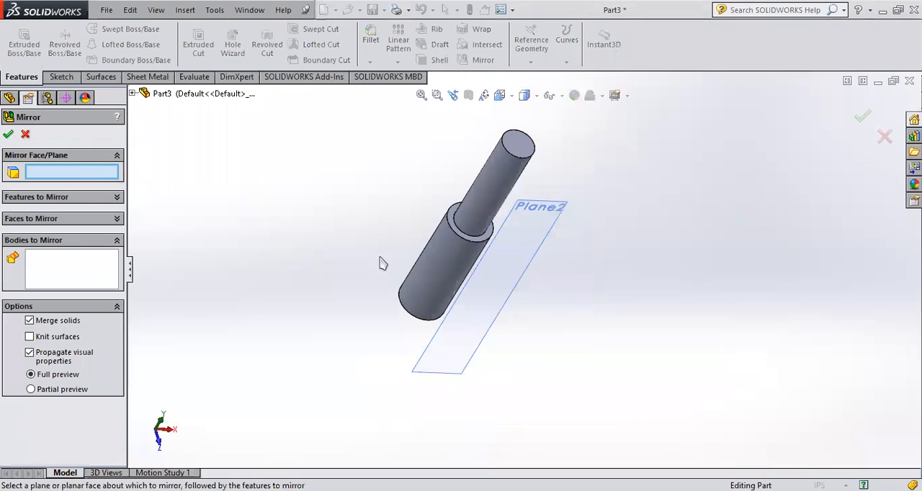
{"action": "left_click", "coordinate": [477, 296]}
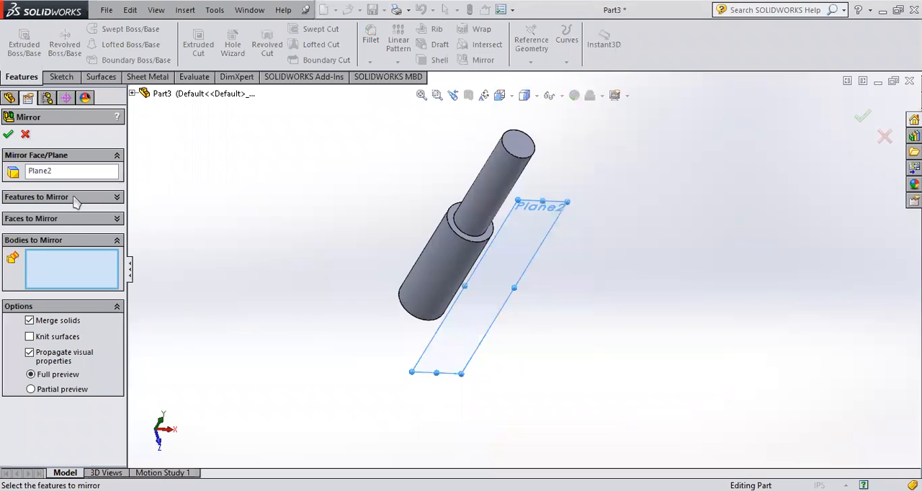
{"action": "left_click", "coordinate": [76, 197]}
{"action": "left_click", "coordinate": [435, 259]}
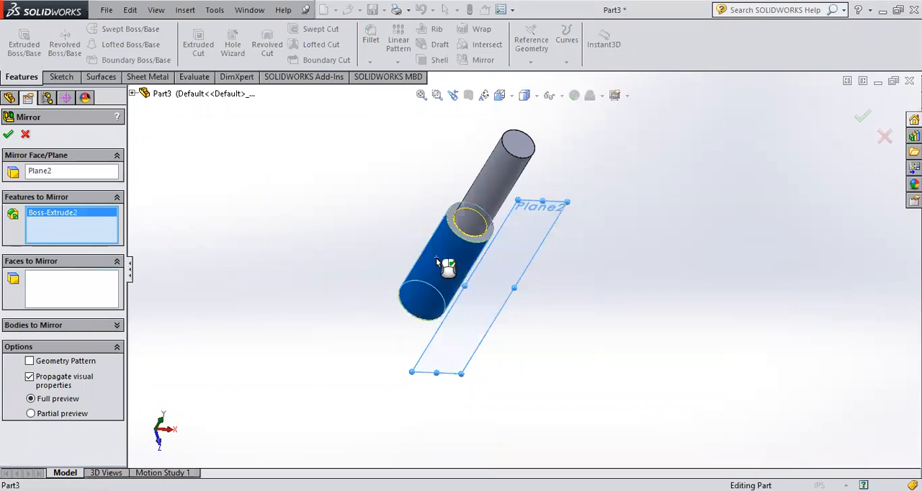
{"action": "left_click", "coordinate": [864, 117]}
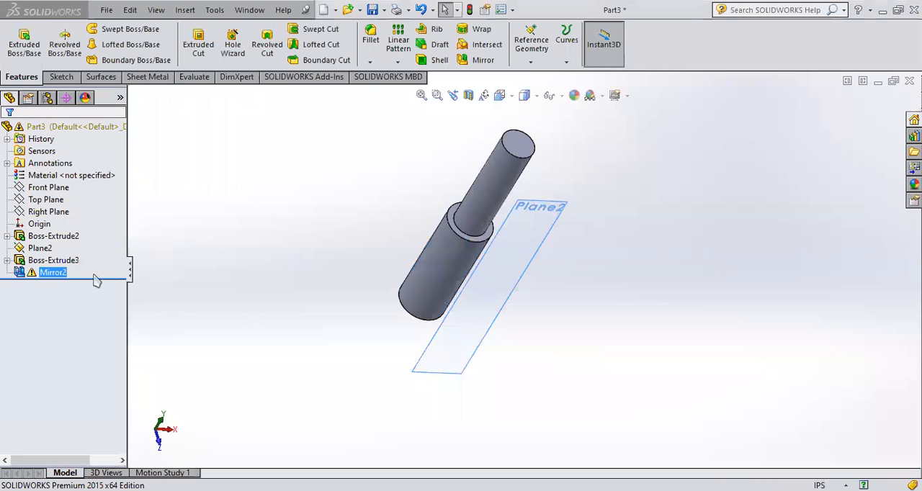
- Delete the mirror feature made from the wide cylinder's extrude
{"action": "right_click", "coordinate": [20, 277]}
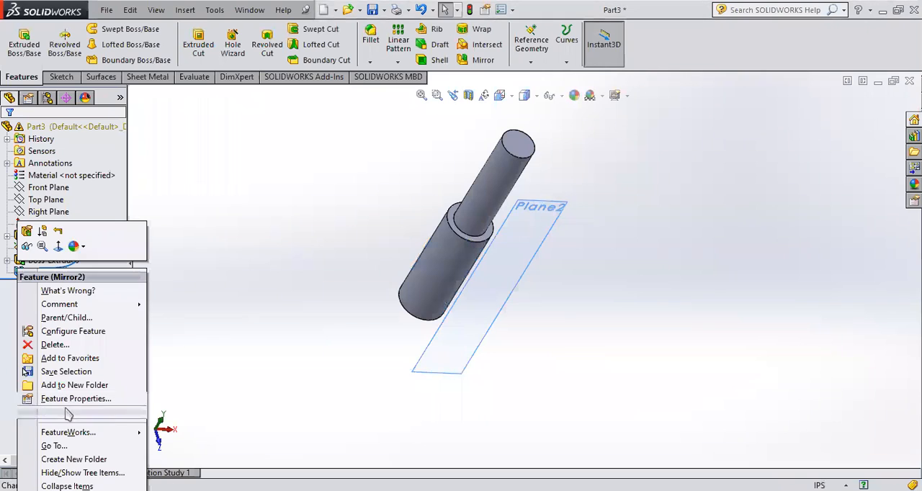
{"action": "left_click", "coordinate": [54, 344]}
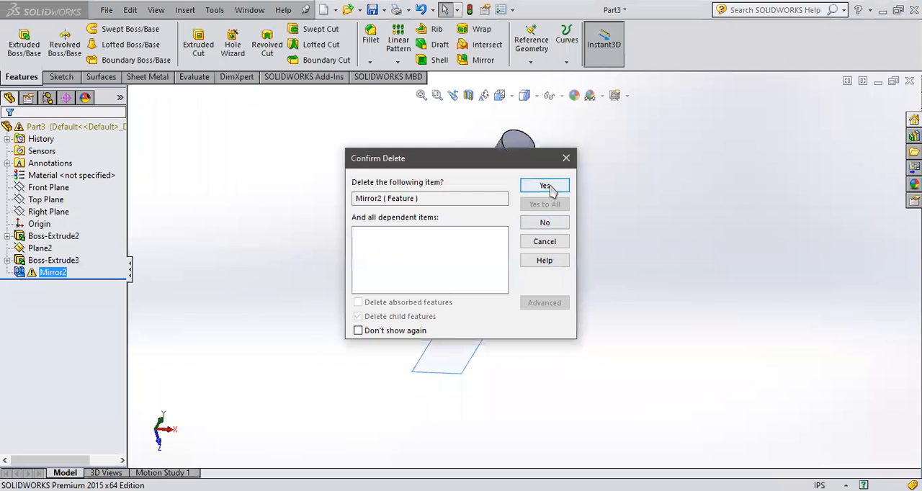
{"action": "left_click", "coordinate": [545, 185]}
- Mirror the stepped cylinder body about the wide section's flat end face with Merge solids turned on
{"action": "middle_click_drag", "start_coordinate": [580, 224], "coordinate": [387, 308]}
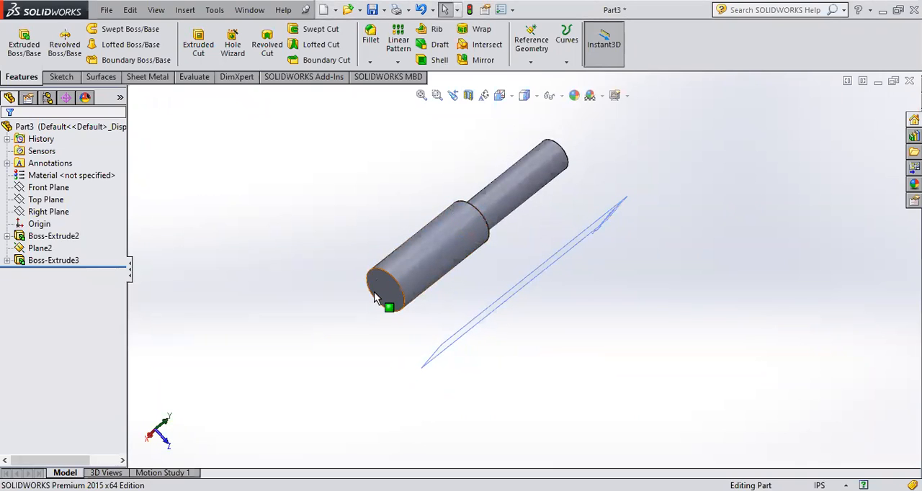
{"action": "left_click", "coordinate": [481, 60]}
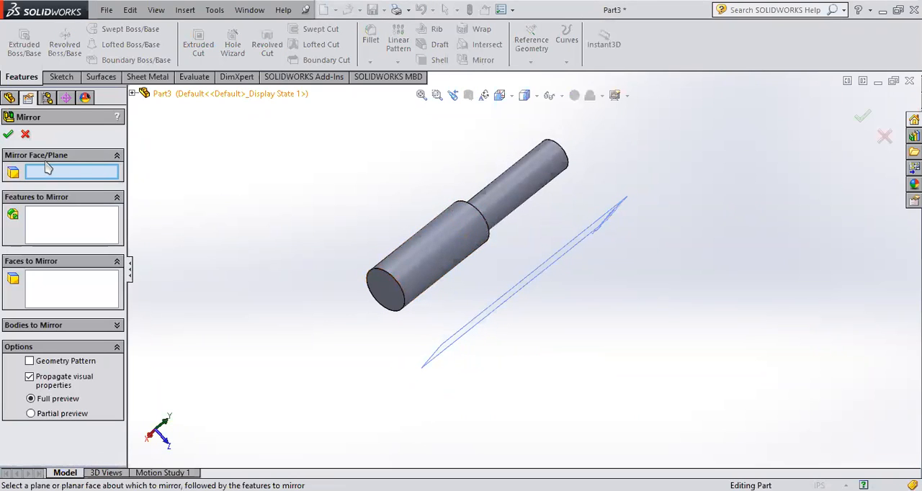
{"action": "middle_click_drag", "start_coordinate": [443, 282], "coordinate": [433, 278]}
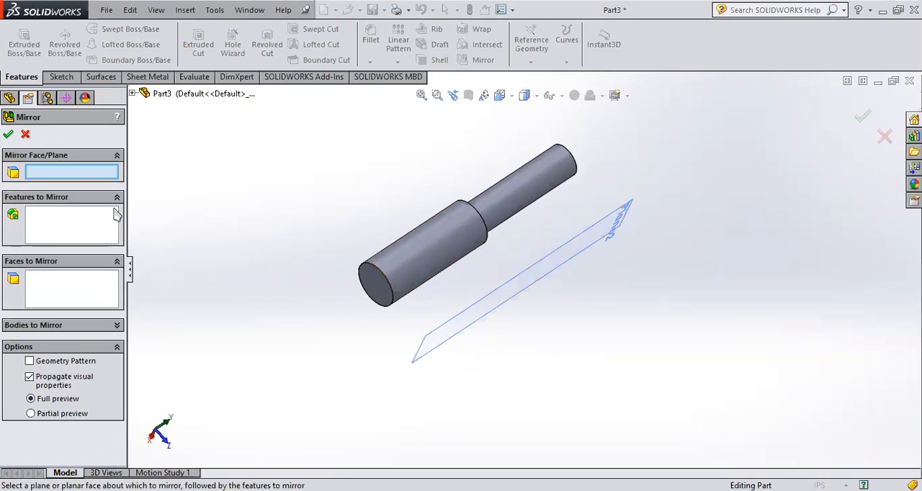
{"action": "left_click", "coordinate": [370, 284]}
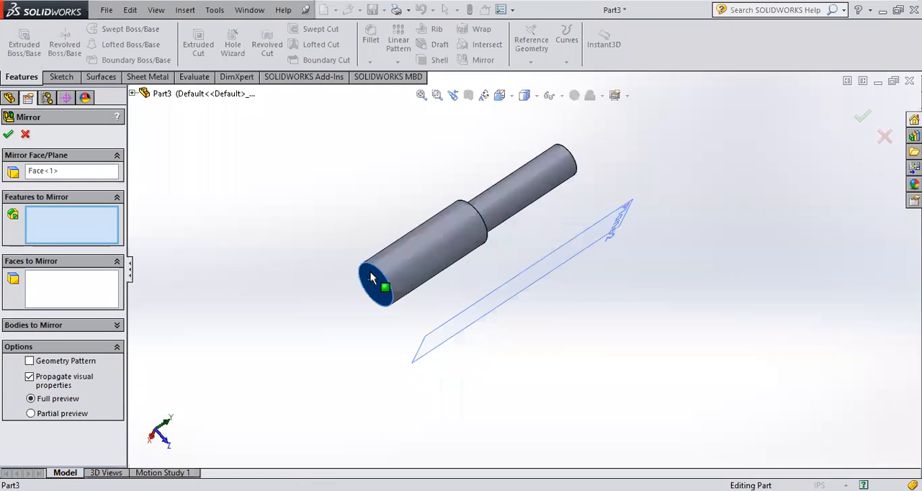
{"action": "middle_click_drag", "start_coordinate": [412, 298], "coordinate": [375, 258]}
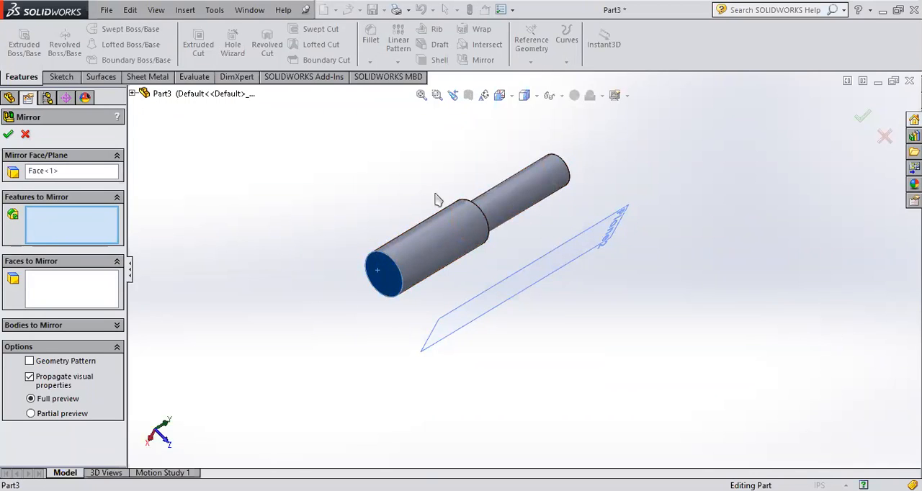
{"action": "left_click", "coordinate": [76, 302]}
{"action": "left_click", "coordinate": [62, 325]}
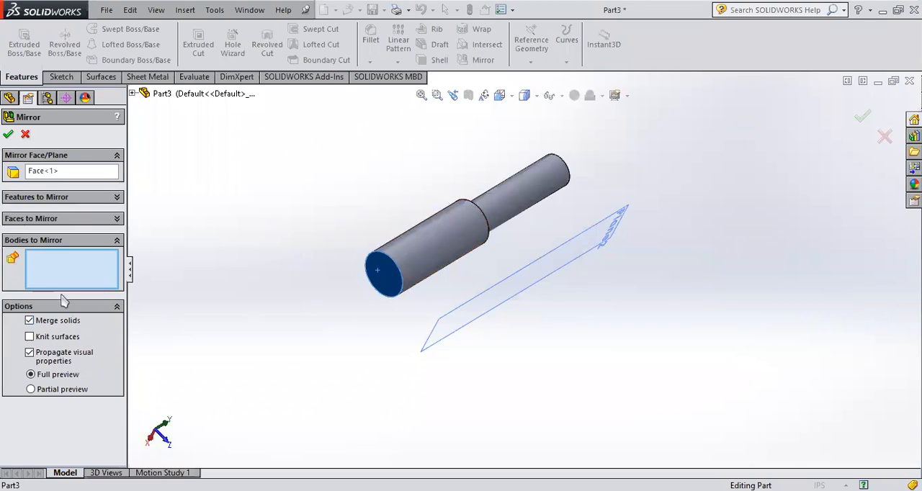
{"action": "left_click", "coordinate": [436, 250]}
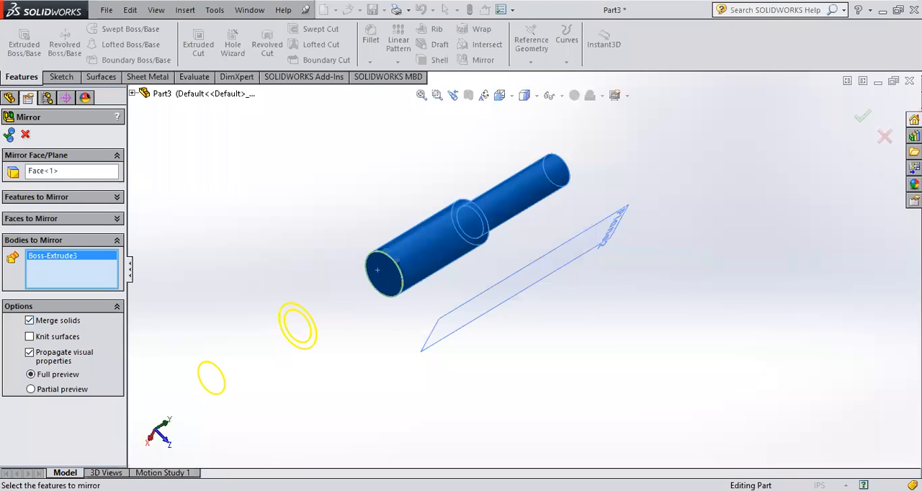
{"action": "left_click", "coordinate": [9, 135]}
{"action": "scroll", "coordinate": [374, 296], "scroll_direction": "up", "scroll_amount": 1}
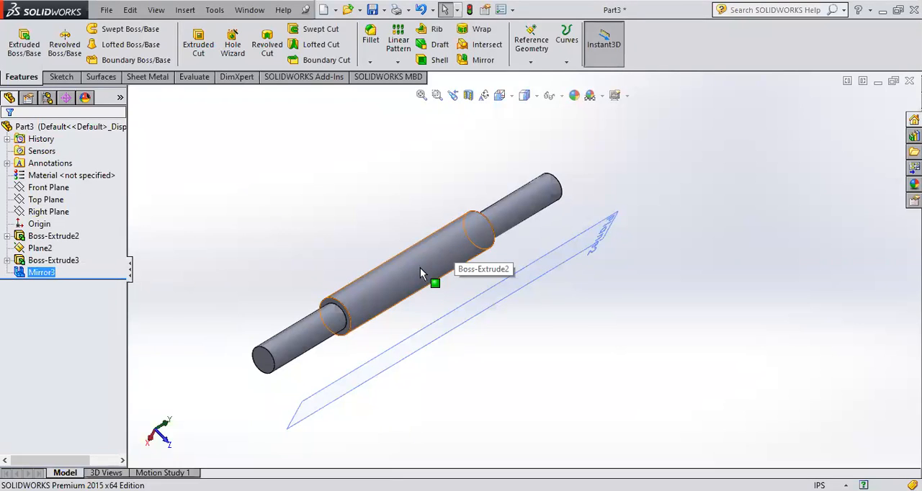
- Turn off Merge solids in the end-face mirror and inspect the joint between the two wide sections
{"action": "left_click", "coordinate": [36, 261], "text": "ctrl"}
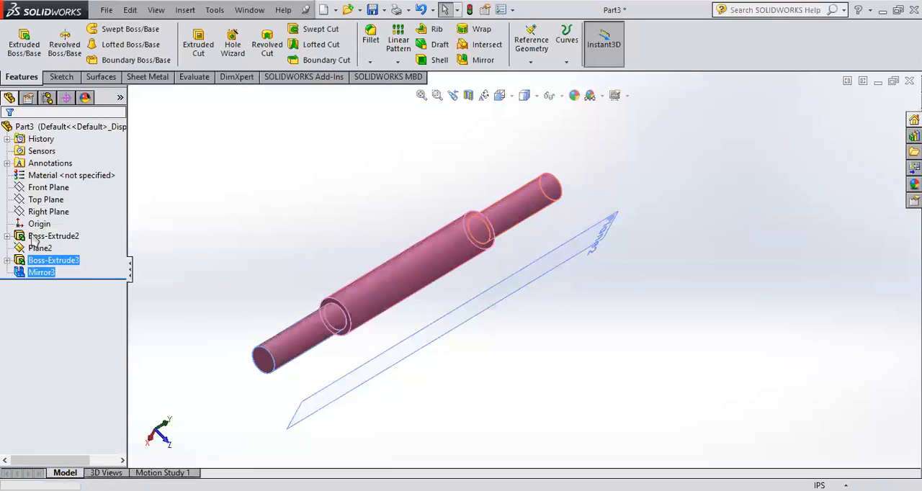
{"action": "left_click", "coordinate": [32, 238]}
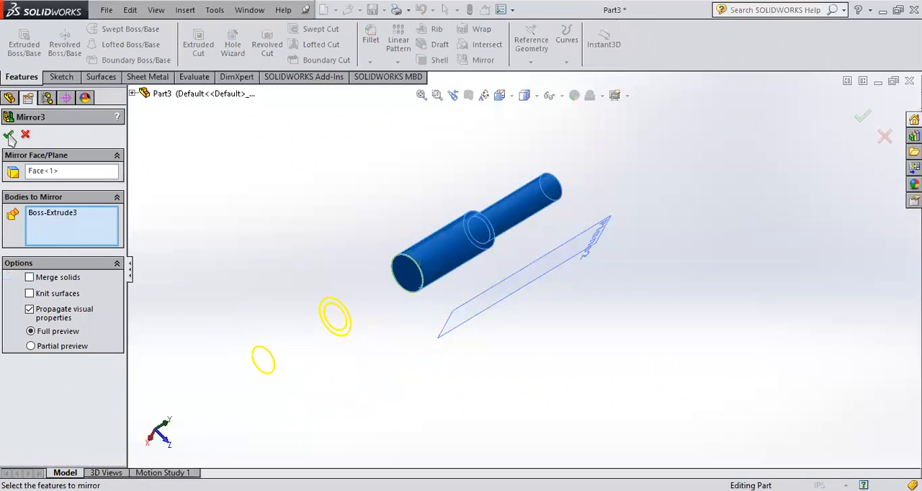
{"action": "left_click", "coordinate": [8, 136]}
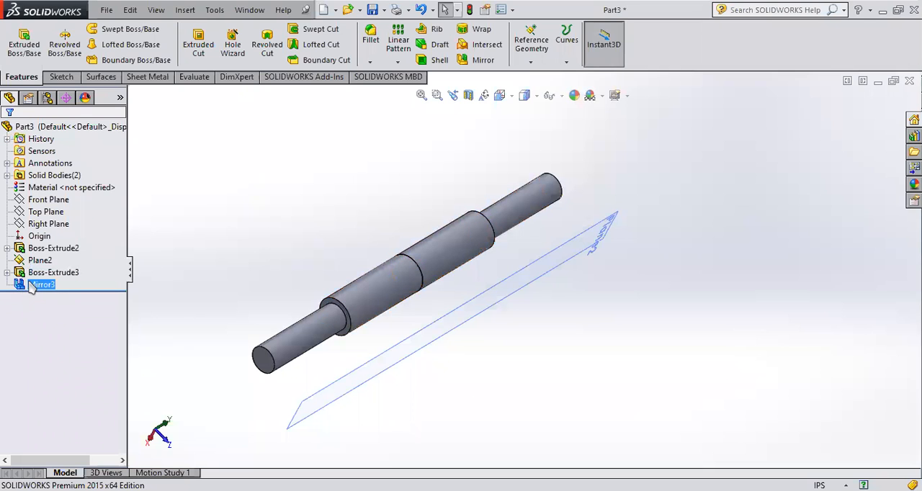
{"action": "scroll", "coordinate": [431, 298], "scroll_direction": "down", "scroll_amount": 5}
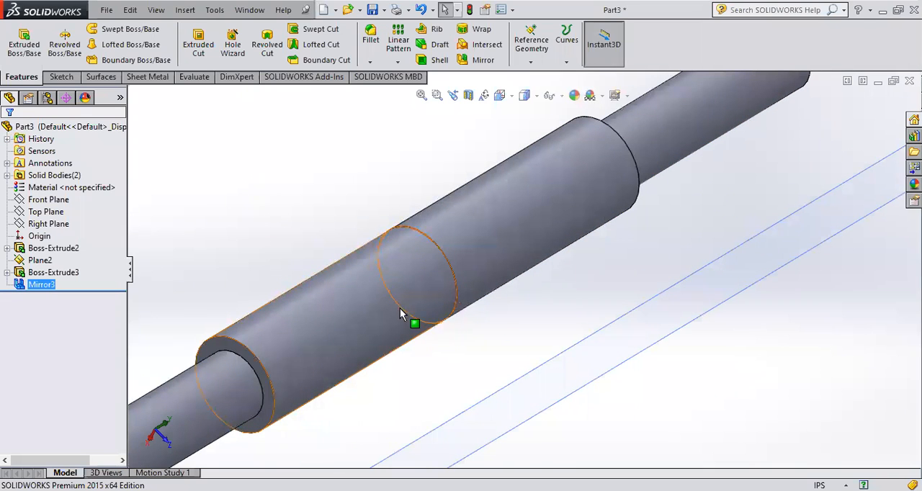
{"action": "scroll", "coordinate": [440, 296], "scroll_direction": "up", "scroll_amount": 5}
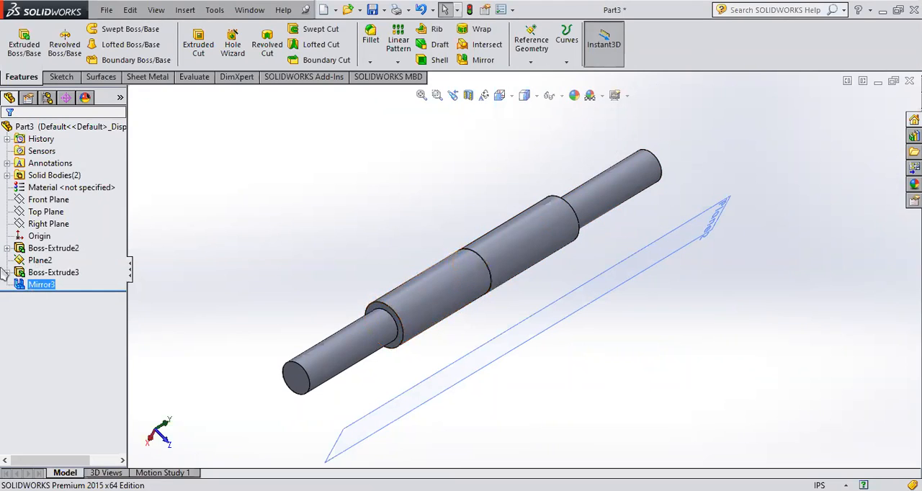
- Turn Merge solids back on in the end-face mirror
{"action": "left_click", "coordinate": [24, 285]}
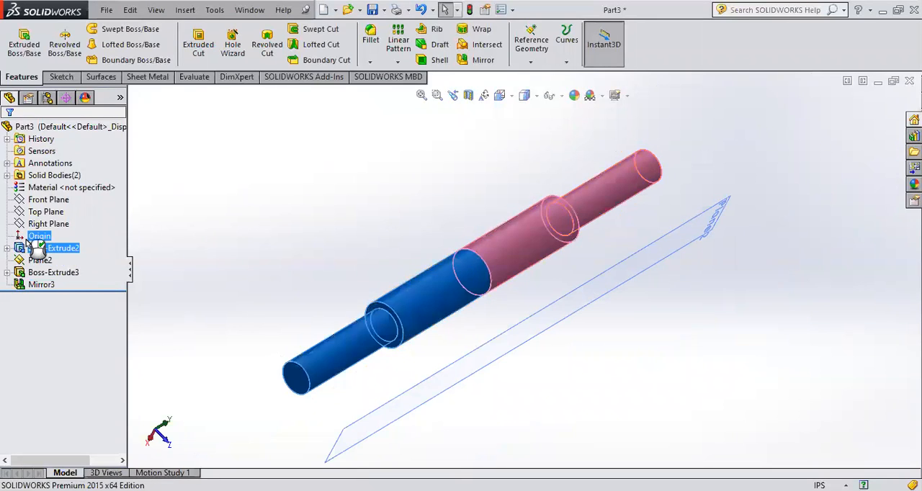
{"action": "left_click", "coordinate": [20, 245]}
{"action": "left_click", "coordinate": [862, 115]}
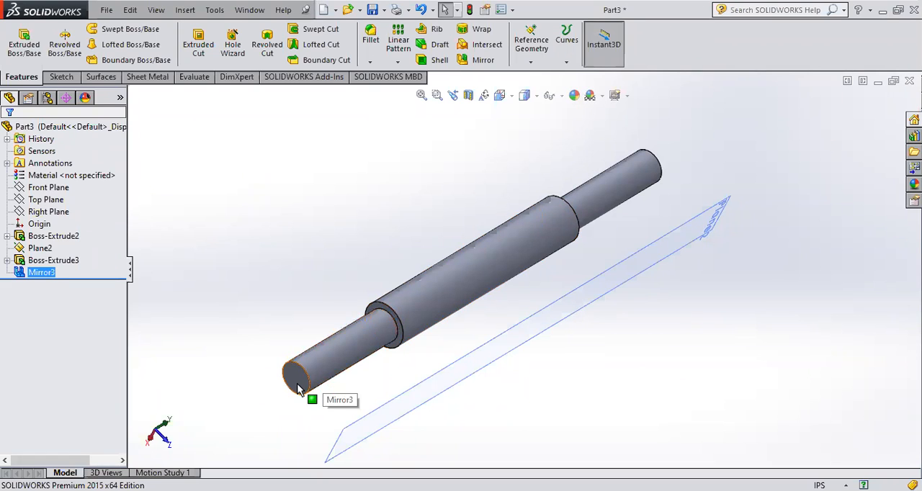
{"action": "scroll", "coordinate": [371, 362], "scroll_direction": "up", "scroll_amount": 3}
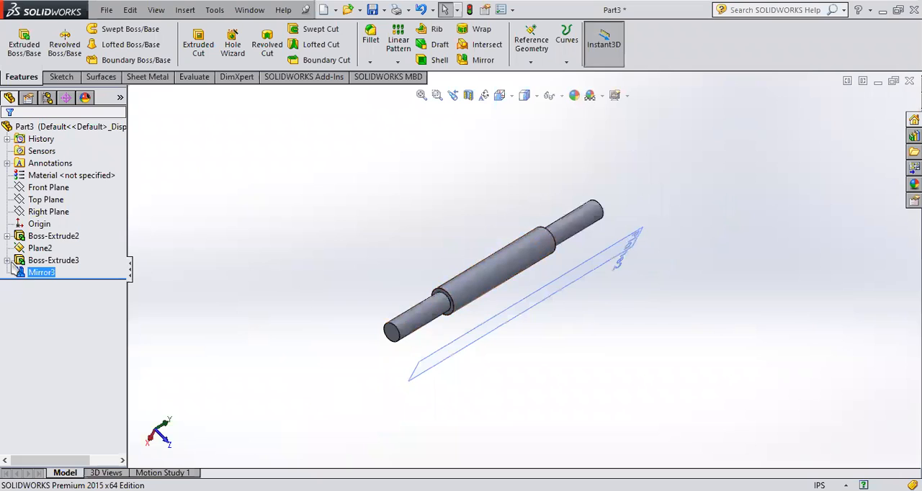
- Delete the mirror feature built on the wide section's end face
{"action": "mouse_move", "coordinate": [19, 281]}
{"action": "key", "text": "Delete"}
{"action": "left_click", "coordinate": [539, 128]}
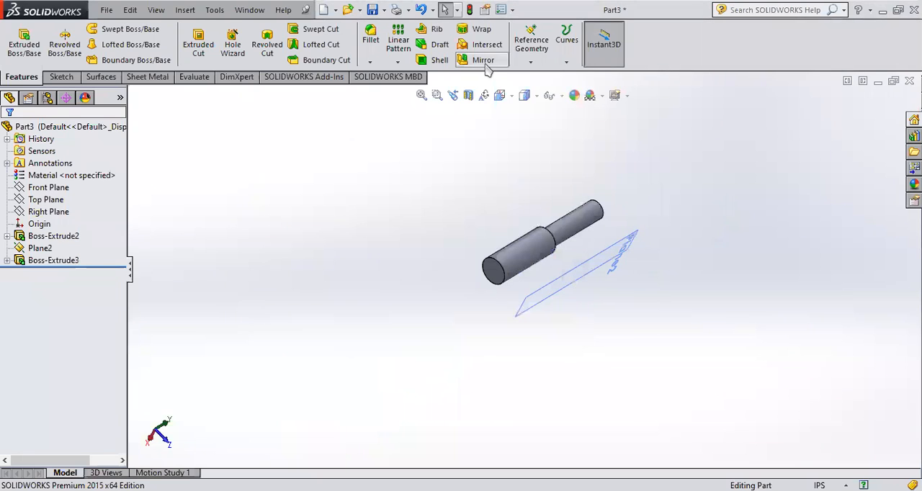
- Mirror the stepped cylinder body about the offset plane Plane2 with Merge solids turned off
{"action": "left_click", "coordinate": [482, 60]}
{"action": "mouse_move", "coordinate": [638, 272]}
{"action": "middle_mouse_down"}
{"action": "mouse_move", "coordinate": [602, 299]}
{"action": "mouse_move", "coordinate": [627, 260]}
{"action": "middle_mouse_up"}
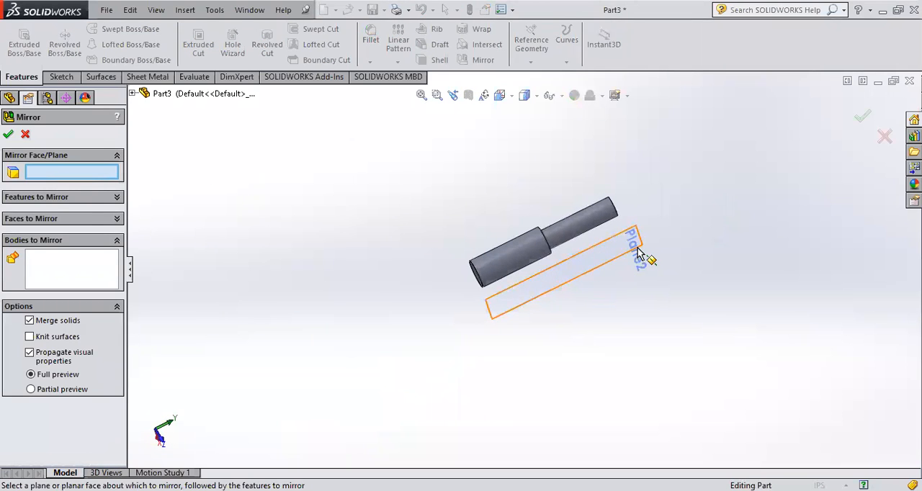
{"action": "left_click", "coordinate": [638, 252]}
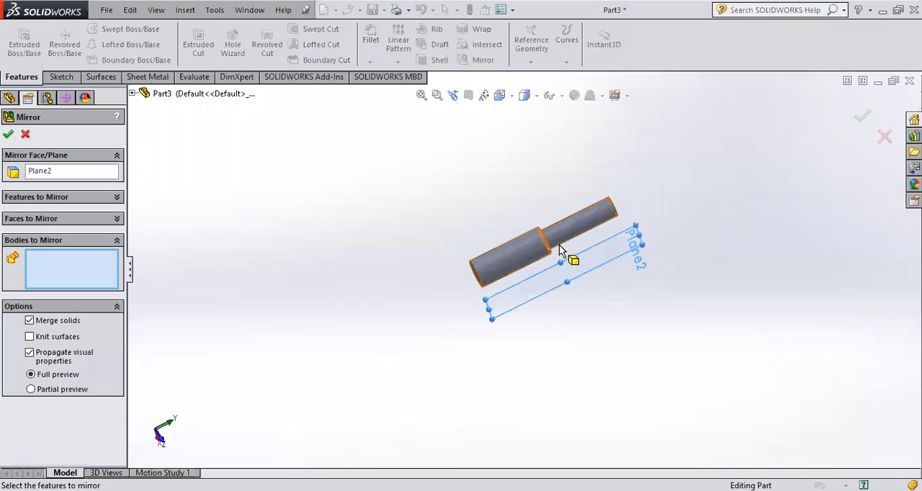
{"action": "left_click", "coordinate": [520, 263]}
{"action": "middle_click_drag", "start_coordinate": [593, 346], "coordinate": [597, 397]}
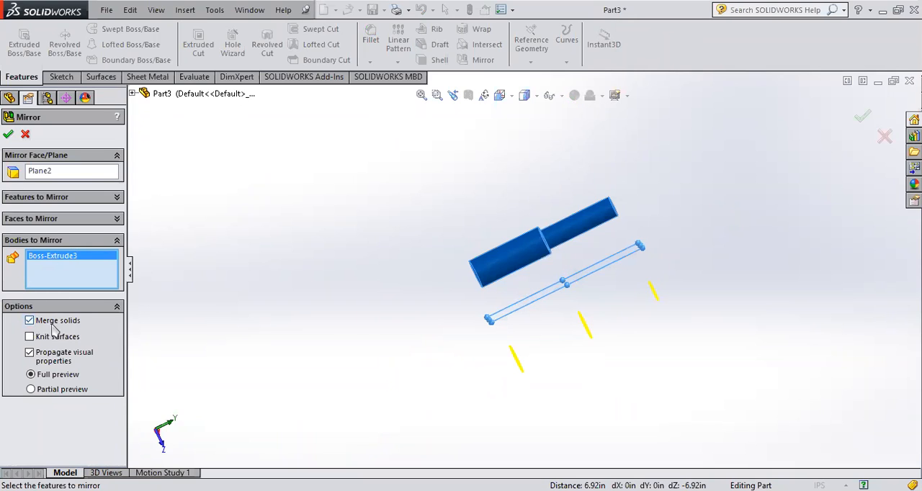
{"action": "middle_click_drag", "start_coordinate": [609, 353], "coordinate": [623, 306]}
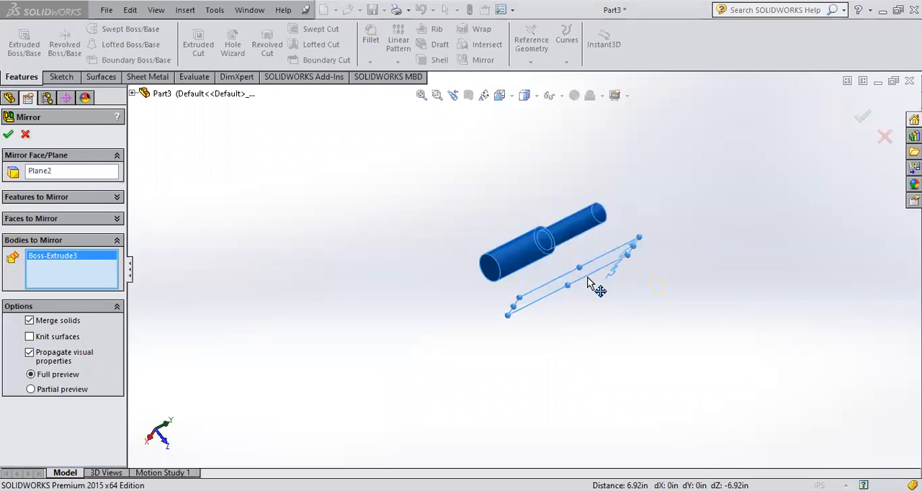
{"action": "left_click", "coordinate": [29, 320]}
{"action": "left_click", "coordinate": [861, 117]}
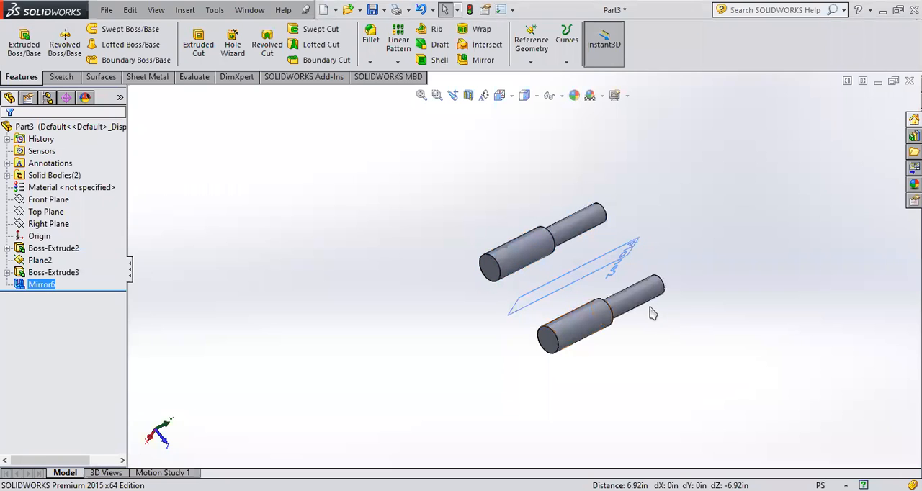
{"action": "middle_click_drag", "start_coordinate": [656, 324], "coordinate": [583, 215]}
{"action": "middle_click_drag", "start_coordinate": [749, 257], "coordinate": [561, 261]}
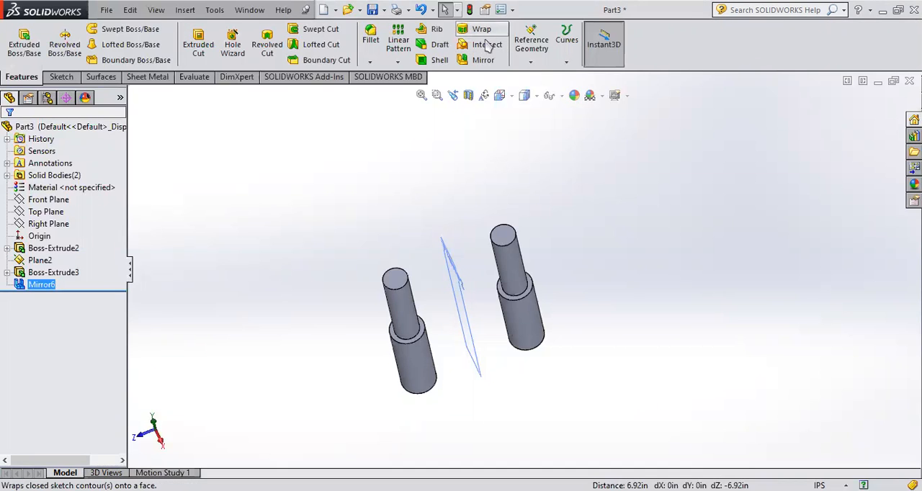
{"action": "left_click", "coordinate": [540, 62]}
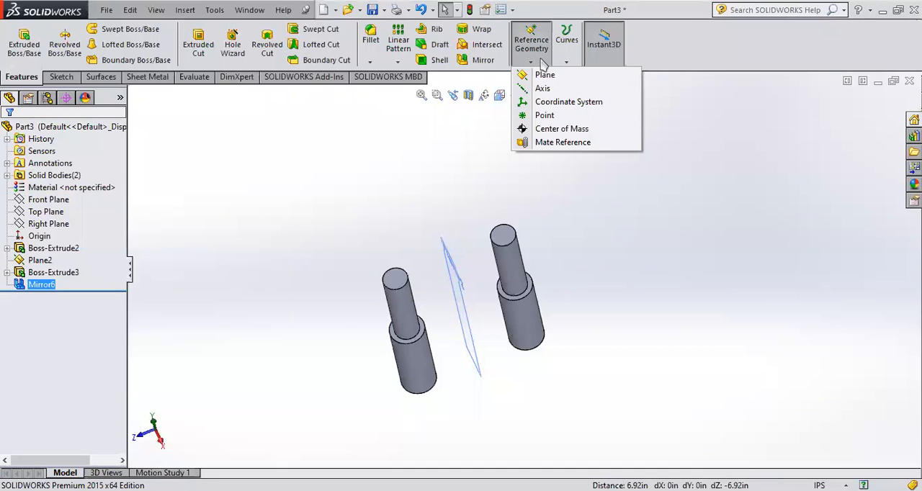
{"action": "left_click", "coordinate": [569, 56]}
{"action": "left_click", "coordinate": [568, 56]}
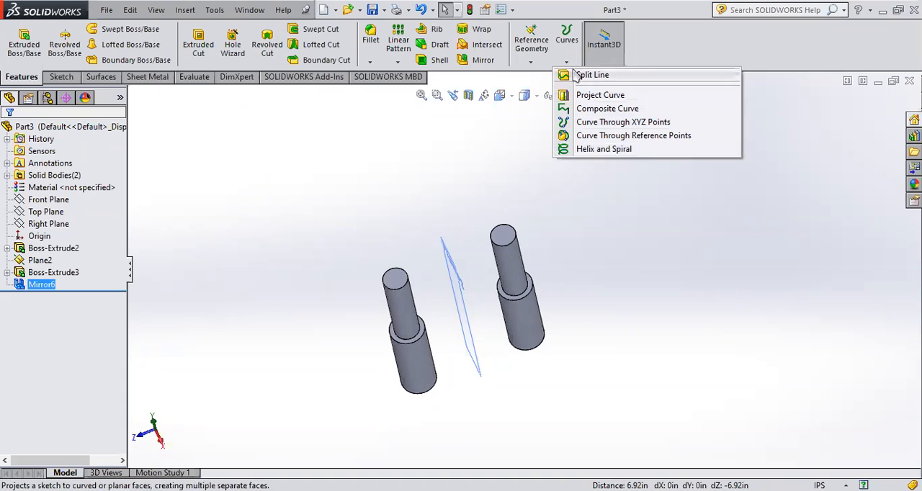
{"action": "left_click", "coordinate": [636, 319]}
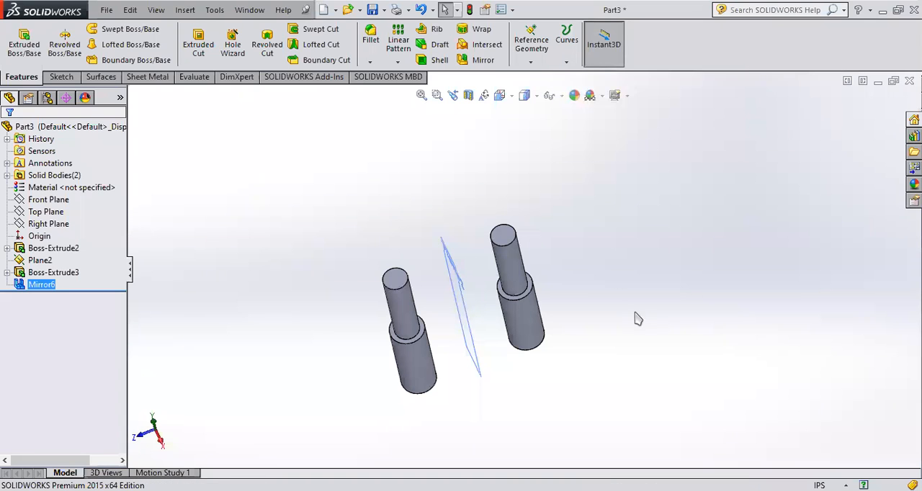
- Create a new part document
{"action": "left_click", "coordinate": [105, 10]}
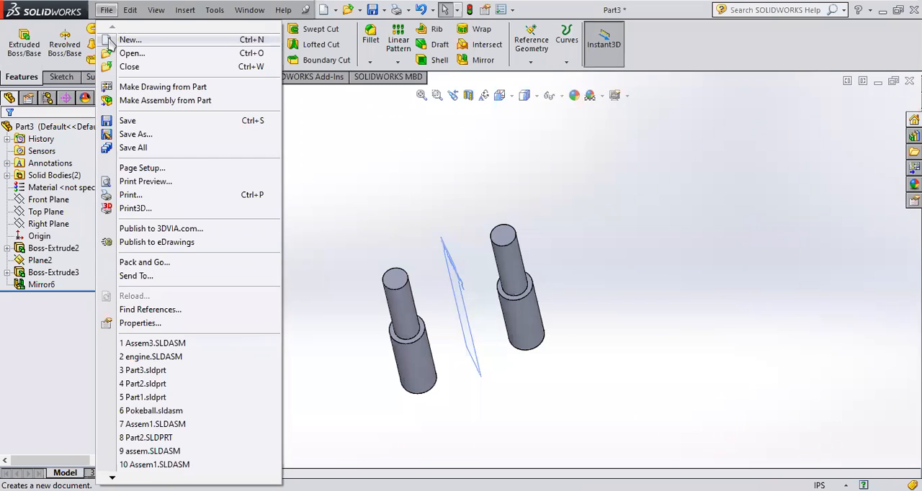
{"action": "left_click", "coordinate": [110, 42]}
{"action": "left_click", "coordinate": [286, 317]}
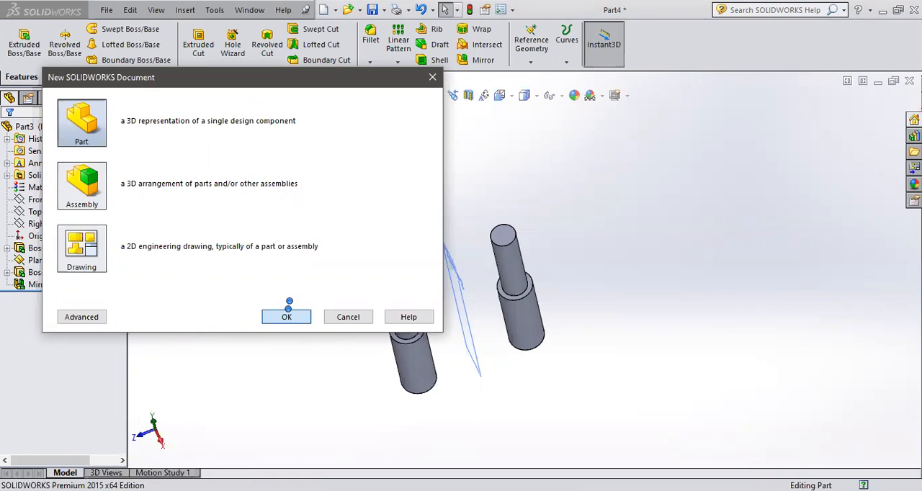
- Sketch a circle about 5.3 in in diameter centred on the origin on the Front Plane
{"action": "left_click", "coordinate": [47, 187]}
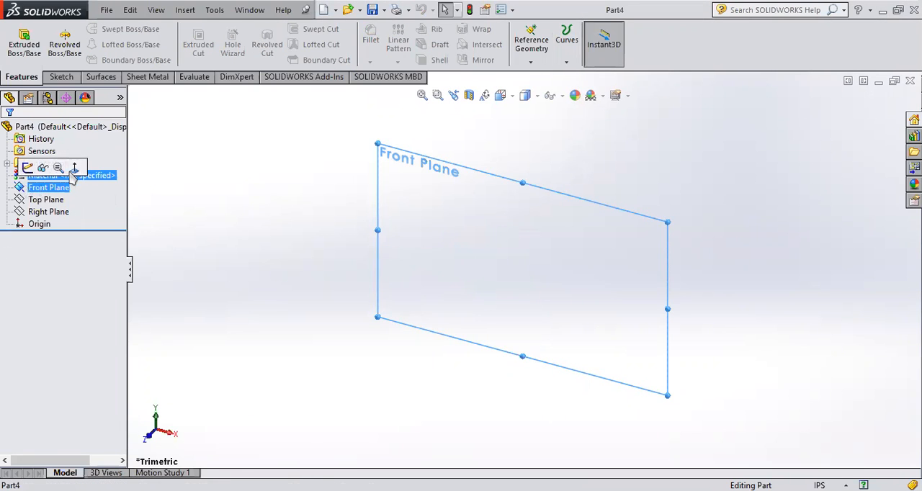
{"action": "left_click", "coordinate": [29, 201], "text": "ctrl"}
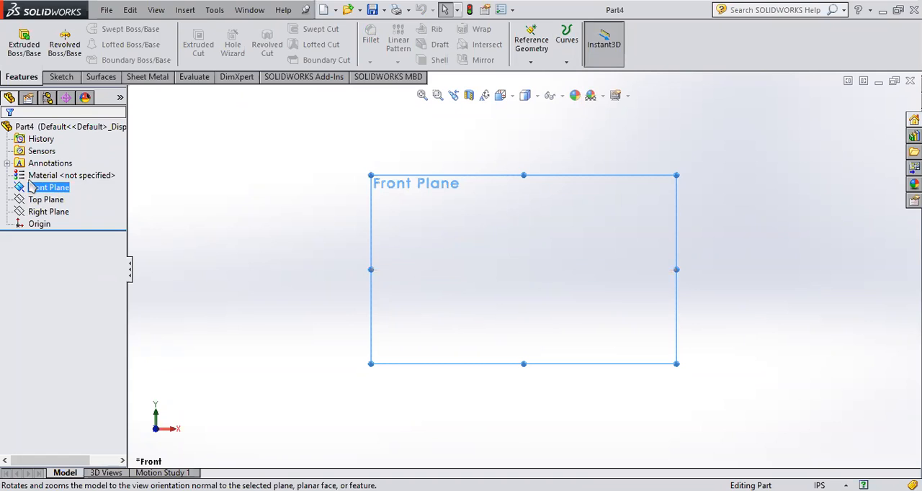
{"action": "left_click", "coordinate": [29, 189]}
{"action": "left_click", "coordinate": [34, 170]}
{"action": "left_click", "coordinate": [111, 28]}
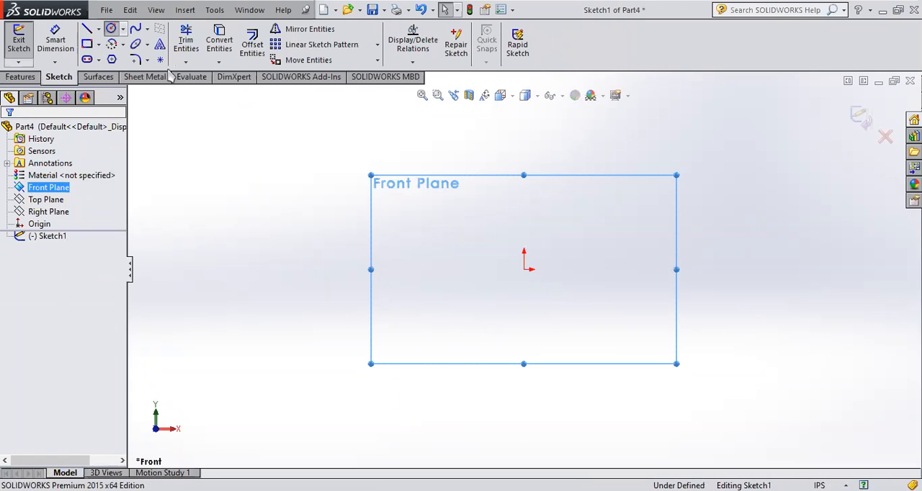
{"action": "left_click", "coordinate": [524, 270]}
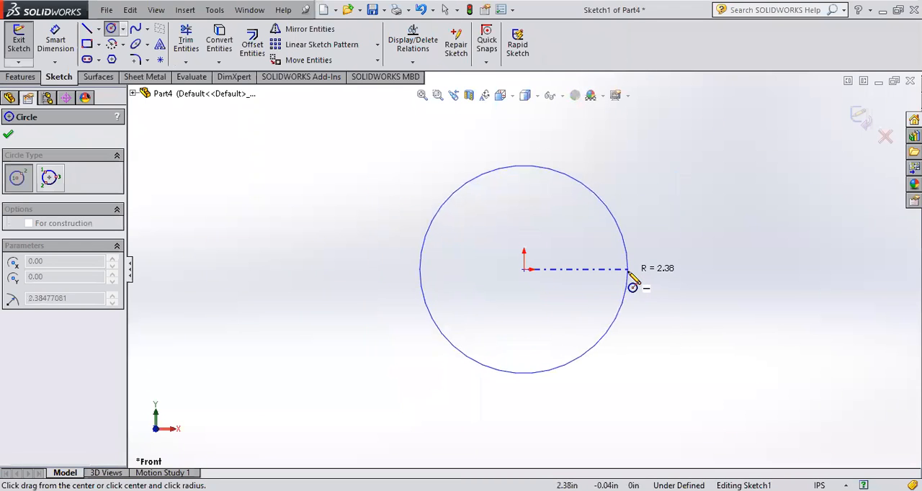
{"action": "left_click", "coordinate": [643, 275]}
{"action": "left_click", "coordinate": [859, 119]}
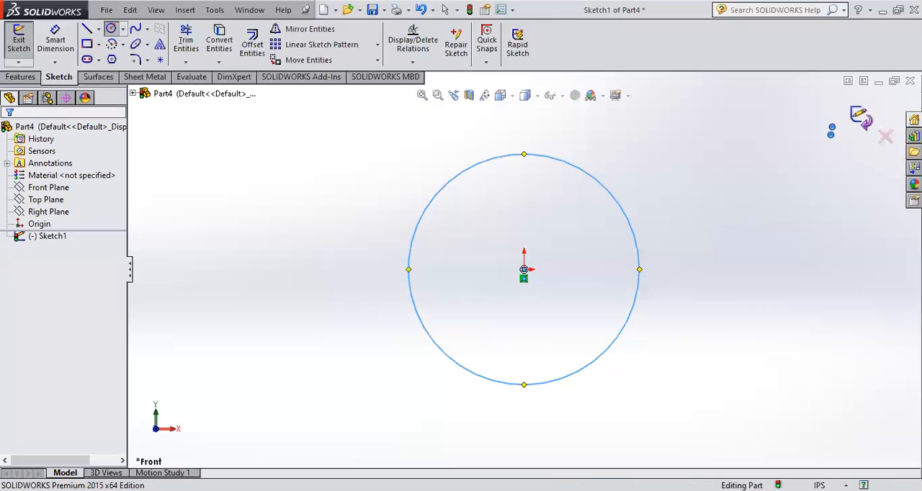
{"action": "middle_click_drag", "start_coordinate": [682, 283], "coordinate": [682, 181]}
{"action": "scroll", "coordinate": [606, 269], "scroll_direction": "up", "scroll_amount": 2}
{"action": "scroll", "coordinate": [556, 195], "scroll_direction": "down", "scroll_amount": 2}
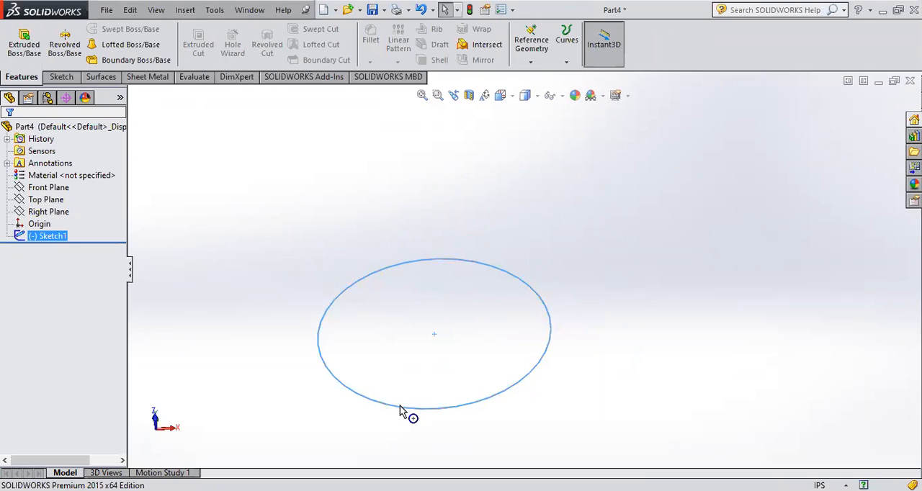
{"action": "left_click", "coordinate": [567, 62]}
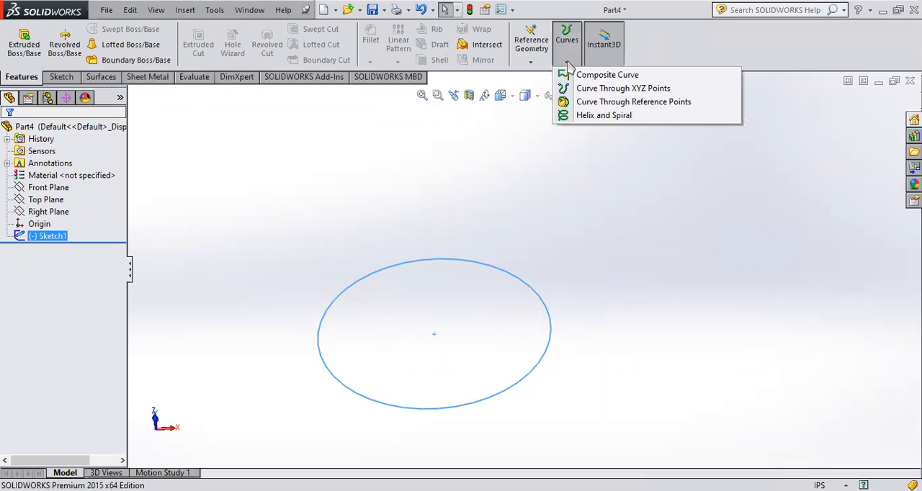
{"action": "left_click", "coordinate": [585, 117]}
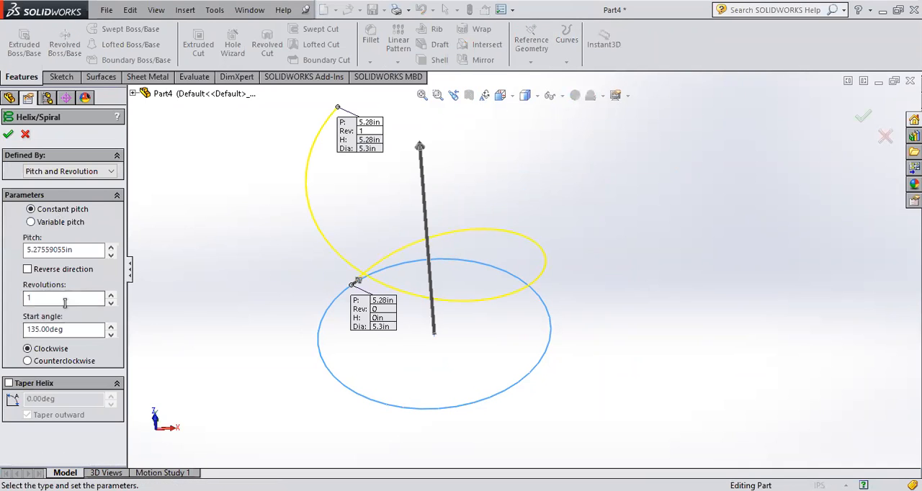
{"action": "left_click", "coordinate": [25, 134]}
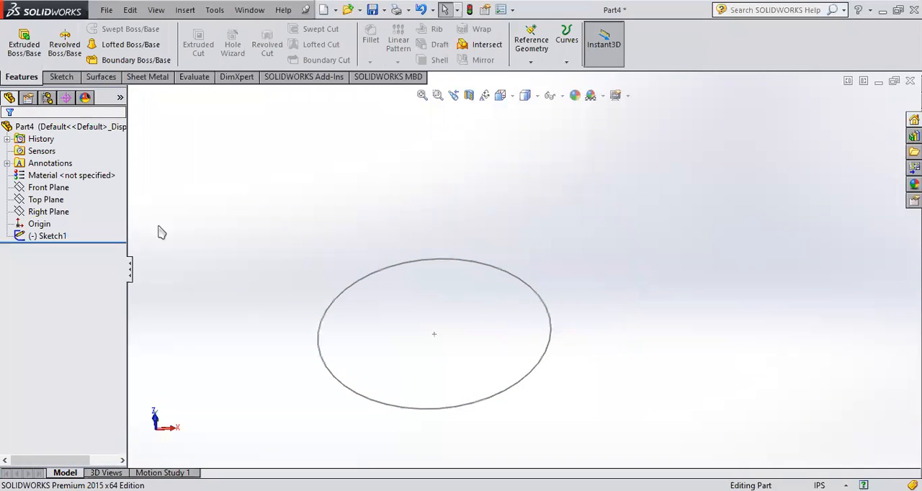
- Start a Helix and Spiral curve based on the circle sketch
{"action": "left_click", "coordinate": [20, 239]}
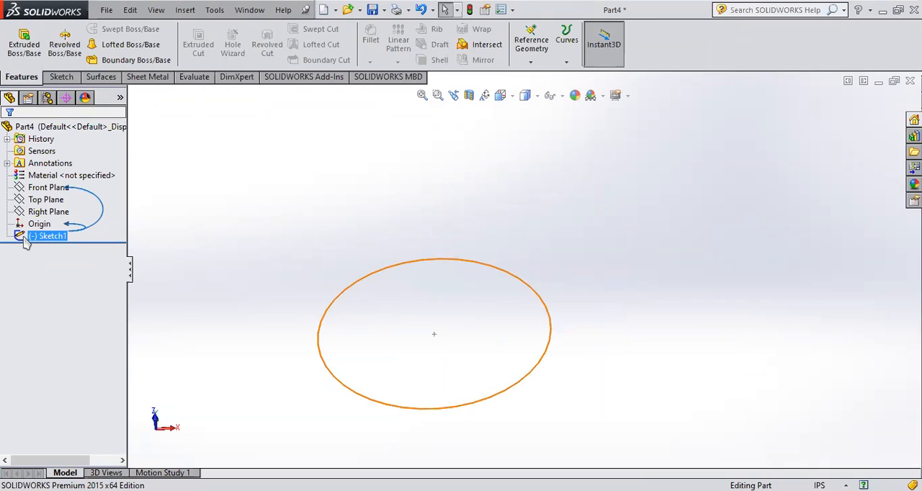
{"action": "left_click", "coordinate": [24, 240]}
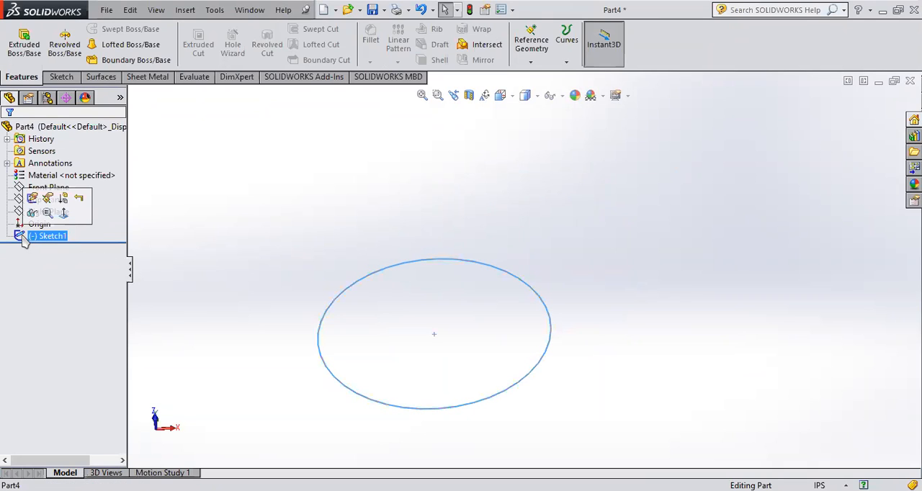
{"action": "left_click", "coordinate": [568, 62]}
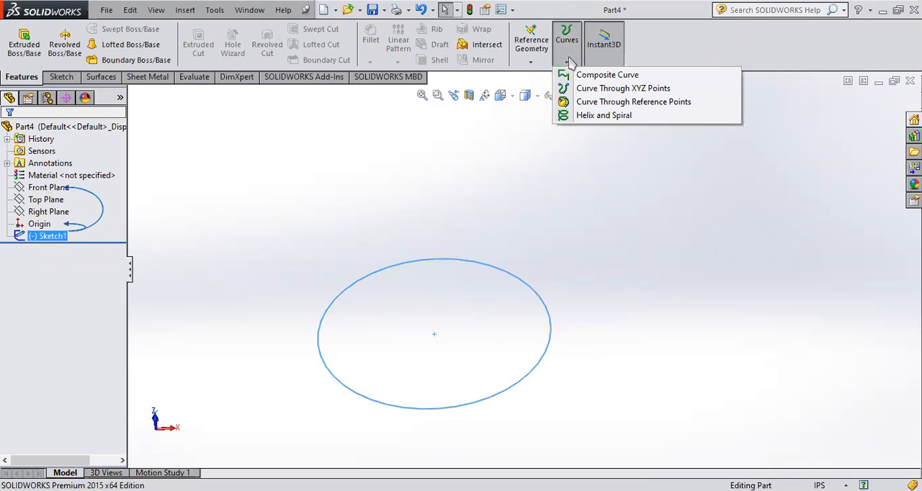
{"action": "left_click", "coordinate": [581, 116]}
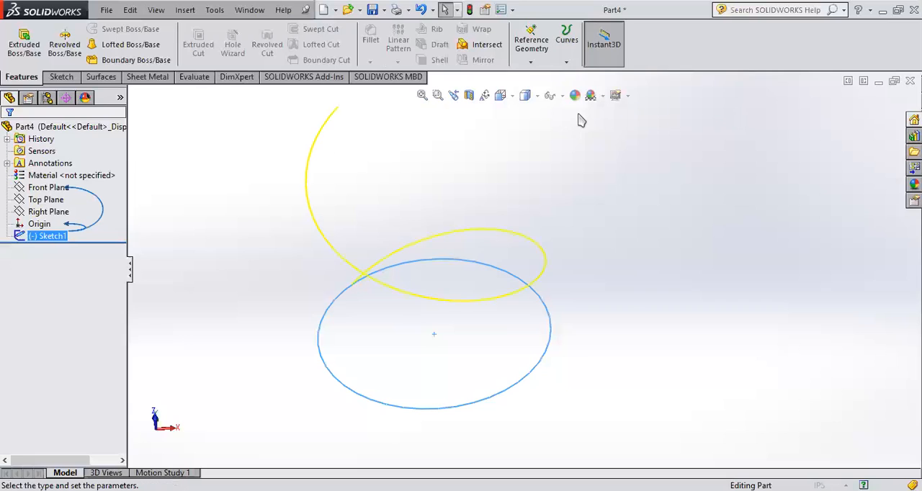
- Examine the helix preview from several angles, including its start and end points and their pitch, revolution, height and diameter callouts
{"action": "middle_click_drag", "start_coordinate": [430, 377], "coordinate": [405, 378]}
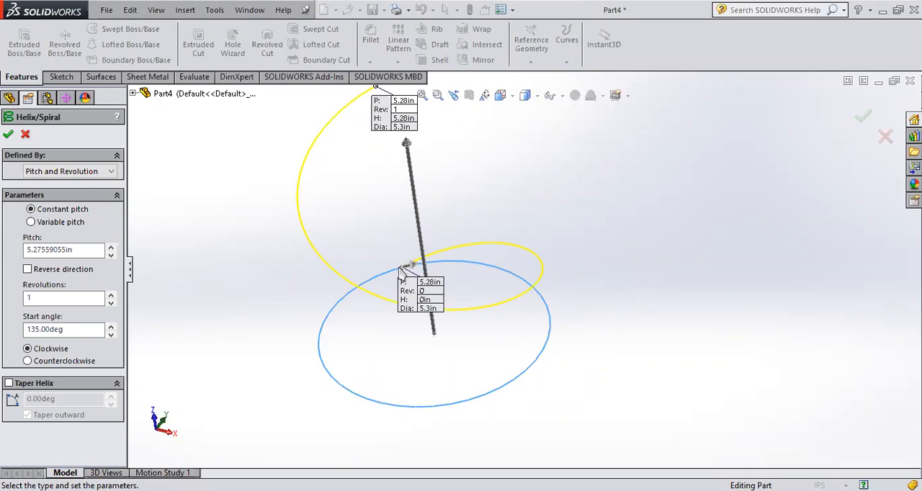
{"action": "scroll", "coordinate": [394, 252], "scroll_direction": "up", "scroll_amount": 2}
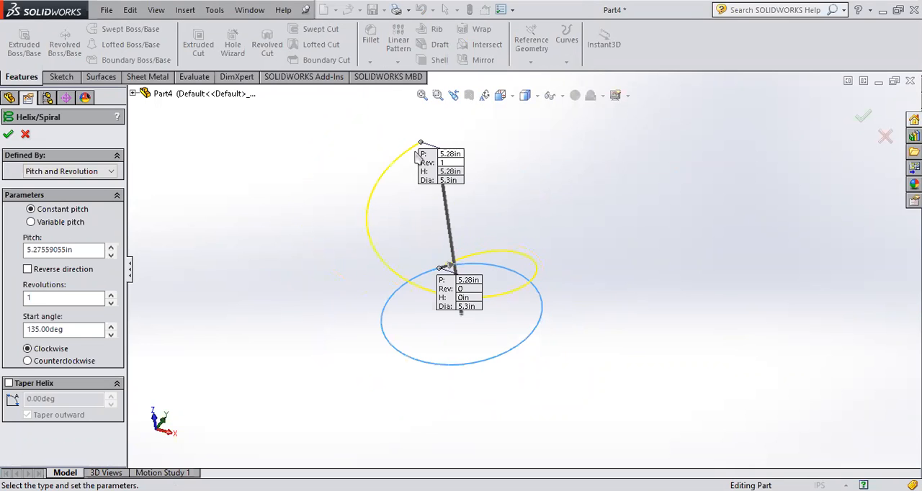
{"action": "middle_click_drag", "start_coordinate": [496, 303], "coordinate": [533, 298]}
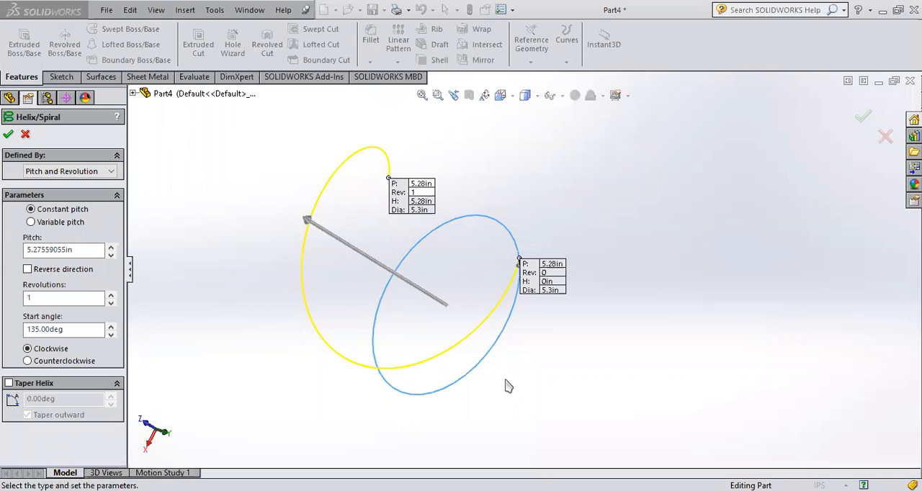
{"action": "scroll", "coordinate": [554, 366], "scroll_direction": "up", "scroll_amount": 1}
{"action": "middle_click_drag", "start_coordinate": [557, 370], "coordinate": [517, 269]}
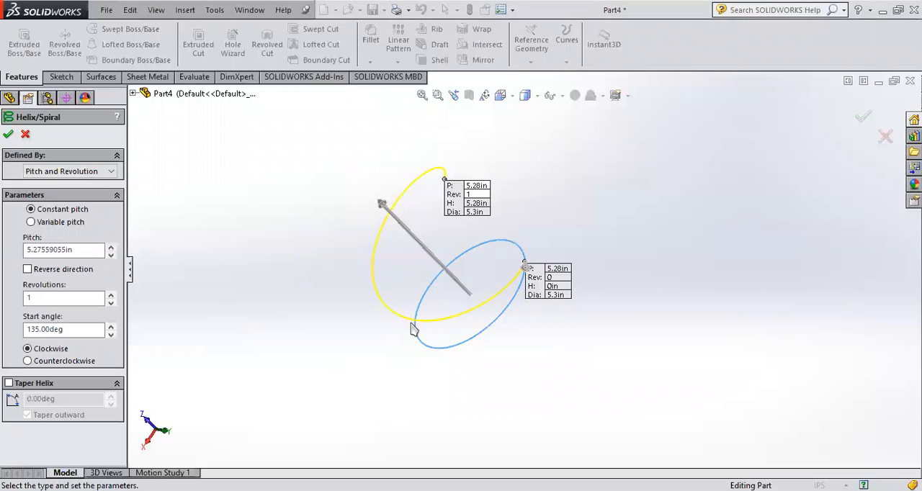
{"action": "scroll", "coordinate": [524, 270], "scroll_direction": "down", "scroll_amount": 5}
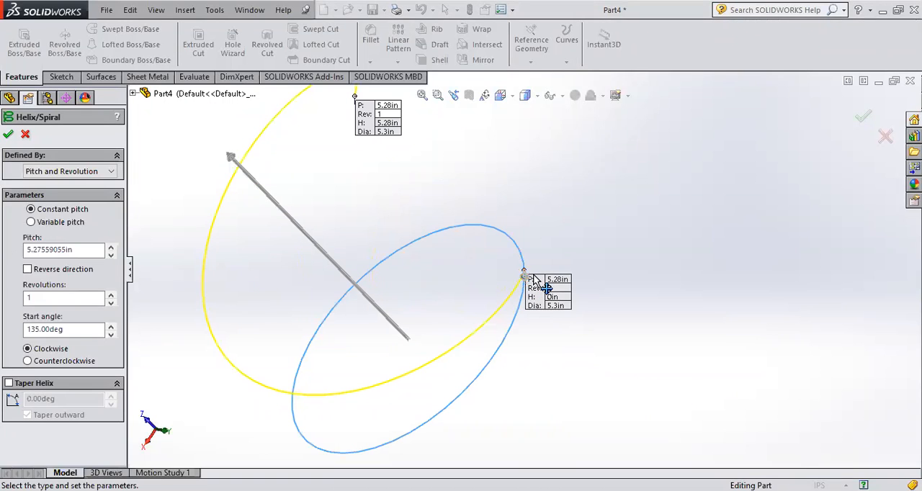
{"action": "scroll", "coordinate": [521, 277], "scroll_direction": "up", "scroll_amount": 2}
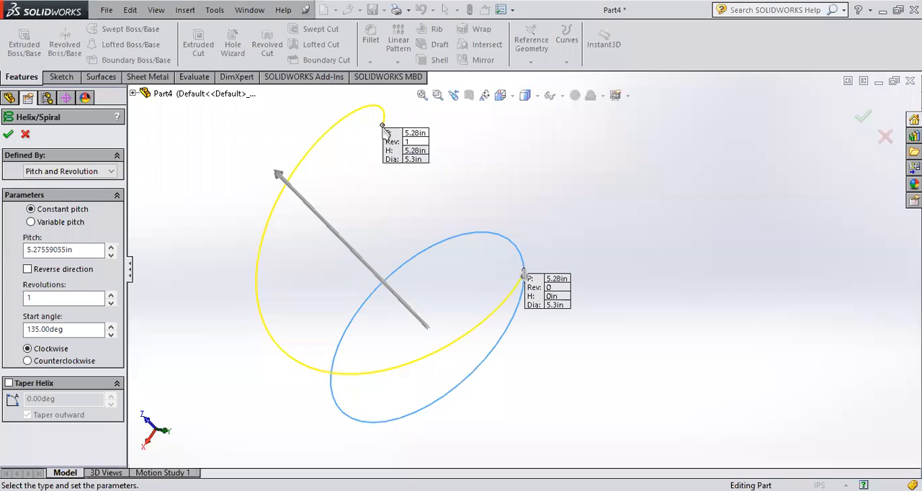
{"action": "middle_click_drag", "start_coordinate": [442, 266], "coordinate": [500, 228]}
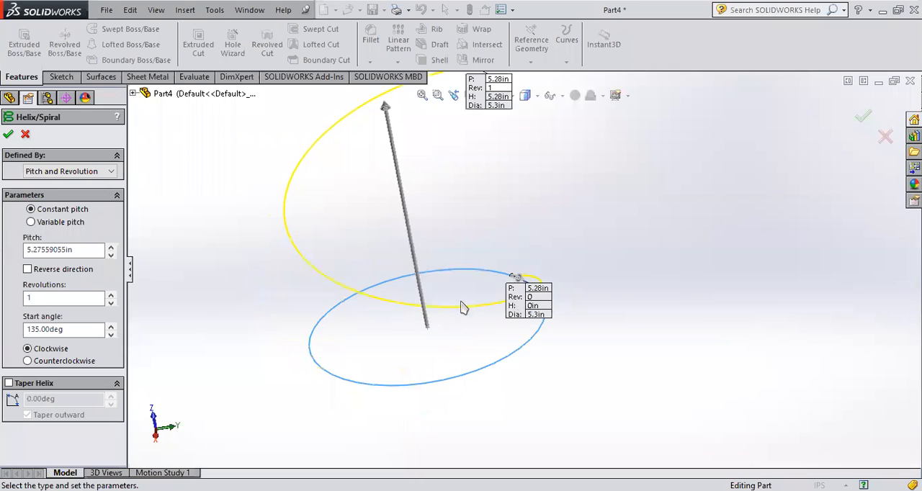
{"action": "scroll", "coordinate": [476, 287], "scroll_direction": "up", "scroll_amount": 3}
{"action": "middle_click_drag", "start_coordinate": [476, 286], "coordinate": [463, 317]}
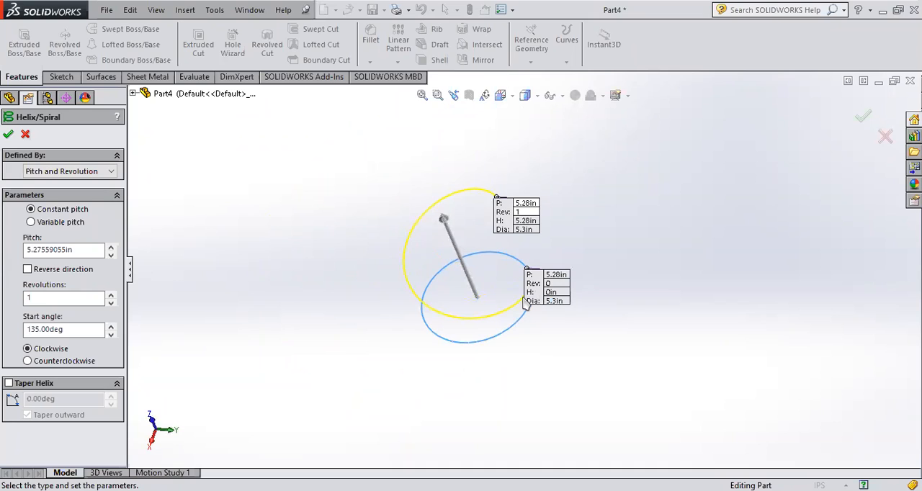
{"action": "scroll", "coordinate": [511, 310], "scroll_direction": "down", "scroll_amount": 2}
{"action": "scroll", "coordinate": [515, 314], "scroll_direction": "down", "scroll_amount": 2}
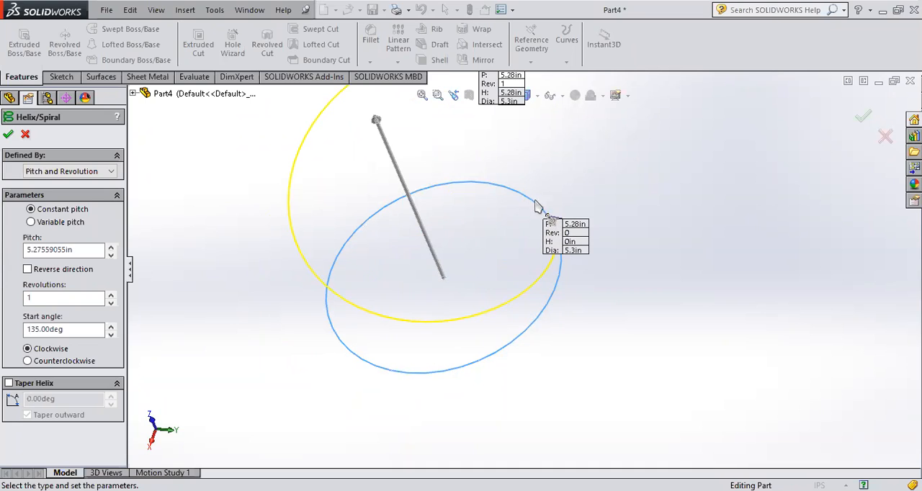
{"action": "scroll", "coordinate": [545, 222], "scroll_direction": "down", "scroll_amount": 2}
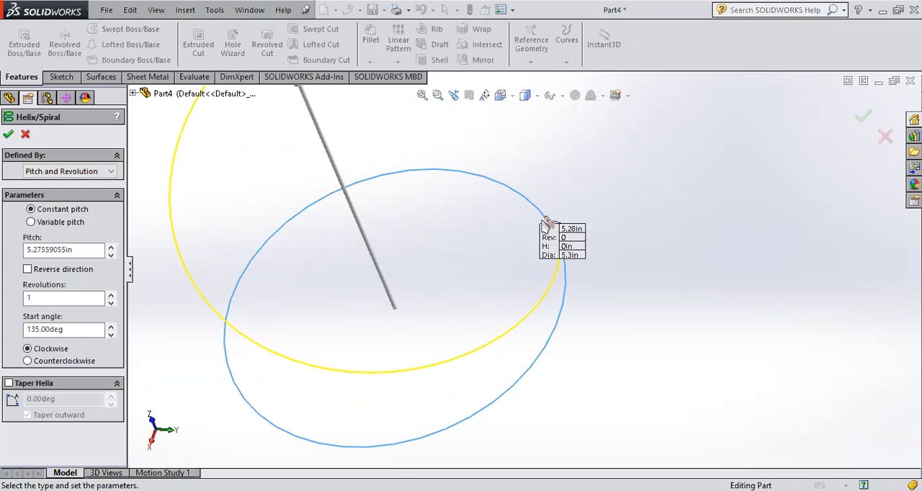
{"action": "key", "text": "f"}
{"action": "middle_click_drag", "start_coordinate": [558, 169], "coordinate": [608, 223]}
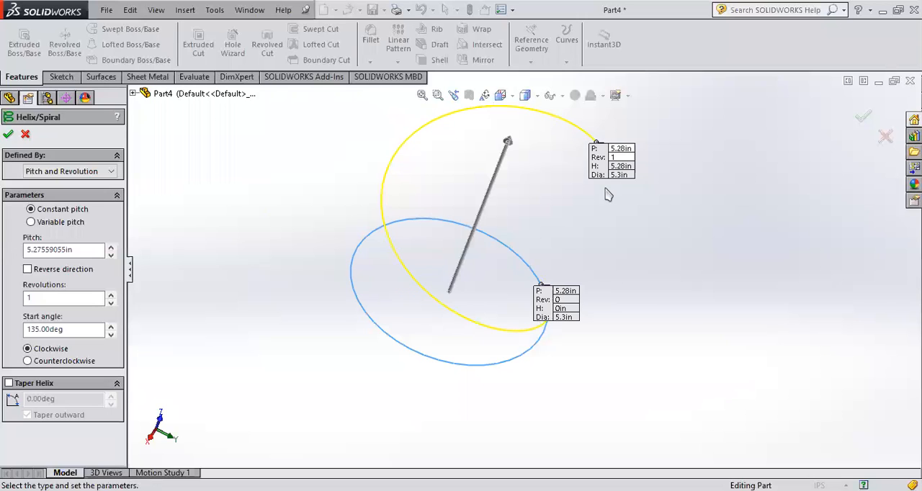
- Examine how the pitch value relates to the axial distance between the start and end points of the helix preview
{"action": "scroll", "coordinate": [605, 271], "scroll_direction": "up", "scroll_amount": 3}
{"action": "mouse_move", "coordinate": [600, 270]}
{"action": "middle_mouse_down"}
{"action": "mouse_move", "coordinate": [625, 224]}
{"action": "mouse_move", "coordinate": [594, 278]}
{"action": "middle_mouse_up"}
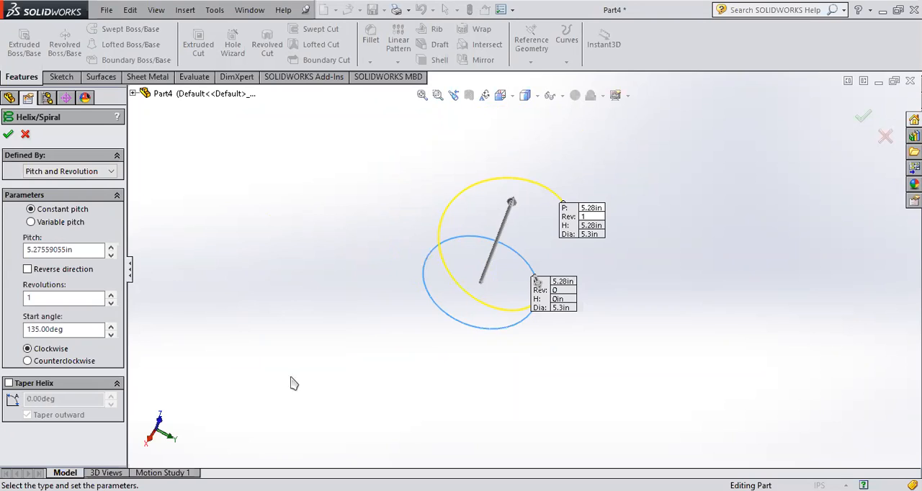
{"action": "middle_click_drag", "start_coordinate": [658, 327], "coordinate": [540, 278]}
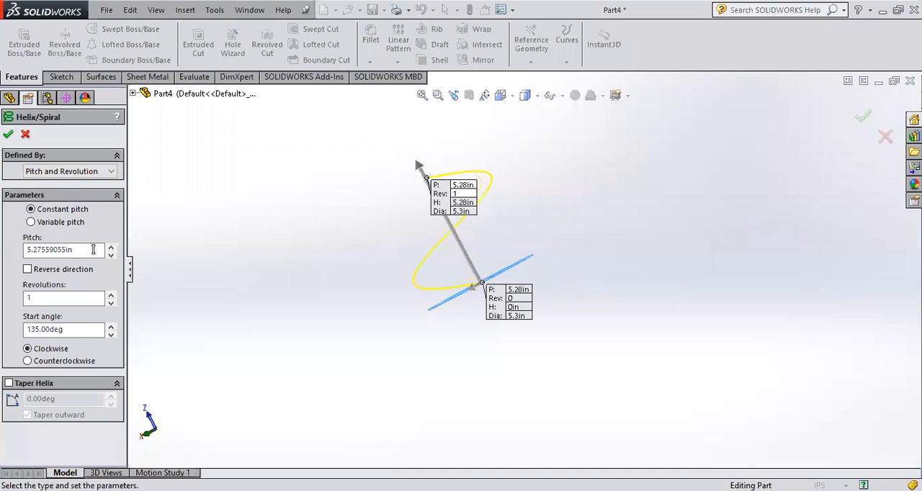
{"action": "left_click_drag", "start_coordinate": [94, 249], "coordinate": [4, 248]}
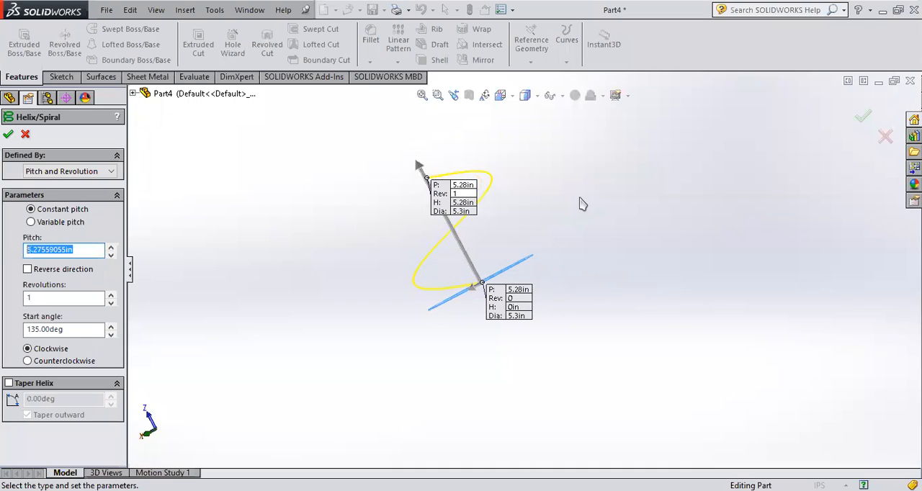
{"action": "mouse_move", "coordinate": [576, 214]}
{"action": "middle_mouse_down"}
{"action": "mouse_move", "coordinate": [636, 274]}
{"action": "mouse_move", "coordinate": [675, 252]}
{"action": "mouse_move", "coordinate": [639, 258]}
{"action": "mouse_move", "coordinate": [601, 221]}
{"action": "mouse_move", "coordinate": [582, 217]}
{"action": "mouse_move", "coordinate": [574, 193]}
{"action": "mouse_move", "coordinate": [588, 208]}
{"action": "middle_mouse_up"}
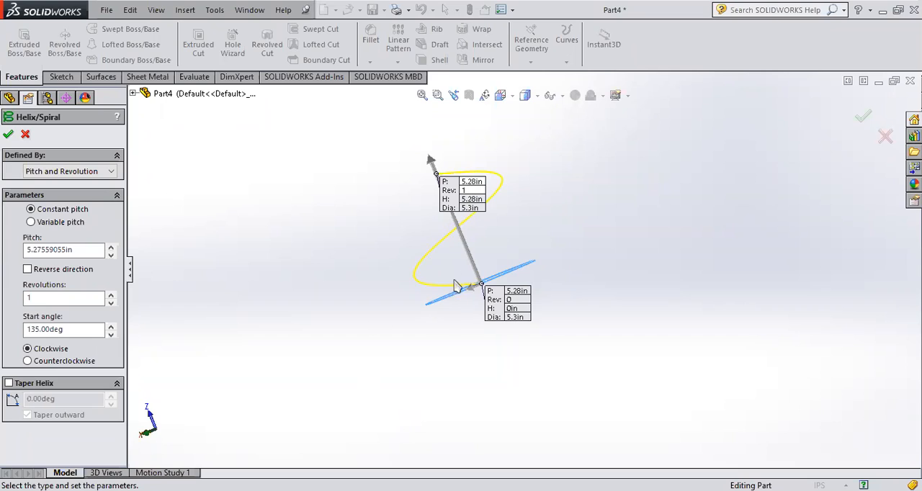
{"action": "scroll", "coordinate": [459, 254], "scroll_direction": "down", "scroll_amount": 3}
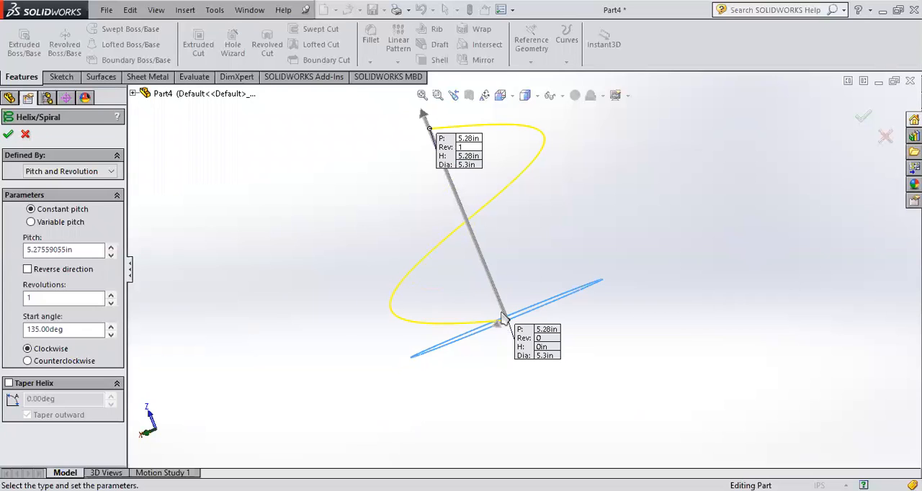
{"action": "left_click_drag", "start_coordinate": [84, 250], "coordinate": [10, 260]}
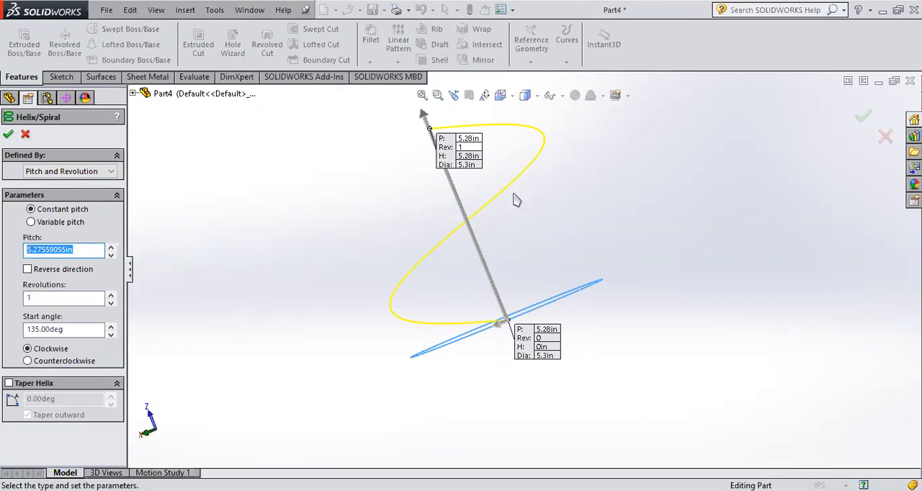
{"action": "mouse_move", "coordinate": [451, 232]}
{"action": "middle_mouse_down"}
{"action": "mouse_move", "coordinate": [449, 283]}
{"action": "mouse_move", "coordinate": [429, 221]}
{"action": "mouse_move", "coordinate": [447, 230]}
{"action": "middle_mouse_up"}
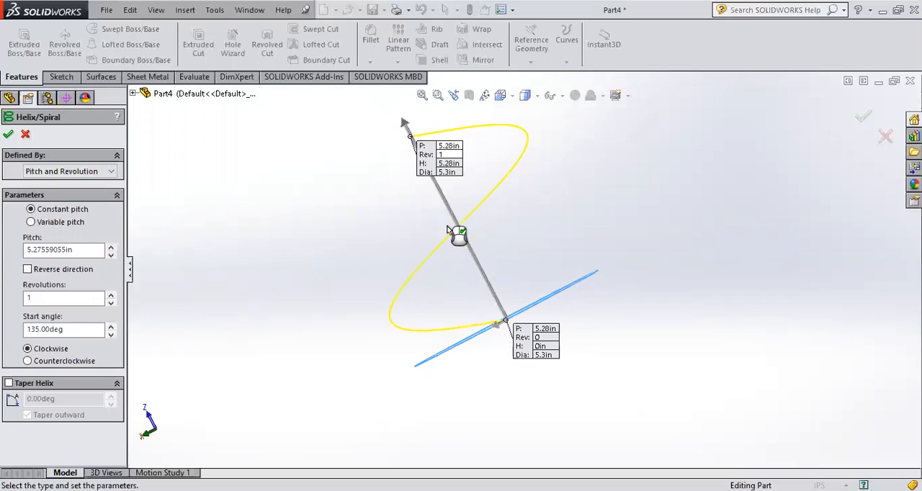
- Reduce the helix pitch to 2.47559055 in
{"action": "left_click", "coordinate": [110, 256]}
{"action": "left_click", "coordinate": [110, 255]}
{"action": "left_click", "coordinate": [110, 256]}
{"action": "left_click", "coordinate": [110, 256]}
{"action": "left_click", "coordinate": [110, 256]}
{"action": "left_click", "coordinate": [110, 256]}
{"action": "left_click", "coordinate": [110, 255]}
{"action": "left_click", "coordinate": [110, 256]}
{"action": "left_click", "coordinate": [110, 256]}
{"action": "left_click", "coordinate": [111, 256]}
{"action": "left_click", "coordinate": [110, 255]}
{"action": "left_click", "coordinate": [110, 256]}
{"action": "left_click", "coordinate": [110, 255]}
{"action": "left_click", "coordinate": [110, 256]}
{"action": "left_click", "coordinate": [110, 255]}
{"action": "left_click", "coordinate": [110, 255]}
{"action": "left_click", "coordinate": [110, 256]}
{"action": "left_click", "coordinate": [110, 256]}
{"action": "left_click", "coordinate": [110, 256]}
{"action": "left_click", "coordinate": [110, 256]}
{"action": "left_click", "coordinate": [111, 255]}
{"action": "left_click", "coordinate": [110, 256]}
{"action": "left_click", "coordinate": [111, 255]}
{"action": "left_click", "coordinate": [110, 256]}
{"action": "middle_click_drag", "start_coordinate": [295, 325], "coordinate": [339, 312]}
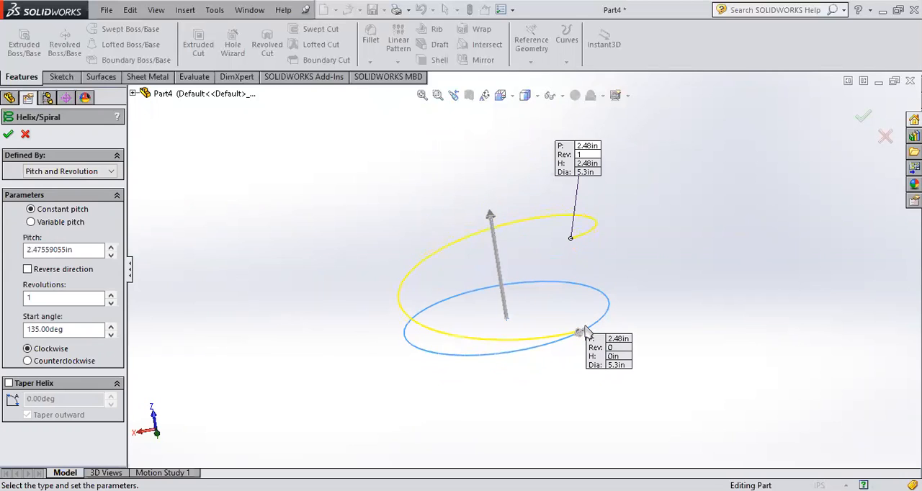
{"action": "middle_click_drag", "start_coordinate": [586, 329], "coordinate": [540, 303]}
{"action": "left_click", "coordinate": [111, 247]}
{"action": "left_click", "coordinate": [111, 246]}
{"action": "left_click", "coordinate": [111, 246]}
{"action": "left_click", "coordinate": [111, 254]}
{"action": "left_click", "coordinate": [111, 254]}
{"action": "left_click", "coordinate": [111, 254]}
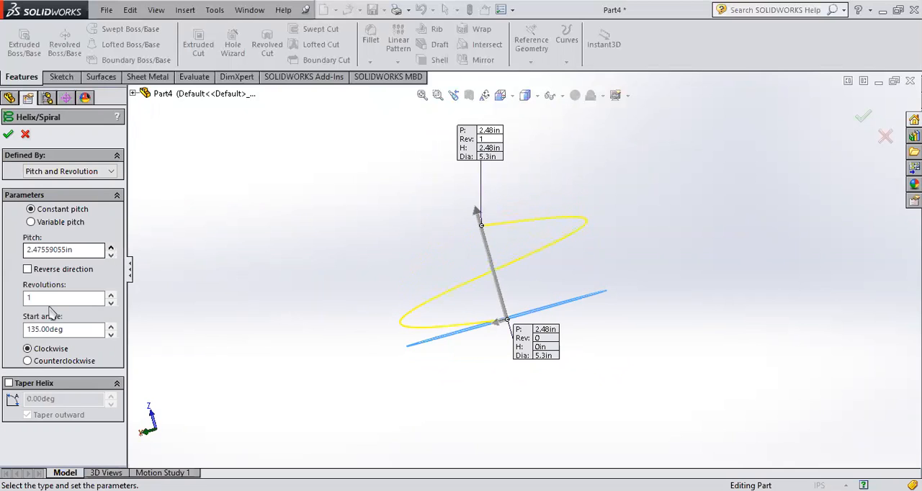
- Increase the helix to 2 revolutions in quarter-turn increments
{"action": "middle_click_drag", "start_coordinate": [469, 323], "coordinate": [479, 344]}
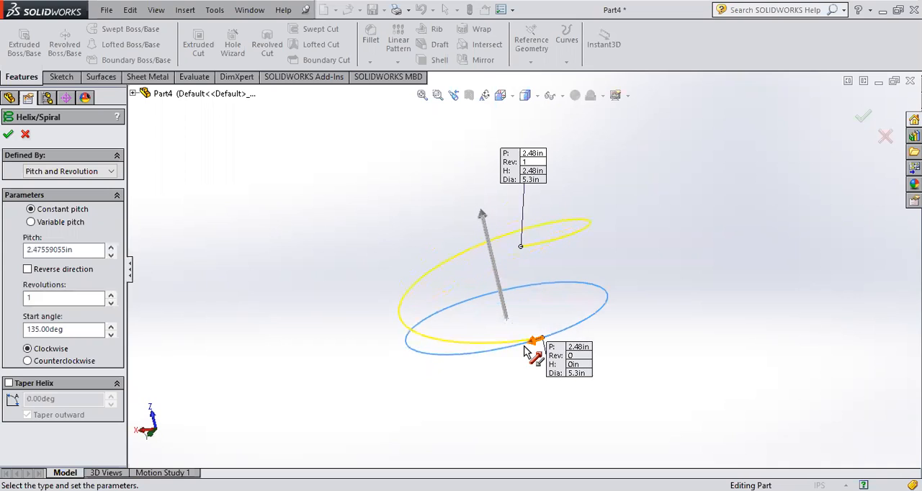
{"action": "middle_click_drag", "start_coordinate": [497, 222], "coordinate": [473, 200]}
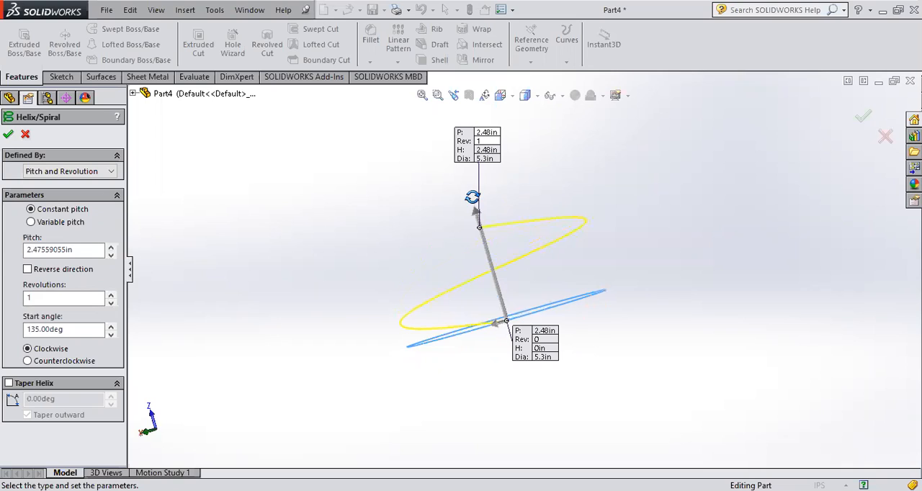
{"action": "left_click", "coordinate": [110, 294]}
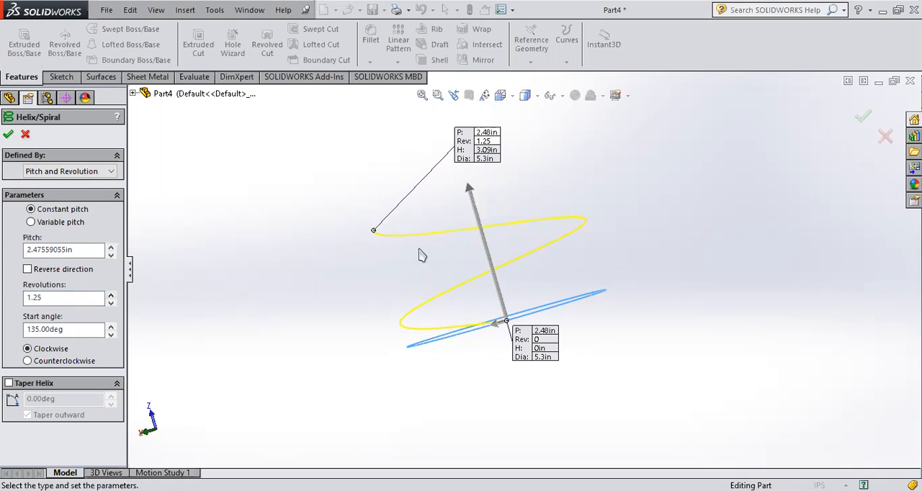
{"action": "double_click", "coordinate": [49, 296]}
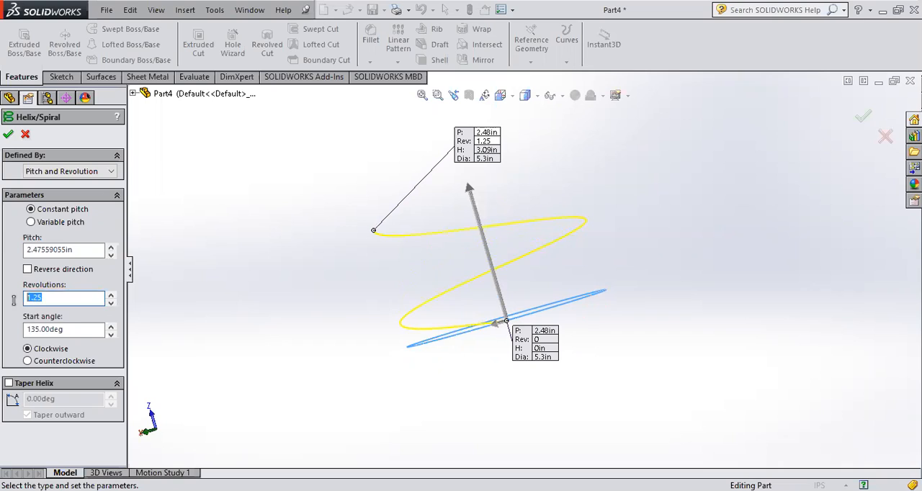
{"action": "left_click", "coordinate": [111, 295]}
{"action": "left_click", "coordinate": [111, 295]}
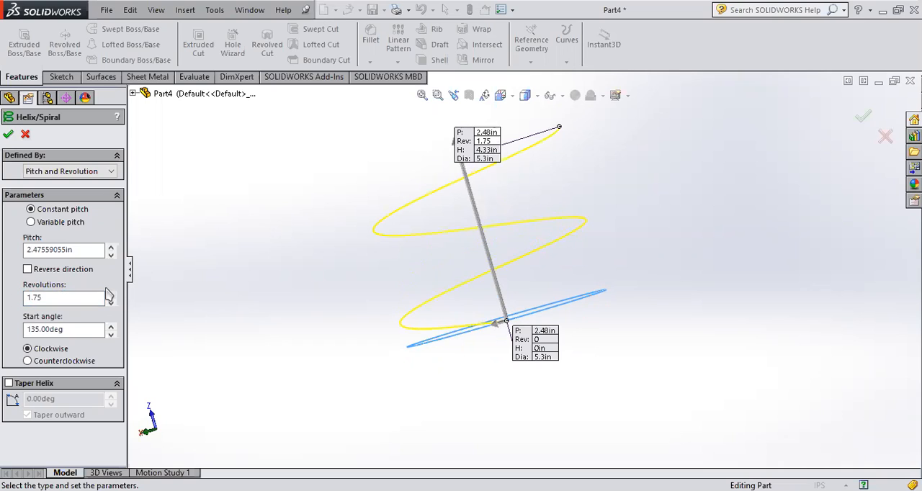
{"action": "left_click", "coordinate": [110, 295]}
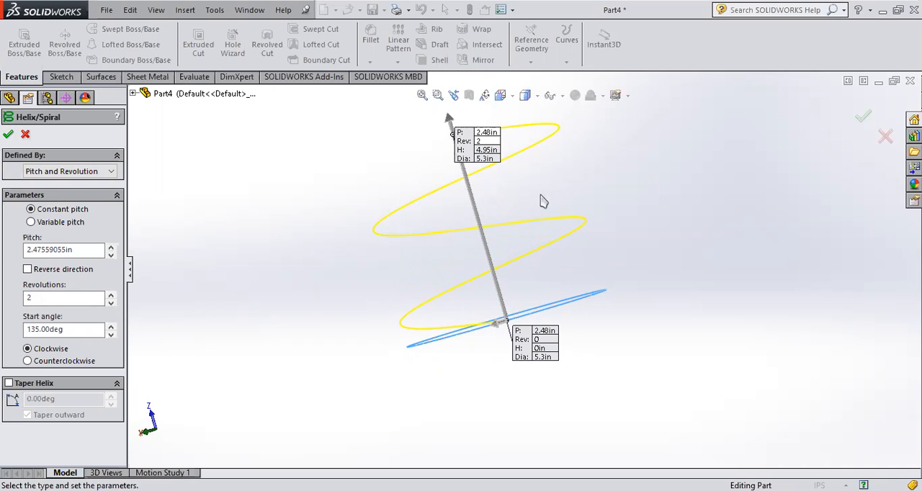
- Set the number of helix revolutions to 10
{"action": "middle_click_drag", "start_coordinate": [531, 170], "coordinate": [539, 229]}
{"action": "double_click", "coordinate": [58, 298]}
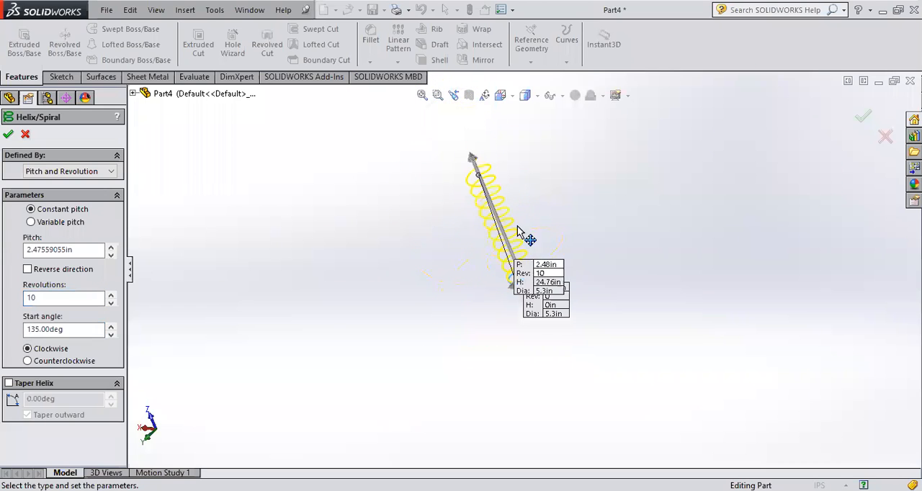
{"action": "middle_click_drag", "start_coordinate": [478, 224], "coordinate": [439, 194]}
- Increase the pitch of the ten-revolution helix to 4.47559055 in
{"action": "left_click", "coordinate": [76, 249]}
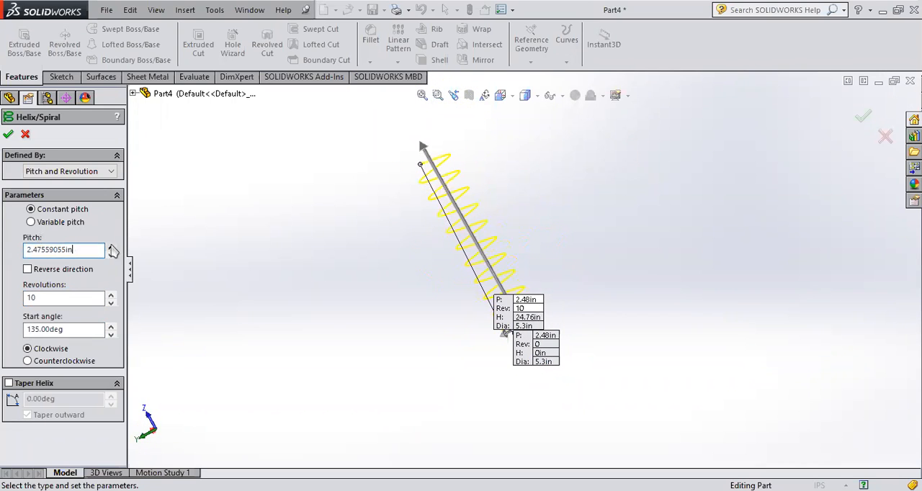
{"action": "left_click", "coordinate": [111, 246]}
{"action": "left_click", "coordinate": [111, 246]}
{"action": "left_click", "coordinate": [110, 246]}
{"action": "left_click", "coordinate": [111, 247]}
{"action": "left_click", "coordinate": [111, 246]}
{"action": "left_click", "coordinate": [111, 246]}
{"action": "left_click", "coordinate": [111, 246]}
{"action": "left_click", "coordinate": [111, 247]}
{"action": "left_click", "coordinate": [111, 246]}
{"action": "left_click", "coordinate": [111, 246]}
{"action": "left_click", "coordinate": [111, 247]}
{"action": "left_click", "coordinate": [111, 246]}
{"action": "left_click", "coordinate": [111, 246]}
{"action": "left_click", "coordinate": [111, 246]}
{"action": "left_click", "coordinate": [111, 246]}
{"action": "left_click", "coordinate": [111, 246]}
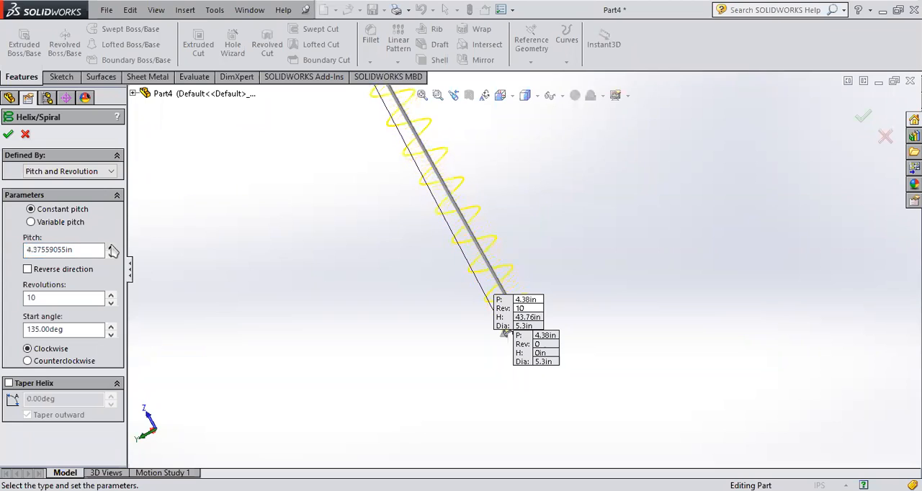
{"action": "left_click", "coordinate": [111, 246]}
- Increase the start angle of the helix to 144 degrees
{"action": "scroll", "coordinate": [435, 257], "scroll_direction": "up", "scroll_amount": 5}
{"action": "middle_click_drag", "start_coordinate": [435, 256], "coordinate": [529, 311]}
{"action": "scroll", "coordinate": [566, 248], "scroll_direction": "down", "scroll_amount": 7}
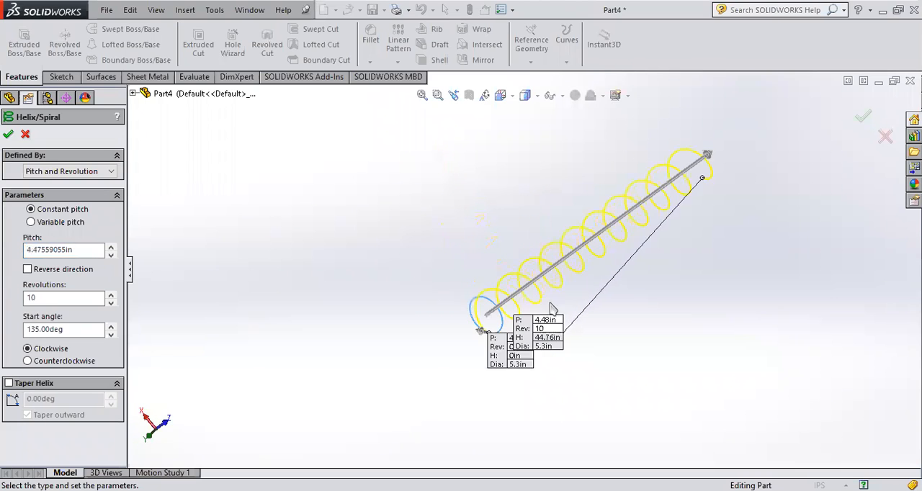
{"action": "scroll", "coordinate": [437, 350], "scroll_direction": "down", "scroll_amount": 4}
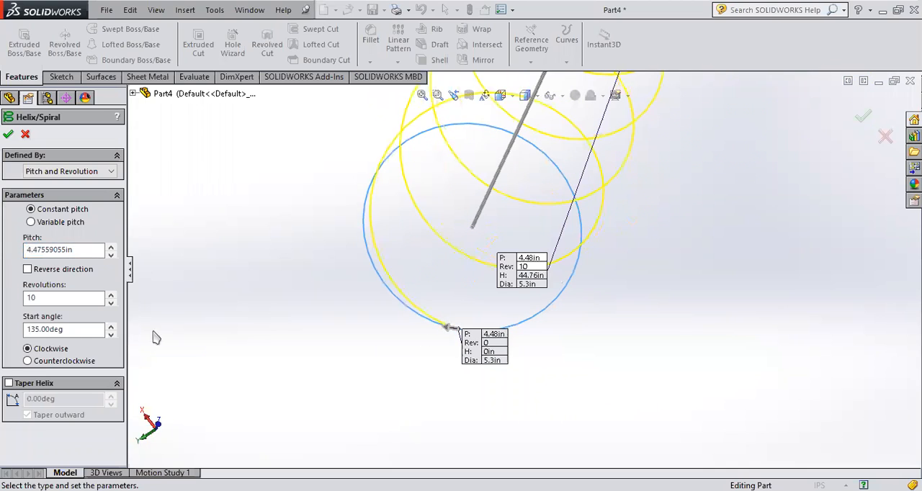
{"action": "left_click", "coordinate": [92, 331]}
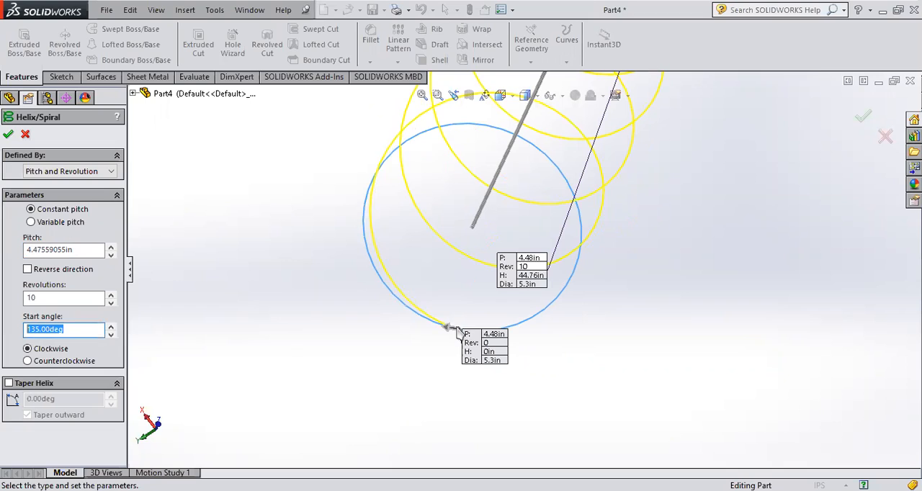
{"action": "left_click", "coordinate": [111, 326]}
{"action": "left_click", "coordinate": [110, 326]}
{"action": "left_click", "coordinate": [110, 326]}
{"action": "left_click", "coordinate": [110, 326]}
{"action": "left_click", "coordinate": [110, 326]}
{"action": "left_click", "coordinate": [110, 326]}
{"action": "left_click", "coordinate": [110, 326]}
{"action": "left_click", "coordinate": [110, 326]}
- Increase the start angle further to 190 degrees, moving the helix start point around the base circle
{"action": "left_click", "coordinate": [110, 326]}
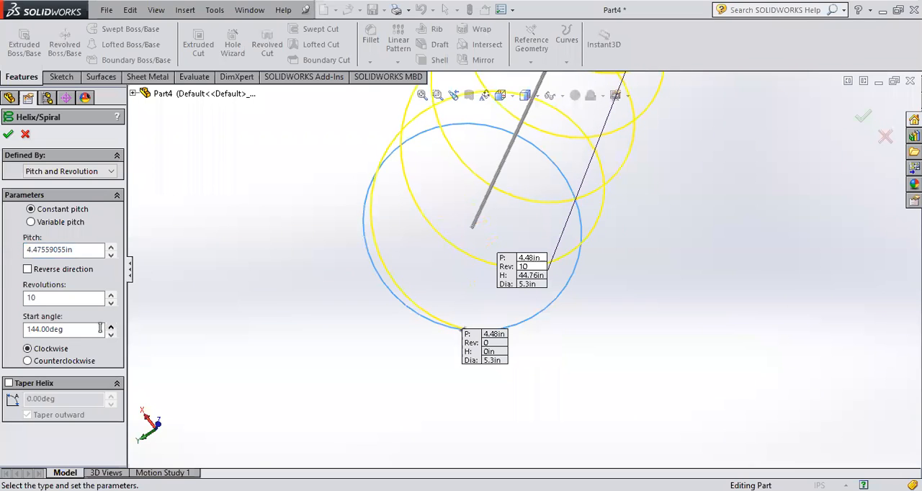
{"action": "left_click", "coordinate": [110, 326]}
{"action": "left_click", "coordinate": [110, 326]}
{"action": "left_click", "coordinate": [110, 327]}
{"action": "left_click", "coordinate": [110, 326]}
{"action": "left_click", "coordinate": [111, 326]}
{"action": "left_click", "coordinate": [111, 326]}
{"action": "middle_click_drag", "start_coordinate": [500, 377], "coordinate": [572, 175]}
{"action": "left_click", "coordinate": [111, 326]}
{"action": "left_click", "coordinate": [111, 326]}
{"action": "left_click", "coordinate": [110, 325]}
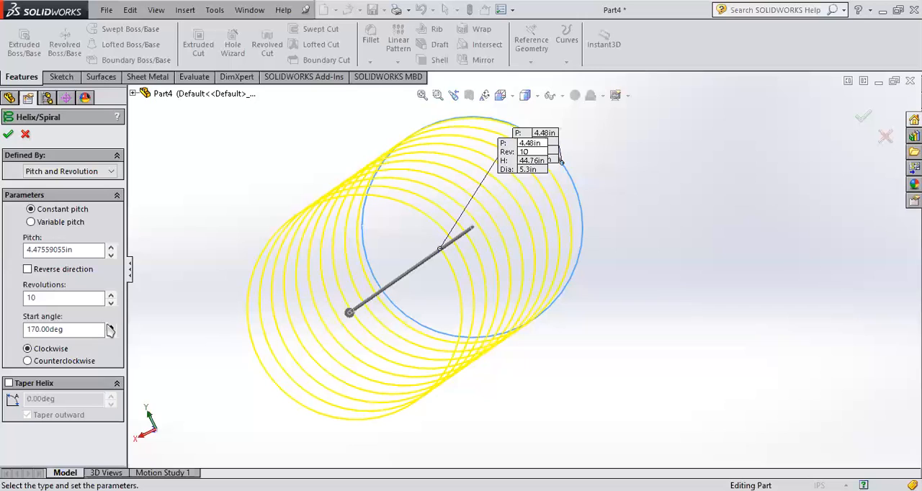
{"action": "left_click", "coordinate": [110, 325]}
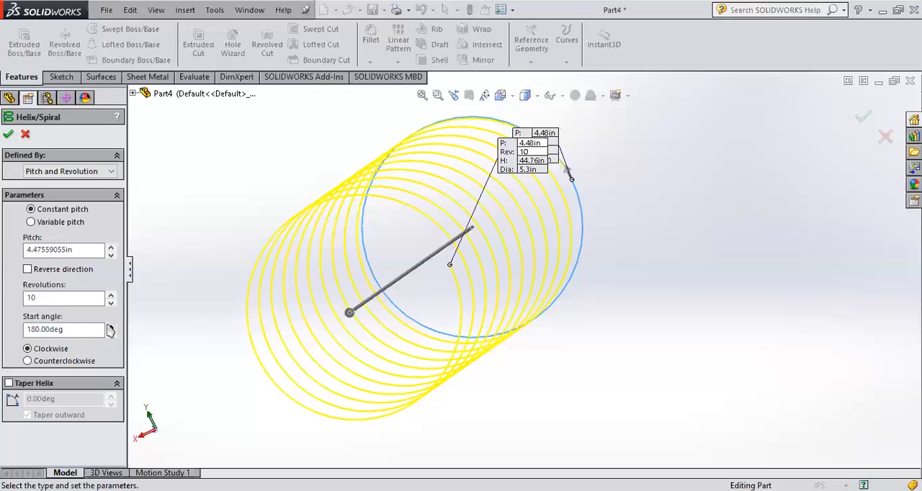
{"action": "left_click", "coordinate": [110, 327]}
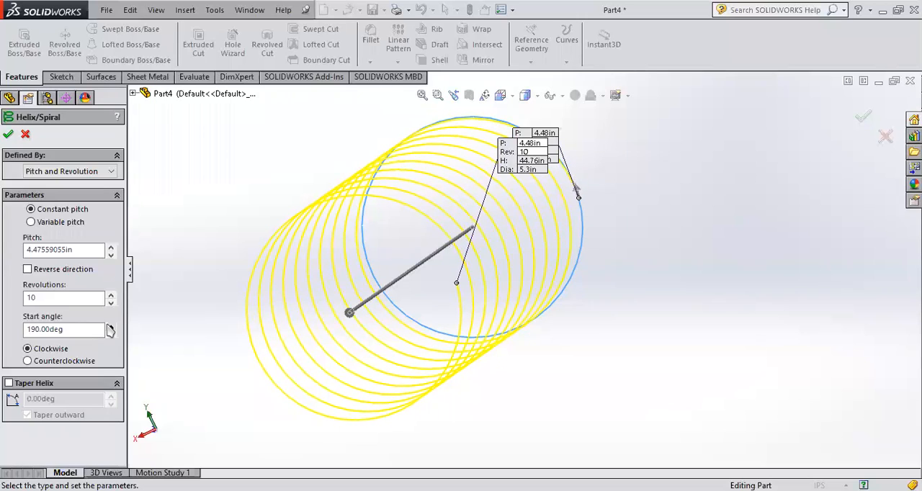
- Switch the helix direction to counterclockwise and set the start angle to 194 degrees
{"action": "left_click", "coordinate": [70, 362]}
{"action": "left_click", "coordinate": [110, 327]}
{"action": "left_click", "coordinate": [110, 333]}
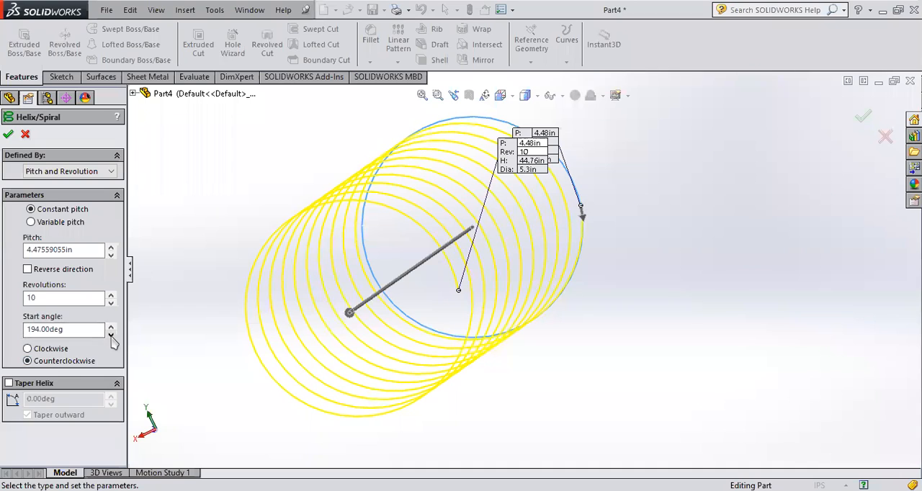
- Compare the clockwise and counterclockwise helix directions by alternating between them, finishing on clockwise
{"action": "left_click", "coordinate": [64, 349]}
{"action": "mouse_move", "coordinate": [524, 228]}
{"action": "middle_mouse_down"}
{"action": "mouse_move", "coordinate": [539, 224]}
{"action": "mouse_move", "coordinate": [528, 228]}
{"action": "middle_mouse_up"}
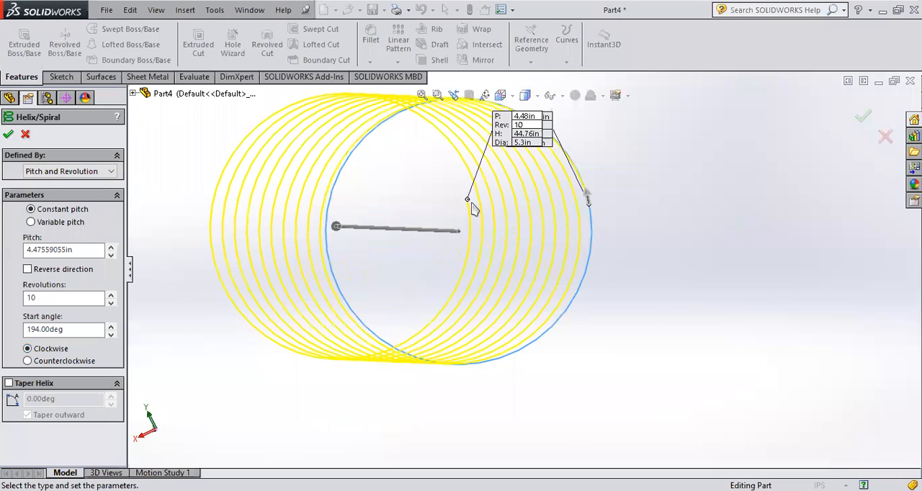
{"action": "left_click", "coordinate": [62, 363]}
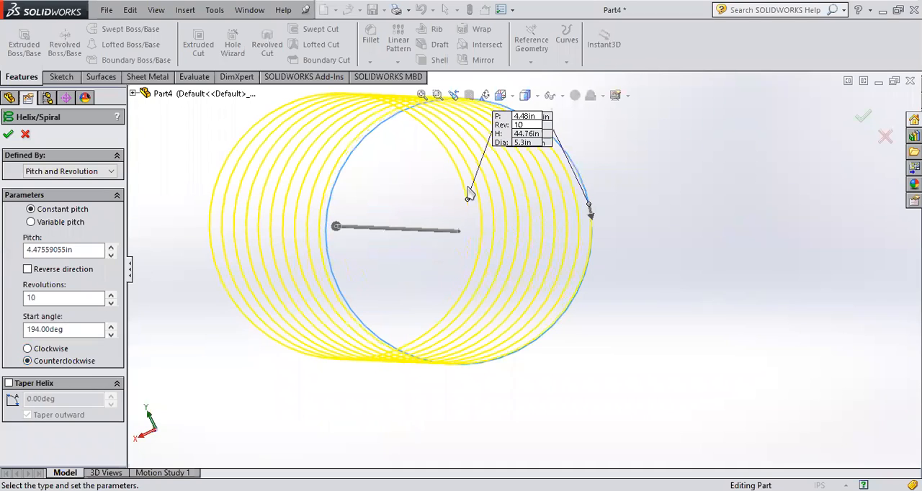
{"action": "left_click", "coordinate": [46, 350]}
{"action": "left_click", "coordinate": [45, 364]}
{"action": "left_click", "coordinate": [47, 350]}
{"action": "left_click", "coordinate": [46, 350]}
{"action": "left_click", "coordinate": [46, 364]}
{"action": "left_click", "coordinate": [45, 350]}
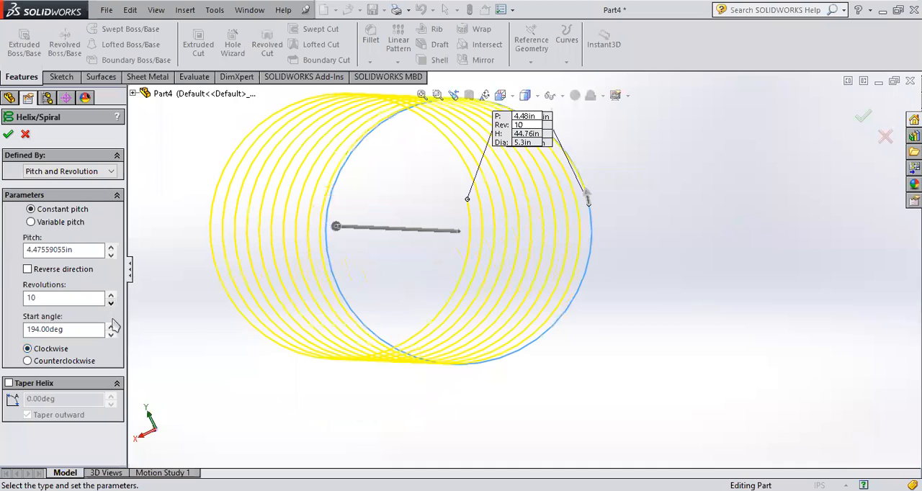
- Increase the start angle of the clockwise helix to 201 degrees
{"action": "left_click", "coordinate": [111, 326]}
{"action": "left_click", "coordinate": [111, 326]}
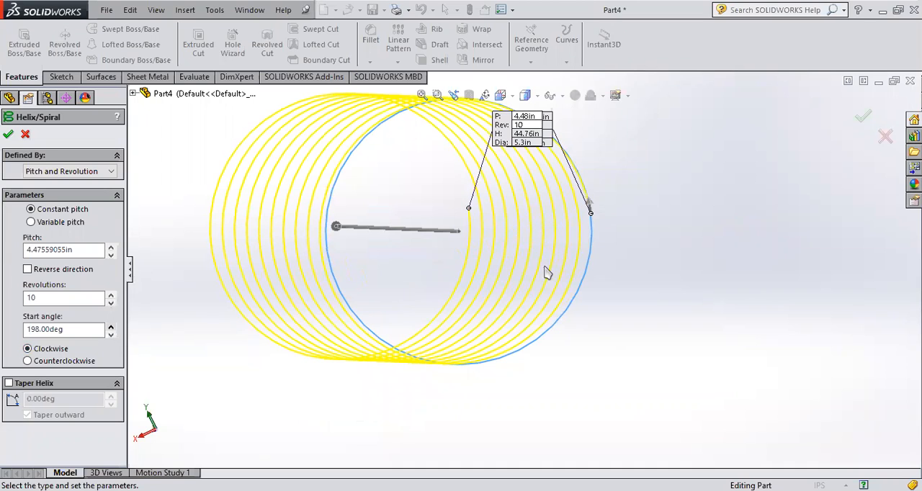
{"action": "left_click", "coordinate": [111, 326]}
{"action": "left_click", "coordinate": [111, 326]}
- Lower the helix start angle to 183 degrees
{"action": "left_click", "coordinate": [111, 326]}
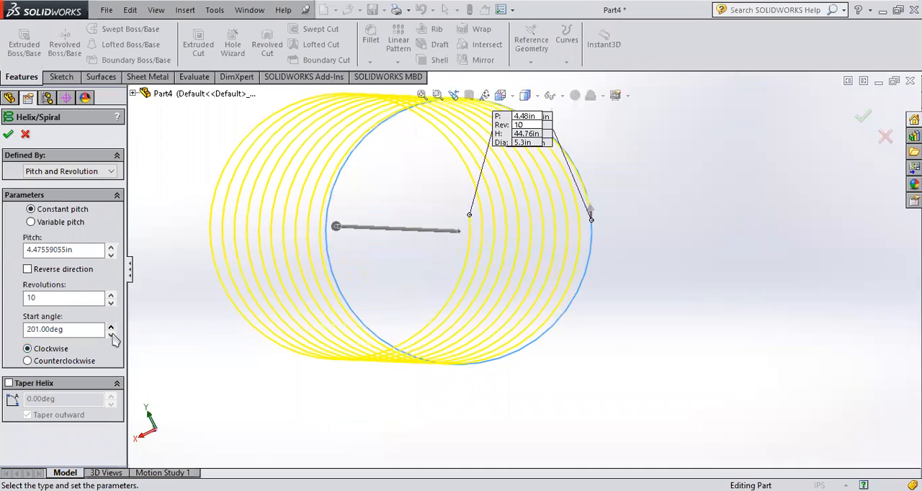
{"action": "left_click", "coordinate": [111, 335]}
{"action": "left_click", "coordinate": [111, 335]}
{"action": "left_click", "coordinate": [111, 335]}
{"action": "left_click", "coordinate": [111, 335]}
{"action": "left_click", "coordinate": [111, 335]}
{"action": "left_click", "coordinate": [111, 335]}
{"action": "left_click", "coordinate": [111, 335]}
{"action": "left_click", "coordinate": [111, 325]}
- Raise the helix start angle to 214 degrees
{"action": "left_click", "coordinate": [111, 326]}
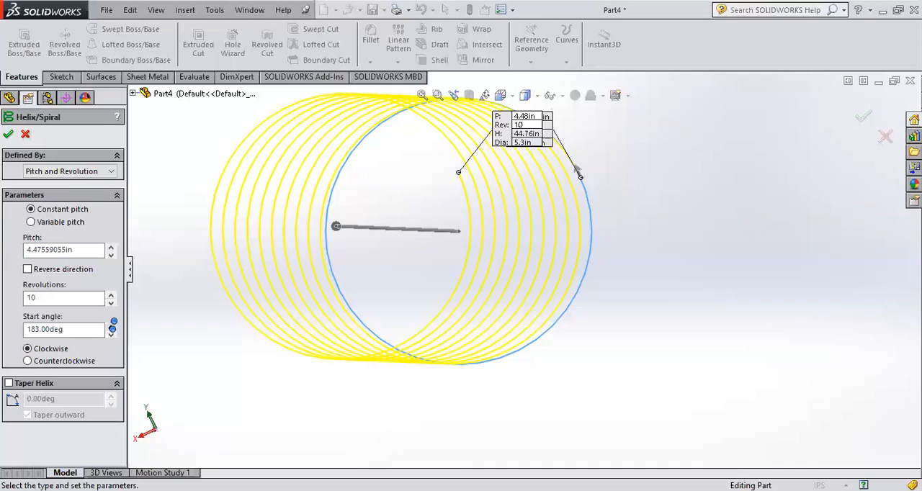
{"action": "left_click", "coordinate": [111, 325]}
{"action": "left_click", "coordinate": [111, 326]}
{"action": "left_click", "coordinate": [111, 326]}
{"action": "left_click", "coordinate": [111, 325]}
{"action": "left_click", "coordinate": [111, 325]}
{"action": "left_click", "coordinate": [111, 325]}
{"action": "left_click", "coordinate": [111, 325]}
{"action": "left_click", "coordinate": [111, 326]}
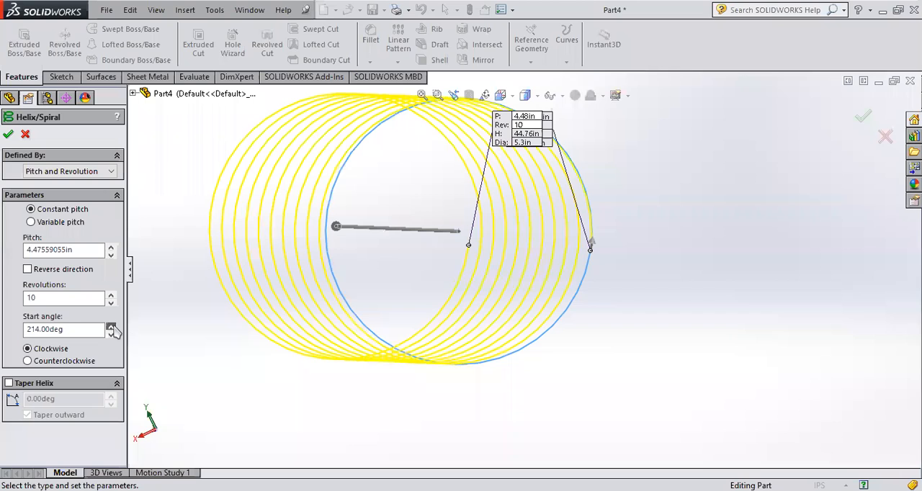
- Reduce the helix start angle to 197 degrees
{"action": "left_click", "coordinate": [110, 334]}
{"action": "left_click", "coordinate": [111, 334]}
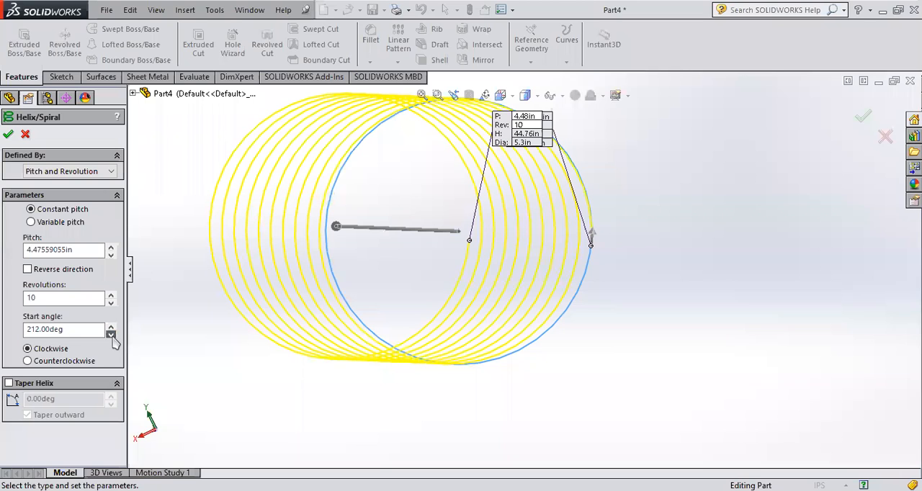
{"action": "left_click", "coordinate": [110, 335]}
- Set the helix to 2 revolutions
{"action": "middle_click_drag", "start_coordinate": [296, 274], "coordinate": [384, 269]}
{"action": "scroll", "coordinate": [384, 269], "scroll_direction": "up", "scroll_amount": 3}
{"action": "scroll", "coordinate": [385, 274], "scroll_direction": "up", "scroll_amount": 3}
{"action": "middle_click_drag", "start_coordinate": [326, 294], "coordinate": [425, 330]}
{"action": "scroll", "coordinate": [432, 327], "scroll_direction": "down", "scroll_amount": 3}
{"action": "scroll", "coordinate": [558, 238], "scroll_direction": "down", "scroll_amount": 3}
{"action": "left_click_drag", "start_coordinate": [83, 297], "coordinate": [4, 292]}
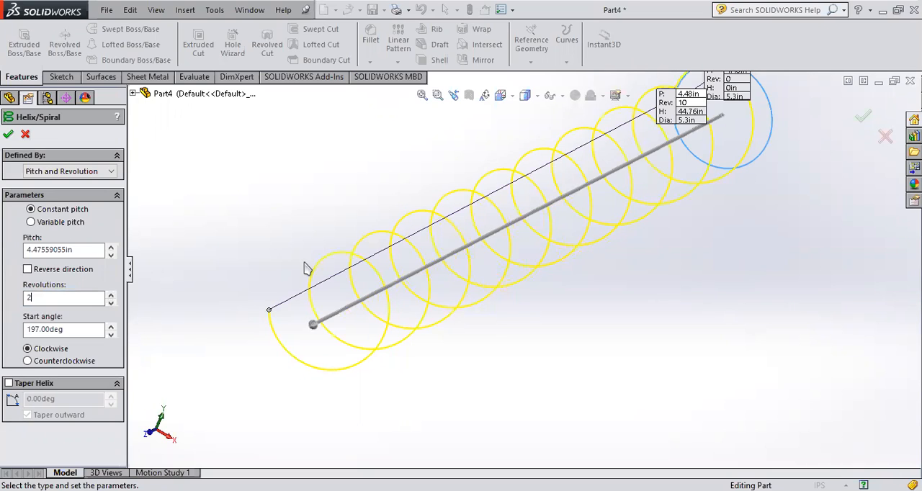
{"action": "scroll", "coordinate": [737, 124], "scroll_direction": "down", "scroll_amount": 4}
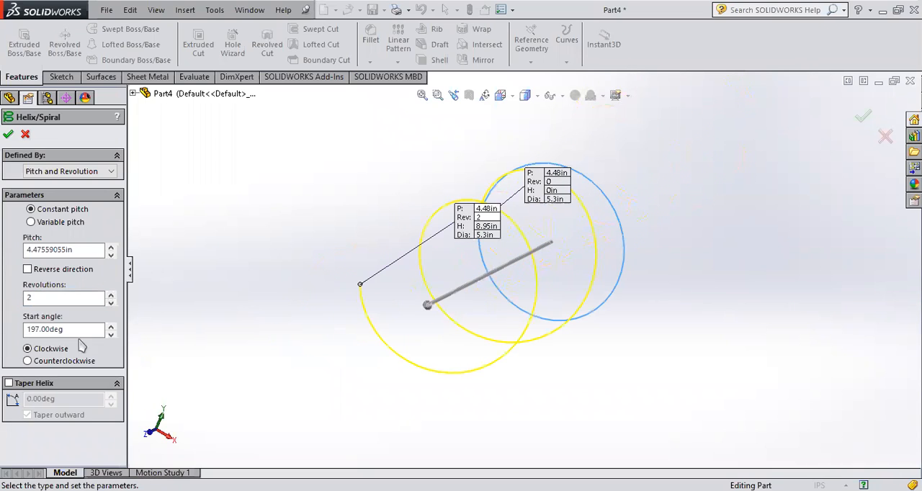
- Switch the helix direction to counterclockwise and back to clockwise to compare the winding from its start point
{"action": "middle_click_drag", "start_coordinate": [589, 288], "coordinate": [597, 251]}
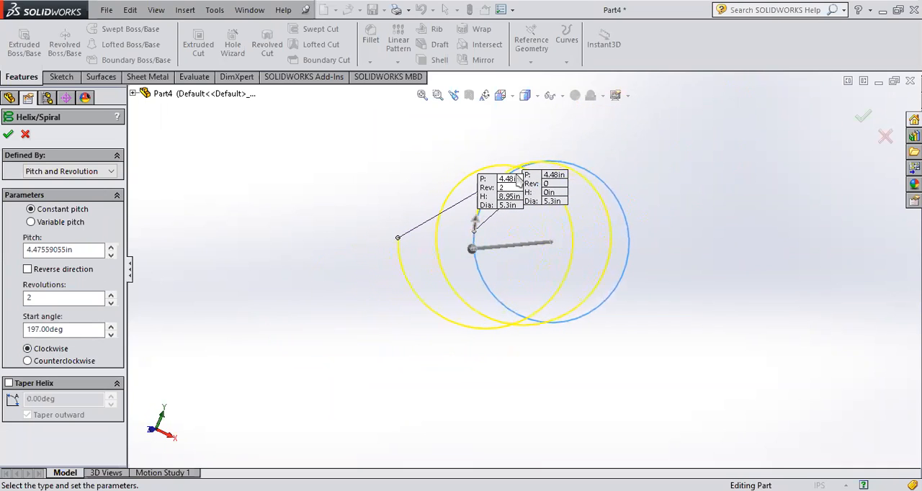
{"action": "middle_click_drag", "start_coordinate": [522, 279], "coordinate": [529, 263]}
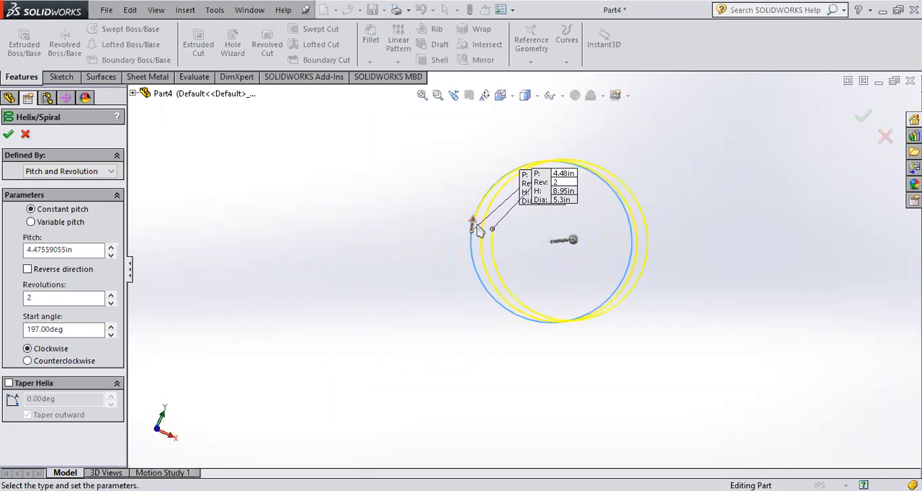
{"action": "middle_click_drag", "start_coordinate": [583, 230], "coordinate": [480, 218]}
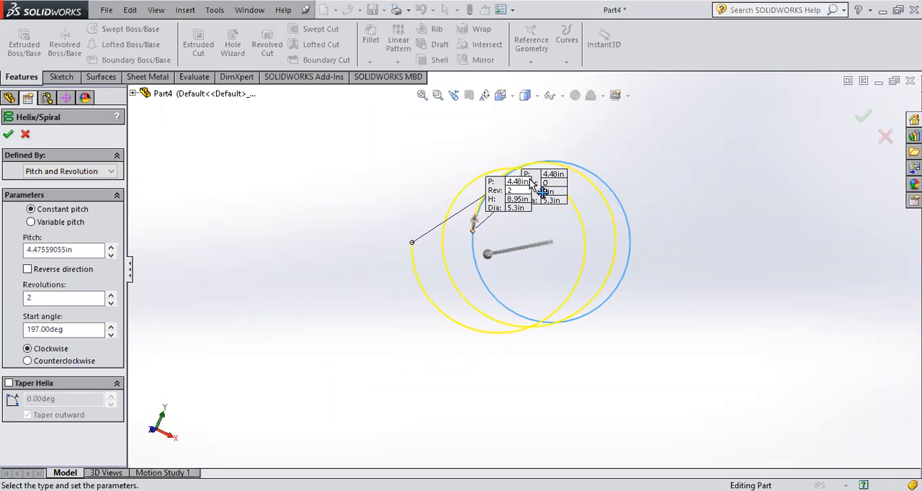
{"action": "left_click", "coordinate": [43, 361]}
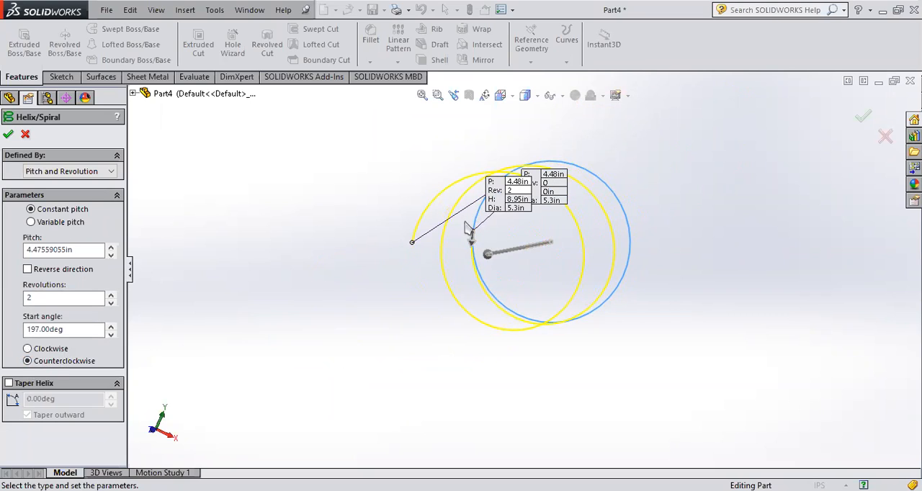
{"action": "middle_click_drag", "start_coordinate": [525, 240], "coordinate": [539, 228]}
{"action": "left_click", "coordinate": [42, 350]}
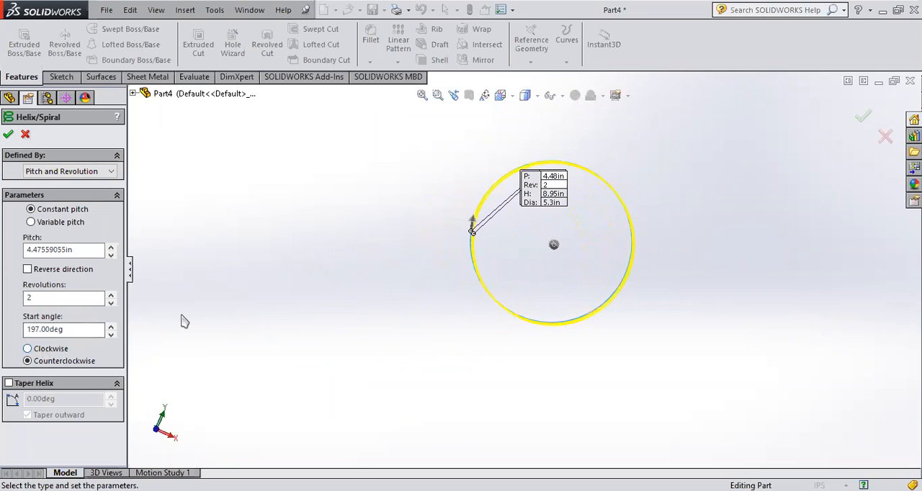
{"action": "middle_click_drag", "start_coordinate": [583, 217], "coordinate": [521, 246]}
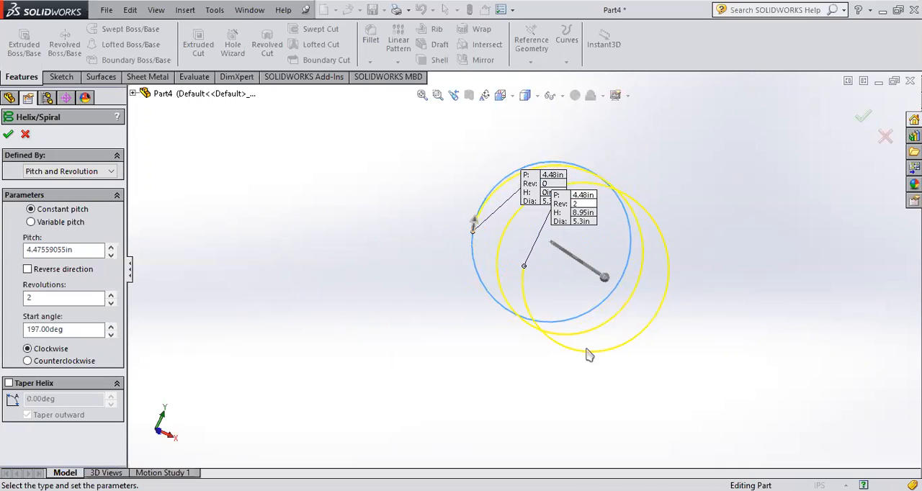
- Make the helix counterclockwise with 10 revolutions and accept the curve
{"action": "left_click", "coordinate": [38, 363]}
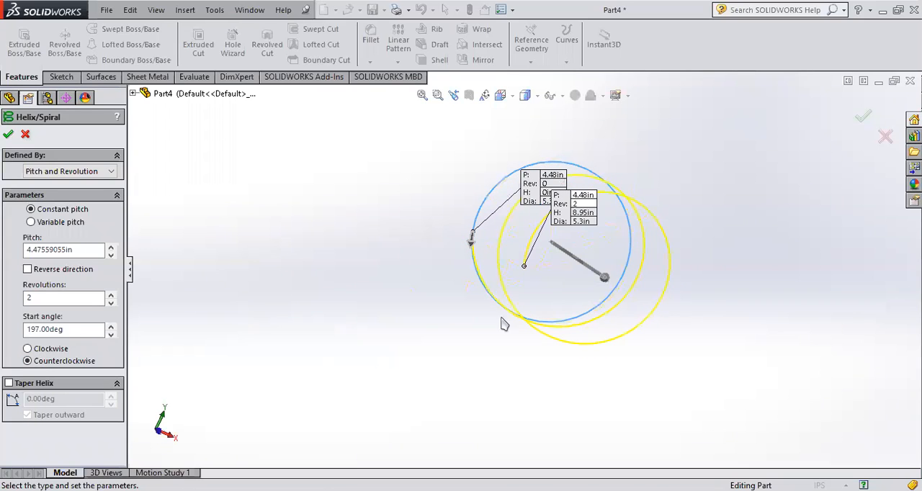
{"action": "middle_click_drag", "start_coordinate": [718, 336], "coordinate": [678, 259]}
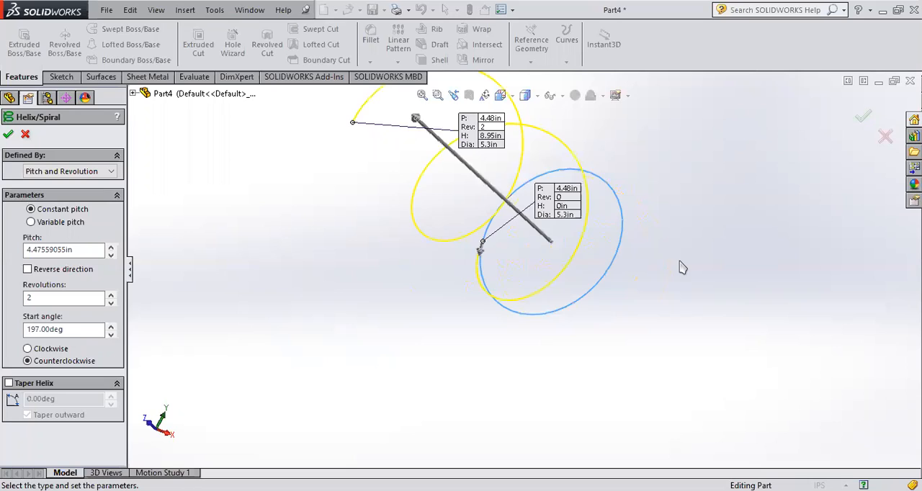
{"action": "scroll", "coordinate": [678, 258], "scroll_direction": "up", "scroll_amount": 5}
{"action": "left_click_drag", "start_coordinate": [36, 297], "coordinate": [11, 301]}
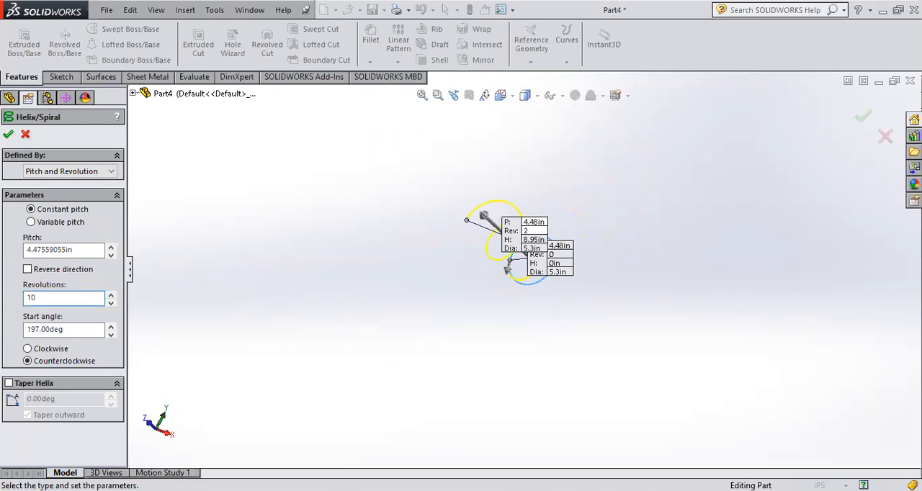
{"action": "key", "text": "Return"}
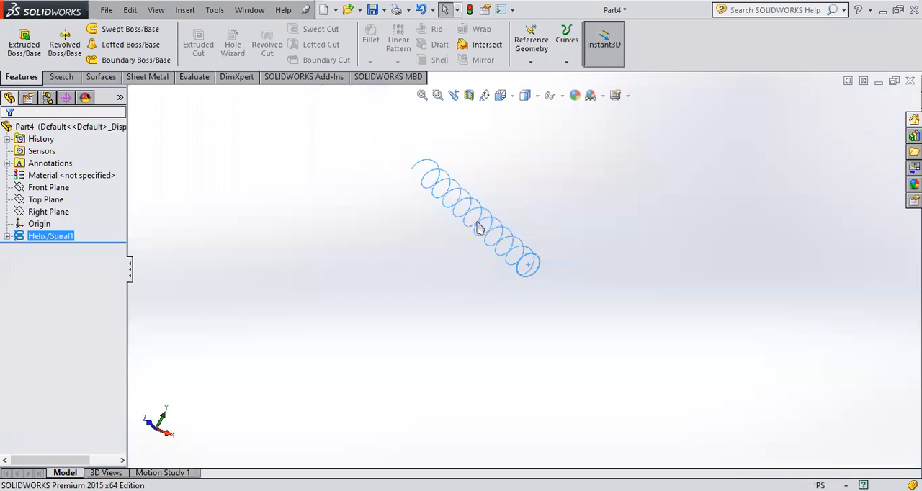
{"action": "left_click", "coordinate": [622, 251]}
{"action": "middle_click_drag", "start_coordinate": [622, 251], "coordinate": [551, 188]}
{"action": "middle_click_drag", "start_coordinate": [539, 237], "coordinate": [513, 199]}
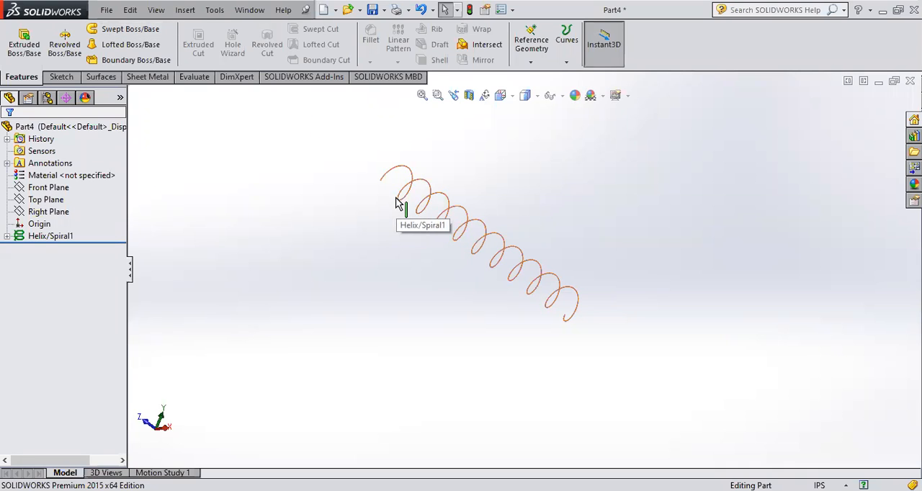
{"action": "middle_click_drag", "start_coordinate": [465, 246], "coordinate": [478, 237]}
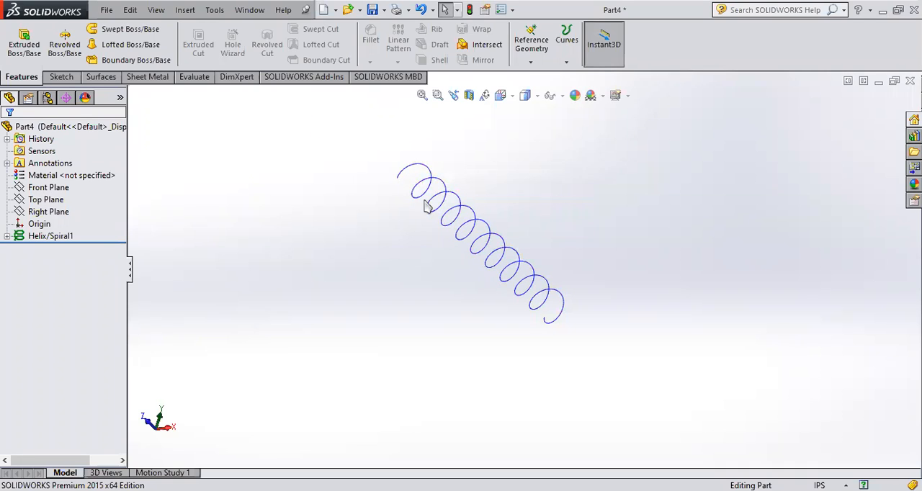
{"action": "mouse_move", "coordinate": [408, 179]}
{"action": "middle_mouse_down"}
{"action": "mouse_move", "coordinate": [417, 187]}
{"action": "mouse_move", "coordinate": [412, 180]}
{"action": "middle_mouse_up"}
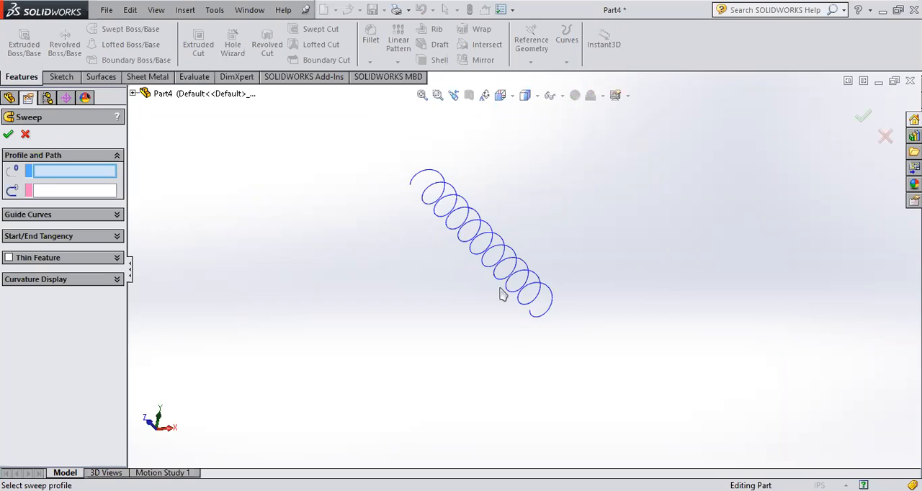
{"action": "left_click", "coordinate": [881, 135]}
- Inspect the helix's free end and check the Front, Top and Right planes against it
{"action": "scroll", "coordinate": [425, 203], "scroll_direction": "down", "scroll_amount": 4}
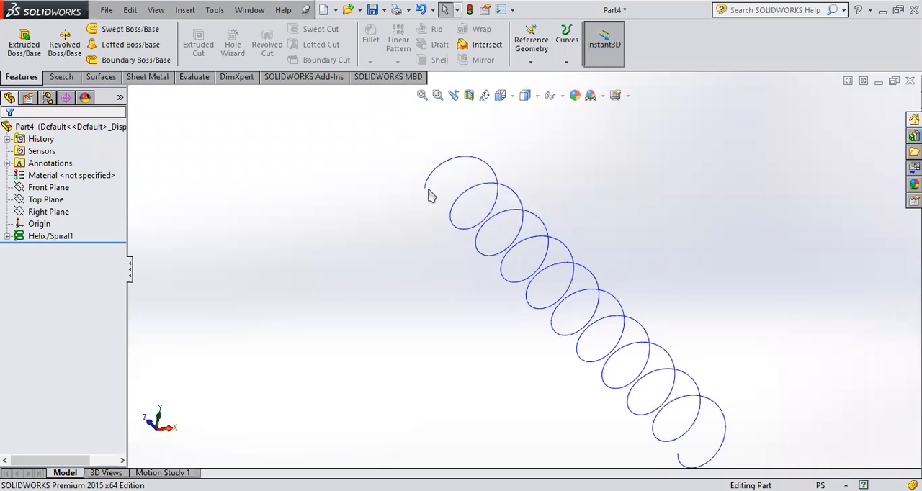
{"action": "scroll", "coordinate": [709, 334], "scroll_direction": "up", "scroll_amount": 2}
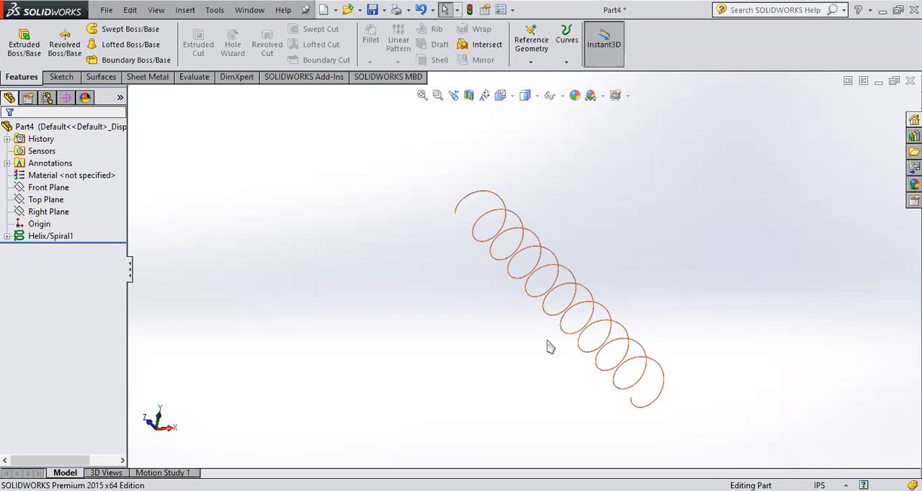
{"action": "scroll", "coordinate": [601, 378], "scroll_direction": "up", "scroll_amount": 1}
{"action": "scroll", "coordinate": [519, 333], "scroll_direction": "up", "scroll_amount": 1}
{"action": "left_click", "coordinate": [476, 230]}
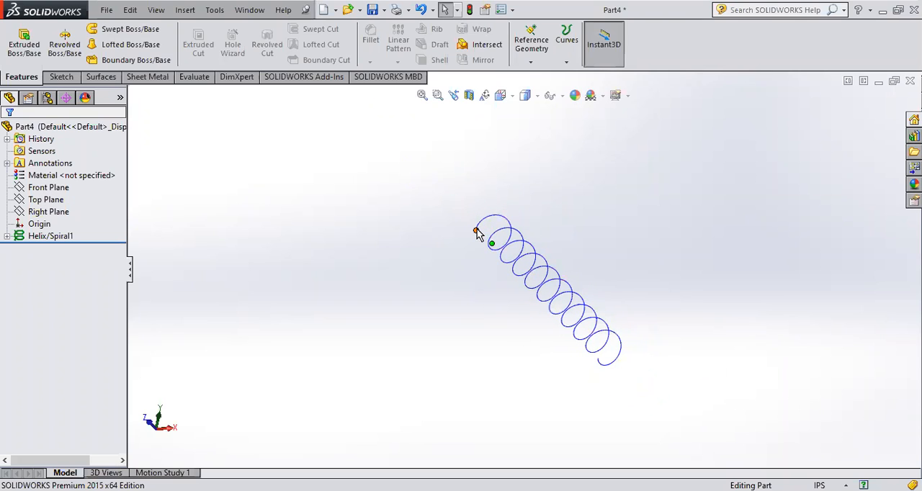
{"action": "left_click", "coordinate": [52, 188]}
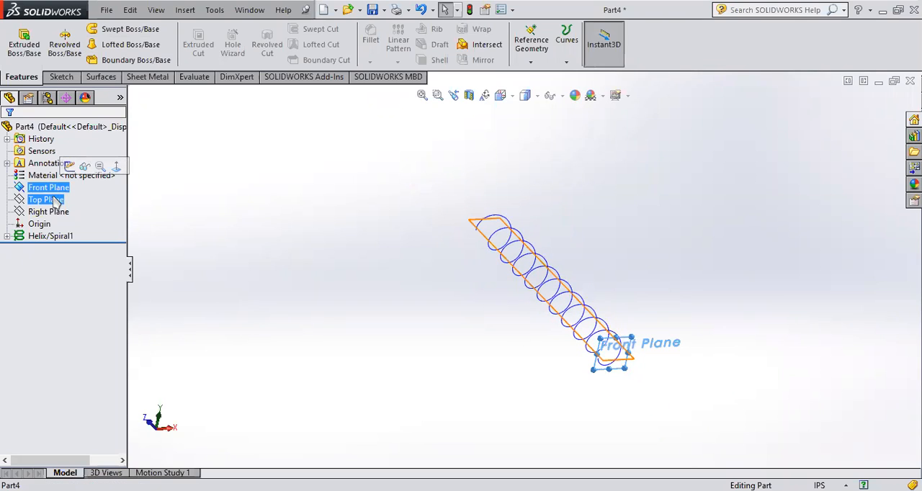
{"action": "left_click", "coordinate": [57, 202]}
{"action": "left_click", "coordinate": [57, 213]}
{"action": "left_click", "coordinate": [382, 389]}
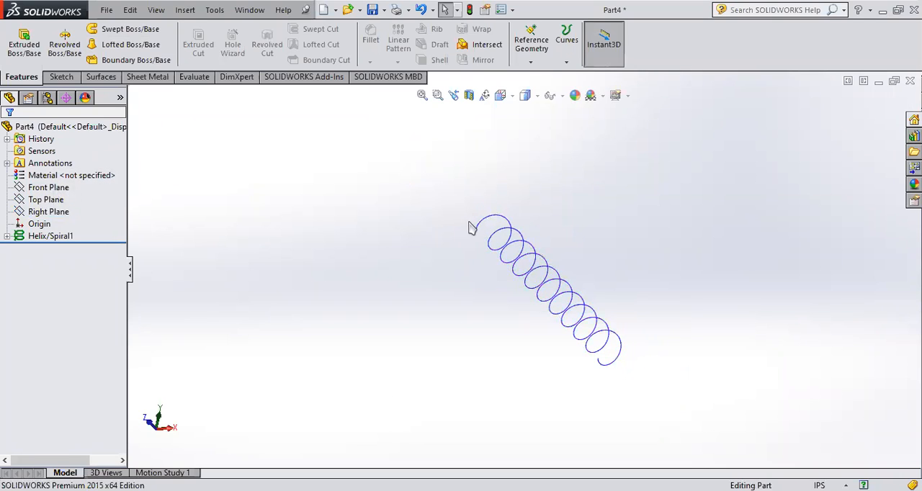
- Start a reference plane with the helix's free end point as its coincident first reference
{"action": "left_click", "coordinate": [533, 58]}
{"action": "left_click", "coordinate": [537, 76]}
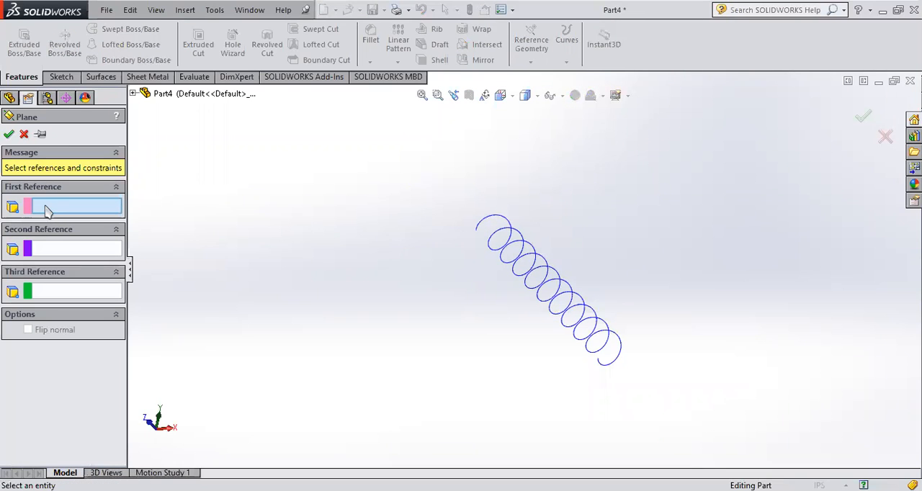
{"action": "scroll", "coordinate": [415, 247], "scroll_direction": "down", "scroll_amount": 4}
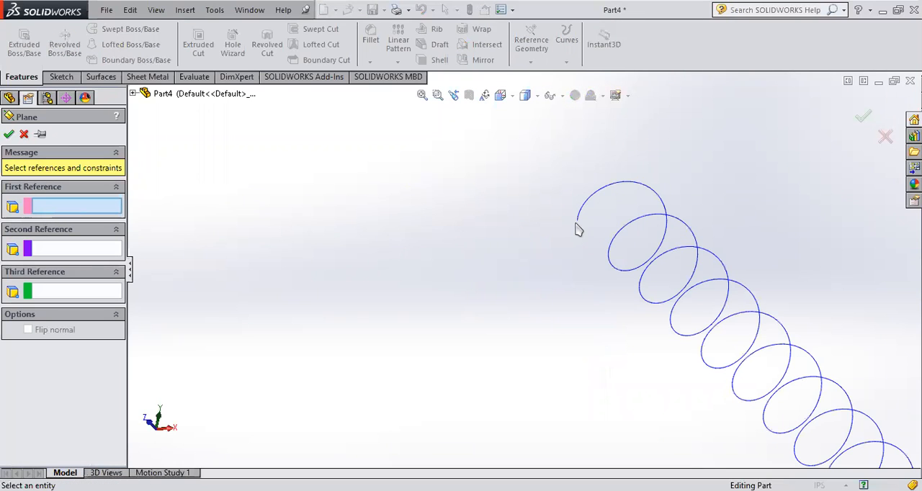
{"action": "scroll", "coordinate": [562, 259], "scroll_direction": "down", "scroll_amount": 4}
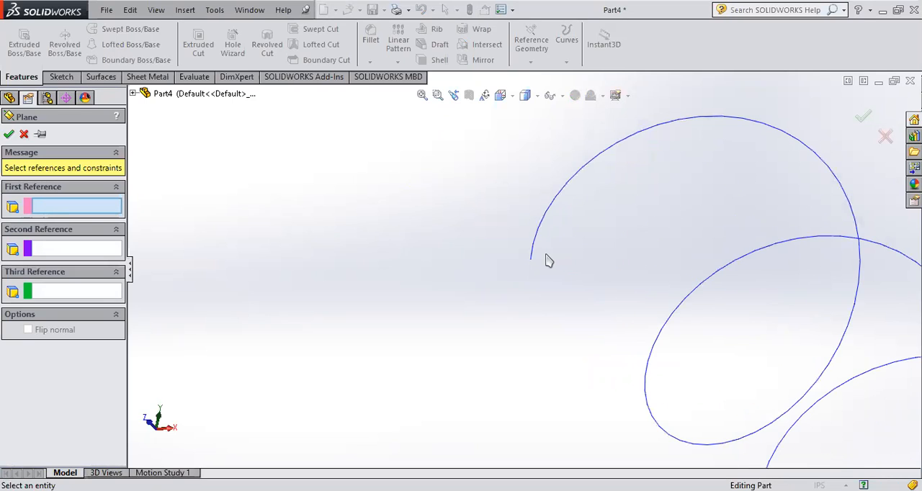
{"action": "scroll", "coordinate": [528, 266], "scroll_direction": "down", "scroll_amount": 2}
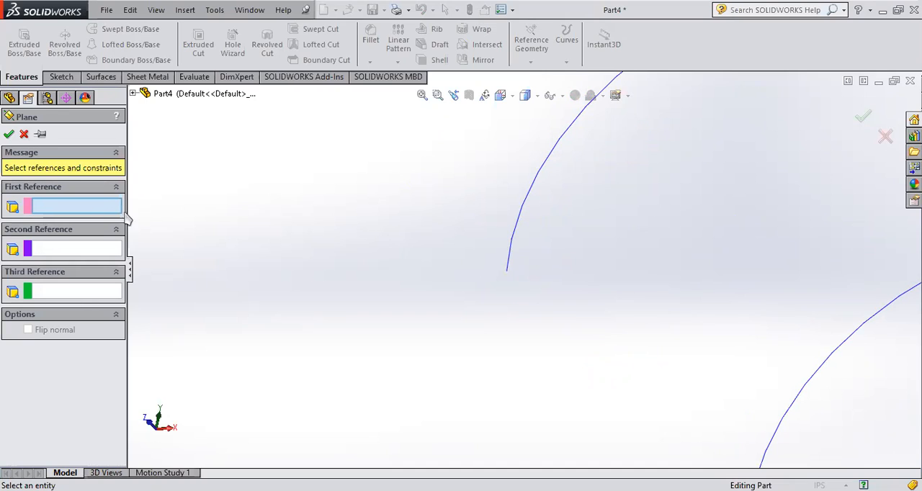
{"action": "left_click", "coordinate": [507, 273]}
- Add the helix curve as the perpendicular second reference and create the plane
{"action": "scroll", "coordinate": [507, 270], "scroll_direction": "down", "scroll_amount": 3}
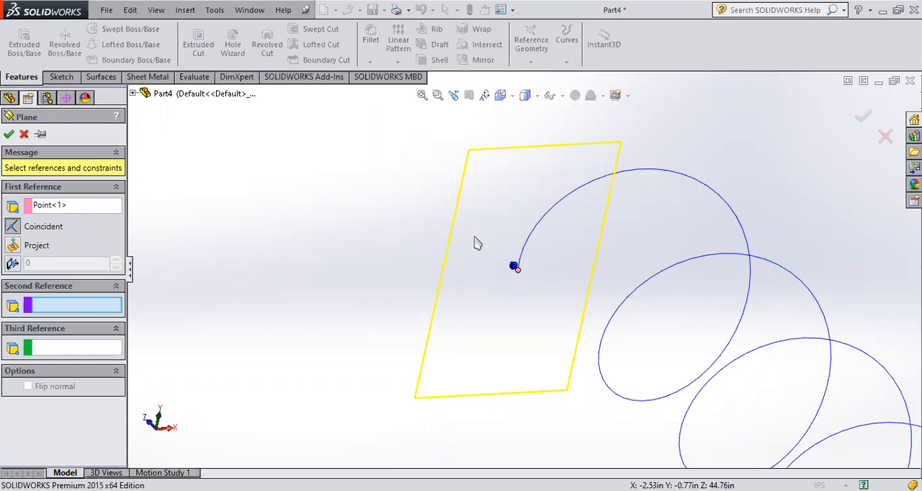
{"action": "left_click", "coordinate": [526, 253]}
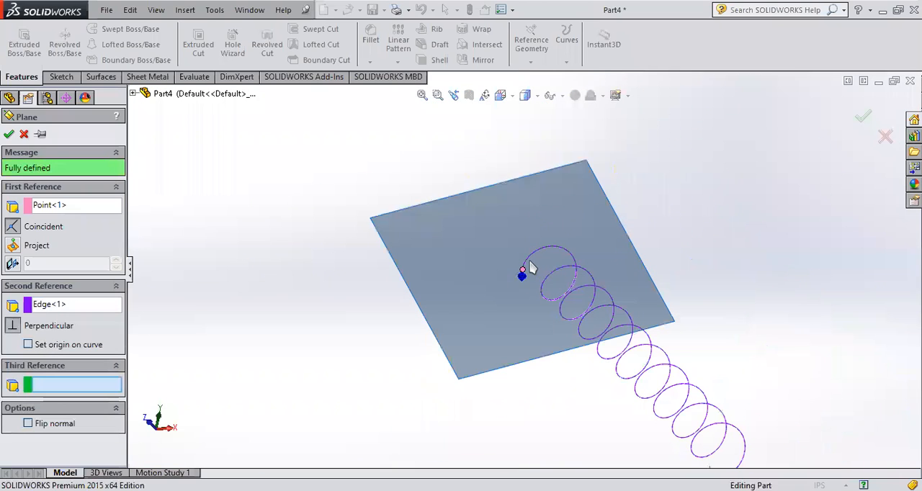
{"action": "middle_click_drag", "start_coordinate": [524, 278], "coordinate": [497, 330]}
{"action": "scroll", "coordinate": [497, 330], "scroll_direction": "down", "scroll_amount": 8}
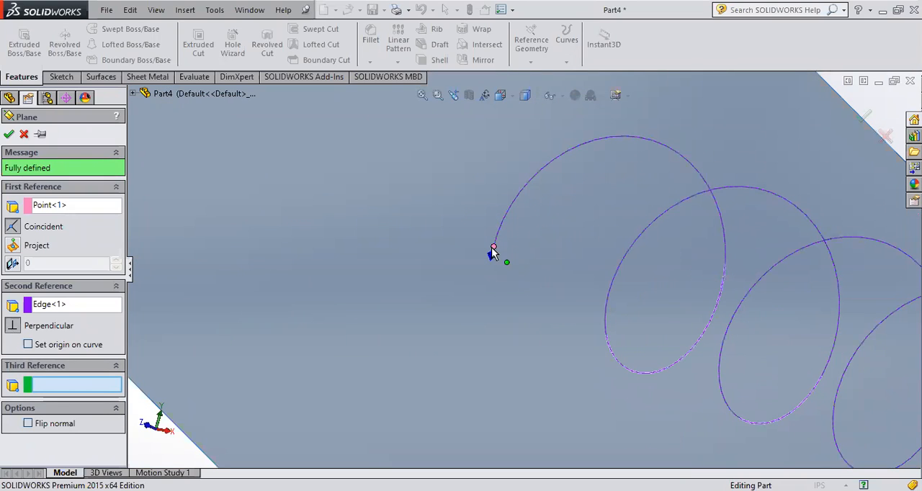
{"action": "scroll", "coordinate": [492, 247], "scroll_direction": "up", "scroll_amount": 8}
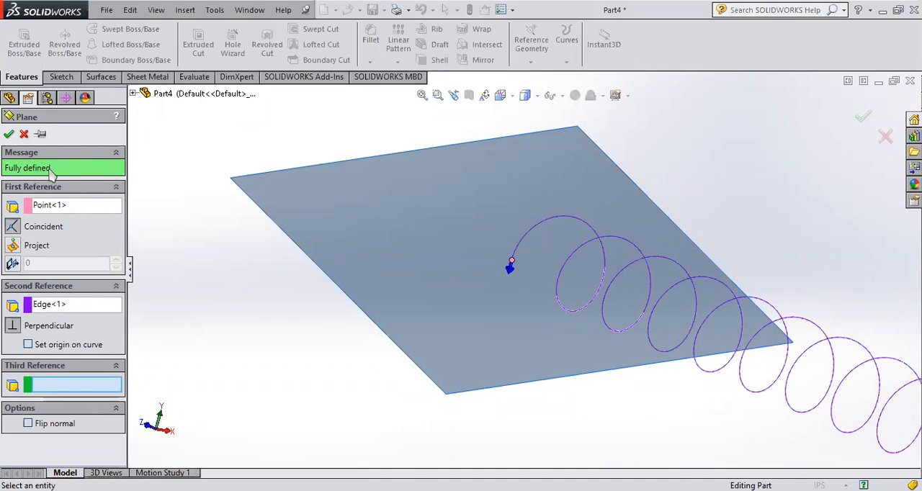
{"action": "left_click", "coordinate": [863, 118]}
- Examine the new plane at the helix's end and reopen its definition to review the point and edge references
{"action": "middle_click_drag", "start_coordinate": [723, 159], "coordinate": [718, 311]}
{"action": "scroll", "coordinate": [530, 256], "scroll_direction": "down", "scroll_amount": 5}
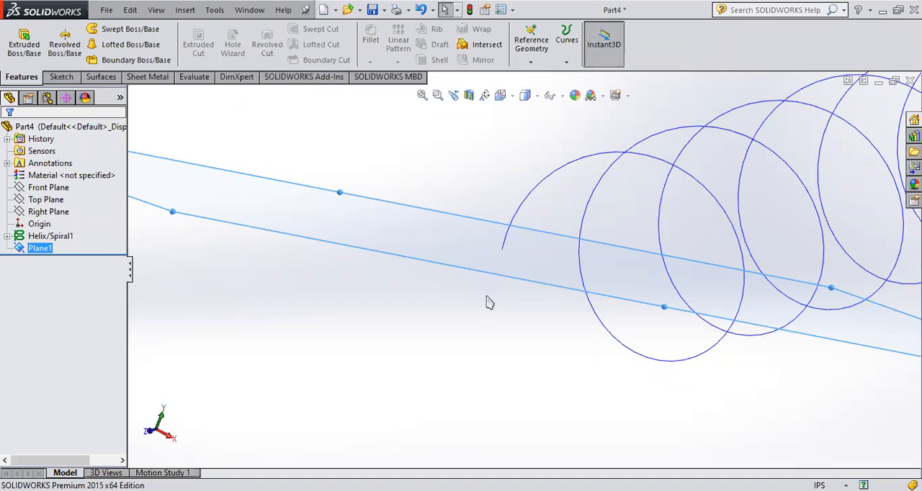
{"action": "scroll", "coordinate": [506, 239], "scroll_direction": "up", "scroll_amount": 3}
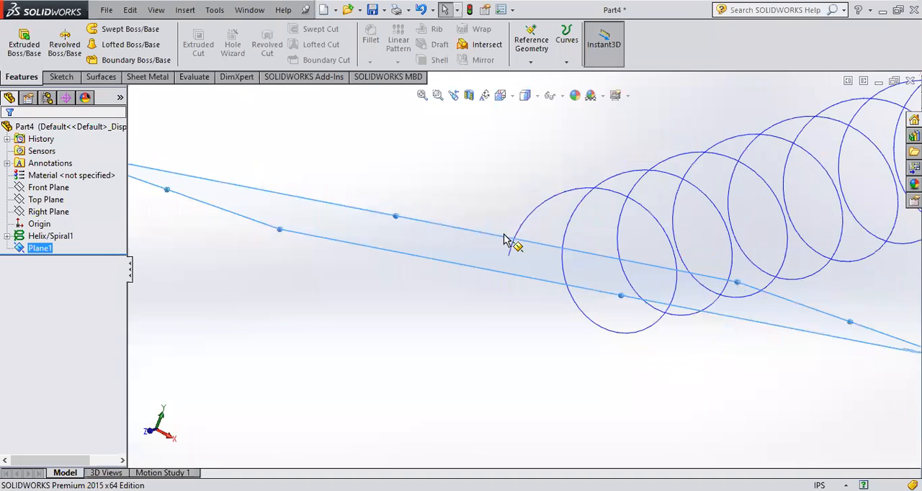
{"action": "scroll", "coordinate": [360, 304], "scroll_direction": "up", "scroll_amount": 6}
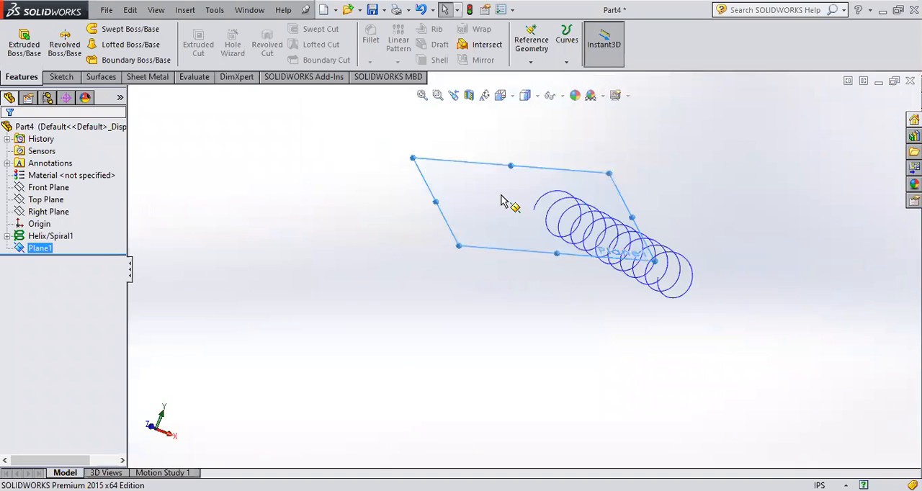
{"action": "left_click", "coordinate": [37, 237]}
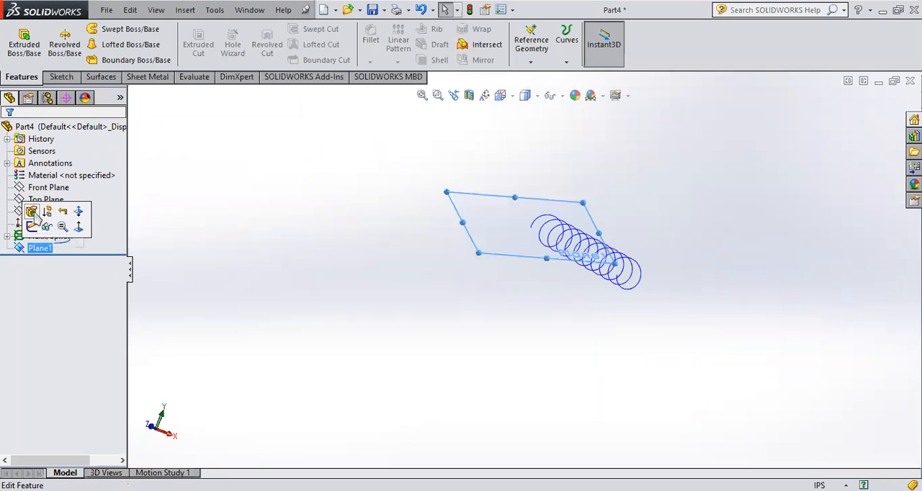
{"action": "scroll", "coordinate": [541, 249], "scroll_direction": "down", "scroll_amount": 6}
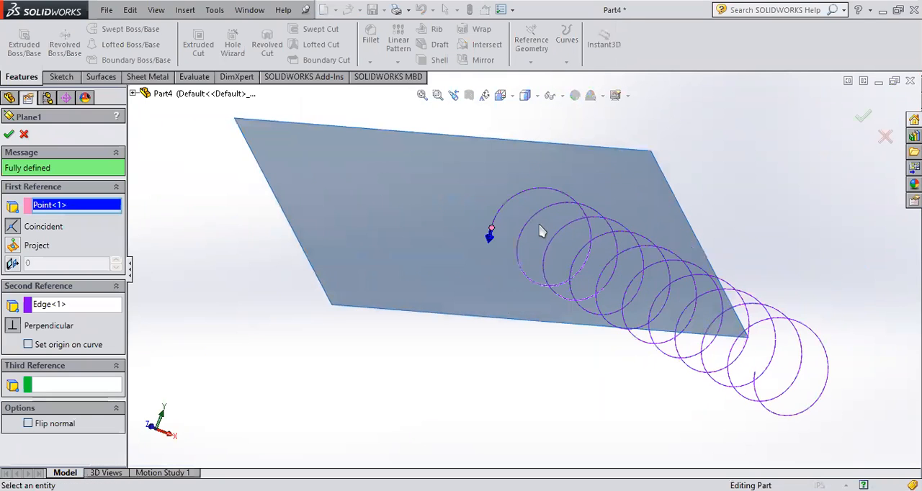
{"action": "middle_click_drag", "start_coordinate": [540, 229], "coordinate": [497, 249]}
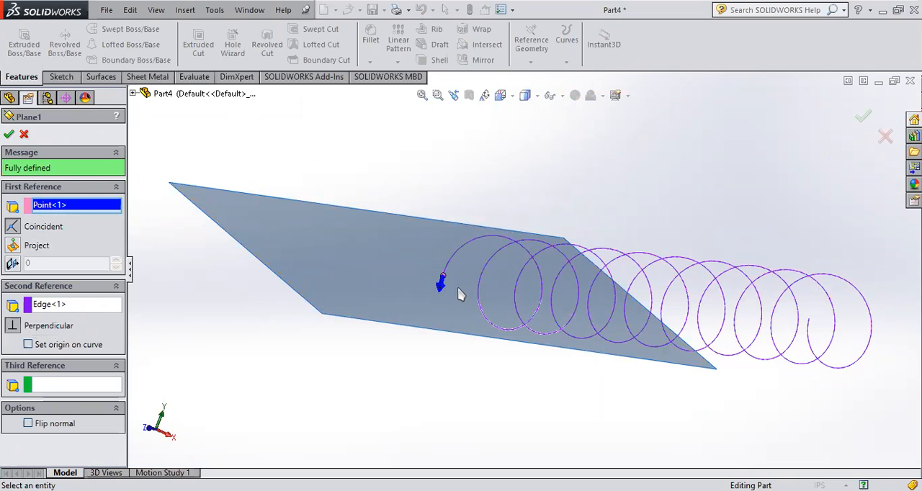
{"action": "scroll", "coordinate": [458, 290], "scroll_direction": "down", "scroll_amount": 2}
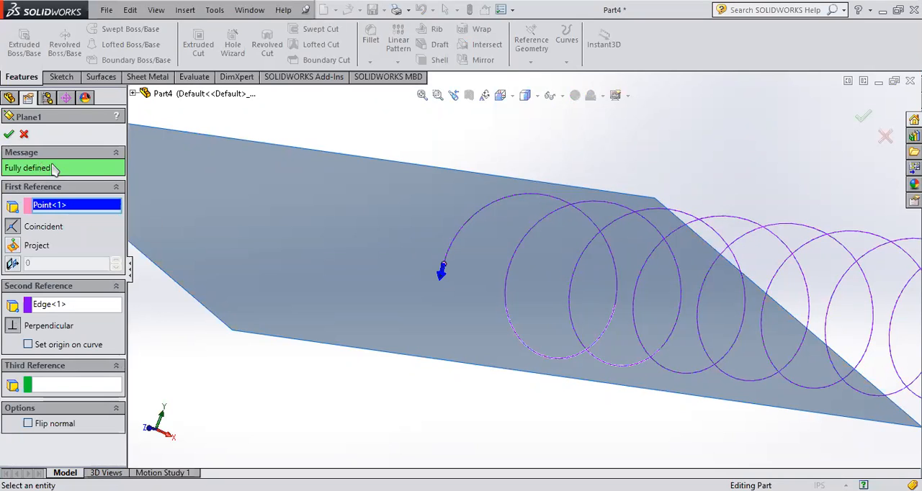
- Accept the plane definition, view the model normal to the plane and start a sketch on it
{"action": "left_click", "coordinate": [8, 133]}
{"action": "scroll", "coordinate": [560, 328], "scroll_direction": "up", "scroll_amount": 3}
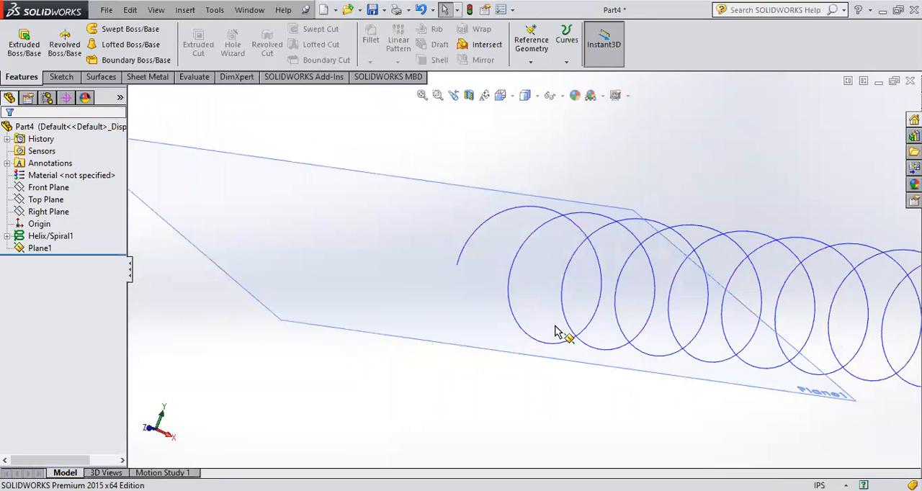
{"action": "left_click", "coordinate": [39, 248]}
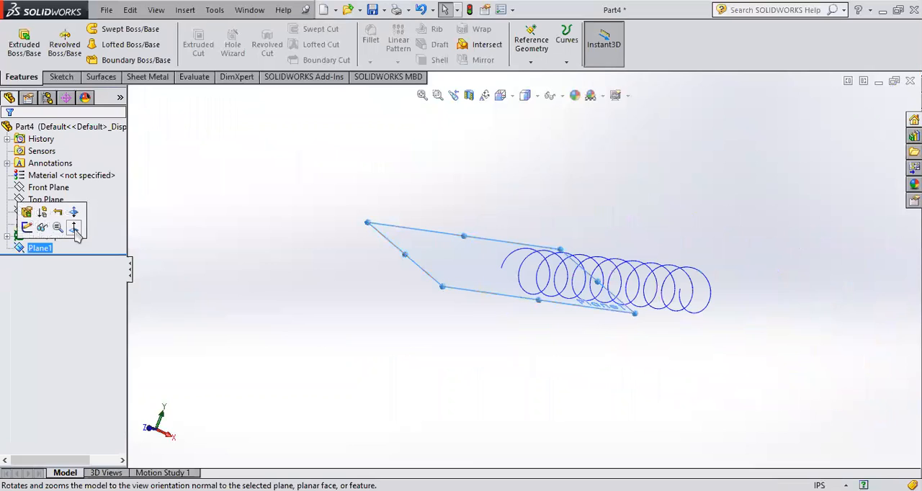
{"action": "left_click", "coordinate": [78, 235]}
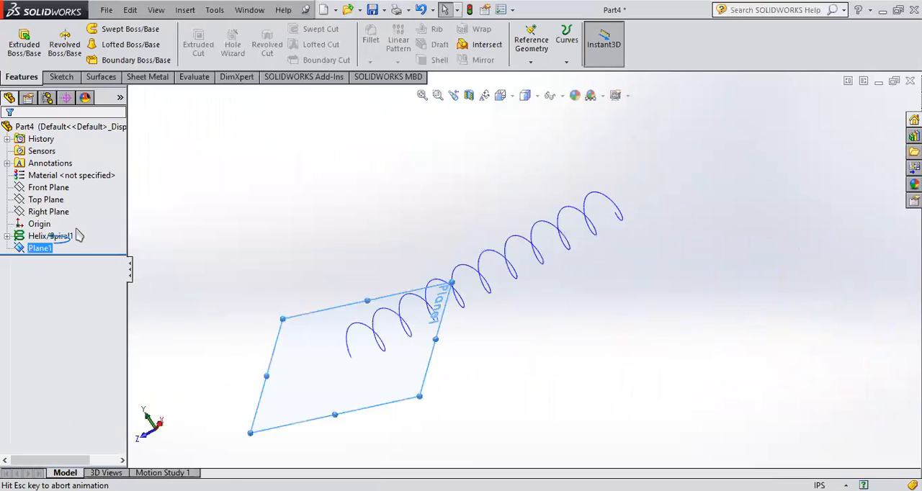
{"action": "left_click", "coordinate": [26, 249]}
{"action": "left_click", "coordinate": [35, 230]}
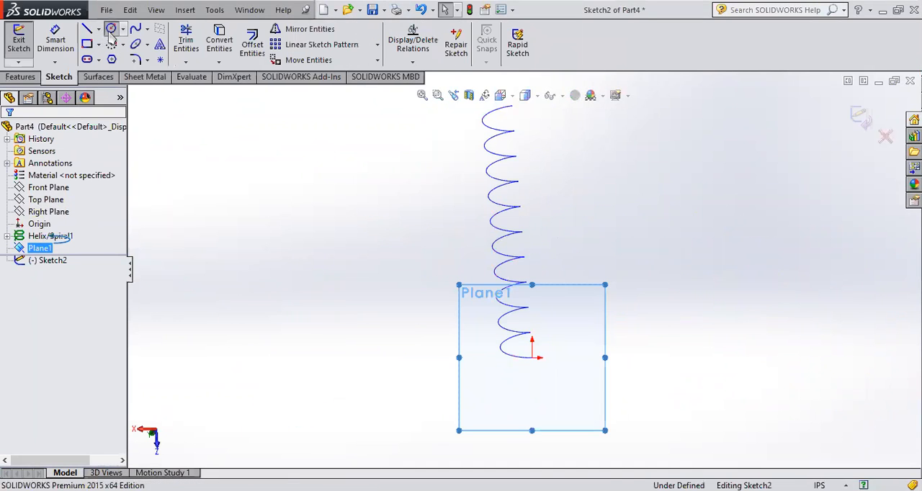
- Sketch a circle of about 0.88 in radius centred on the helix's end point and exit the sketch
{"action": "left_click", "coordinate": [110, 28]}
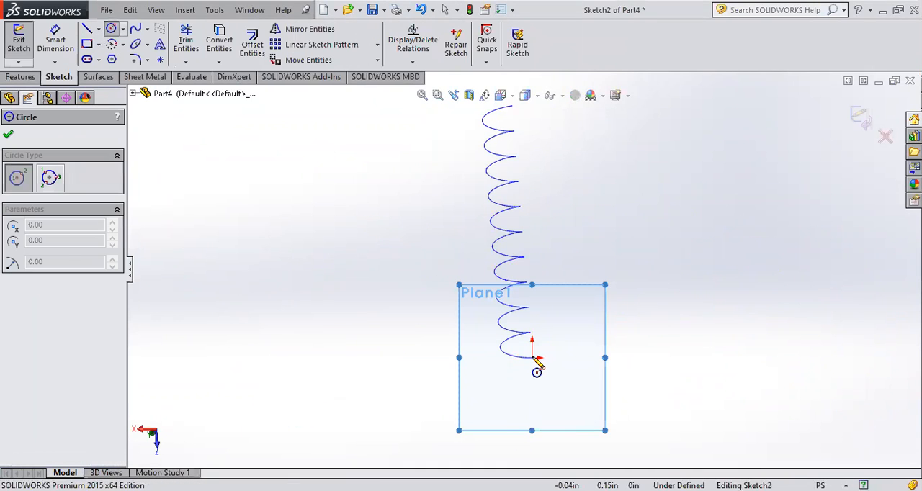
{"action": "left_click", "coordinate": [532, 357]}
{"action": "left_click", "coordinate": [535, 365]}
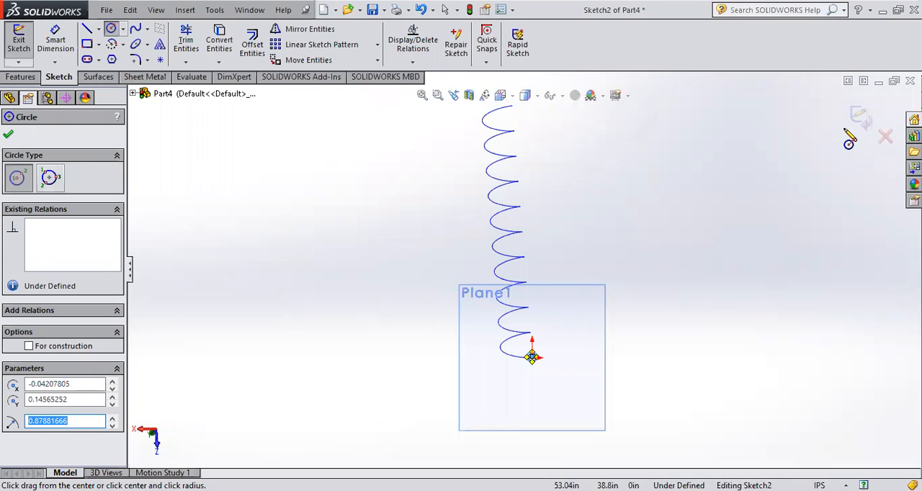
{"action": "left_click", "coordinate": [861, 118]}
- Examine the circular profile's position and orientation at the helix's end from several angles
{"action": "left_click", "coordinate": [644, 329]}
{"action": "mouse_move", "coordinate": [653, 324]}
{"action": "middle_mouse_down"}
{"action": "mouse_move", "coordinate": [605, 319]}
{"action": "mouse_move", "coordinate": [650, 197]}
{"action": "mouse_move", "coordinate": [605, 213]}
{"action": "middle_mouse_up"}
{"action": "scroll", "coordinate": [599, 243], "scroll_direction": "down", "scroll_amount": 4}
{"action": "scroll", "coordinate": [530, 362], "scroll_direction": "down", "scroll_amount": 4}
{"action": "mouse_move", "coordinate": [574, 325]}
{"action": "middle_mouse_down"}
{"action": "mouse_move", "coordinate": [597, 281]}
{"action": "mouse_move", "coordinate": [539, 262]}
{"action": "mouse_move", "coordinate": [473, 333]}
{"action": "mouse_move", "coordinate": [467, 300]}
{"action": "mouse_move", "coordinate": [488, 206]}
{"action": "mouse_move", "coordinate": [525, 179]}
{"action": "mouse_move", "coordinate": [531, 233]}
{"action": "middle_mouse_up"}
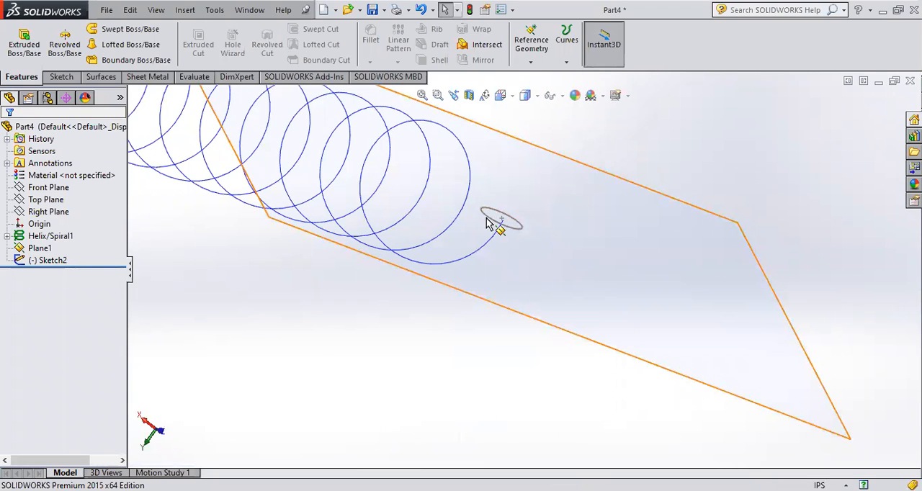
{"action": "scroll", "coordinate": [537, 238], "scroll_direction": "down", "scroll_amount": 2}
{"action": "scroll", "coordinate": [496, 252], "scroll_direction": "down", "scroll_amount": 5}
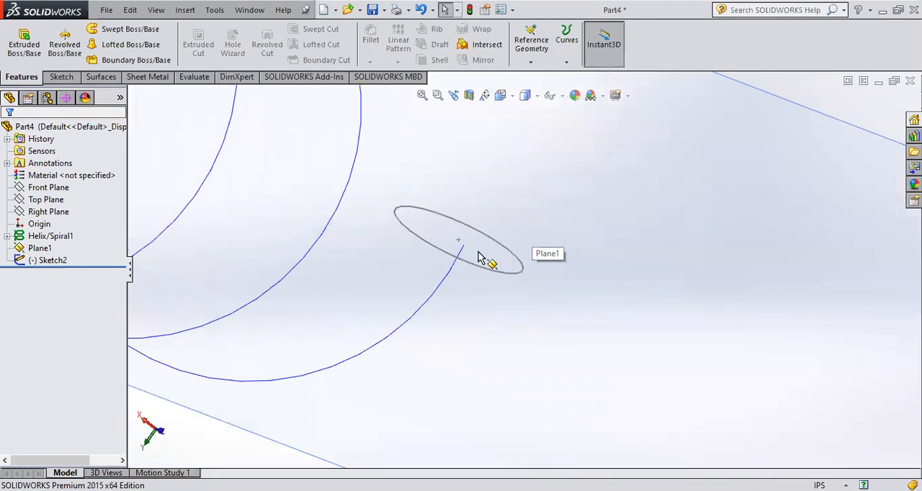
{"action": "scroll", "coordinate": [540, 177], "scroll_direction": "up", "scroll_amount": 5}
{"action": "middle_click_drag", "start_coordinate": [539, 178], "coordinate": [566, 134]}
- Create a swept boss using the circle sketch as the profile and the helix as the path
{"action": "left_click", "coordinate": [123, 29]}
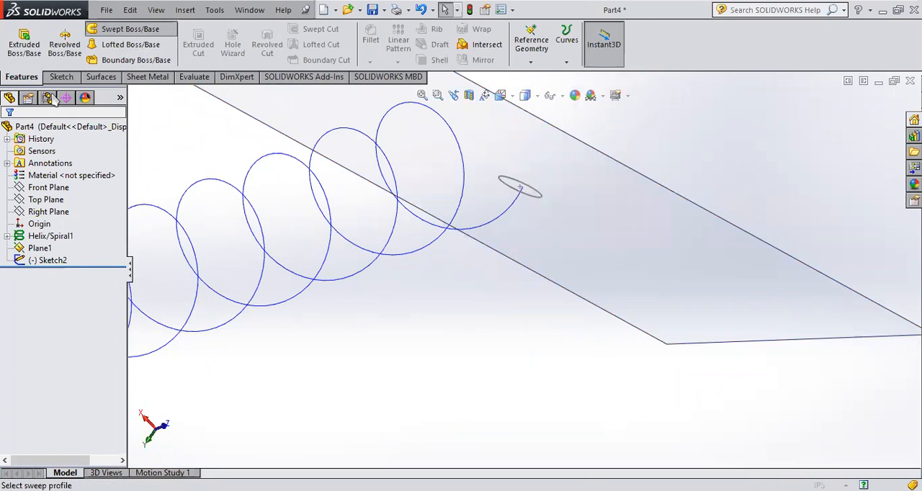
{"action": "left_click", "coordinate": [510, 184]}
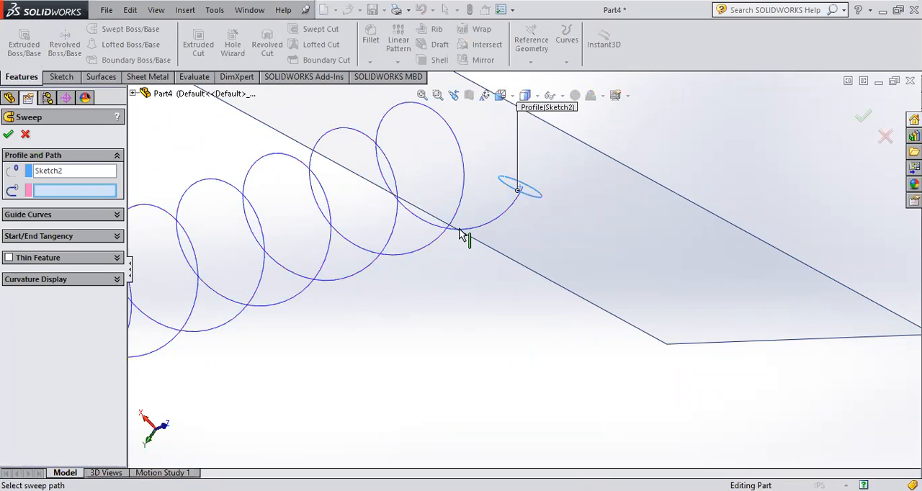
{"action": "left_click", "coordinate": [503, 221]}
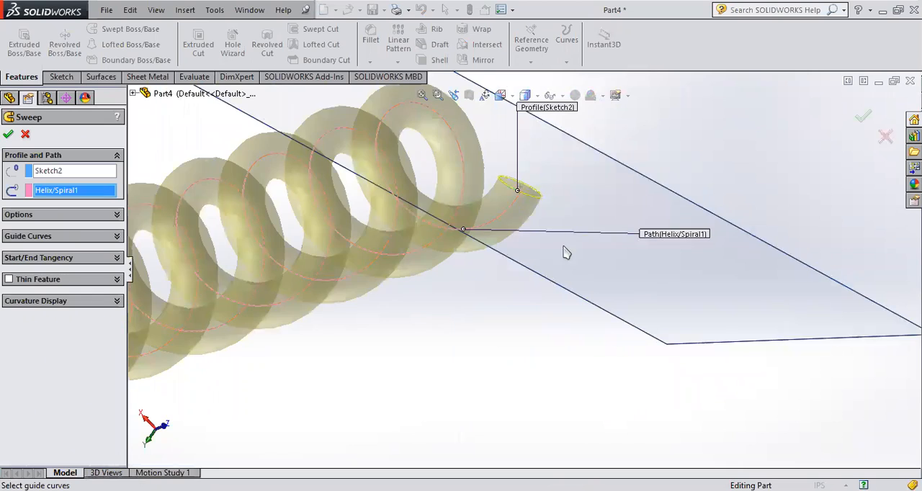
{"action": "key", "text": "f"}
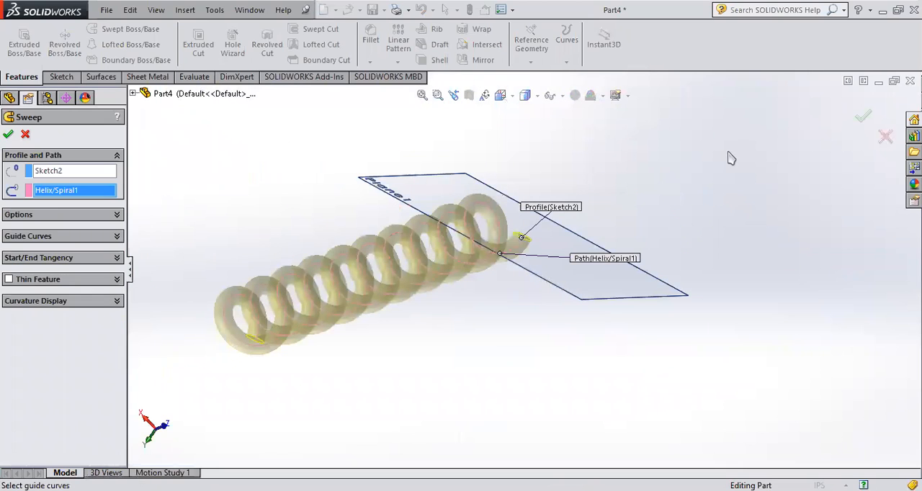
{"action": "left_click", "coordinate": [862, 118]}
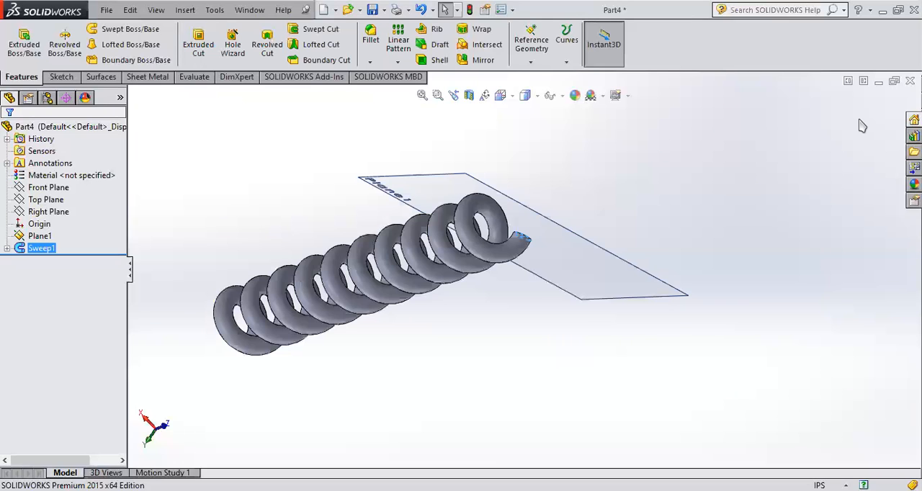
{"action": "middle_click_drag", "start_coordinate": [362, 315], "coordinate": [467, 217]}
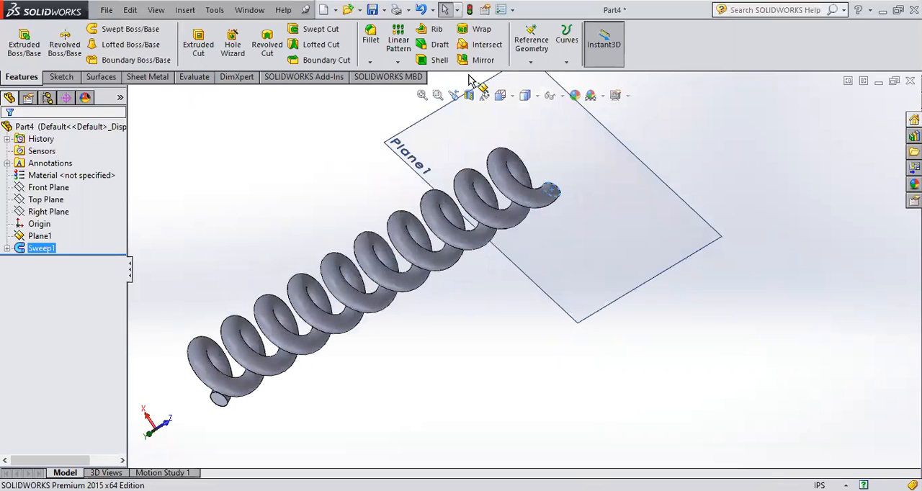
{"action": "left_click", "coordinate": [566, 63]}
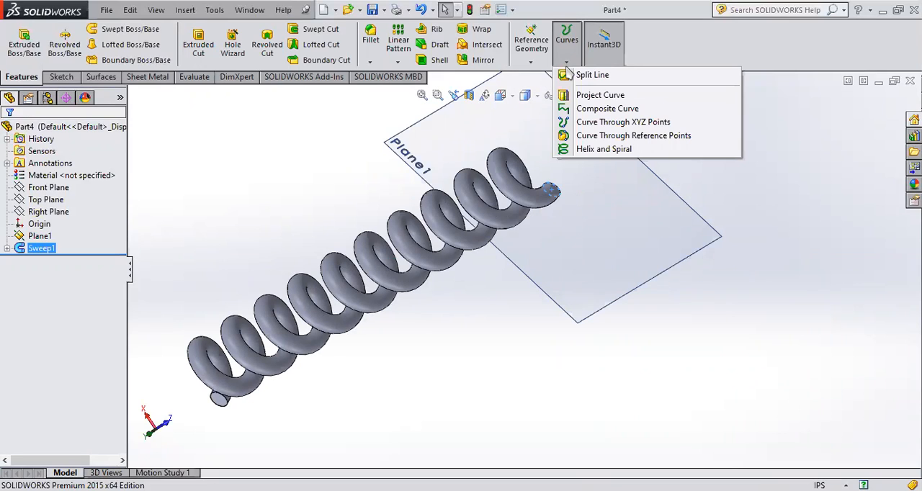
{"action": "left_click", "coordinate": [565, 62]}
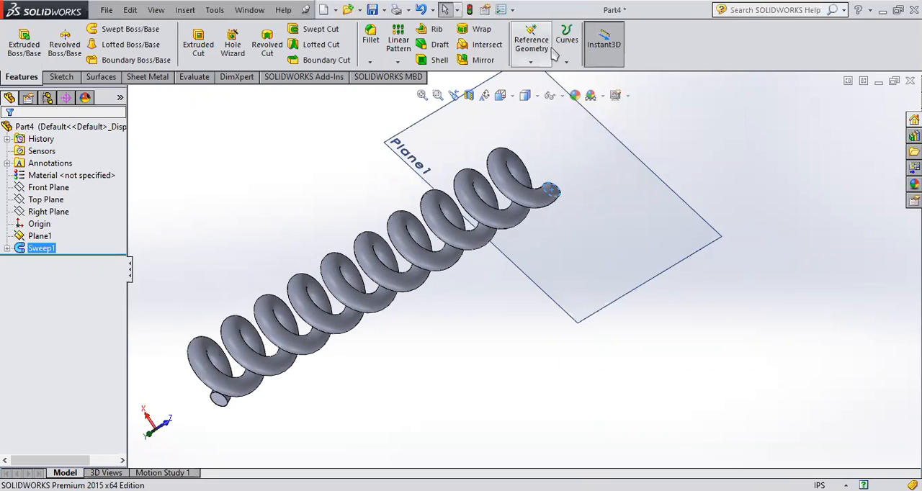
{"action": "left_click", "coordinate": [567, 62]}
{"action": "left_click", "coordinate": [531, 62]}
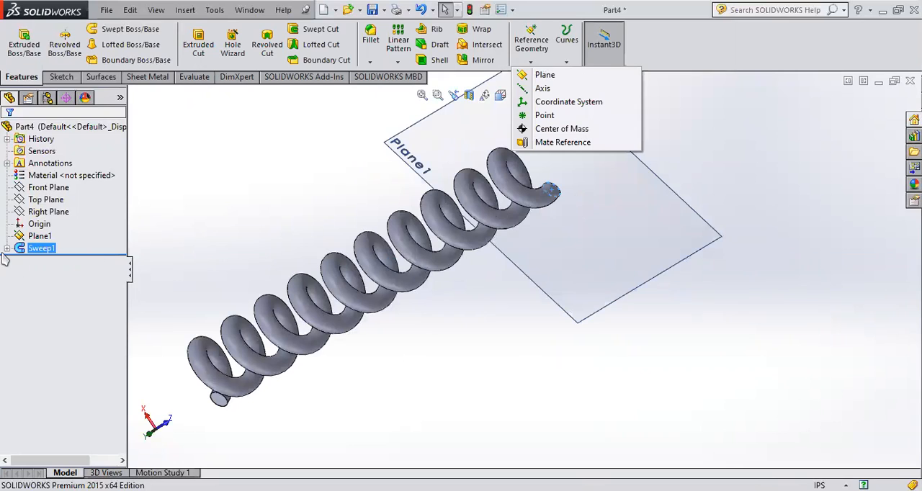
- Examine the swept coil, its underlying sketches and the flat end face at the reference plane
{"action": "left_click", "coordinate": [23, 247]}
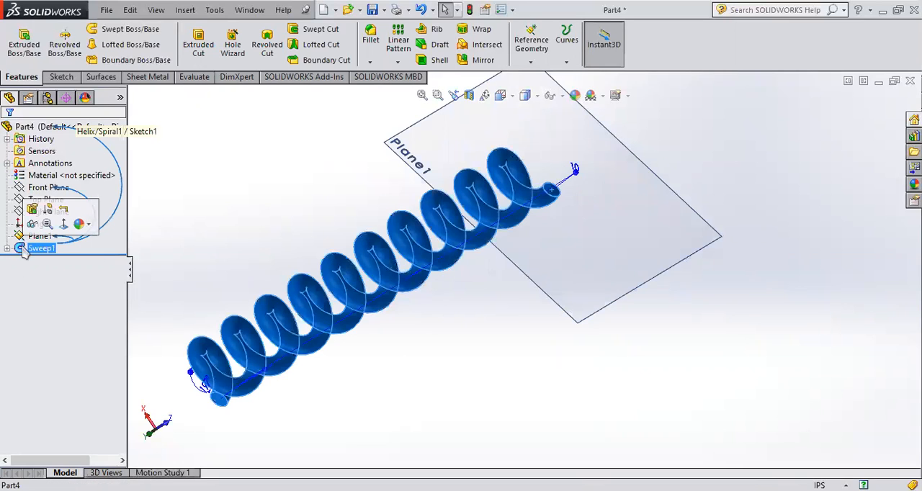
{"action": "key", "text": "Delete"}
{"action": "left_click", "coordinate": [542, 229]}
{"action": "middle_click_drag", "start_coordinate": [502, 360], "coordinate": [481, 360]}
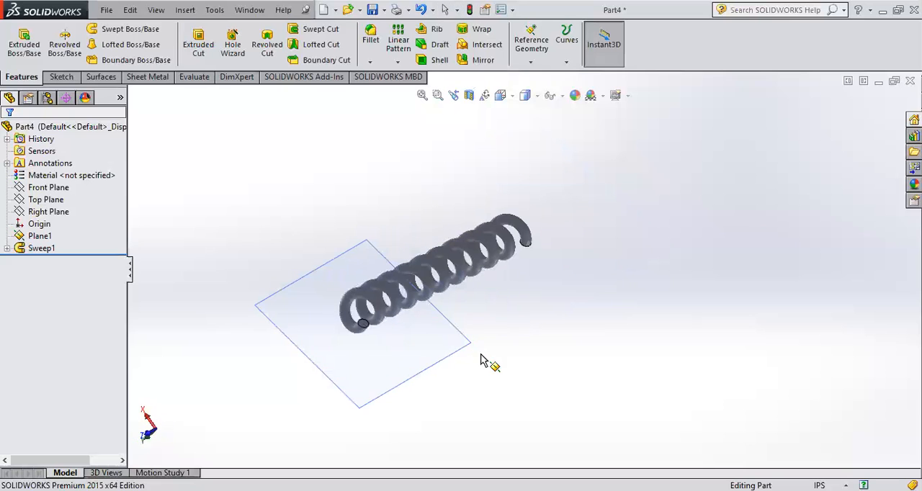
{"action": "scroll", "coordinate": [380, 320], "scroll_direction": "down", "scroll_amount": 15}
{"action": "scroll", "coordinate": [516, 299], "scroll_direction": "up", "scroll_amount": 5}
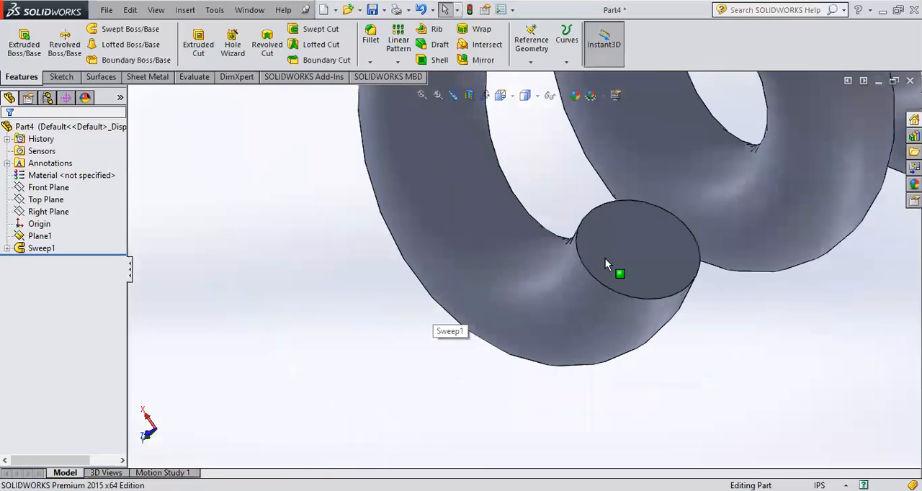
{"action": "scroll", "coordinate": [605, 260], "scroll_direction": "up", "scroll_amount": 2}
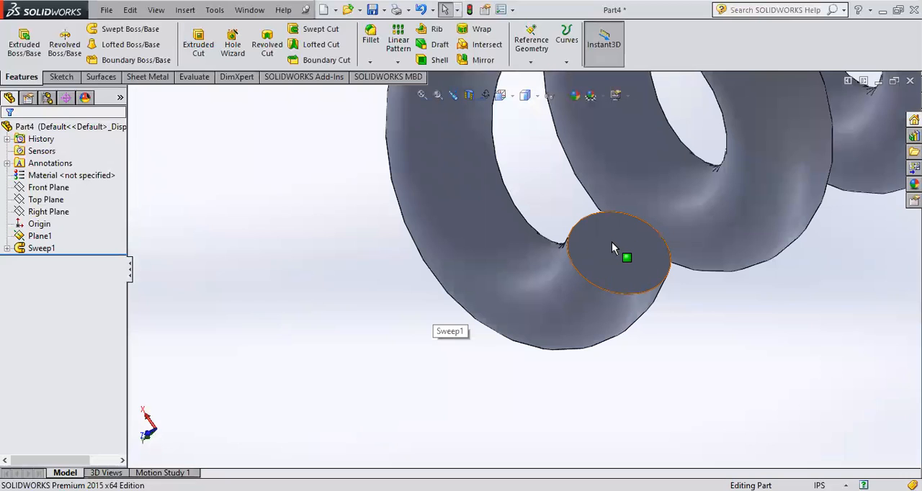
{"action": "scroll", "coordinate": [612, 247], "scroll_direction": "up", "scroll_amount": 8}
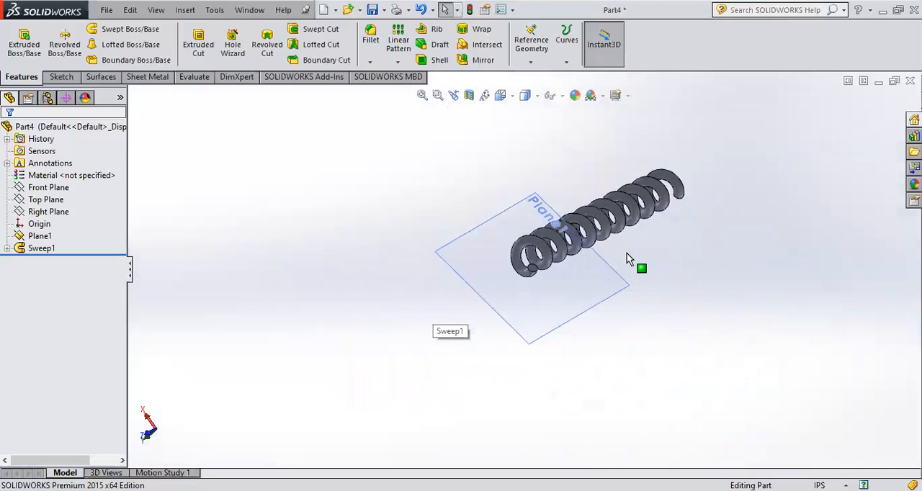
{"action": "scroll", "coordinate": [630, 230], "scroll_direction": "down", "scroll_amount": 2}
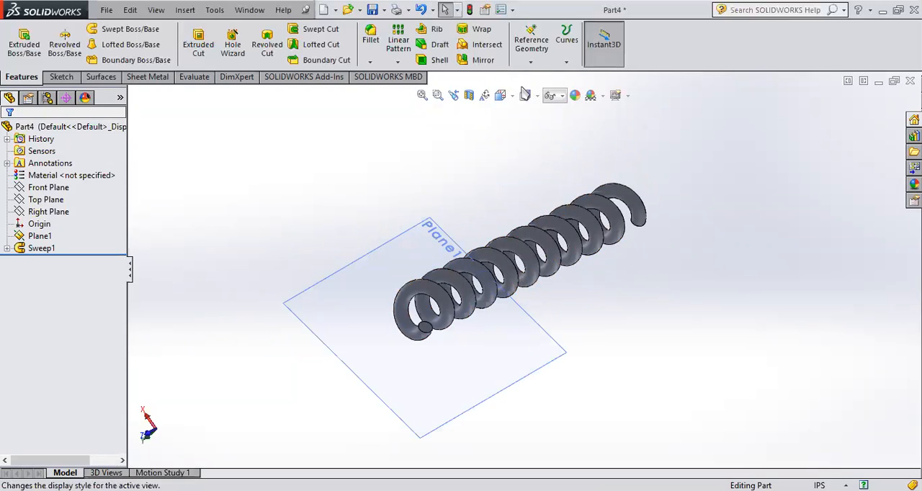
- Create a new part document
{"action": "left_click", "coordinate": [106, 10]}
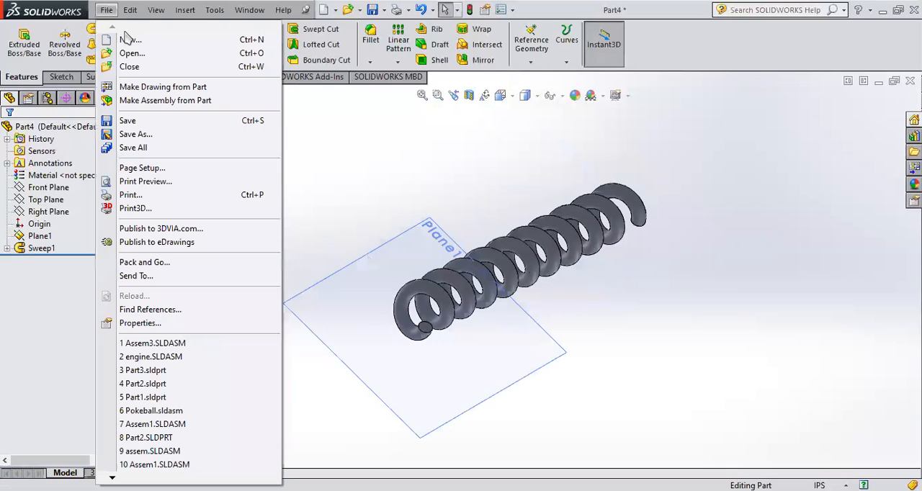
{"action": "left_click", "coordinate": [124, 42]}
{"action": "left_click", "coordinate": [277, 318]}
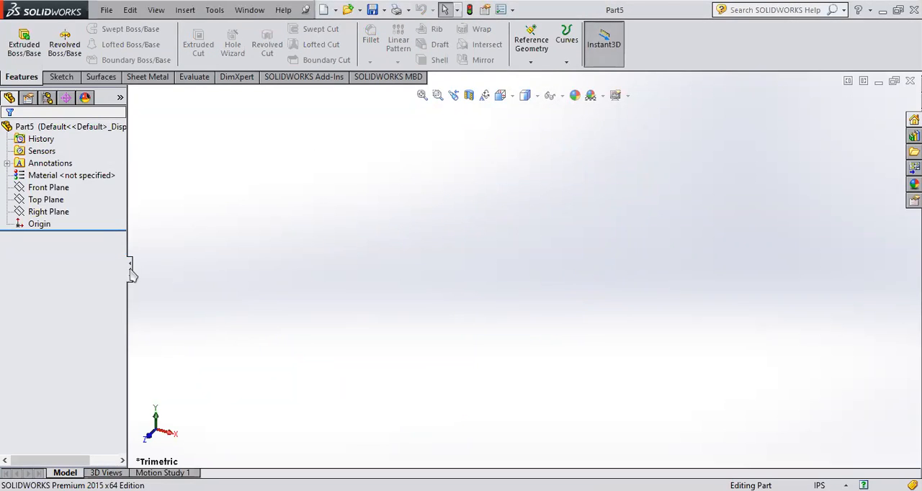
- Start a 3D sketch in the new part
{"action": "left_click", "coordinate": [46, 200]}
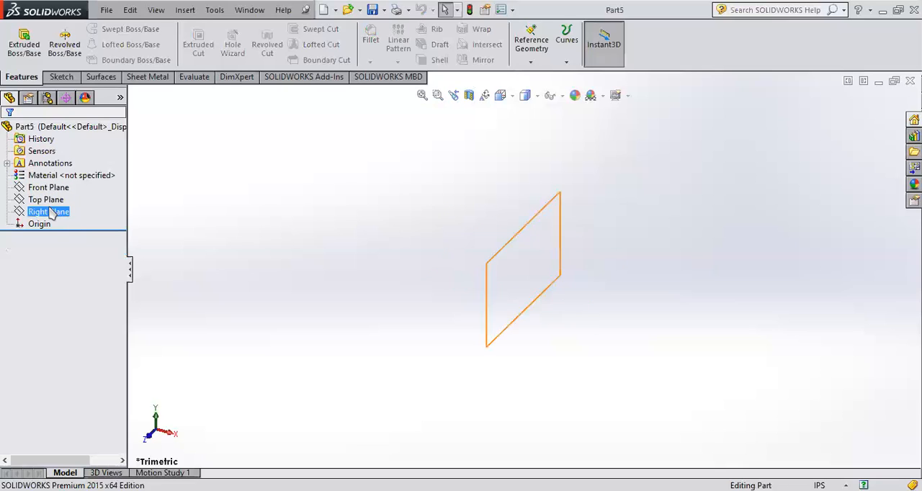
{"action": "left_click", "coordinate": [63, 191]}
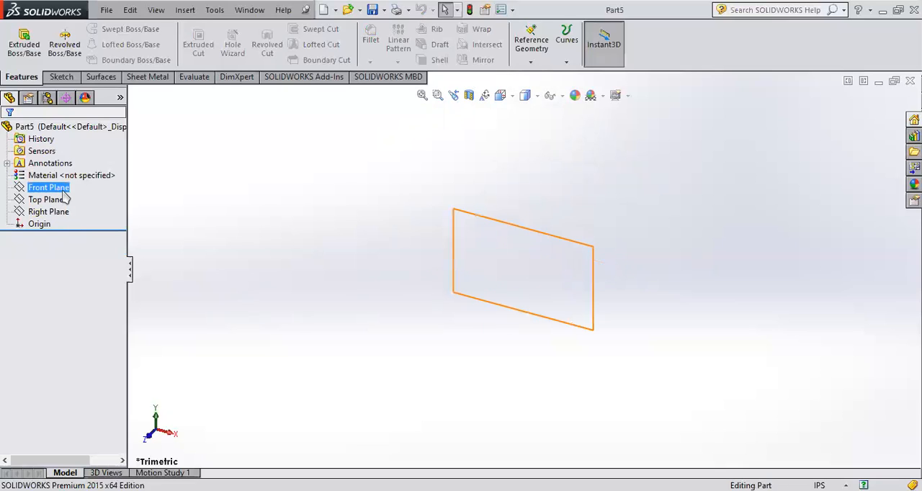
{"action": "left_click", "coordinate": [62, 77]}
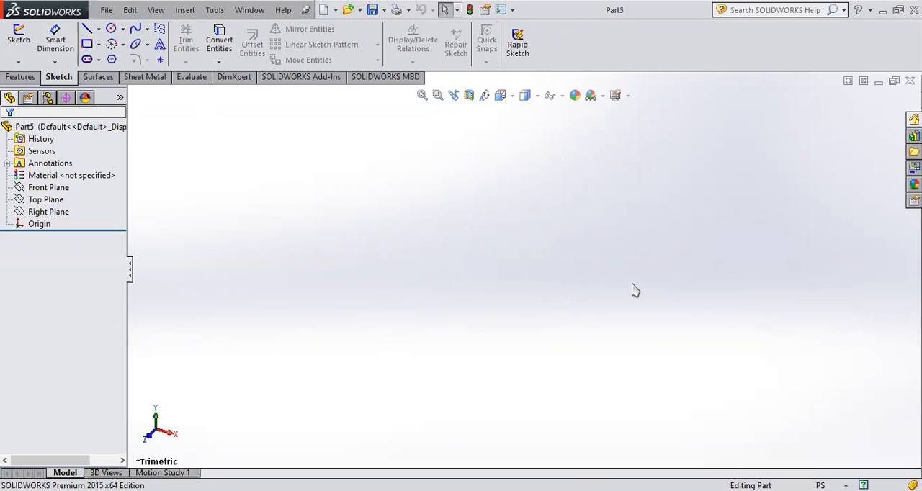
{"action": "left_click", "coordinate": [19, 62]}
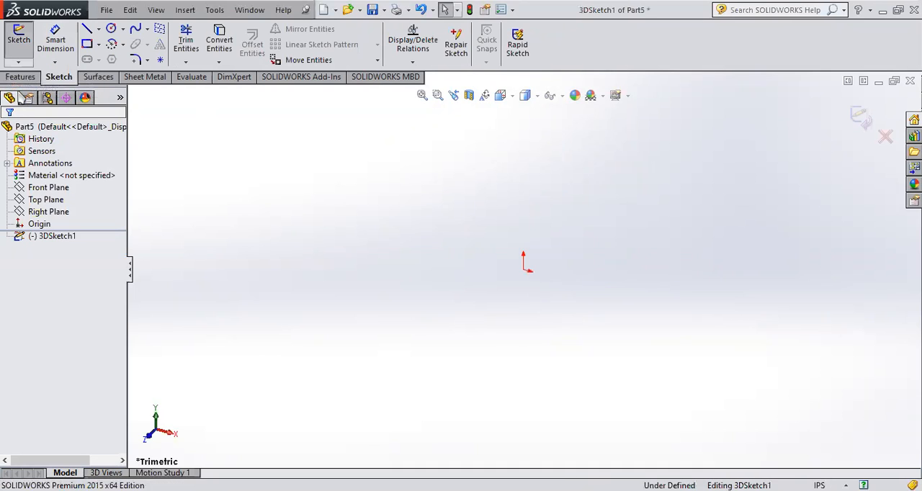
- Activate the Line tool for the 3D sketch near the origin
{"action": "scroll", "coordinate": [577, 294], "scroll_direction": "down", "scroll_amount": 3}
{"action": "scroll", "coordinate": [507, 249], "scroll_direction": "down", "scroll_amount": 1}
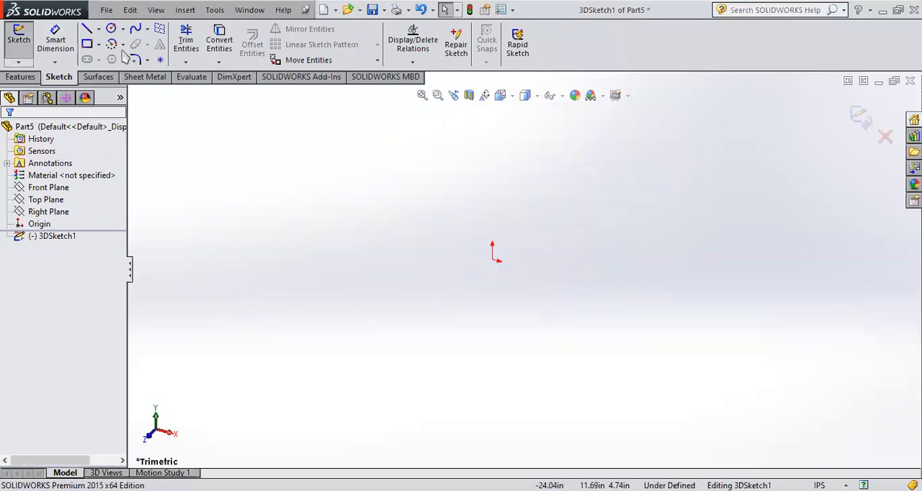
{"action": "left_click", "coordinate": [87, 30]}
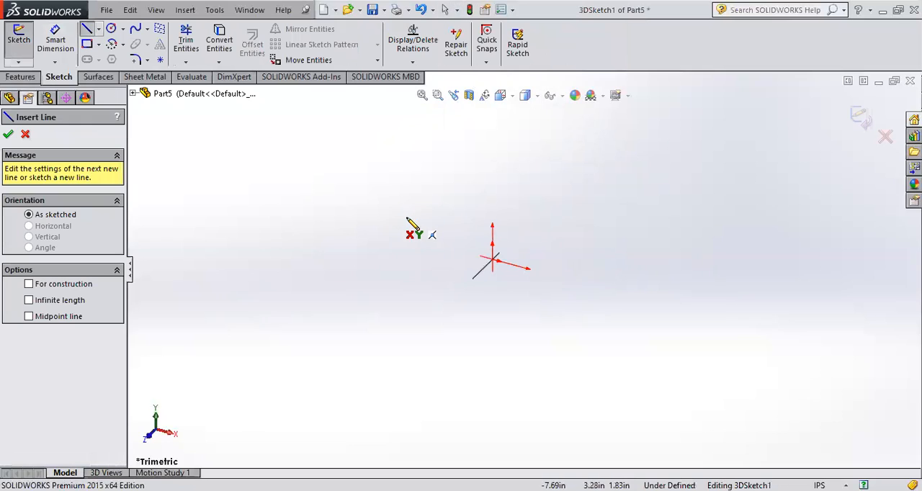
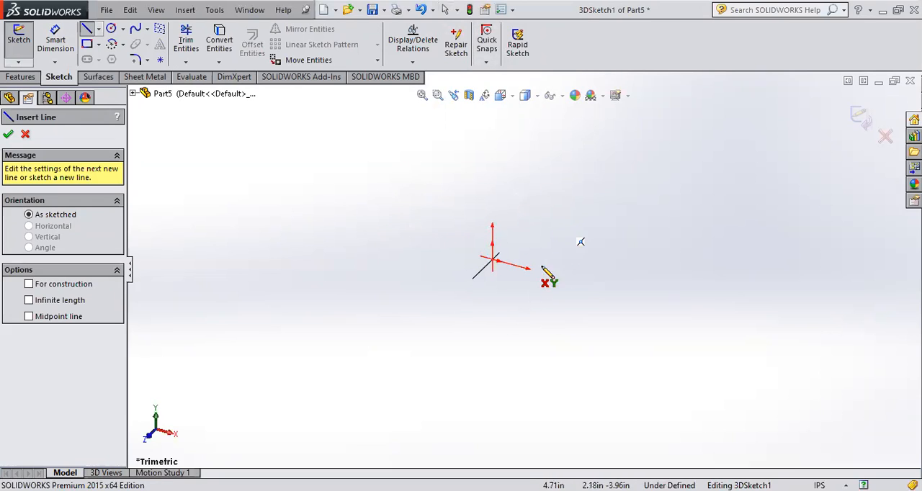
- Leave the Line tool, orient the view normal to the Front Plane, and exit the 3D sketch discarding its changes
{"action": "left_click", "coordinate": [25, 134]}
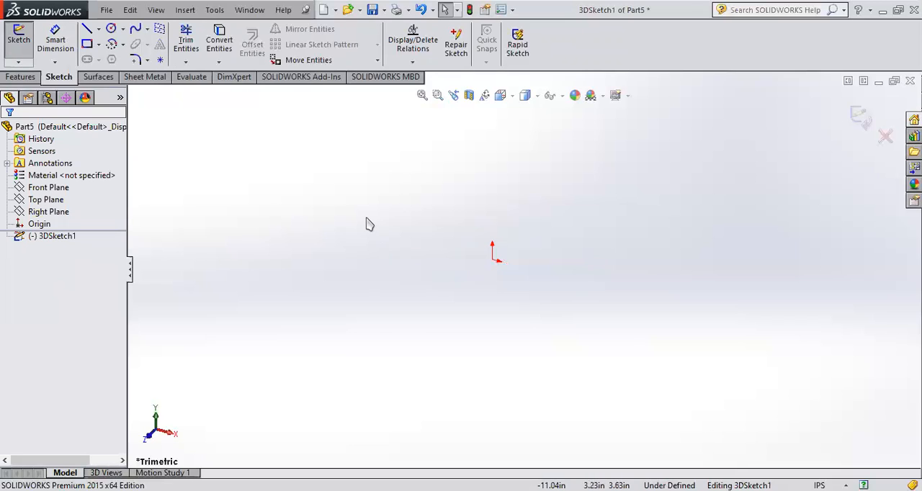
{"action": "left_click", "coordinate": [45, 200]}
{"action": "left_click", "coordinate": [21, 189]}
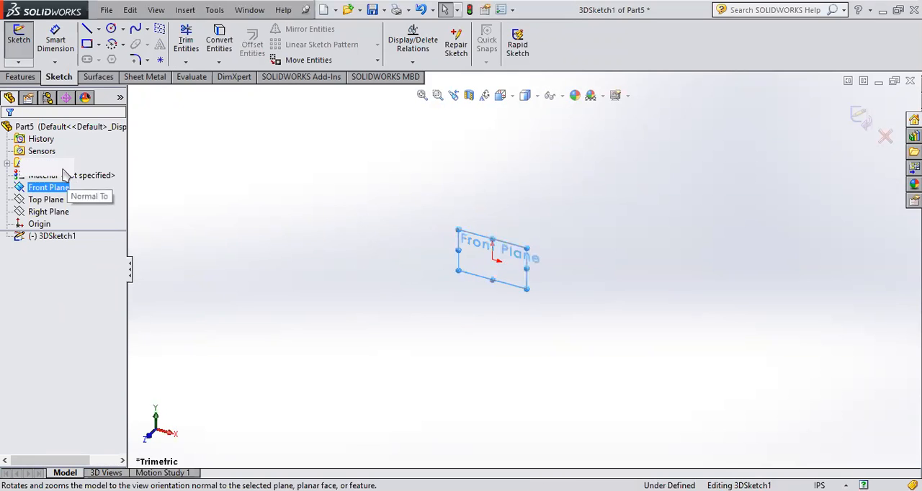
{"action": "left_click", "coordinate": [64, 169]}
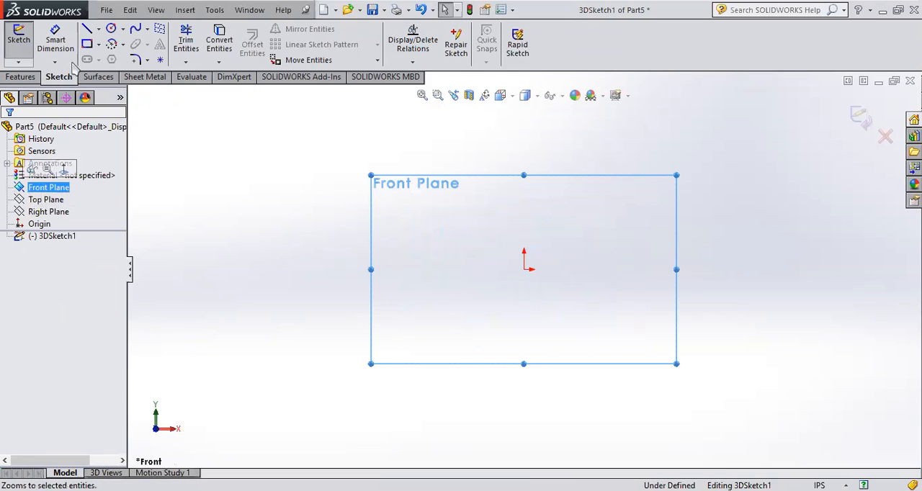
{"action": "left_click", "coordinate": [86, 29]}
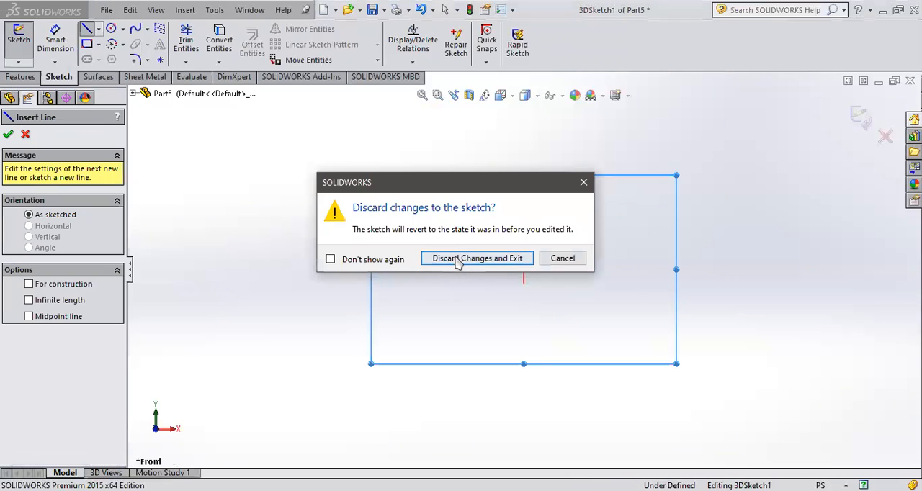
{"action": "left_click", "coordinate": [458, 258]}
- Start a new 2D sketch on the Front Plane
{"action": "left_click", "coordinate": [49, 187]}
{"action": "left_click", "coordinate": [26, 166]}
{"action": "left_click", "coordinate": [20, 188]}
{"action": "left_click", "coordinate": [25, 170]}
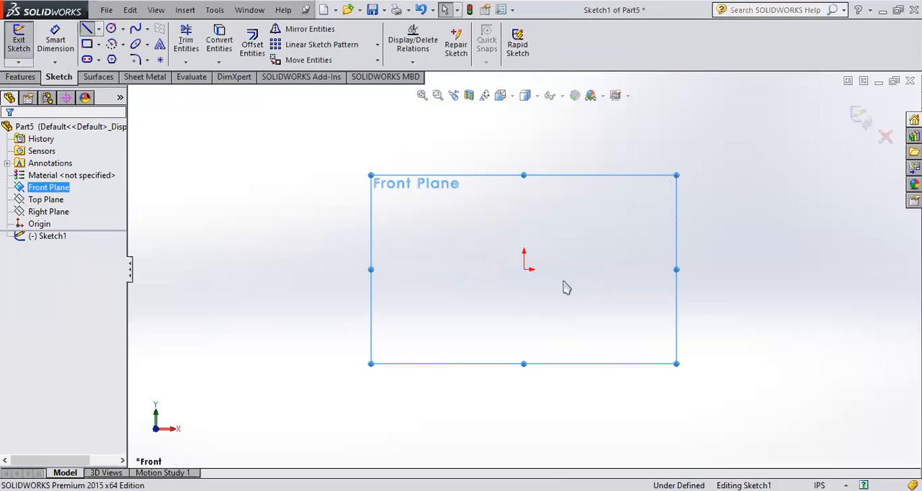
- Draw a horizontal line about 9.3 in long from the origin and a vertical line about 9.6 in up from its end, closing the sketch
{"action": "key", "text": "l"}
{"action": "scroll", "coordinate": [547, 284], "scroll_direction": "up", "scroll_amount": 8}
{"action": "left_click", "coordinate": [524, 269]}
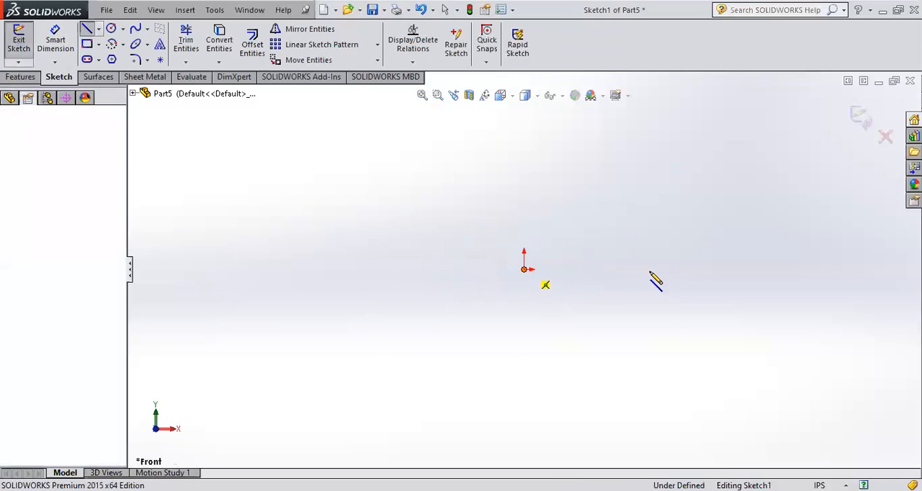
{"action": "left_click", "coordinate": [659, 270]}
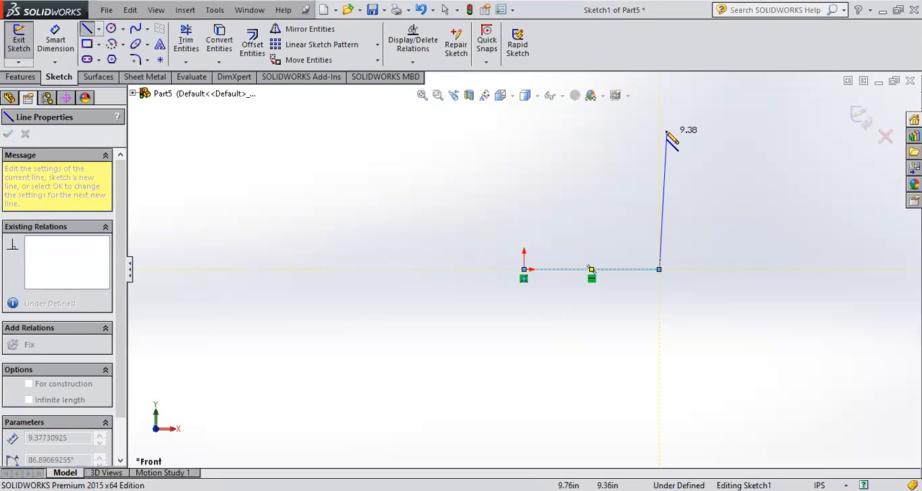
{"action": "left_click", "coordinate": [659, 128]}
{"action": "left_click", "coordinate": [864, 119]}
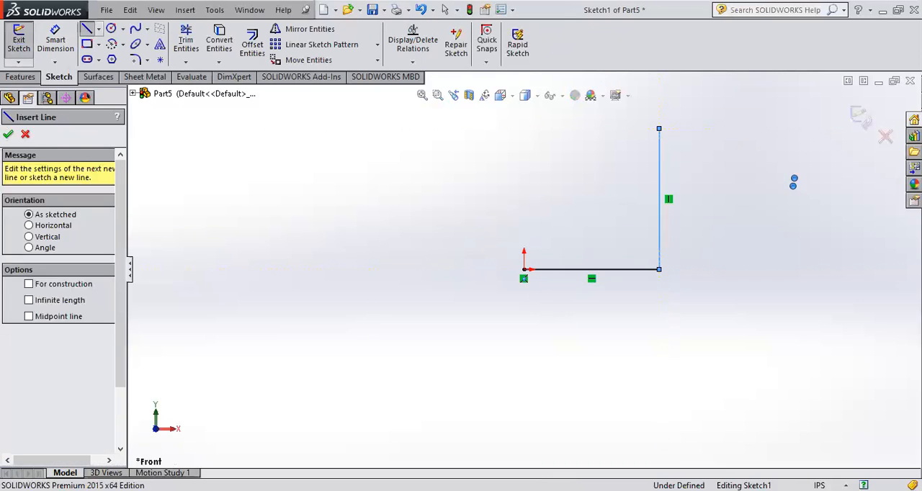
{"action": "left_click", "coordinate": [21, 187]}
{"action": "middle_click_drag", "start_coordinate": [812, 206], "coordinate": [779, 286]}
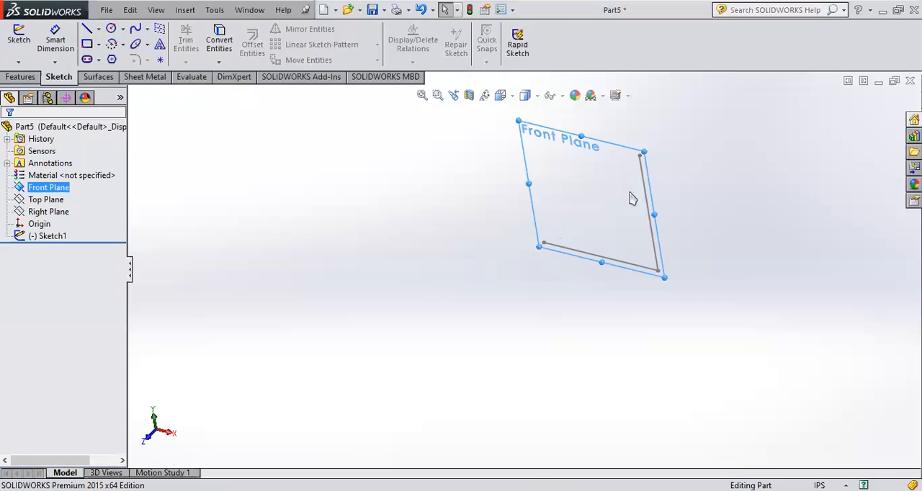
{"action": "scroll", "coordinate": [625, 191], "scroll_direction": "down", "scroll_amount": 2}
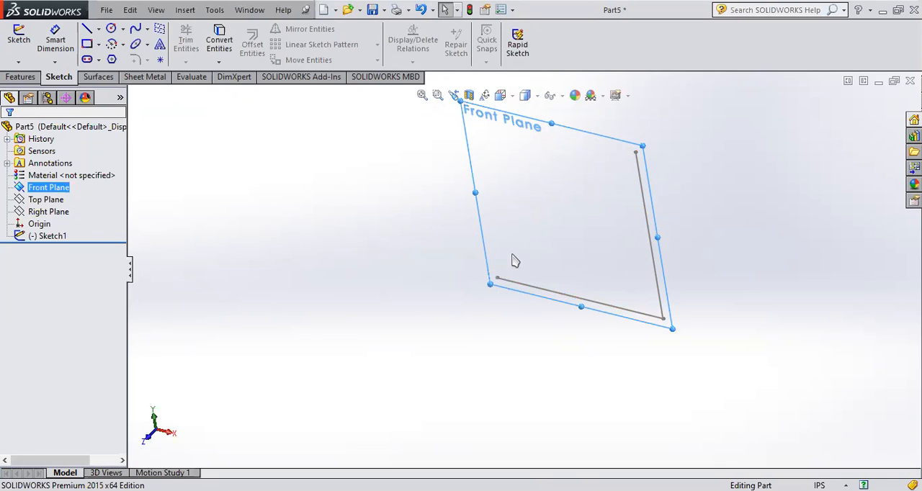
{"action": "middle_click_drag", "start_coordinate": [515, 261], "coordinate": [580, 238]}
{"action": "left_click", "coordinate": [16, 76]}
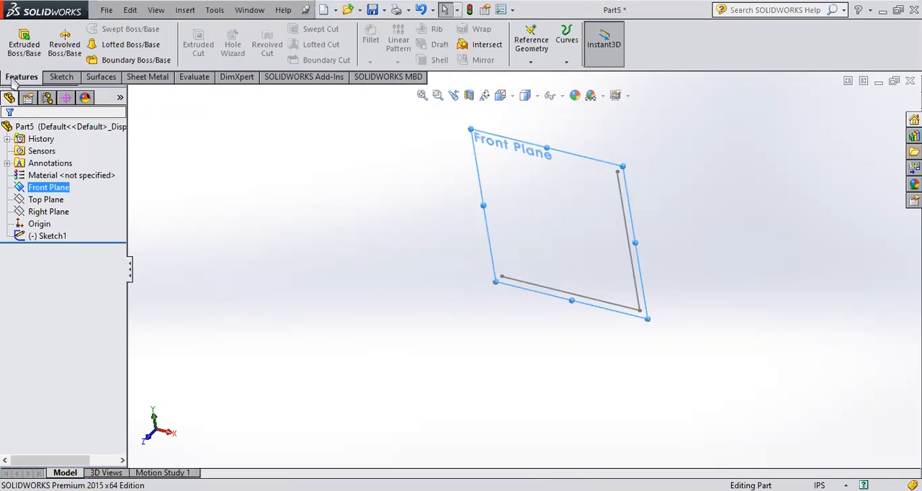
{"action": "left_click", "coordinate": [532, 44]}
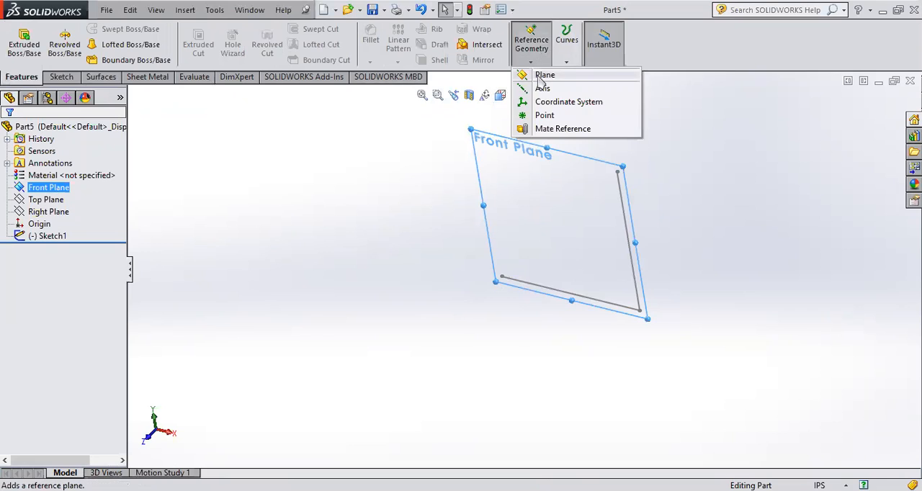
{"action": "left_click", "coordinate": [542, 76]}
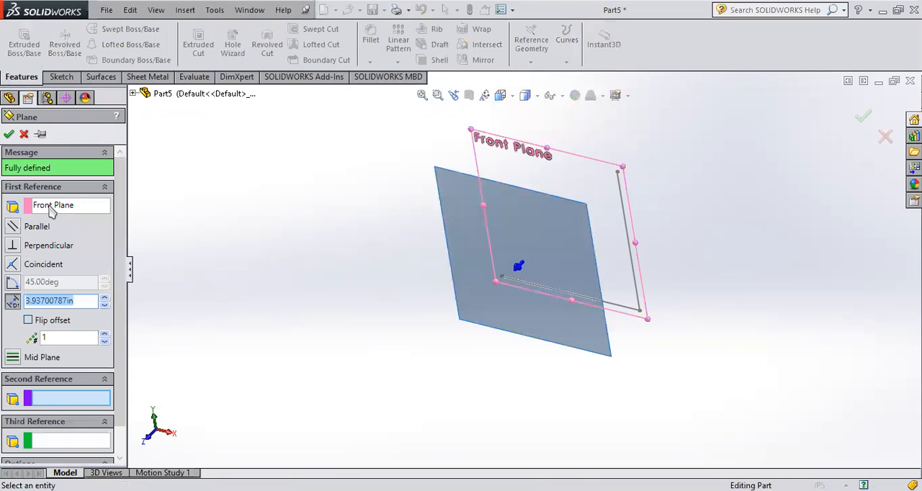
{"action": "left_click", "coordinate": [52, 209]}
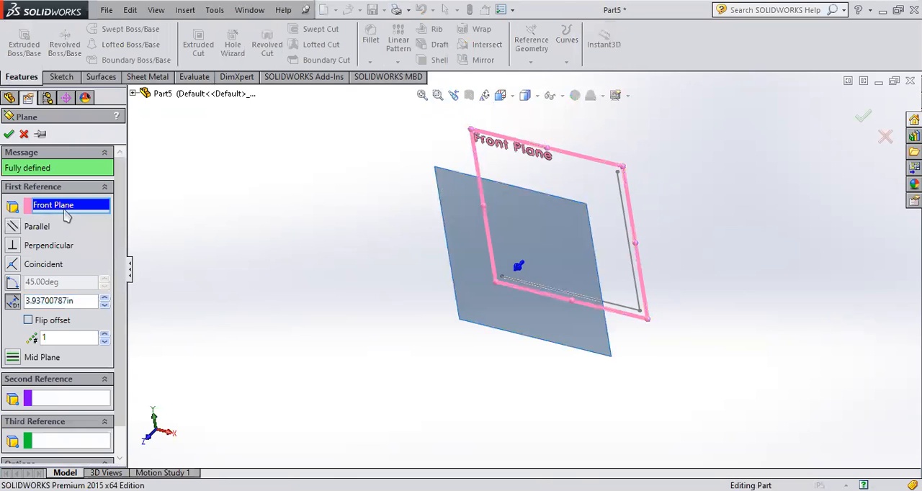
{"action": "left_click", "coordinate": [617, 174]}
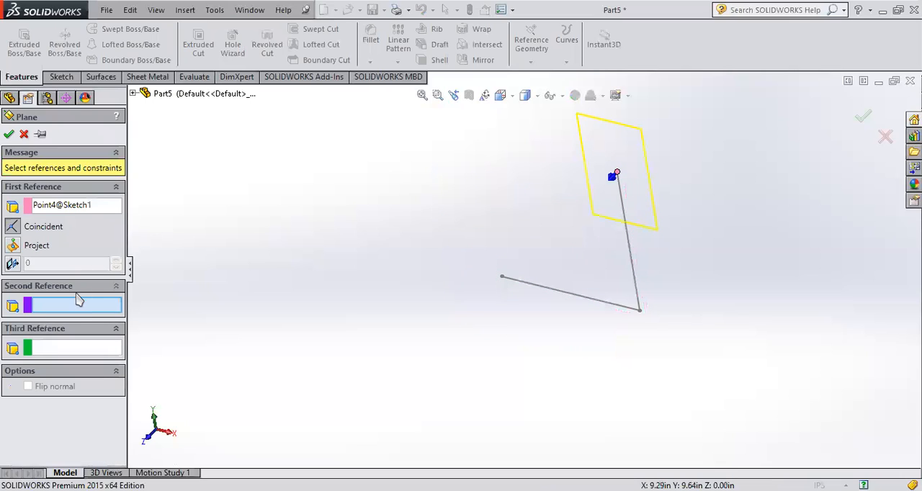
{"action": "left_click", "coordinate": [134, 94]}
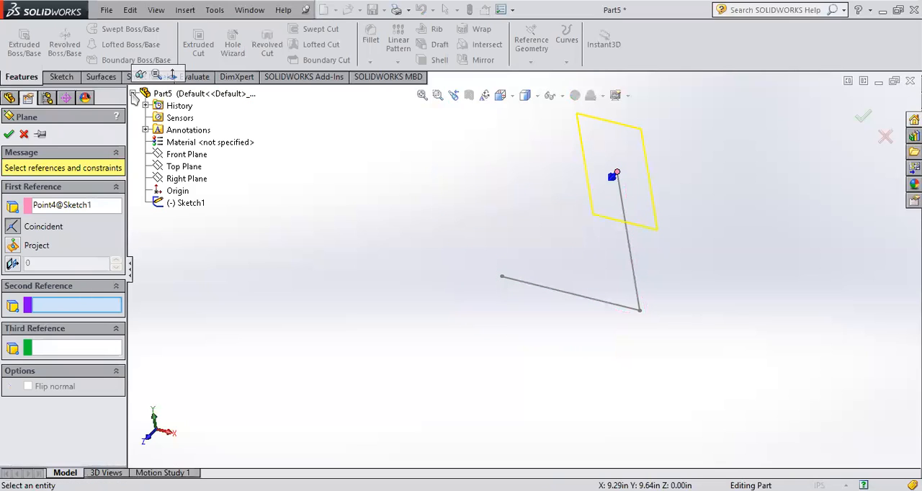
{"action": "left_click", "coordinate": [180, 158]}
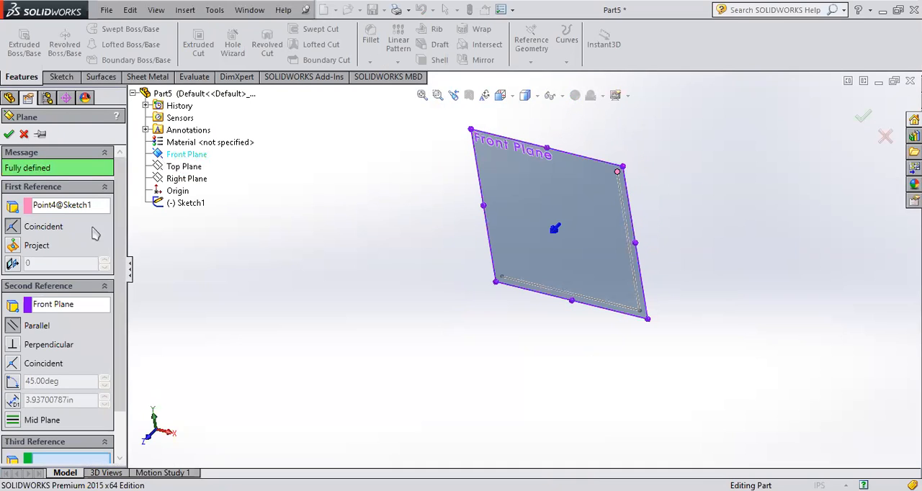
{"action": "left_click", "coordinate": [15, 345]}
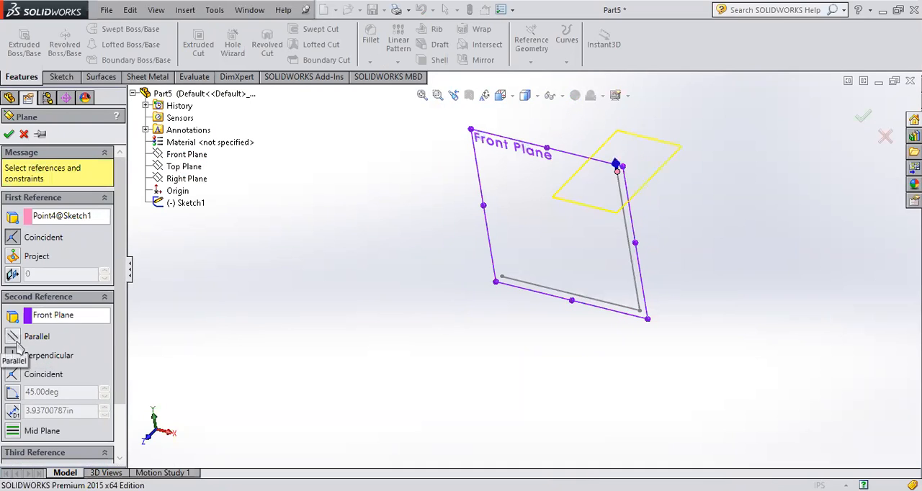
{"action": "left_click", "coordinate": [24, 134]}
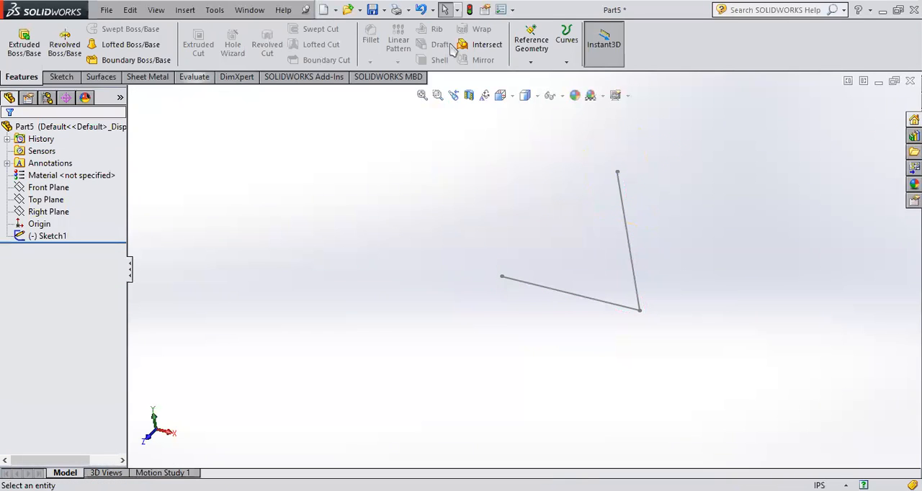
- Create a reference plane parallel to the Right Plane and coincident with the upper endpoint of the sketched vertical line
{"action": "left_click", "coordinate": [527, 49]}
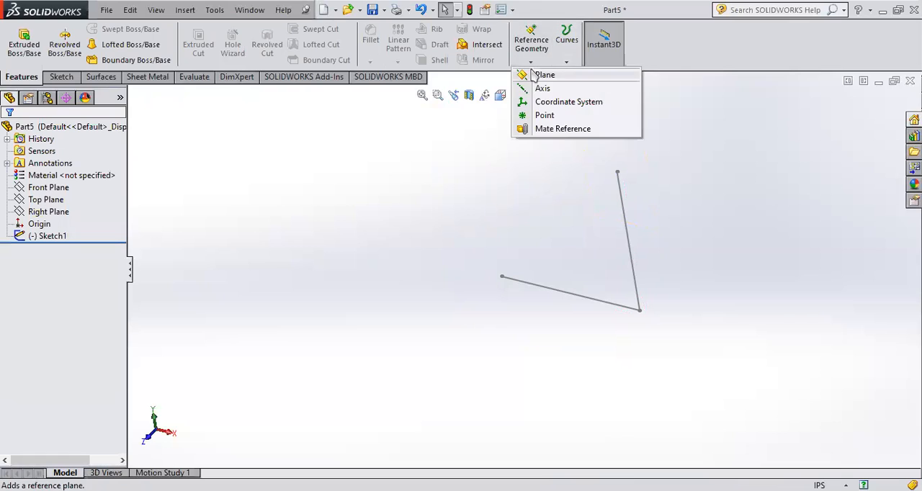
{"action": "left_click", "coordinate": [544, 70]}
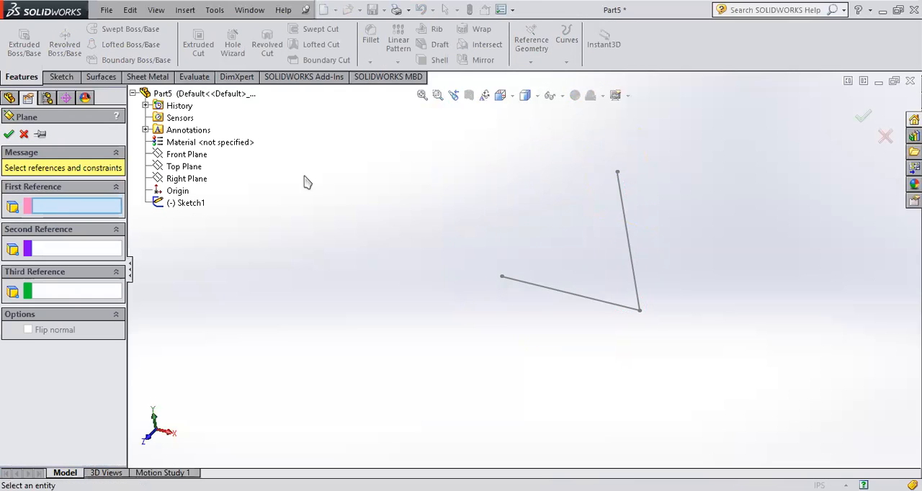
{"action": "left_click", "coordinate": [180, 180]}
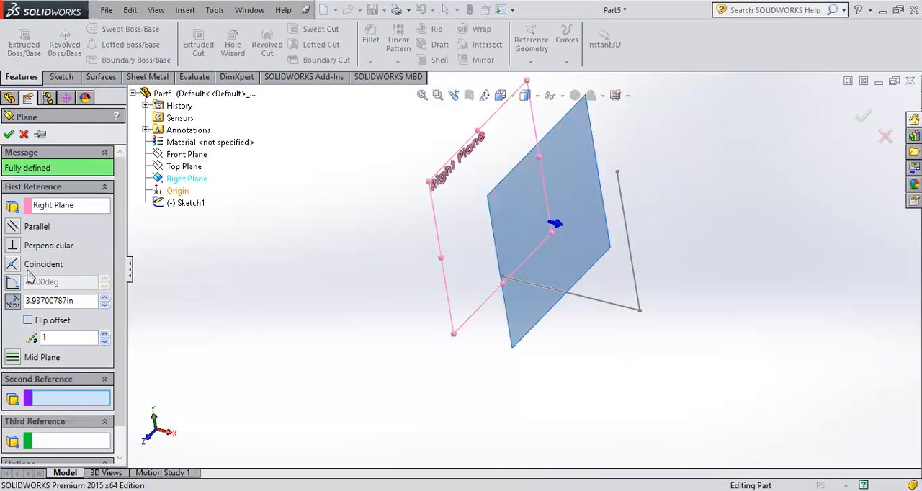
{"action": "left_click", "coordinate": [12, 226]}
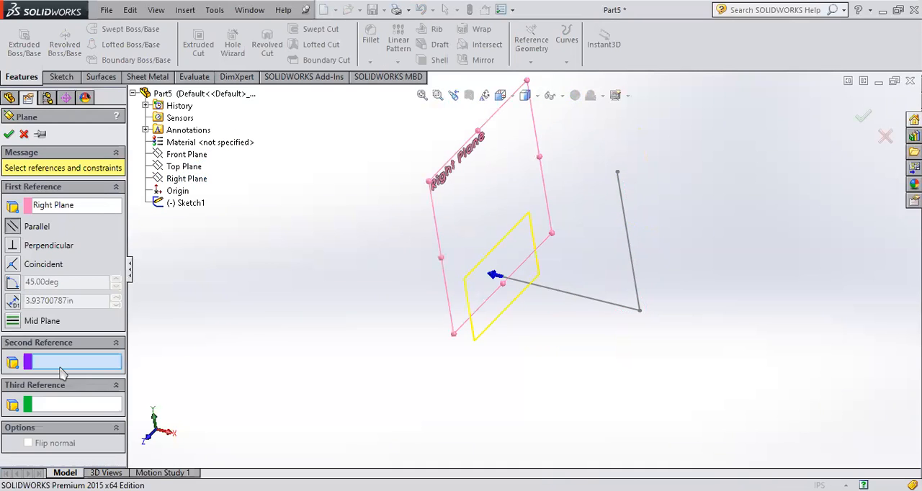
{"action": "left_click", "coordinate": [618, 174]}
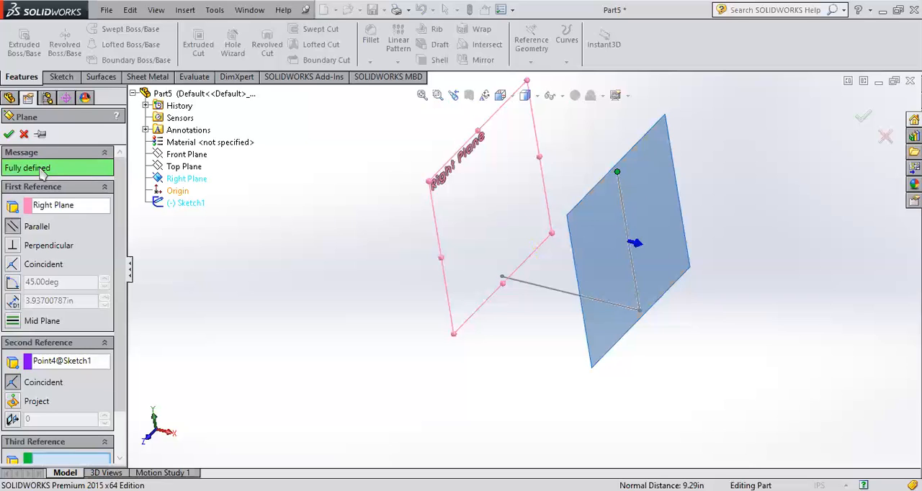
{"action": "left_click", "coordinate": [862, 116]}
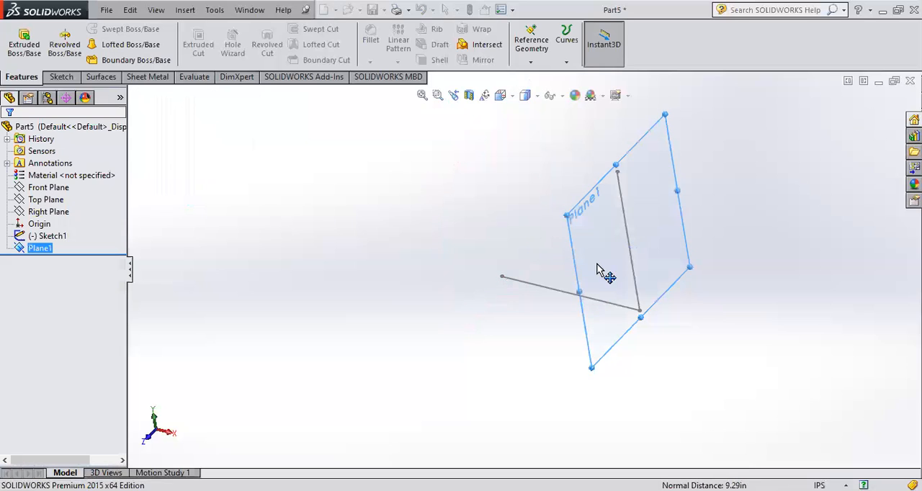
- Orient the view normal to the new reference plane and start a sketch on it
{"action": "scroll", "coordinate": [596, 264], "scroll_direction": "up", "scroll_amount": 2}
{"action": "left_click", "coordinate": [19, 249]}
{"action": "left_click", "coordinate": [75, 224]}
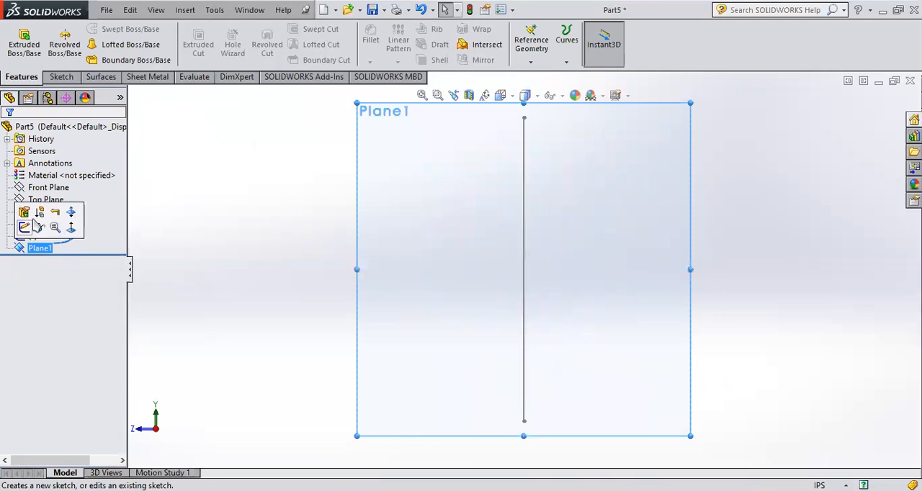
{"action": "left_click", "coordinate": [24, 226]}
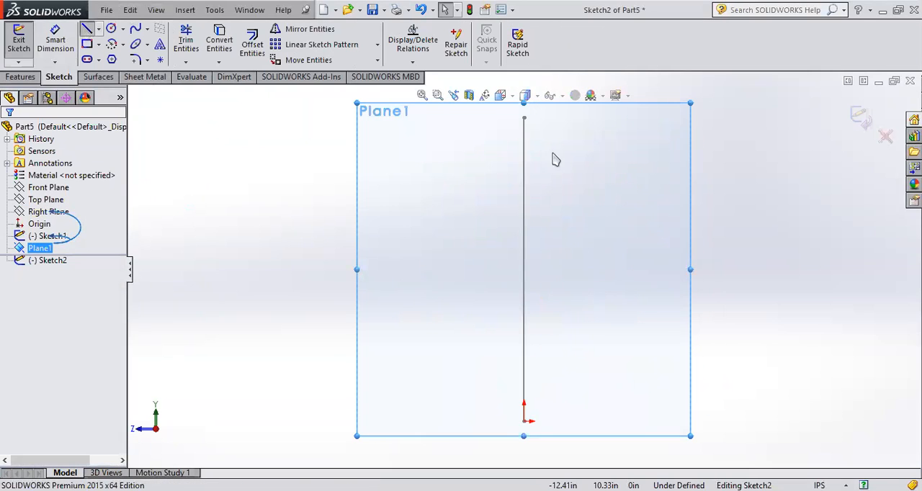
- Draw a horizontal line from the vertical line's upper endpoint outward in the positive Z direction, and close the sketch
{"action": "scroll", "coordinate": [552, 153], "scroll_direction": "up", "scroll_amount": 3}
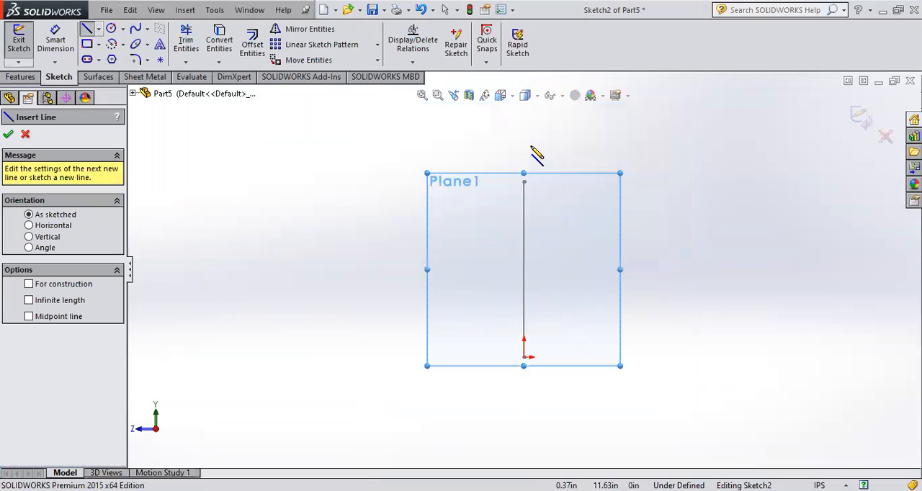
{"action": "left_click", "coordinate": [524, 182]}
{"action": "left_click", "coordinate": [350, 182]}
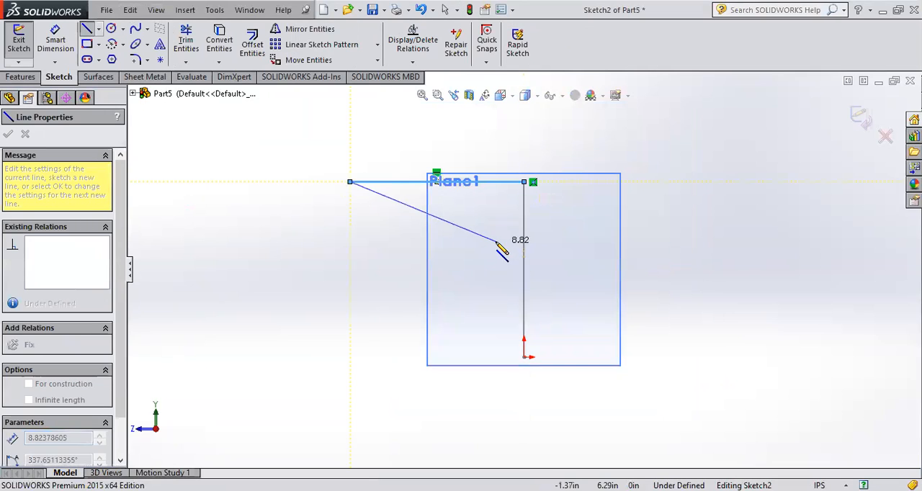
{"action": "key", "text": "Escape"}
{"action": "left_click", "coordinate": [861, 117]}
- Delete the second sketch, and the first sketch together with its dependent reference plane
{"action": "mouse_move", "coordinate": [720, 251]}
{"action": "middle_mouse_down"}
{"action": "mouse_move", "coordinate": [638, 218]}
{"action": "mouse_move", "coordinate": [680, 249]}
{"action": "middle_mouse_up"}
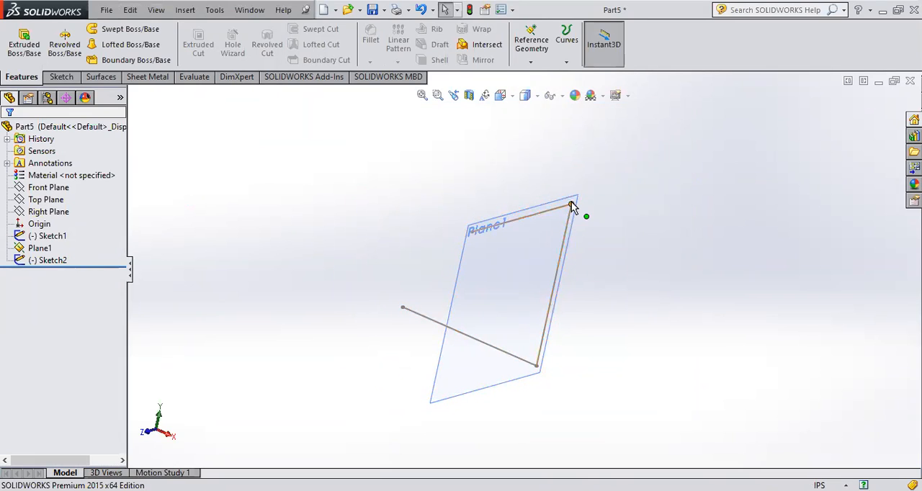
{"action": "mouse_move", "coordinate": [571, 253]}
{"action": "middle_mouse_down"}
{"action": "mouse_move", "coordinate": [570, 243]}
{"action": "mouse_move", "coordinate": [533, 290]}
{"action": "mouse_move", "coordinate": [556, 190]}
{"action": "mouse_move", "coordinate": [587, 245]}
{"action": "mouse_move", "coordinate": [457, 273]}
{"action": "middle_mouse_up"}
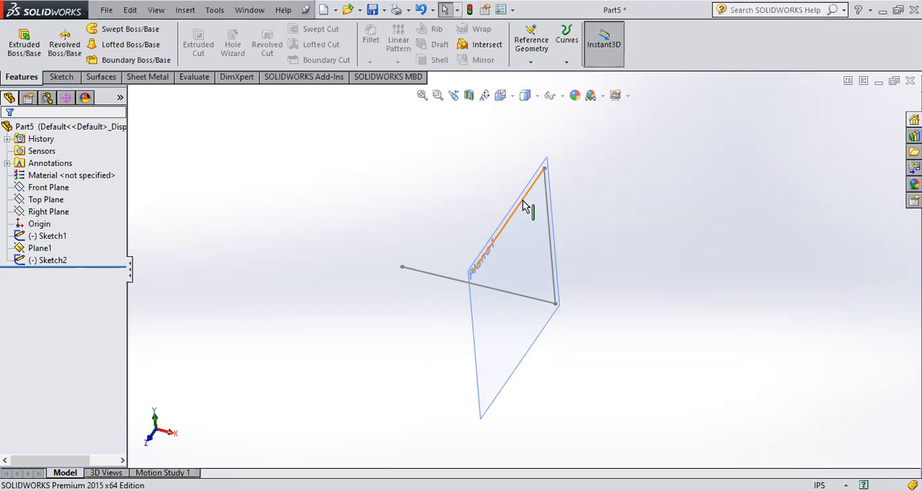
{"action": "mouse_move", "coordinate": [582, 295]}
{"action": "middle_mouse_down"}
{"action": "mouse_move", "coordinate": [407, 295]}
{"action": "mouse_move", "coordinate": [461, 300]}
{"action": "middle_mouse_up"}
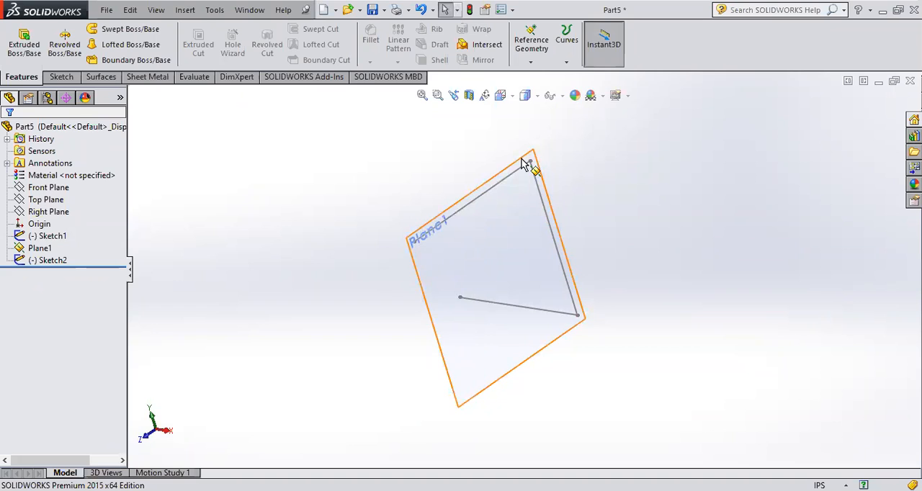
{"action": "left_click", "coordinate": [21, 257]}
{"action": "key", "text": "Delete"}
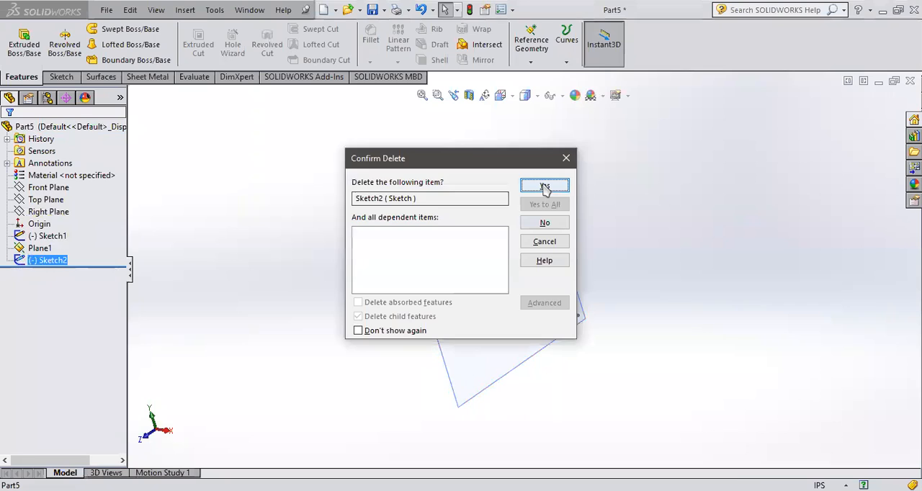
{"action": "left_click", "coordinate": [531, 300]}
{"action": "key", "text": "Delete"}
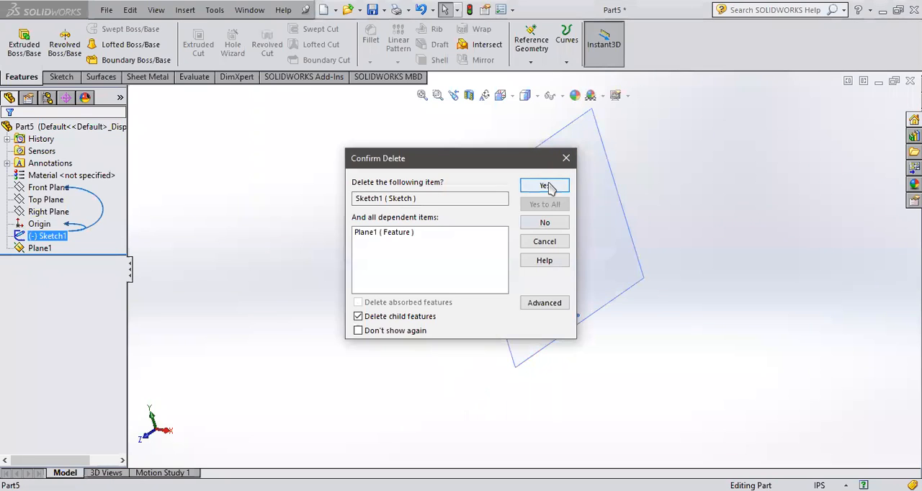
{"action": "left_click", "coordinate": [546, 185]}
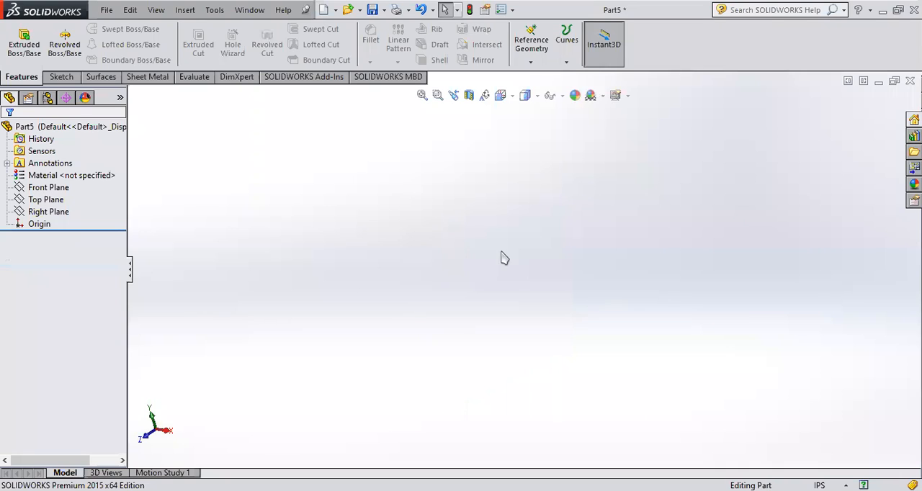
- Start a new 3D sketch in the part
{"action": "left_click", "coordinate": [62, 76]}
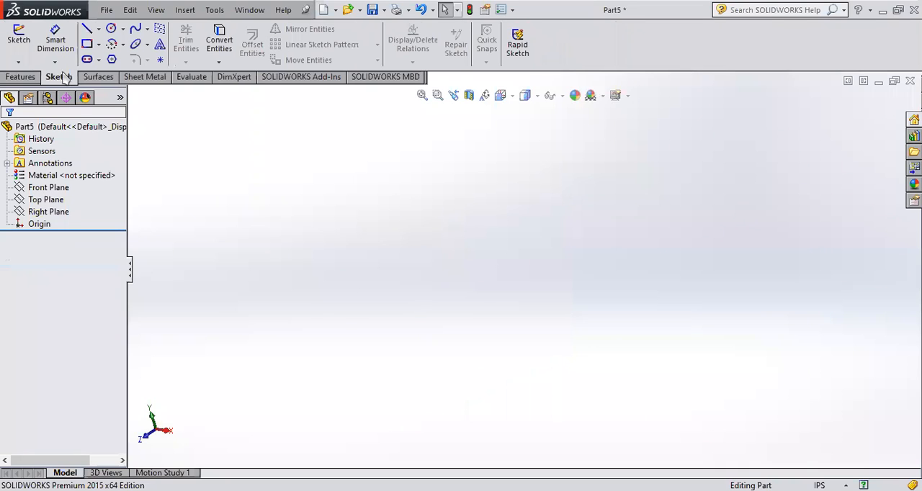
{"action": "left_click", "coordinate": [19, 62]}
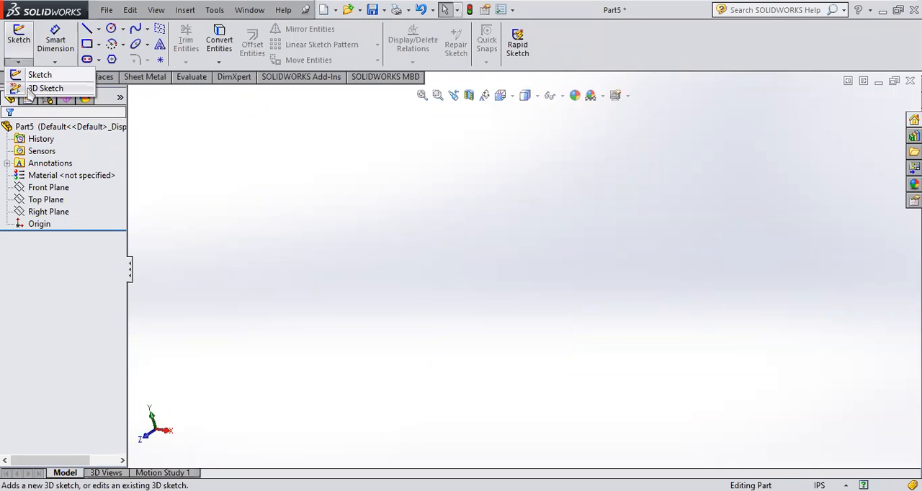
{"action": "left_click", "coordinate": [28, 87]}
- Draw six connected lines spiralling outward from the origin in the XY plane, alternating along X and Y, and end the line chain
{"action": "left_click", "coordinate": [88, 29]}
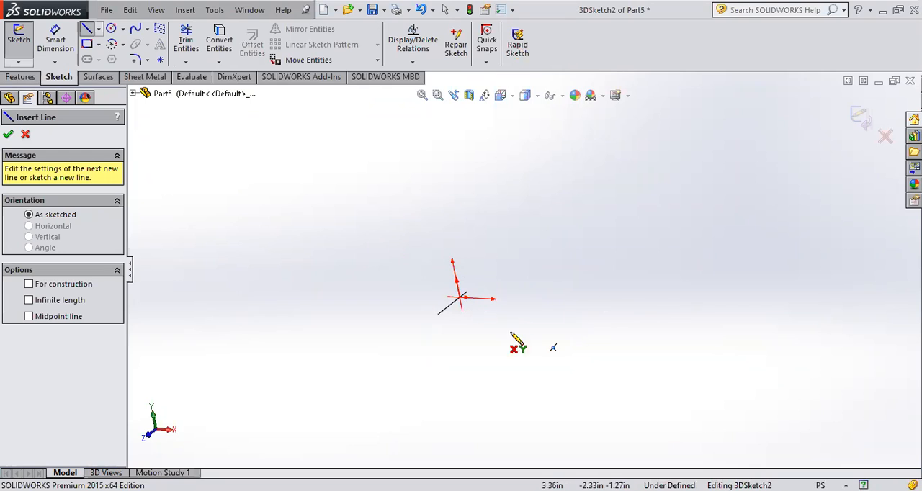
{"action": "middle_click_drag", "start_coordinate": [484, 333], "coordinate": [491, 352]}
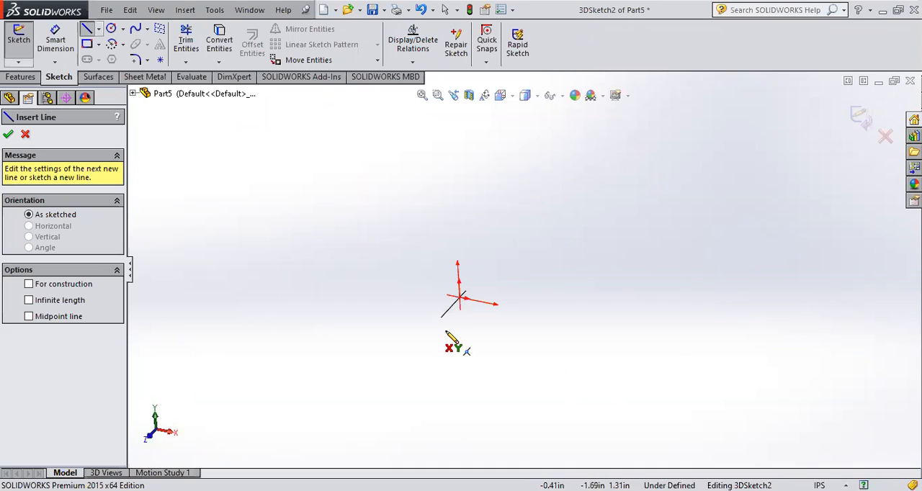
{"action": "left_click", "coordinate": [460, 296]}
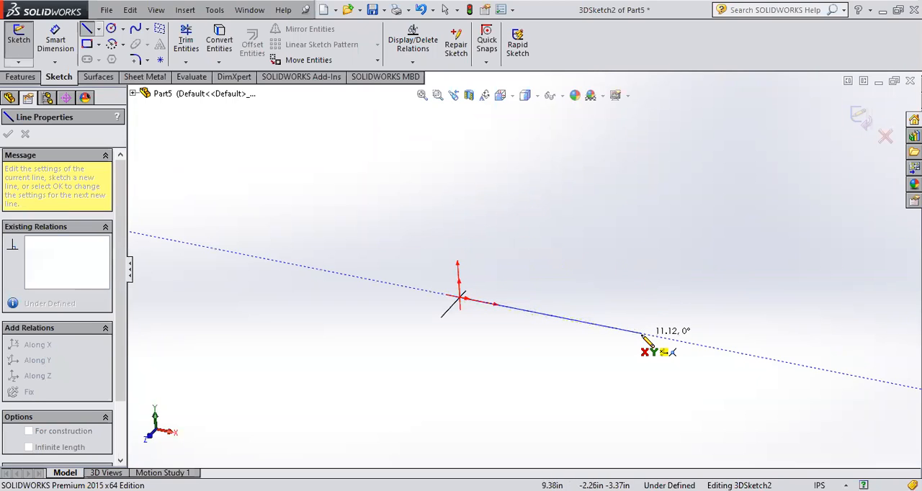
{"action": "left_click", "coordinate": [641, 333]}
{"action": "left_click", "coordinate": [631, 156]}
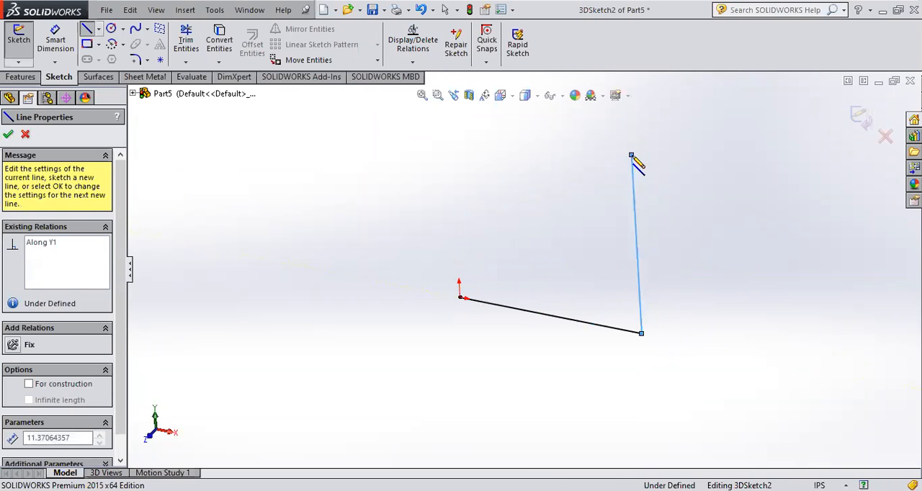
{"action": "left_click", "coordinate": [381, 105]}
{"action": "left_click", "coordinate": [396, 375]}
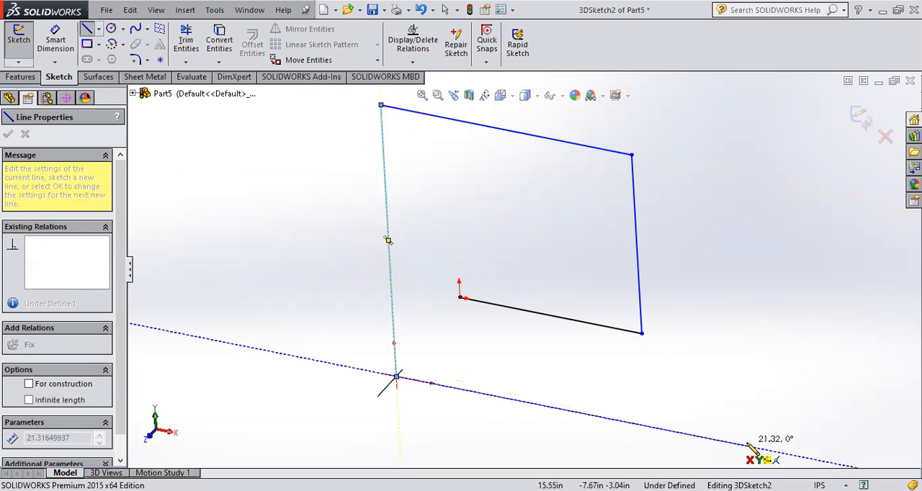
{"action": "left_click", "coordinate": [714, 439]}
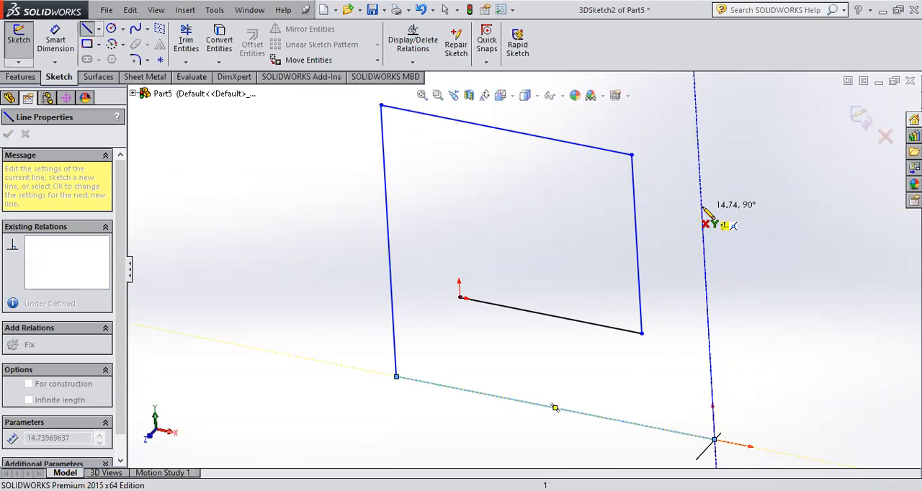
{"action": "left_click", "coordinate": [704, 208]}
{"action": "mouse_move", "coordinate": [704, 208]}
{"action": "middle_mouse_down"}
{"action": "mouse_move", "coordinate": [682, 264]}
{"action": "mouse_move", "coordinate": [710, 212]}
{"action": "mouse_move", "coordinate": [716, 222]}
{"action": "mouse_move", "coordinate": [656, 268]}
{"action": "middle_mouse_up"}
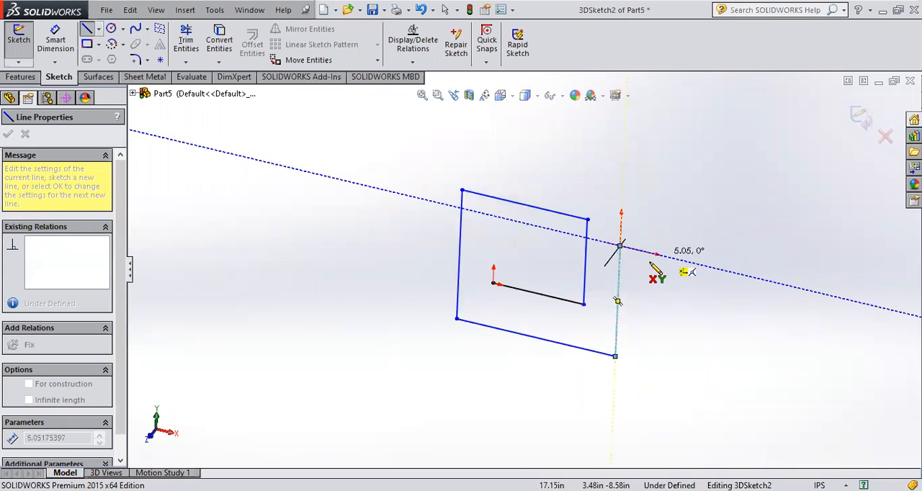
{"action": "mouse_move", "coordinate": [623, 246]}
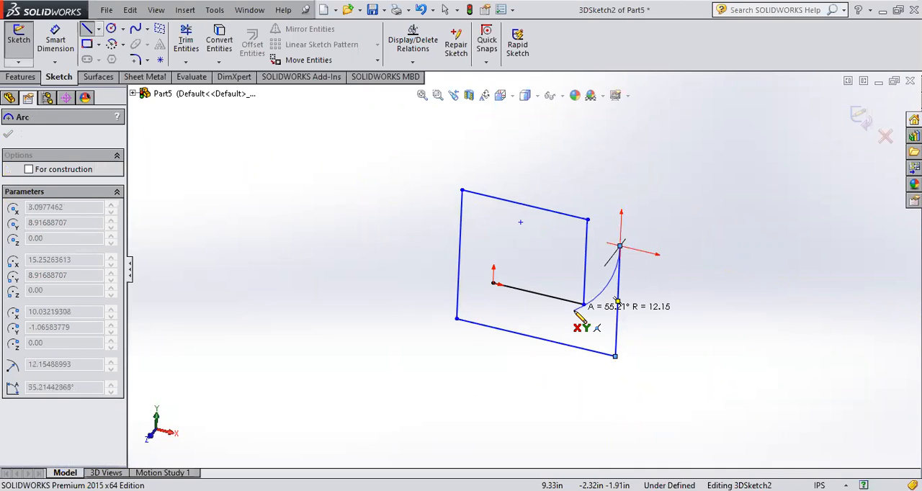
{"action": "key", "text": "Escape"}
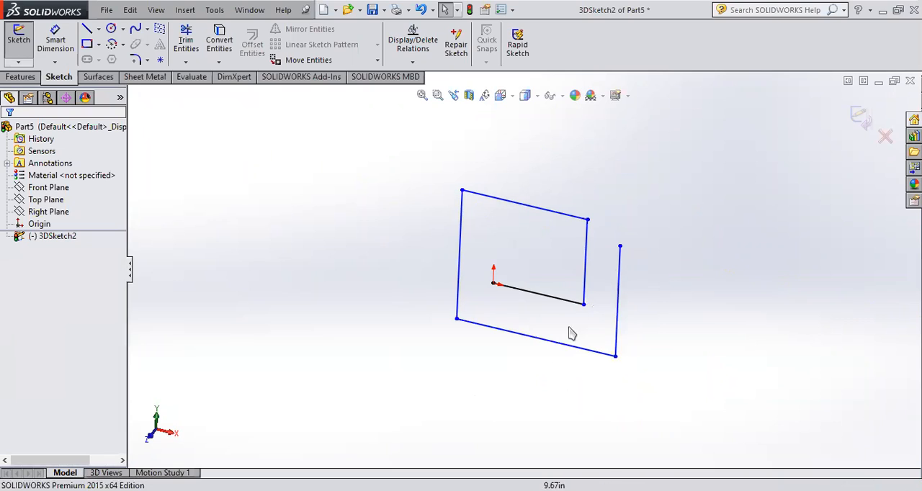
- Continue the path from its free endpoint in the YZ plane with seven connected lines alternating along Z and Y, starting about 33 in toward +Z
{"action": "middle_click_drag", "start_coordinate": [566, 329], "coordinate": [533, 385]}
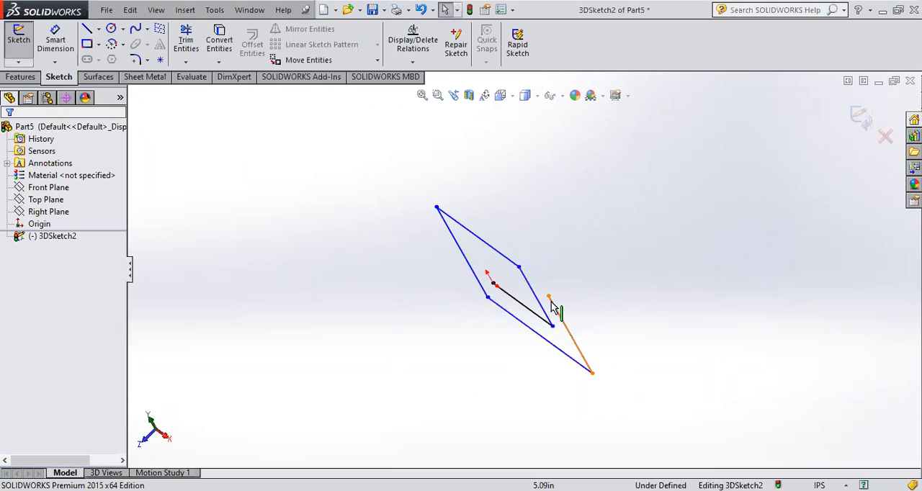
{"action": "middle_click_drag", "start_coordinate": [465, 389], "coordinate": [501, 366]}
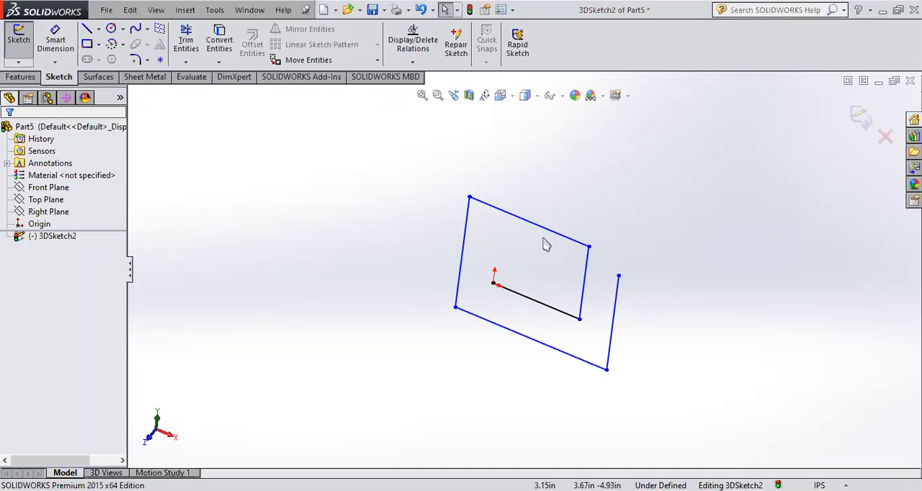
{"action": "left_click", "coordinate": [87, 30]}
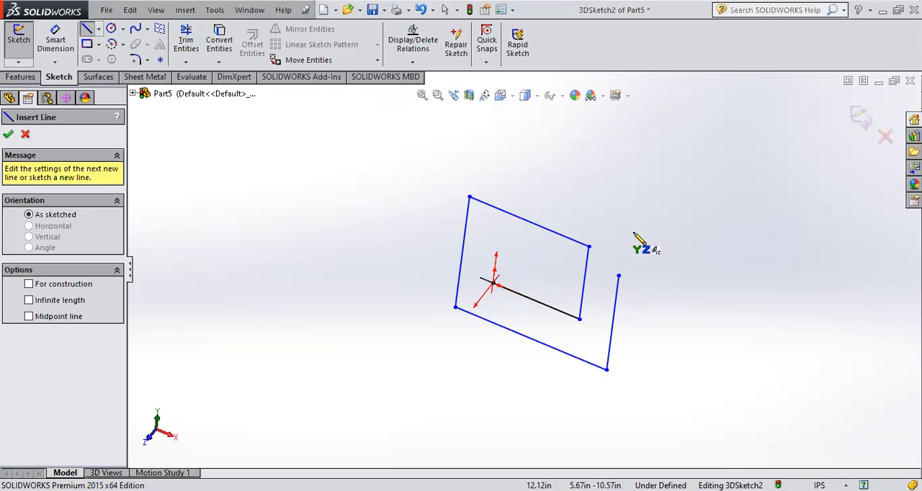
{"action": "scroll", "coordinate": [634, 240], "scroll_direction": "up", "scroll_amount": 2}
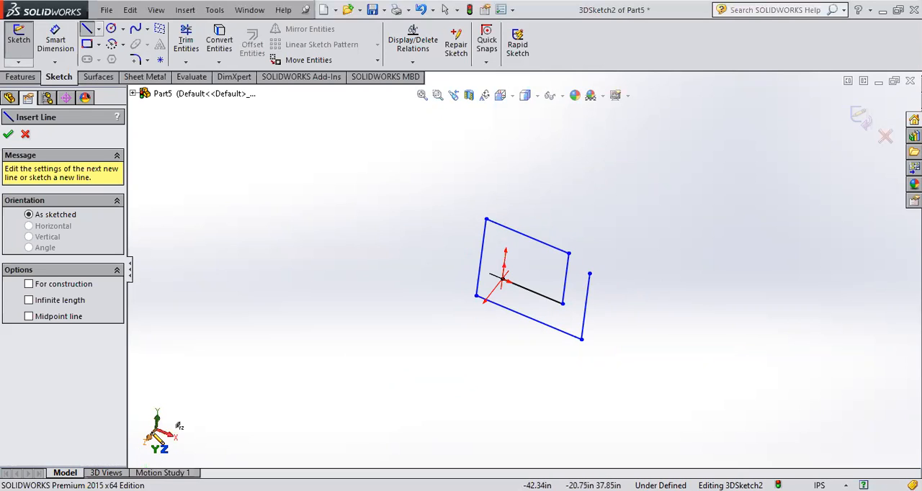
{"action": "left_click", "coordinate": [589, 274]}
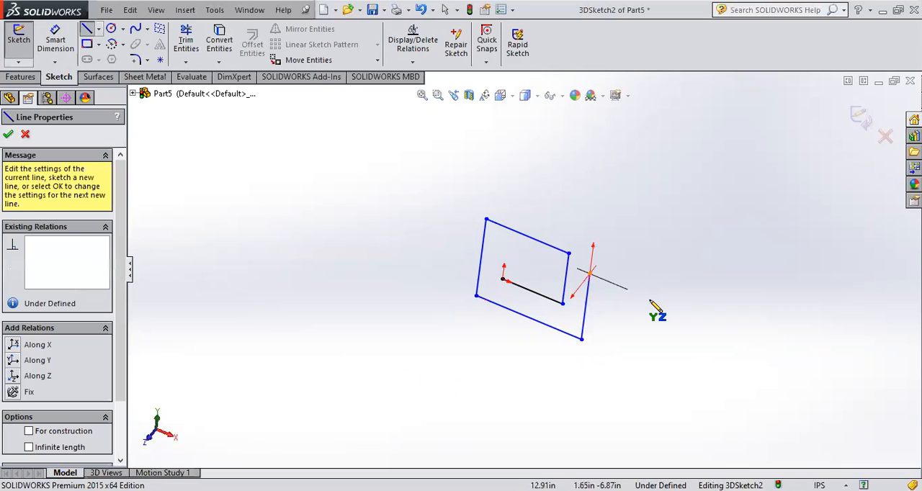
{"action": "left_click", "coordinate": [498, 390]}
{"action": "left_click", "coordinate": [523, 198]}
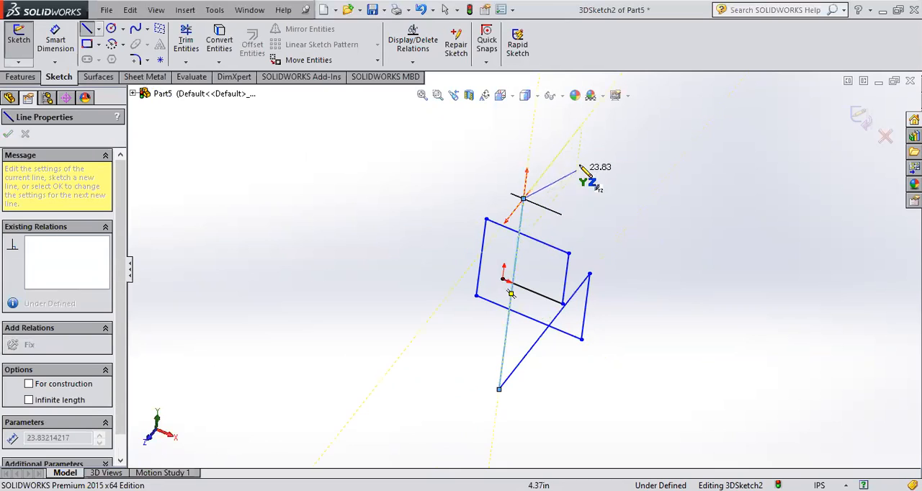
{"action": "left_click", "coordinate": [570, 139]}
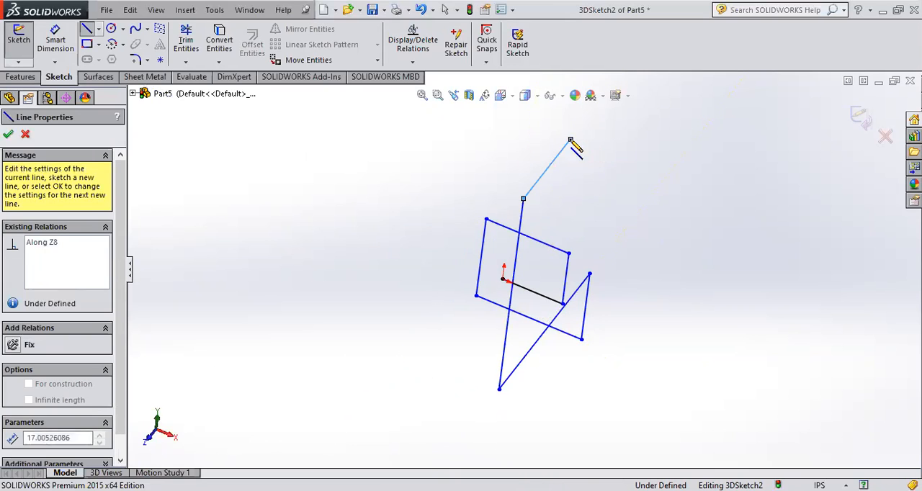
{"action": "left_click", "coordinate": [560, 221]}
{"action": "mouse_move", "coordinate": [608, 173]}
{"action": "middle_mouse_down"}
{"action": "mouse_move", "coordinate": [626, 180]}
{"action": "mouse_move", "coordinate": [582, 160]}
{"action": "mouse_move", "coordinate": [593, 165]}
{"action": "mouse_move", "coordinate": [583, 181]}
{"action": "middle_mouse_up"}
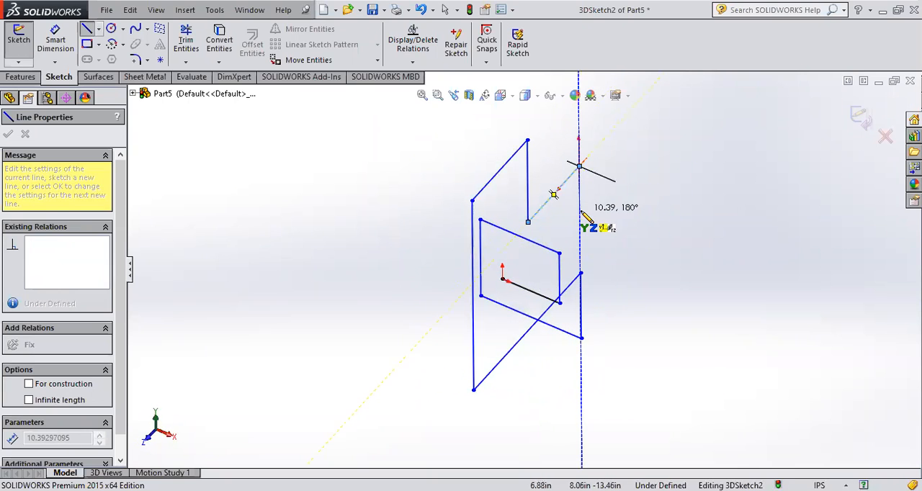
{"action": "left_click", "coordinate": [579, 216]}
{"action": "left_click", "coordinate": [624, 167]}
- Switch the sketching plane to ZX, extend the path with six connected lines alternating along X and Z, and close the 3D sketch
{"action": "mouse_move", "coordinate": [627, 172]}
{"action": "middle_mouse_down"}
{"action": "mouse_move", "coordinate": [641, 177]}
{"action": "mouse_move", "coordinate": [617, 166]}
{"action": "mouse_move", "coordinate": [617, 181]}
{"action": "mouse_move", "coordinate": [652, 174]}
{"action": "middle_mouse_up"}
{"action": "key", "text": "Tab"}
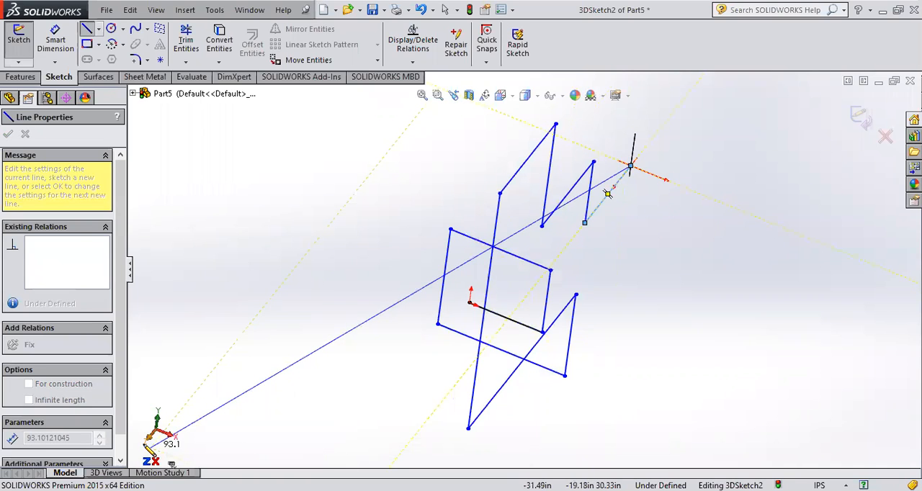
{"action": "left_click", "coordinate": [746, 215]}
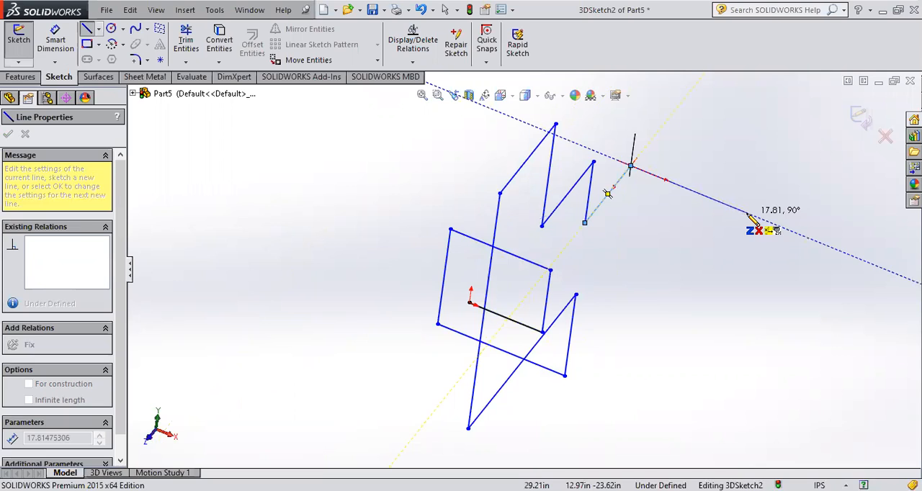
{"action": "left_click", "coordinate": [706, 263]}
{"action": "left_click", "coordinate": [793, 241]}
{"action": "left_click", "coordinate": [874, 272]}
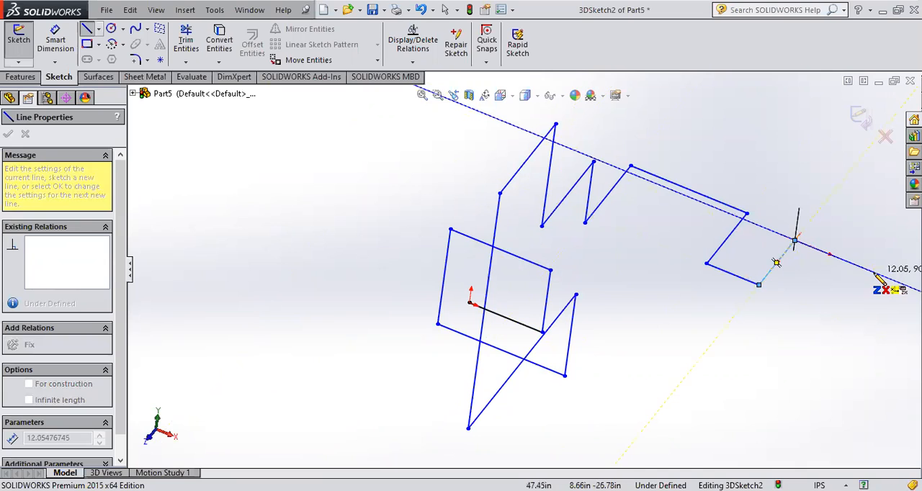
{"action": "left_click", "coordinate": [787, 383]}
{"action": "mouse_move", "coordinate": [787, 383]}
{"action": "middle_mouse_down"}
{"action": "mouse_move", "coordinate": [795, 335]}
{"action": "mouse_move", "coordinate": [774, 319]}
{"action": "mouse_move", "coordinate": [744, 337]}
{"action": "mouse_move", "coordinate": [770, 350]}
{"action": "mouse_move", "coordinate": [785, 331]}
{"action": "mouse_move", "coordinate": [763, 335]}
{"action": "mouse_move", "coordinate": [762, 352]}
{"action": "middle_mouse_up"}
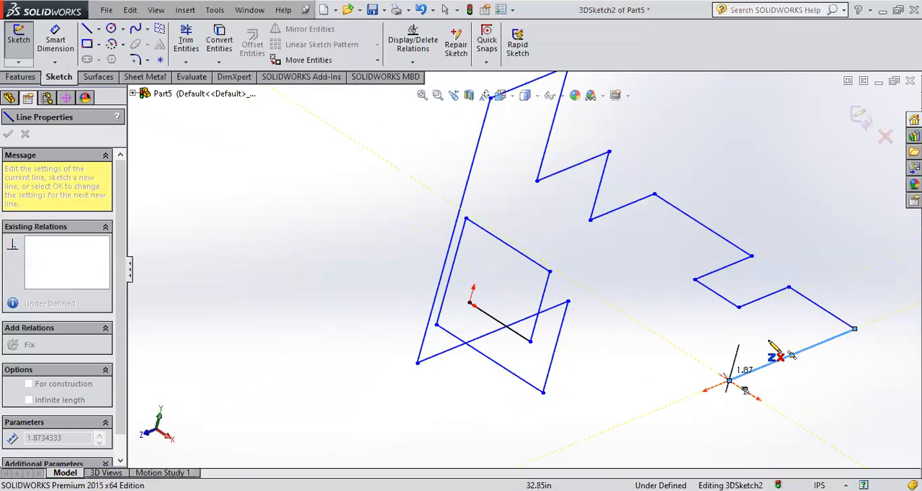
{"action": "left_click", "coordinate": [856, 114]}
- Examine the finished 3D sketch path from several angles and up close
{"action": "middle_click_drag", "start_coordinate": [632, 323], "coordinate": [590, 337]}
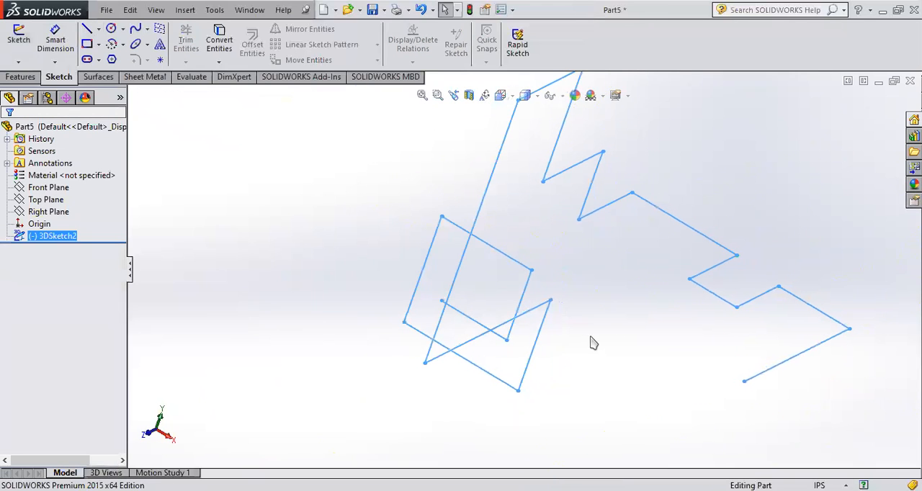
{"action": "middle_click_drag", "start_coordinate": [536, 374], "coordinate": [516, 365]}
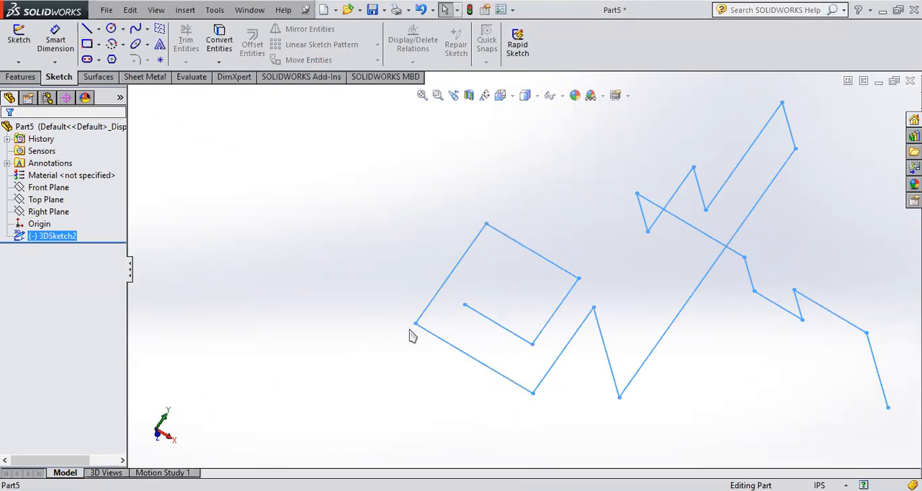
{"action": "mouse_move", "coordinate": [516, 360]}
{"action": "middle_mouse_down"}
{"action": "mouse_move", "coordinate": [437, 302]}
{"action": "mouse_move", "coordinate": [548, 326]}
{"action": "mouse_move", "coordinate": [580, 362]}
{"action": "mouse_move", "coordinate": [805, 334]}
{"action": "middle_mouse_up"}
{"action": "scroll", "coordinate": [596, 291], "scroll_direction": "up", "scroll_amount": 2}
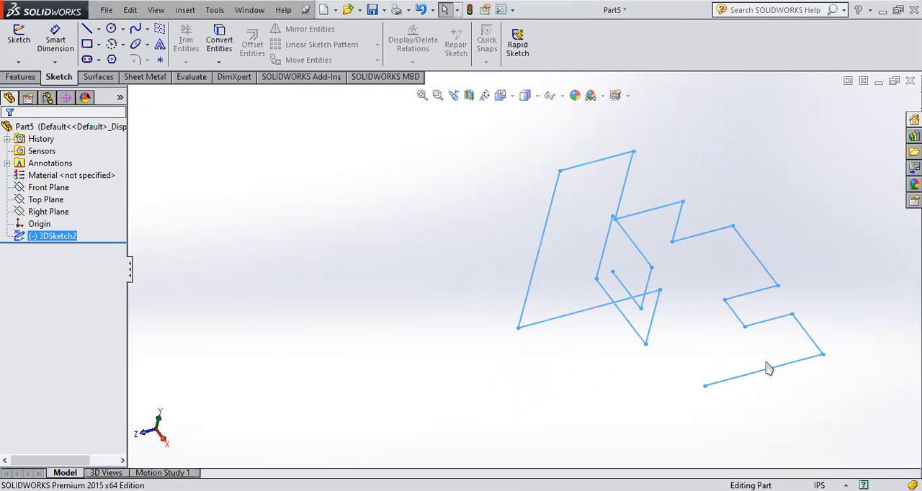
{"action": "mouse_move", "coordinate": [726, 398]}
{"action": "middle_mouse_down"}
{"action": "mouse_move", "coordinate": [745, 356]}
{"action": "mouse_move", "coordinate": [771, 339]}
{"action": "mouse_move", "coordinate": [753, 328]}
{"action": "middle_mouse_up"}
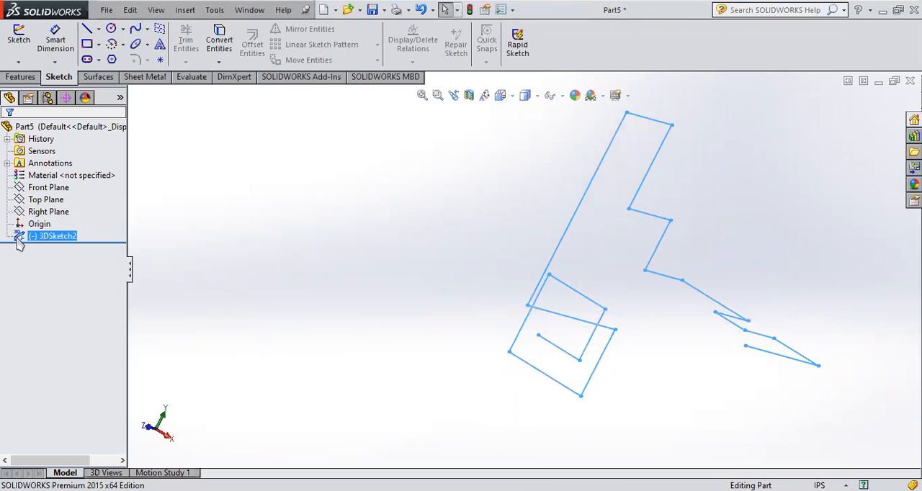
{"action": "mouse_move", "coordinate": [659, 384]}
{"action": "middle_mouse_down"}
{"action": "mouse_move", "coordinate": [638, 366]}
{"action": "mouse_move", "coordinate": [653, 386]}
{"action": "middle_mouse_up"}
{"action": "scroll", "coordinate": [733, 395], "scroll_direction": "down", "scroll_amount": 1}
{"action": "scroll", "coordinate": [753, 369], "scroll_direction": "down", "scroll_amount": 2}
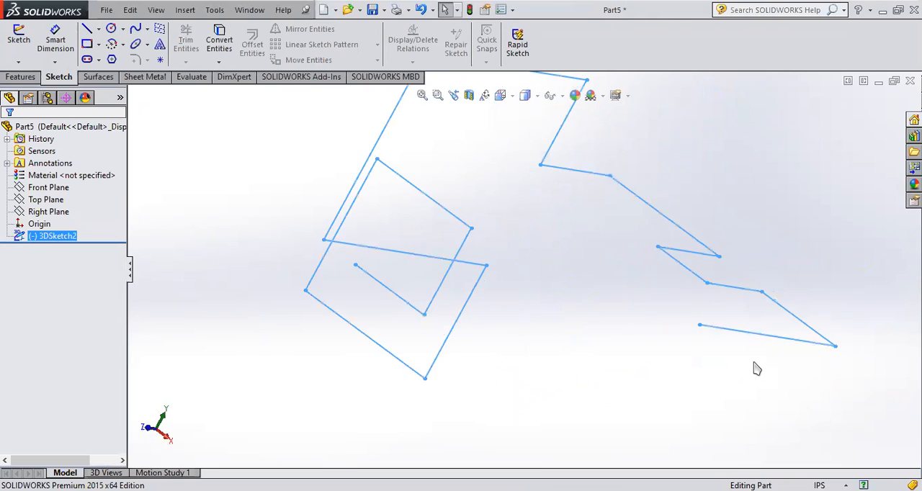
{"action": "middle_click_drag", "start_coordinate": [810, 329], "coordinate": [727, 397]}
{"action": "scroll", "coordinate": [667, 391], "scroll_direction": "up", "scroll_amount": 3}
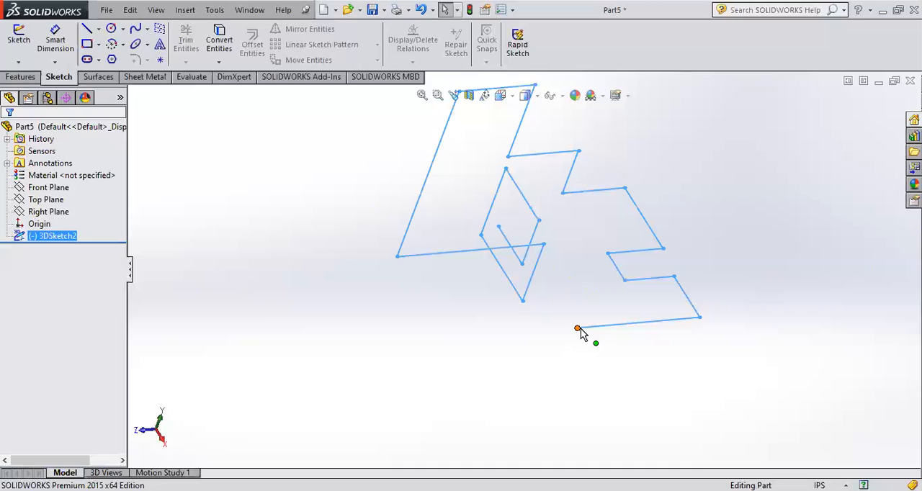
- Create a reference plane perpendicular to the 3D path's last line and coincident with that line's free endpoint
{"action": "left_click", "coordinate": [33, 77]}
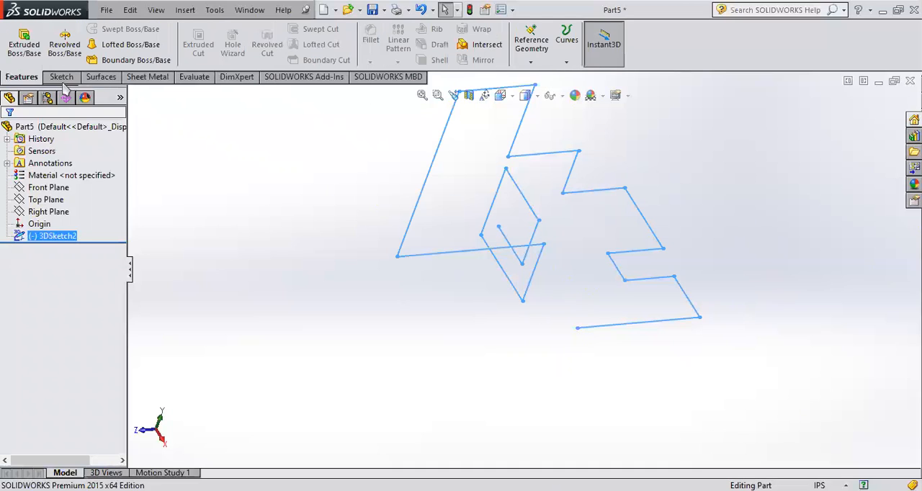
{"action": "left_click", "coordinate": [536, 48]}
{"action": "left_click", "coordinate": [494, 76]}
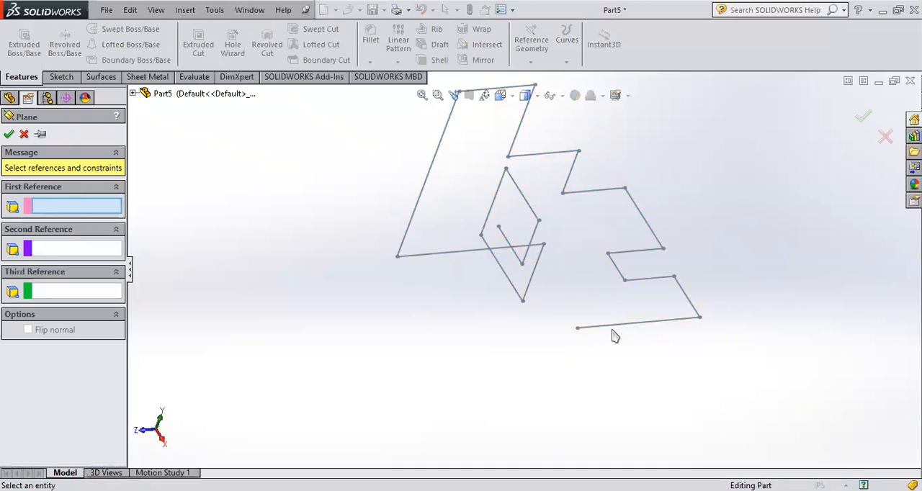
{"action": "left_click", "coordinate": [596, 329]}
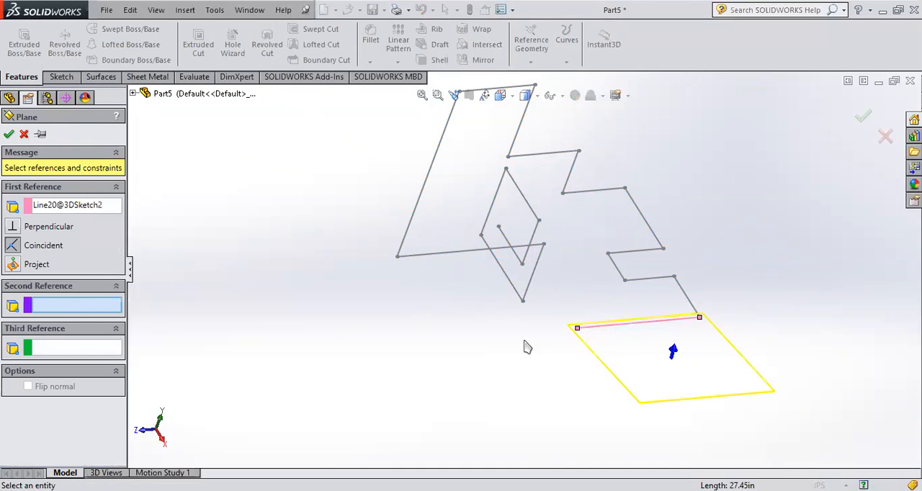
{"action": "left_click", "coordinate": [14, 227]}
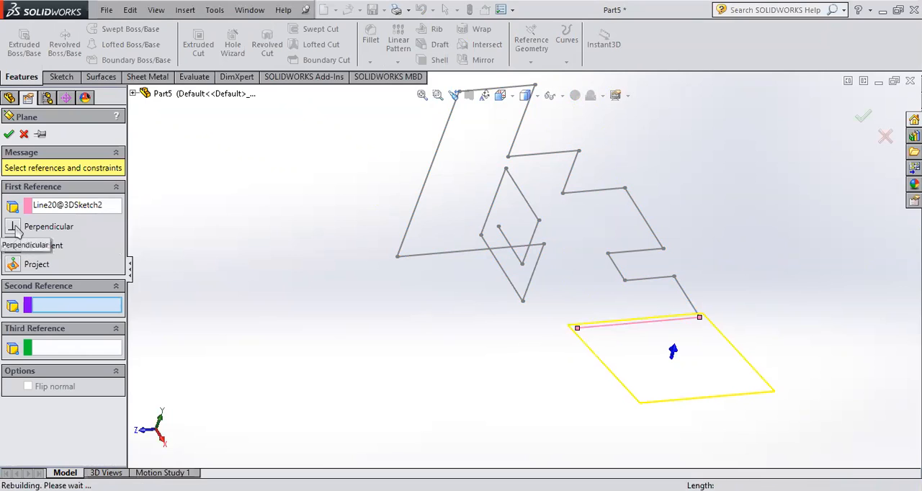
{"action": "left_click", "coordinate": [578, 329]}
{"action": "mouse_move", "coordinate": [661, 371]}
{"action": "middle_mouse_down"}
{"action": "mouse_move", "coordinate": [627, 381]}
{"action": "mouse_move", "coordinate": [642, 375]}
{"action": "middle_mouse_up"}
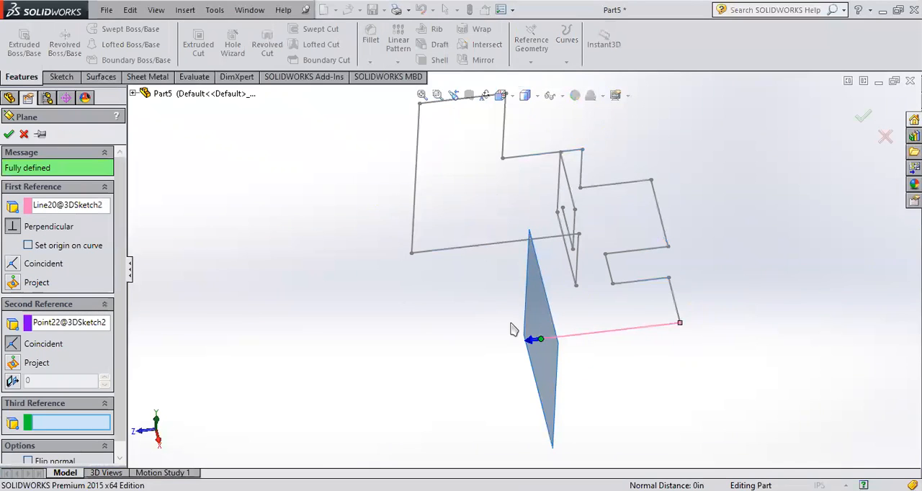
{"action": "middle_click_drag", "start_coordinate": [512, 329], "coordinate": [668, 300]}
{"action": "left_click", "coordinate": [864, 115]}
{"action": "middle_click_drag", "start_coordinate": [771, 208], "coordinate": [679, 352]}
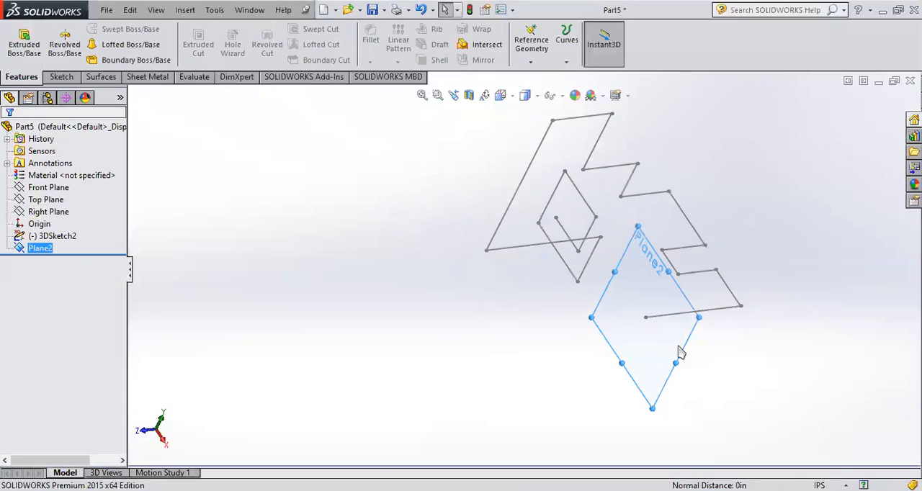
- Sketch a small circle on the new reference plane, centred on the 3D path's free endpoint, and close the sketch
{"action": "left_click", "coordinate": [32, 248]}
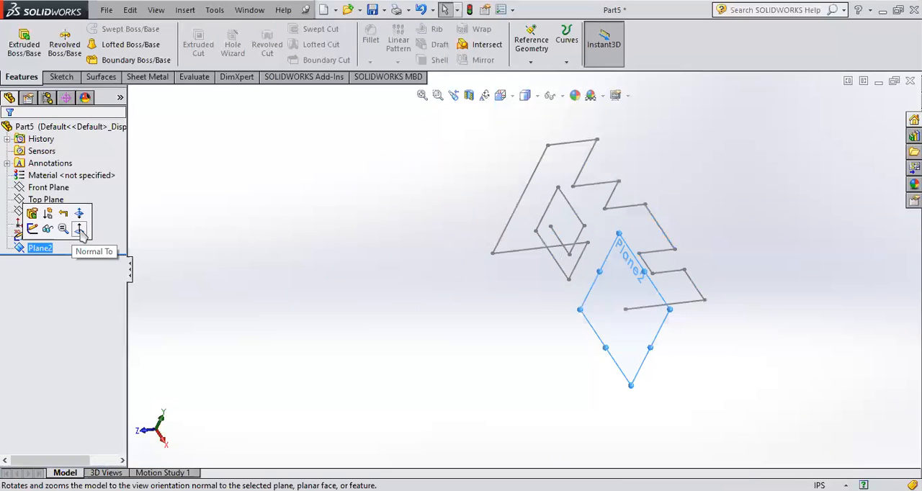
{"action": "left_click", "coordinate": [69, 229]}
{"action": "left_click", "coordinate": [20, 248]}
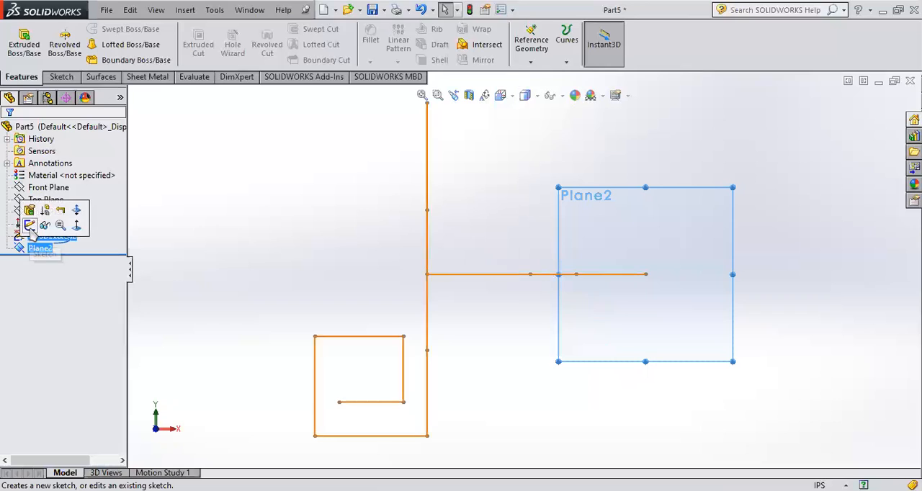
{"action": "left_click", "coordinate": [27, 229]}
{"action": "left_click", "coordinate": [110, 29]}
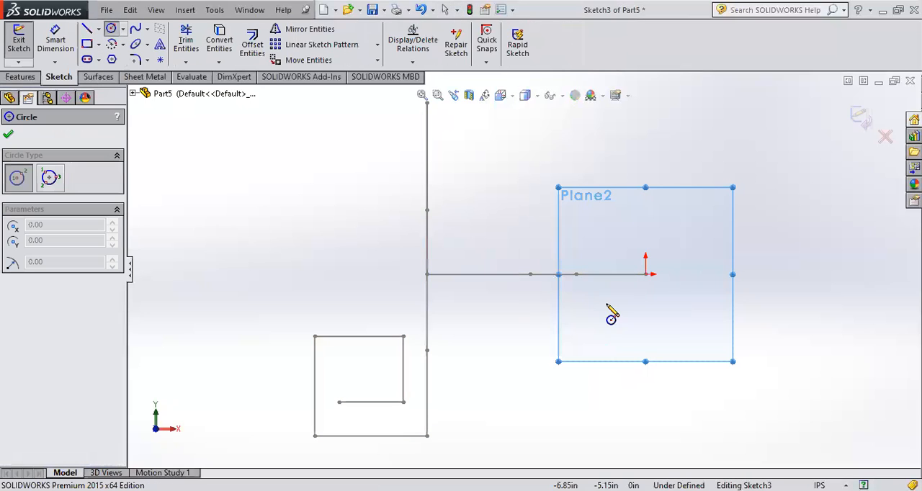
{"action": "left_click", "coordinate": [645, 274]}
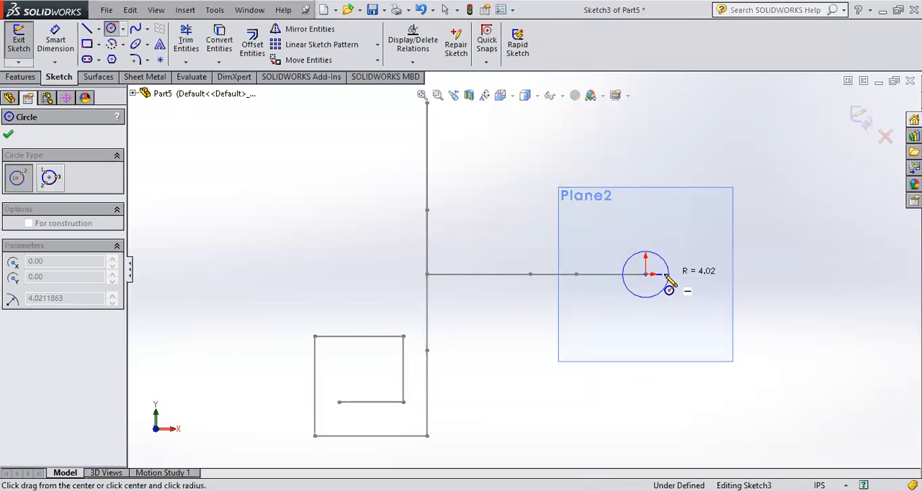
{"action": "left_click", "coordinate": [656, 279]}
{"action": "left_click", "coordinate": [859, 119]}
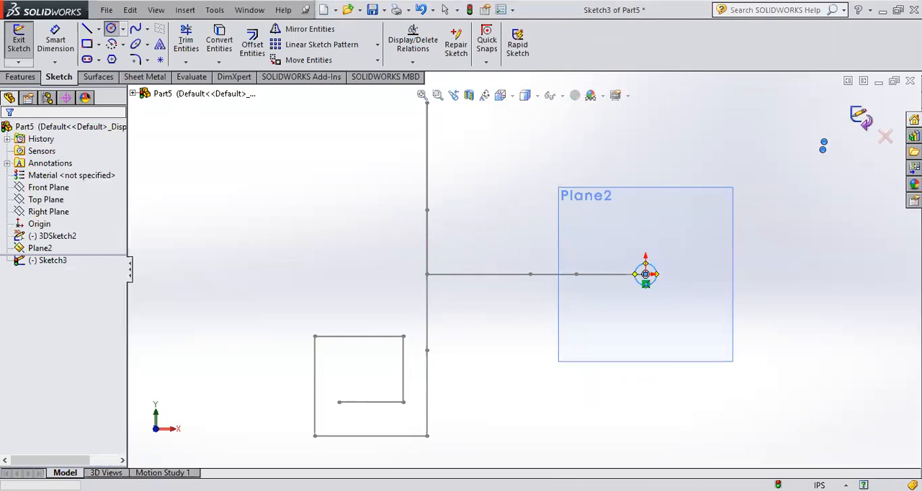
- Examine the circle profile, the reference plane and the 3D path from several angles
{"action": "middle_click_drag", "start_coordinate": [773, 231], "coordinate": [726, 323]}
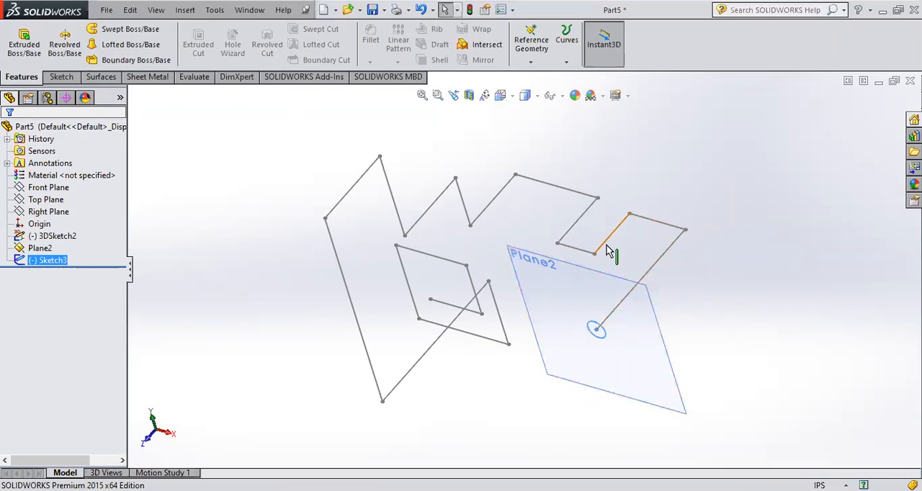
{"action": "middle_click_drag", "start_coordinate": [445, 230], "coordinate": [544, 346]}
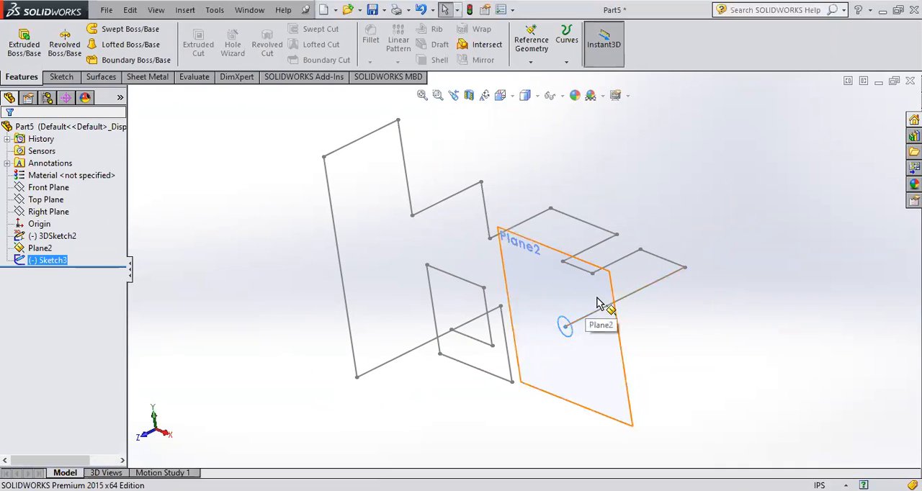
{"action": "mouse_move", "coordinate": [730, 343]}
{"action": "middle_mouse_down"}
{"action": "mouse_move", "coordinate": [732, 325]}
{"action": "mouse_move", "coordinate": [657, 344]}
{"action": "middle_mouse_up"}
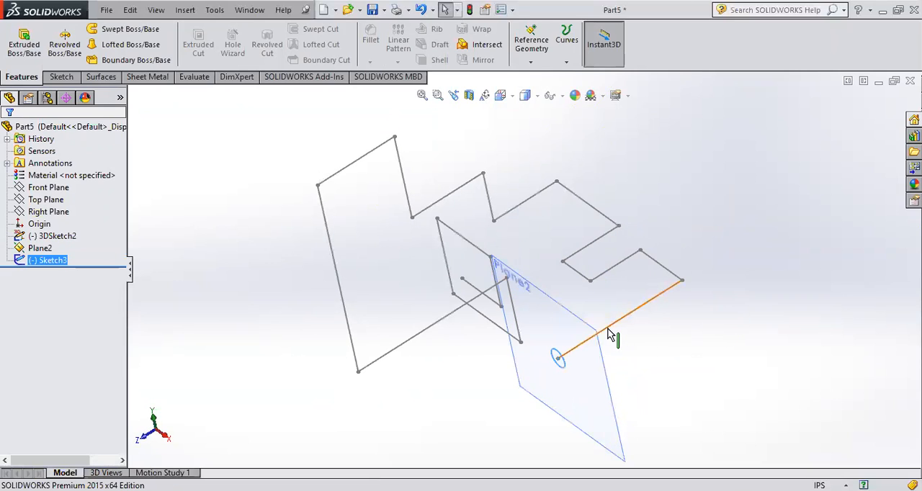
{"action": "scroll", "coordinate": [559, 360], "scroll_direction": "up", "scroll_amount": 1}
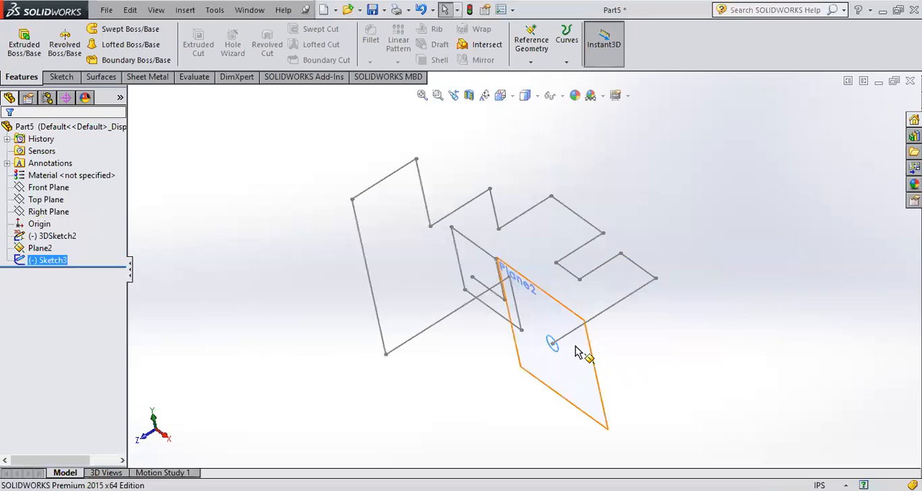
{"action": "middle_click_drag", "start_coordinate": [556, 340], "coordinate": [494, 332]}
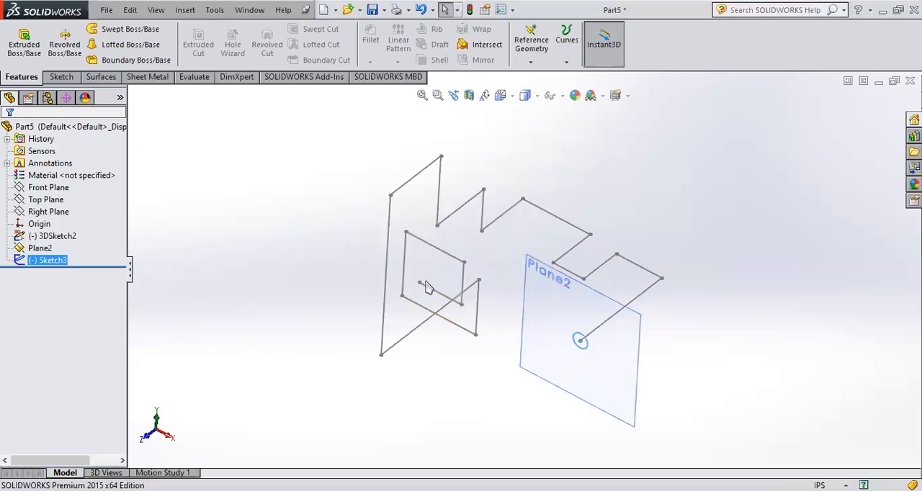
{"action": "mouse_move", "coordinate": [420, 287]}
{"action": "middle_mouse_down"}
{"action": "mouse_move", "coordinate": [461, 253]}
{"action": "mouse_move", "coordinate": [496, 300]}
{"action": "mouse_move", "coordinate": [469, 279]}
{"action": "middle_mouse_up"}
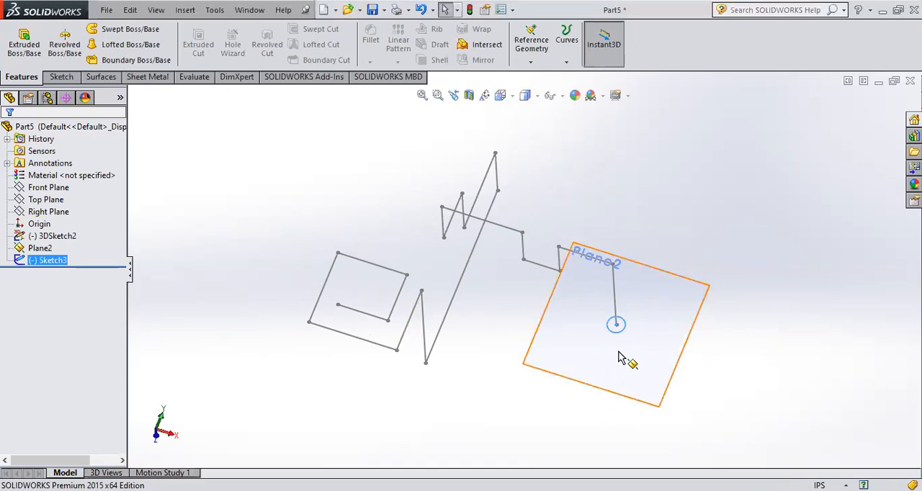
{"action": "middle_click_drag", "start_coordinate": [619, 351], "coordinate": [616, 341]}
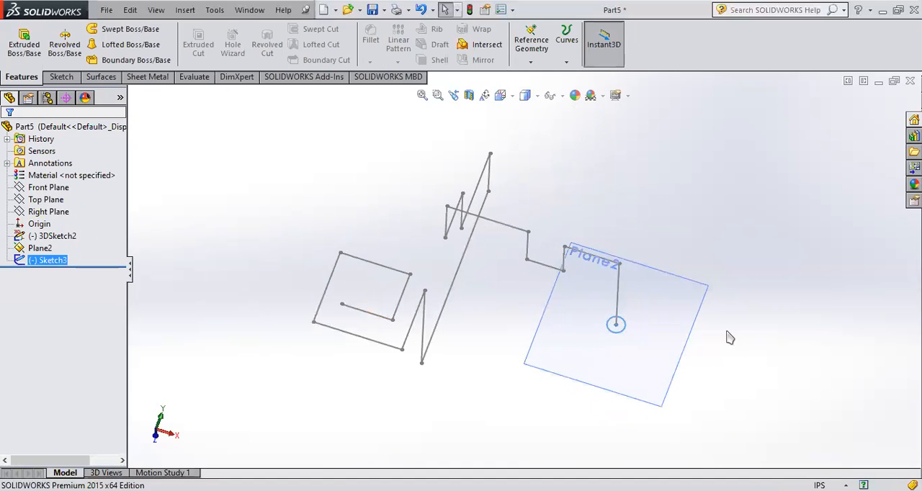
{"action": "middle_click_drag", "start_coordinate": [673, 338], "coordinate": [624, 377]}
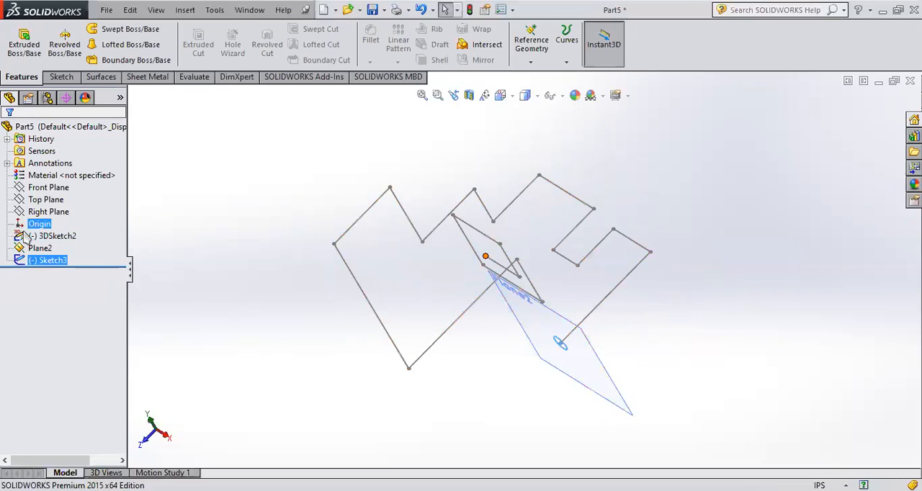
{"action": "middle_click_drag", "start_coordinate": [391, 329], "coordinate": [463, 339]}
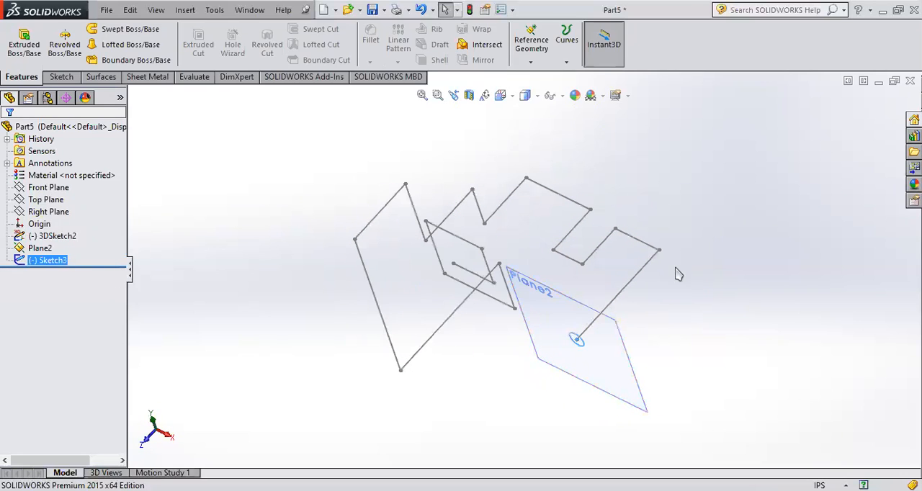
- Review the first and second references that define the reference plane at the path's end
{"action": "left_click", "coordinate": [40, 248]}
{"action": "left_click", "coordinate": [32, 217]}
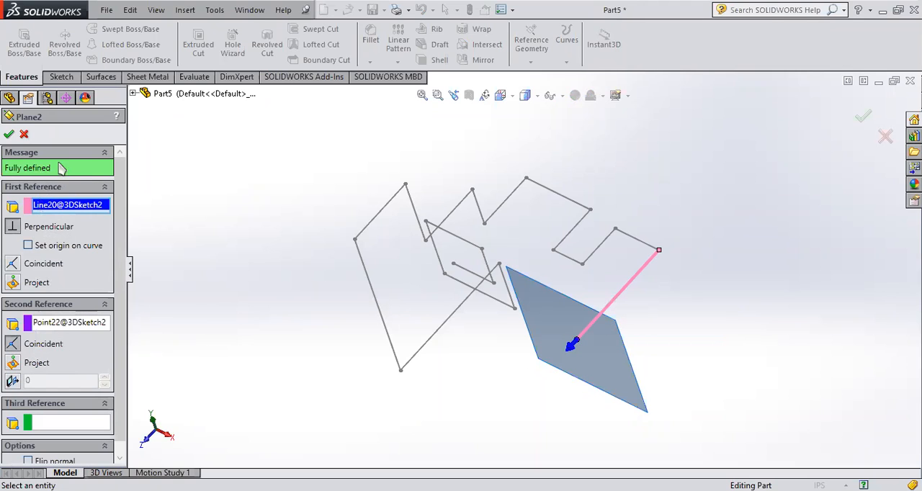
{"action": "left_click", "coordinate": [9, 135]}
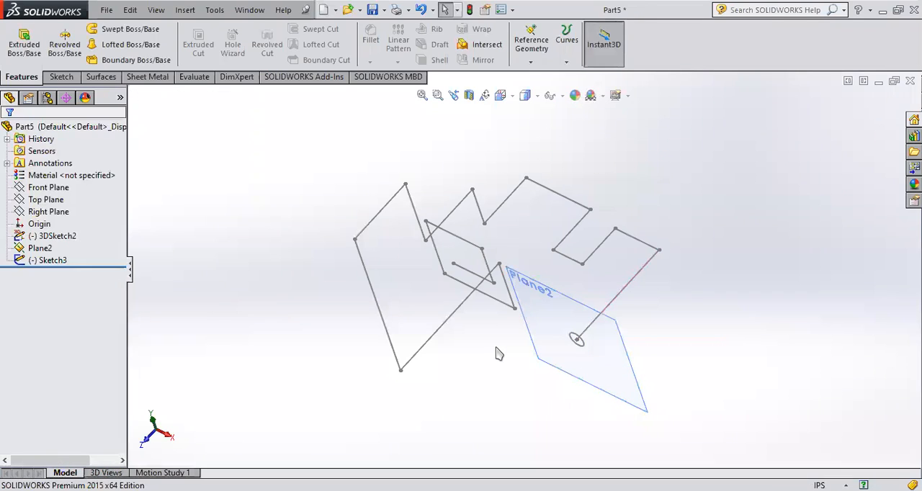
- Create a swept boss using the circle sketch as the profile and the 3D sketch as the path
{"action": "middle_click_drag", "start_coordinate": [494, 352], "coordinate": [576, 351]}
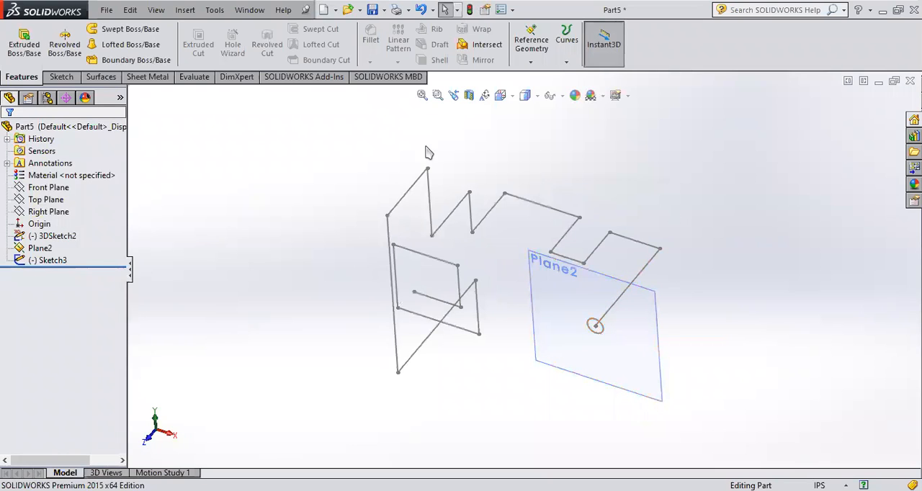
{"action": "left_click", "coordinate": [124, 29]}
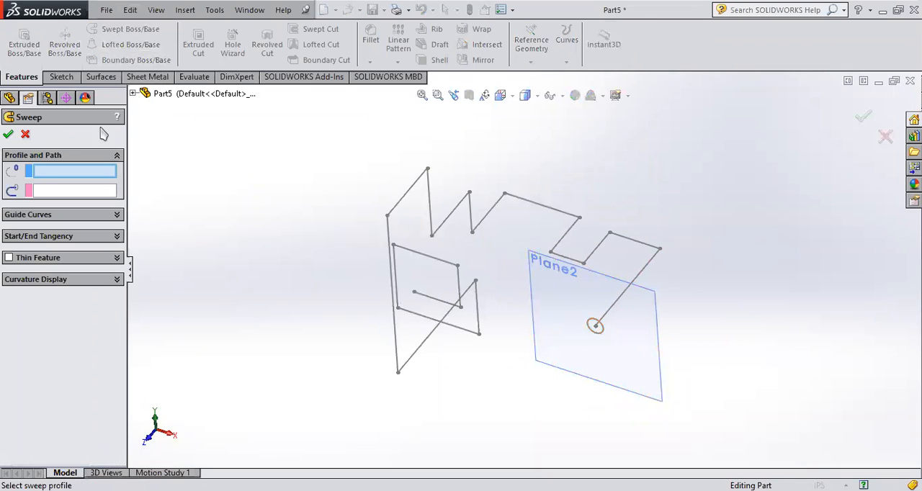
{"action": "left_click", "coordinate": [593, 327]}
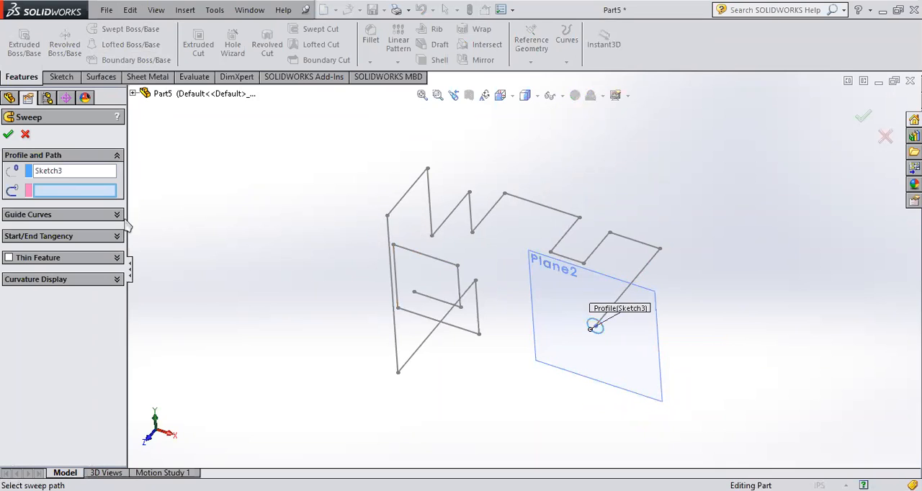
{"action": "left_click", "coordinate": [640, 278]}
{"action": "middle_click_drag", "start_coordinate": [644, 270], "coordinate": [814, 236]}
{"action": "left_click", "coordinate": [863, 115]}
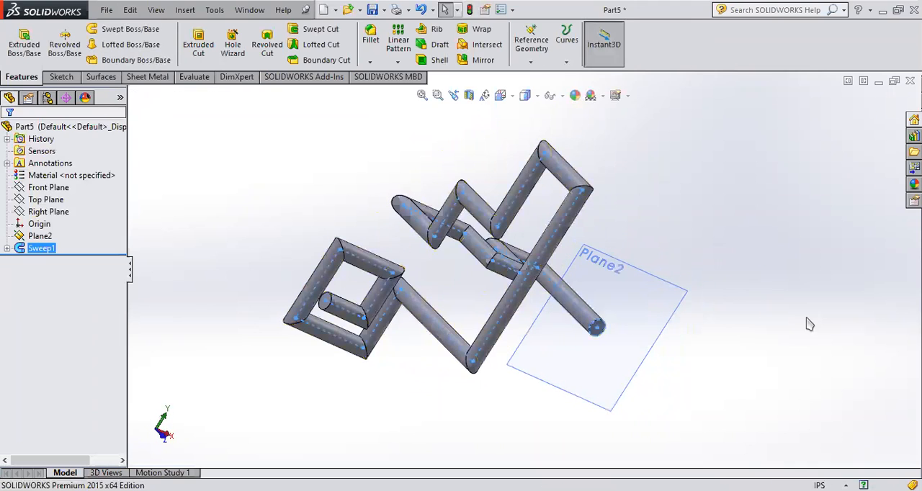
- Examine the swept solid from several angles, including its corners and the end face at the reference plane
{"action": "middle_click_drag", "start_coordinate": [705, 403], "coordinate": [685, 382]}
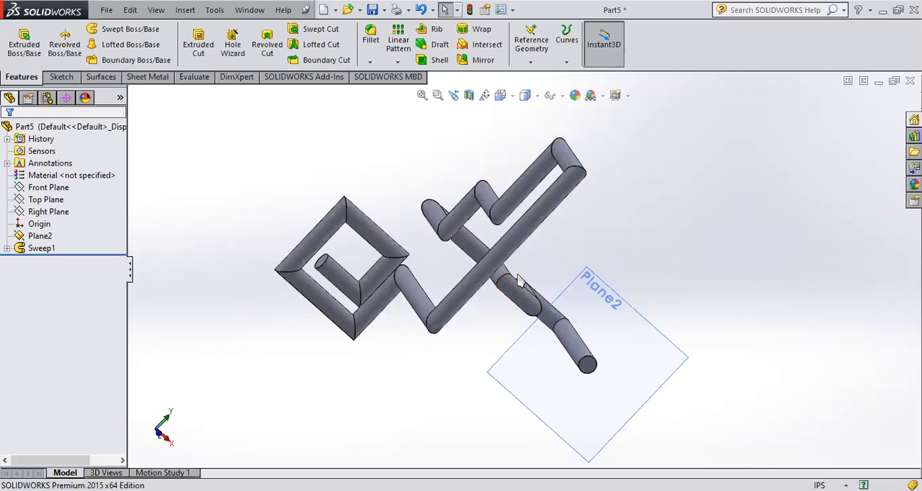
{"action": "middle_click_drag", "start_coordinate": [430, 306], "coordinate": [404, 353]}
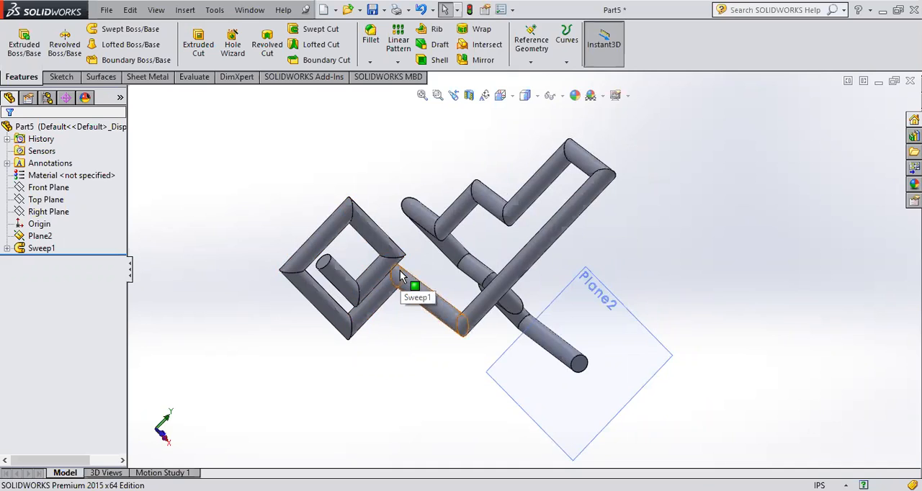
{"action": "middle_click_drag", "start_coordinate": [397, 275], "coordinate": [401, 289]}
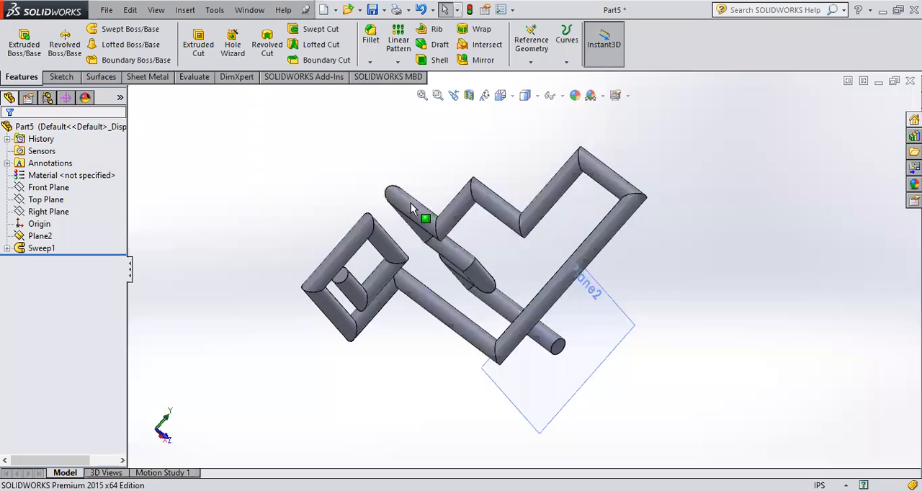
{"action": "middle_click_drag", "start_coordinate": [410, 204], "coordinate": [379, 272]}
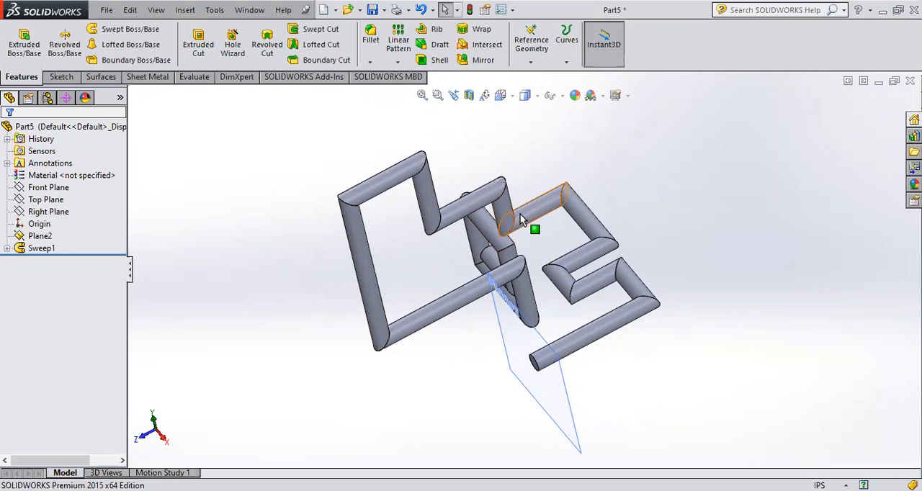
{"action": "middle_click_drag", "start_coordinate": [563, 404], "coordinate": [508, 411]}
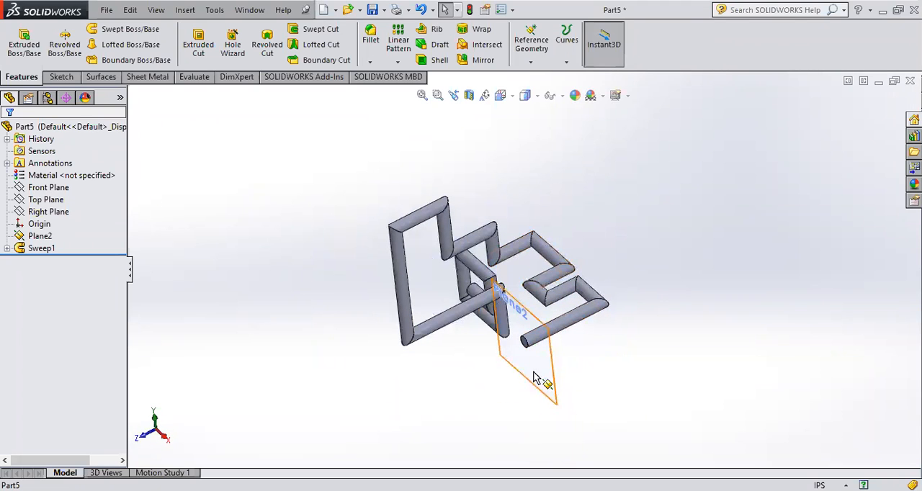
{"action": "scroll", "coordinate": [535, 380], "scroll_direction": "down", "scroll_amount": 5}
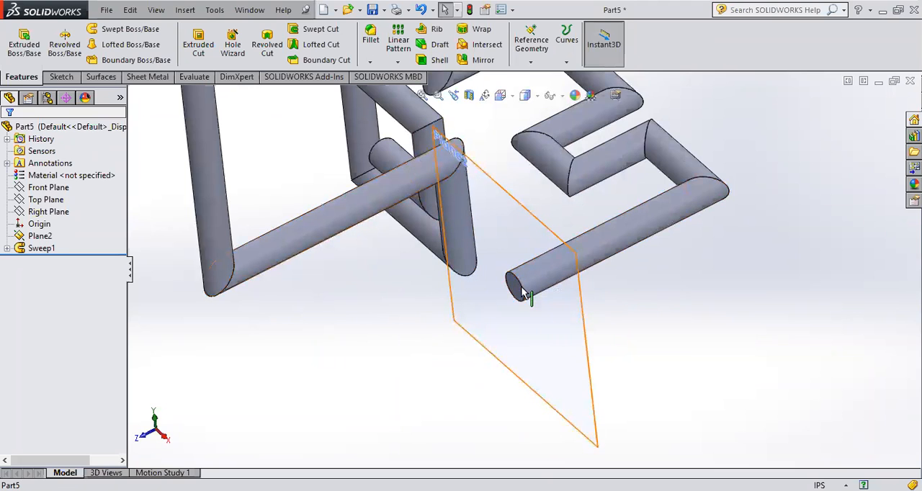
{"action": "scroll", "coordinate": [526, 297], "scroll_direction": "up", "scroll_amount": 5}
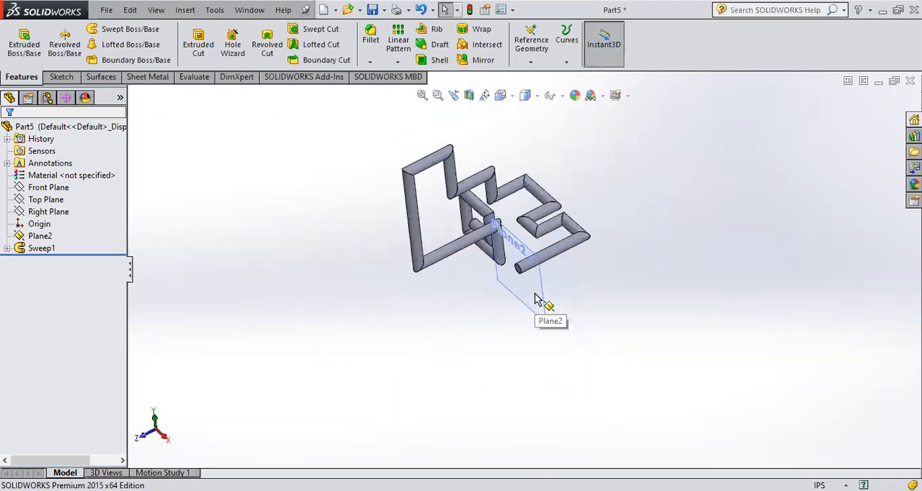
{"action": "scroll", "coordinate": [534, 299], "scroll_direction": "down", "scroll_amount": 2}
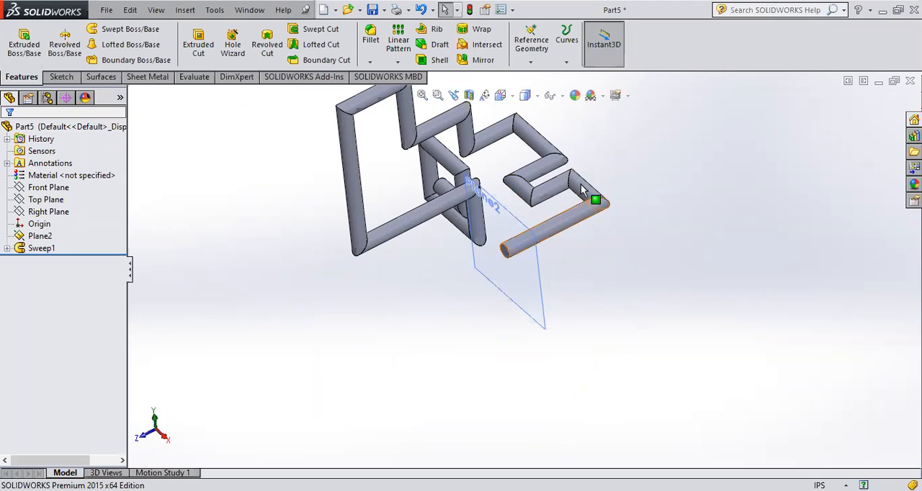
{"action": "left_click", "coordinate": [568, 63]}
{"action": "left_click", "coordinate": [569, 65]}
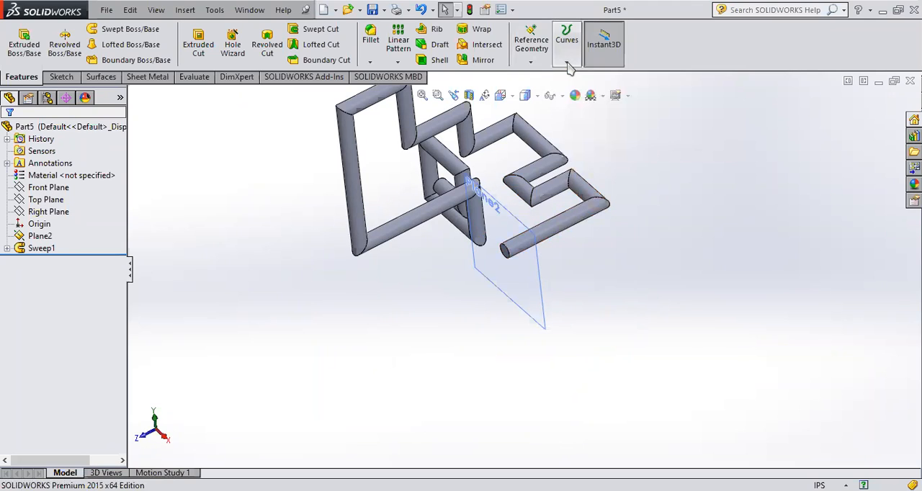
{"action": "left_click", "coordinate": [568, 65]}
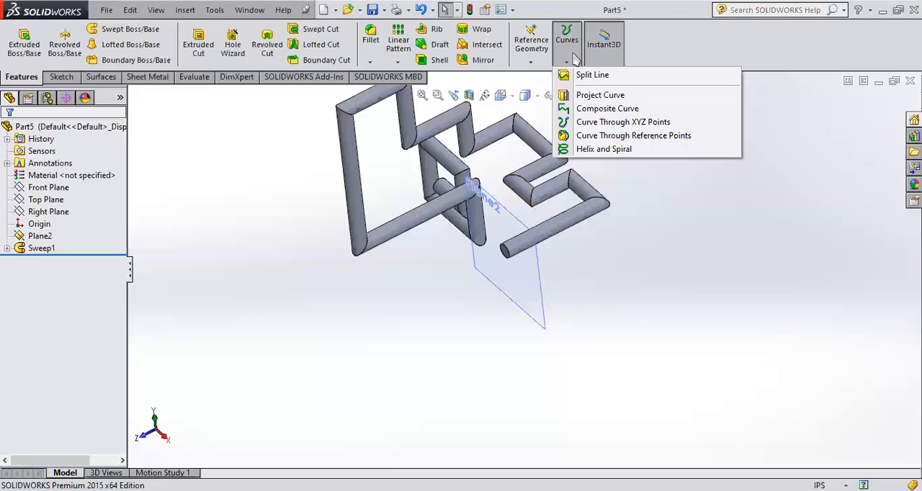
{"action": "left_click", "coordinate": [22, 247]}
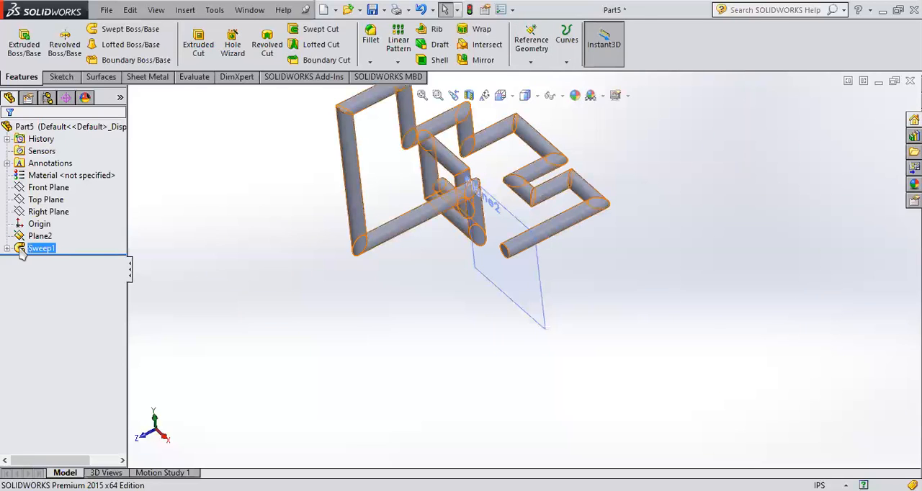
{"action": "mouse_move", "coordinate": [22, 246]}
{"action": "key", "text": "Escape"}
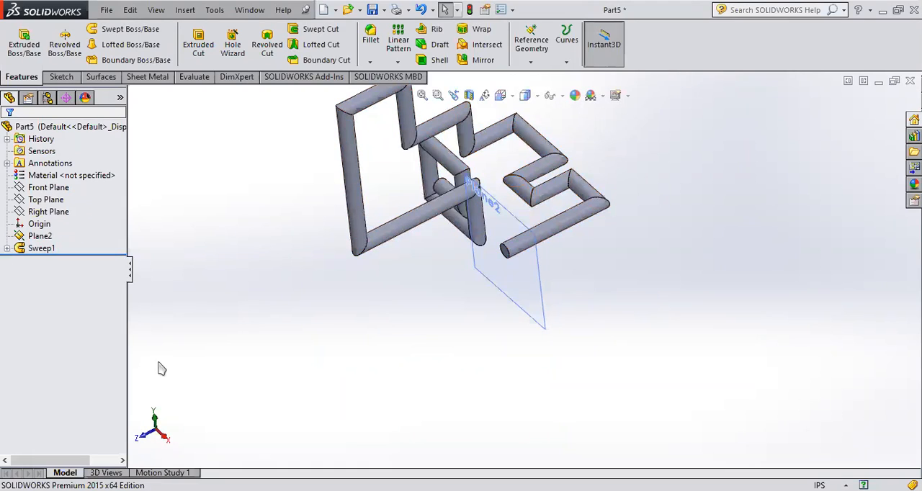
- Delete the swept feature while keeping its circle profile and 3D path sketches
{"action": "left_click", "coordinate": [7, 249]}
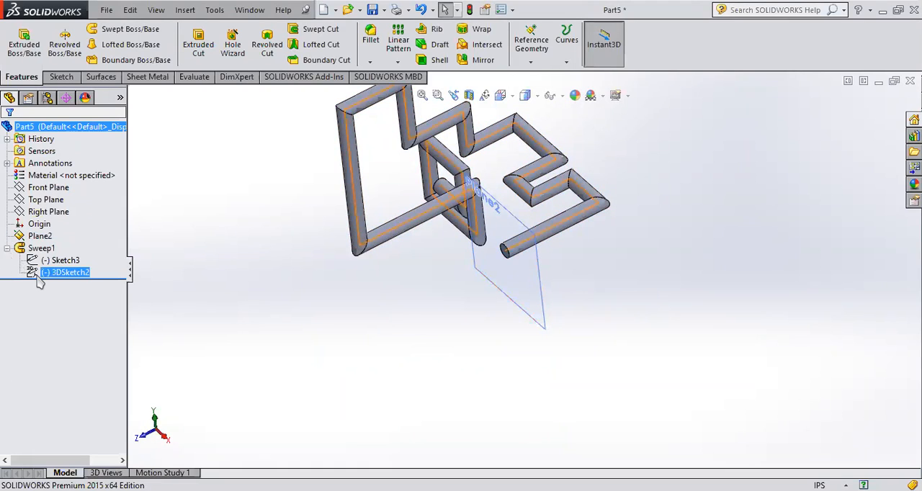
{"action": "left_click", "coordinate": [33, 249]}
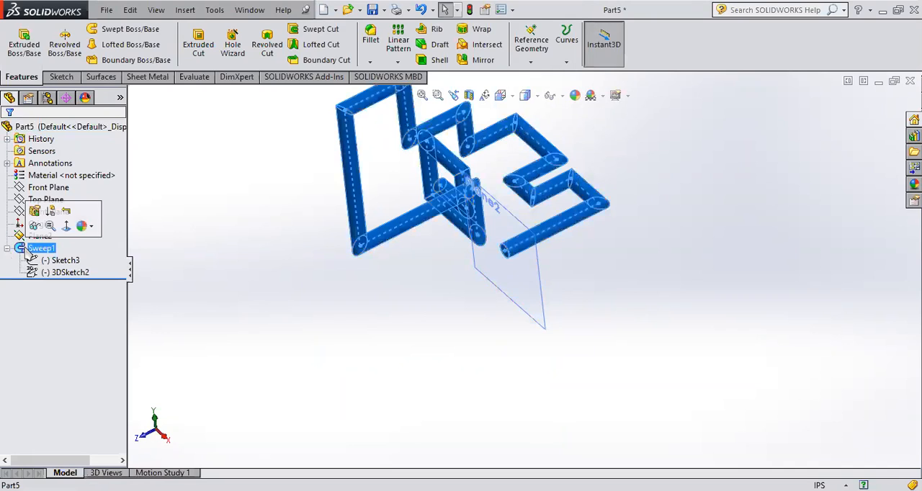
{"action": "key", "text": "Delete"}
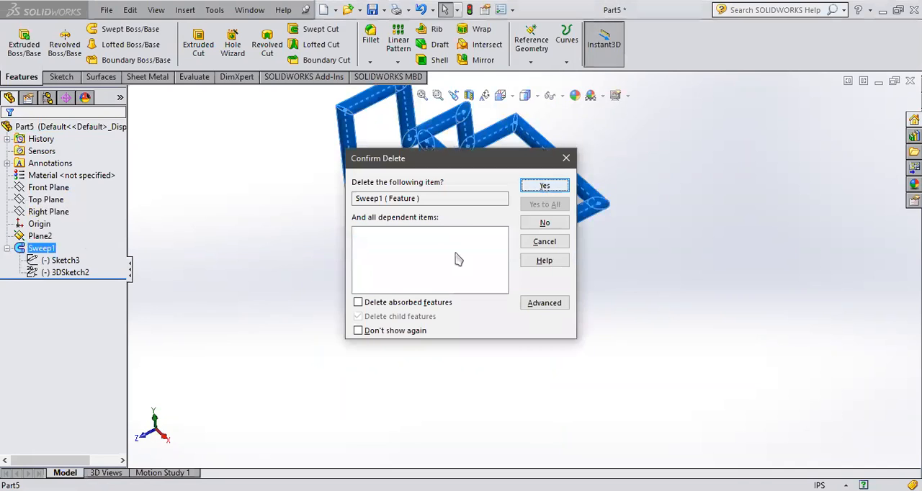
{"action": "key", "text": "Return"}
- Delete the circle profile sketch and the reference plane at the path's end, leaving only the 3D path
{"action": "scroll", "coordinate": [504, 241], "scroll_direction": "down", "scroll_amount": 5}
{"action": "left_click", "coordinate": [43, 260]}
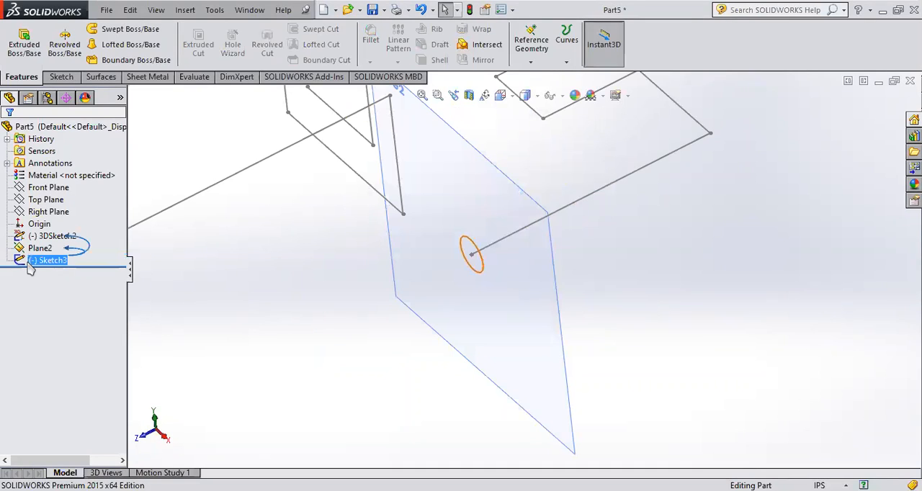
{"action": "left_click", "coordinate": [28, 260]}
{"action": "key", "text": "Delete"}
{"action": "key", "text": "Return"}
{"action": "left_click", "coordinate": [40, 247]}
{"action": "key", "text": "Delete"}
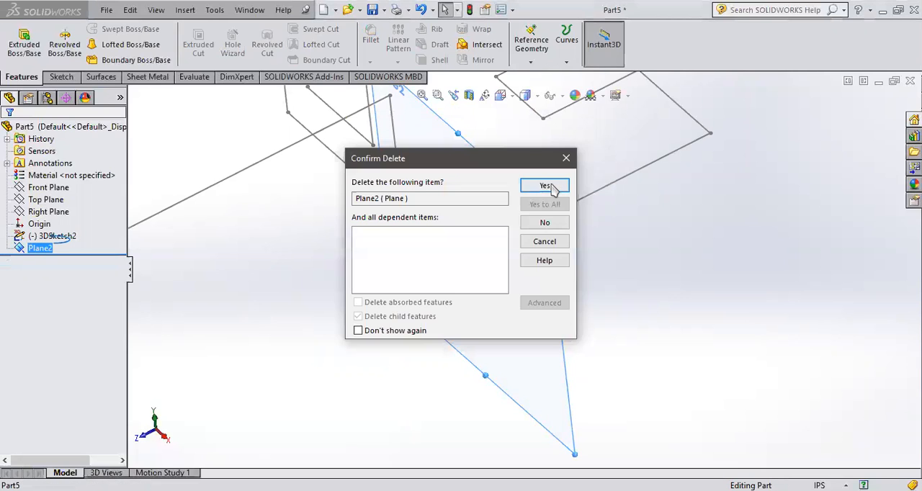
{"action": "left_click", "coordinate": [545, 186]}
{"action": "scroll", "coordinate": [490, 209], "scroll_direction": "up", "scroll_amount": 3}
- Start a new 3D sketch and draw a circle of about 4.18 in radius centred on the path's free end
{"action": "left_click", "coordinate": [59, 77]}
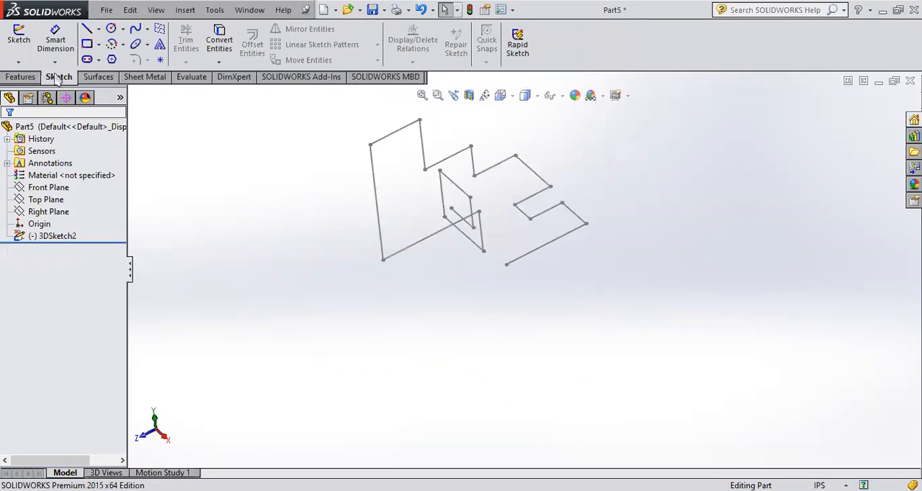
{"action": "left_click", "coordinate": [18, 61]}
{"action": "left_click", "coordinate": [32, 88]}
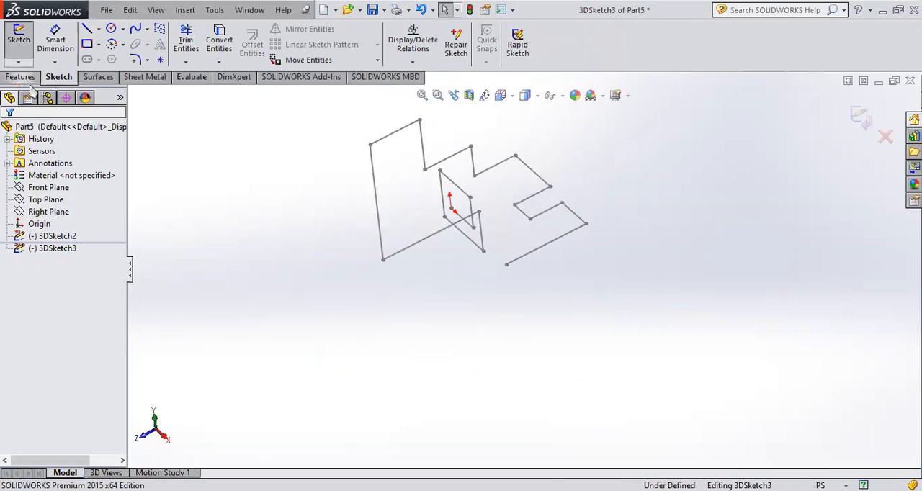
{"action": "left_click", "coordinate": [86, 28]}
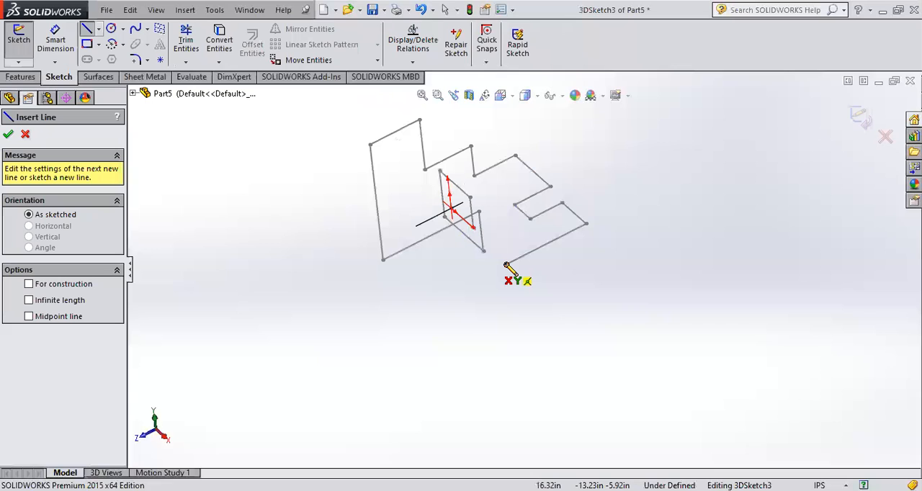
{"action": "mouse_move", "coordinate": [506, 264]}
{"action": "middle_mouse_down"}
{"action": "mouse_move", "coordinate": [513, 296]}
{"action": "mouse_move", "coordinate": [520, 263]}
{"action": "mouse_move", "coordinate": [517, 276]}
{"action": "middle_mouse_up"}
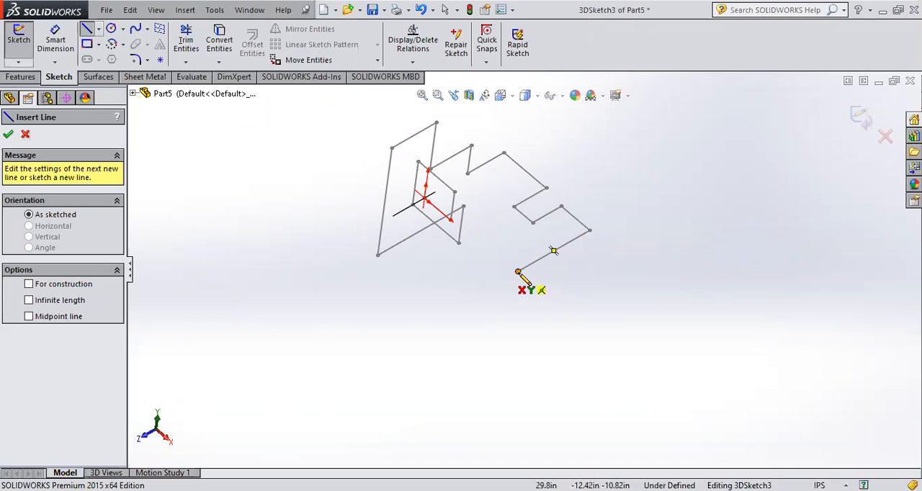
{"action": "left_click", "coordinate": [111, 28]}
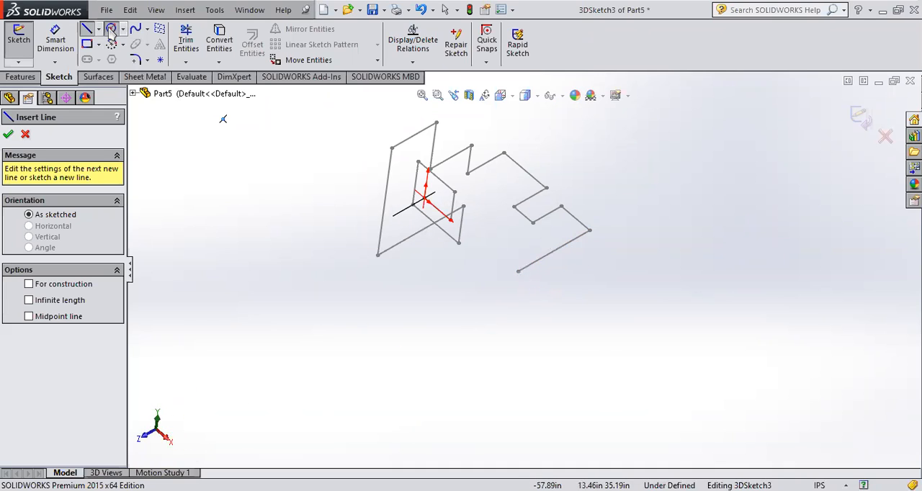
{"action": "left_click", "coordinate": [518, 271]}
{"action": "left_click", "coordinate": [529, 286]}
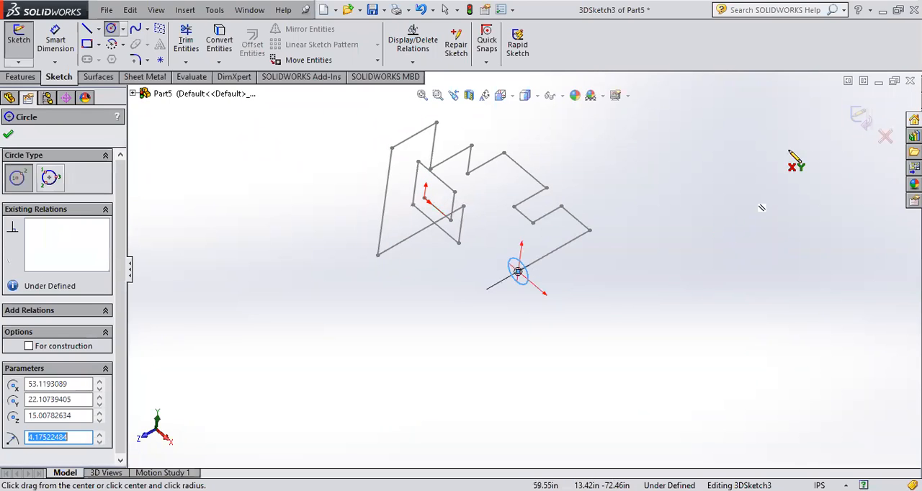
{"action": "left_click", "coordinate": [860, 117]}
{"action": "mouse_move", "coordinate": [566, 335]}
{"action": "middle_mouse_down"}
{"action": "mouse_move", "coordinate": [490, 240]}
{"action": "mouse_move", "coordinate": [519, 324]}
{"action": "mouse_move", "coordinate": [599, 268]}
{"action": "middle_mouse_up"}
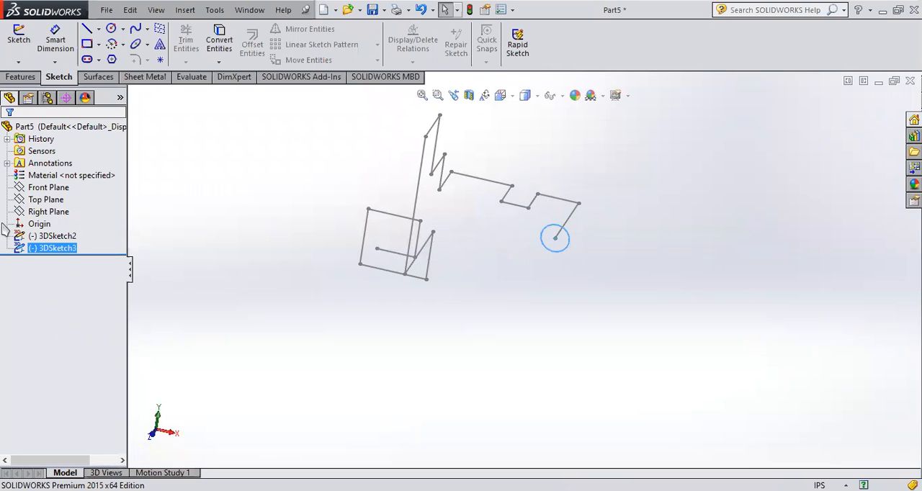
- Edit the circle's 3D sketch to set its radius to 2 in, and close the sketch
{"action": "left_click", "coordinate": [26, 250]}
{"action": "left_click", "coordinate": [59, 210]}
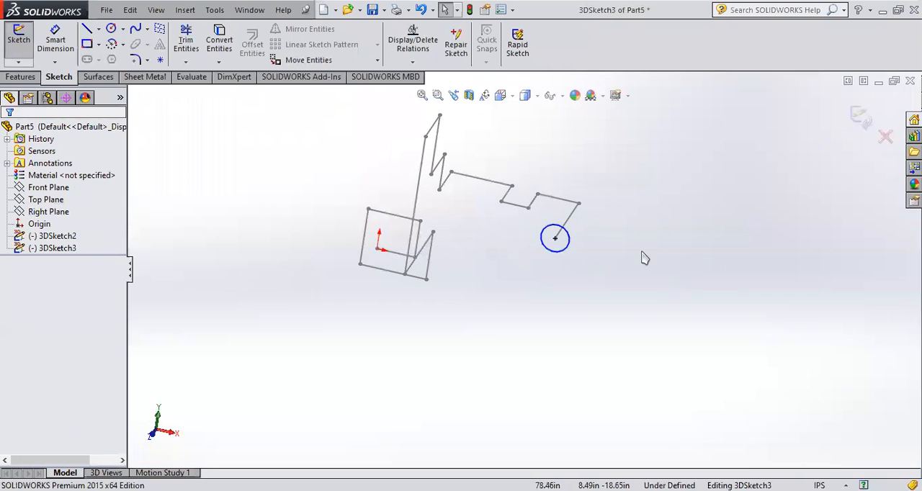
{"action": "left_click", "coordinate": [569, 245]}
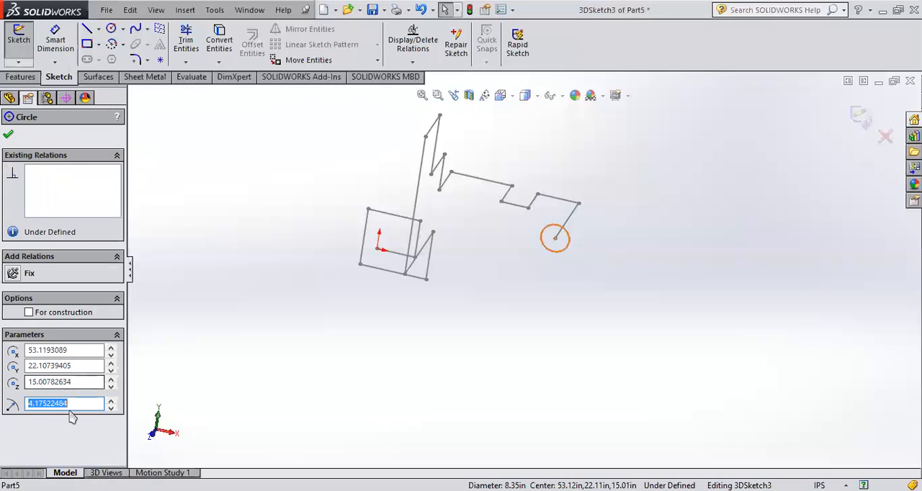
{"action": "type", "text": "2"}
{"action": "key", "text": "Return"}
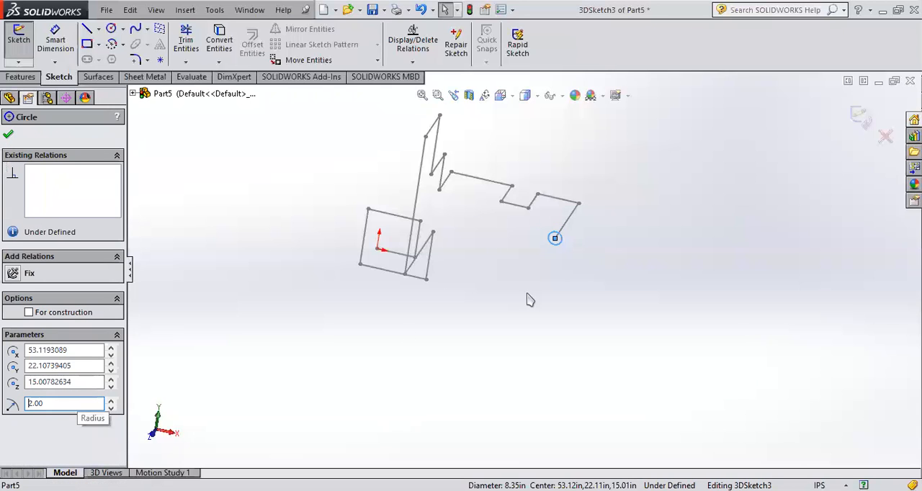
{"action": "left_click", "coordinate": [861, 115]}
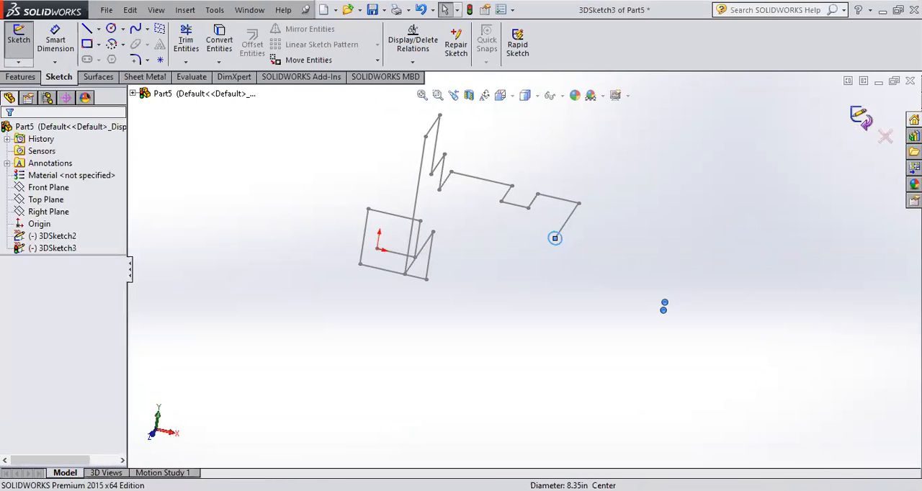
- Delete the 3D sketch holding the circle at the path's free end
{"action": "middle_click_drag", "start_coordinate": [662, 309], "coordinate": [626, 327]}
{"action": "left_click", "coordinate": [50, 248]}
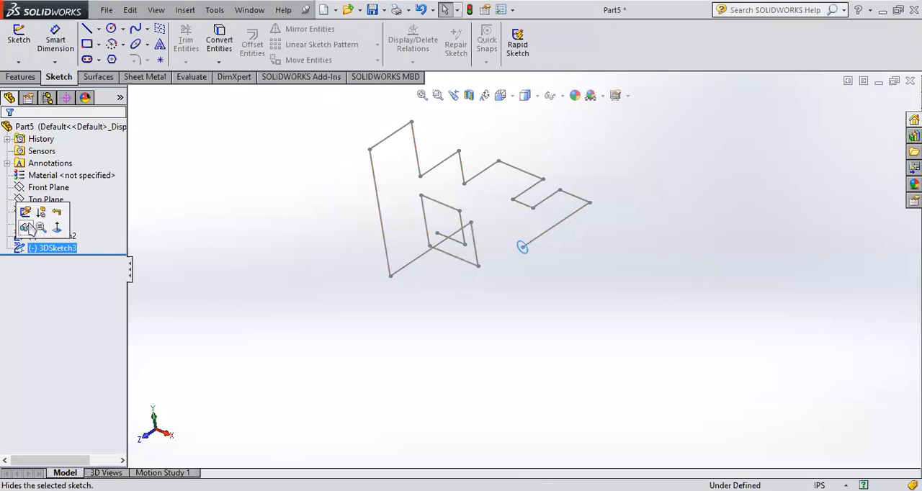
{"action": "key", "text": "Delete"}
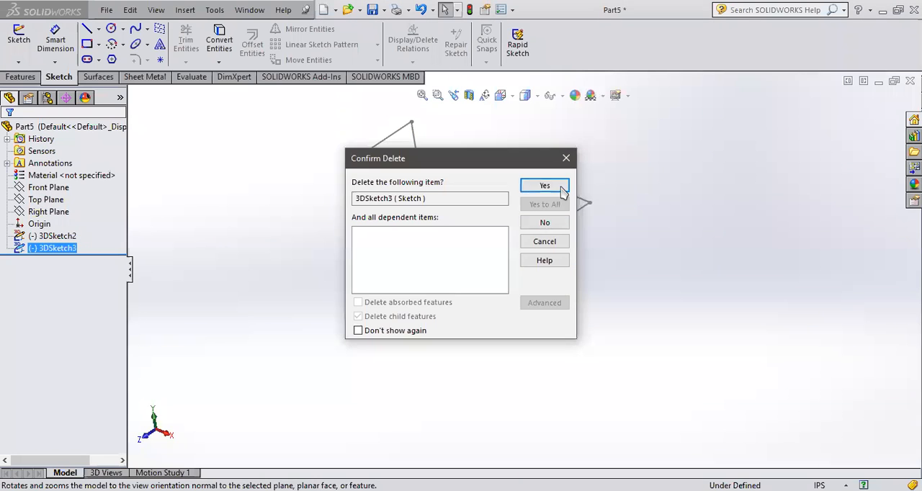
{"action": "left_click", "coordinate": [561, 187]}
{"action": "scroll", "coordinate": [528, 245], "scroll_direction": "down", "scroll_amount": 3}
{"action": "scroll", "coordinate": [528, 220], "scroll_direction": "up", "scroll_amount": 2}
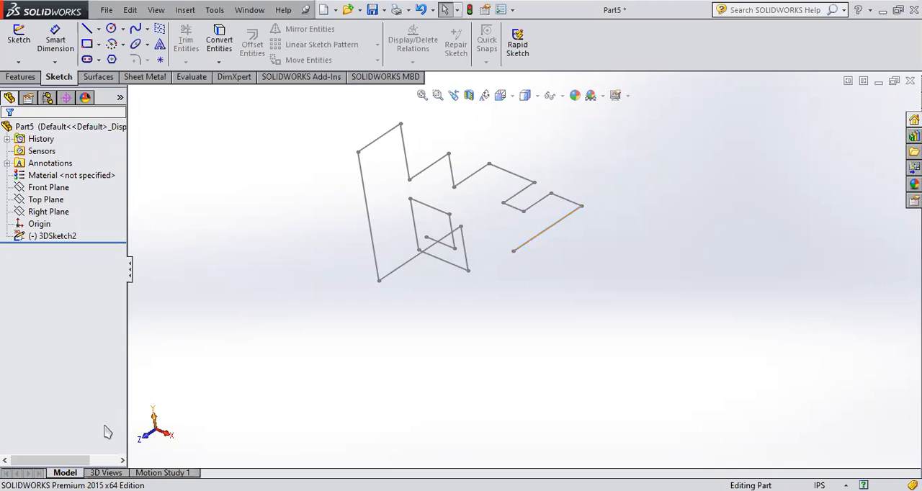
{"action": "left_click", "coordinate": [534, 238]}
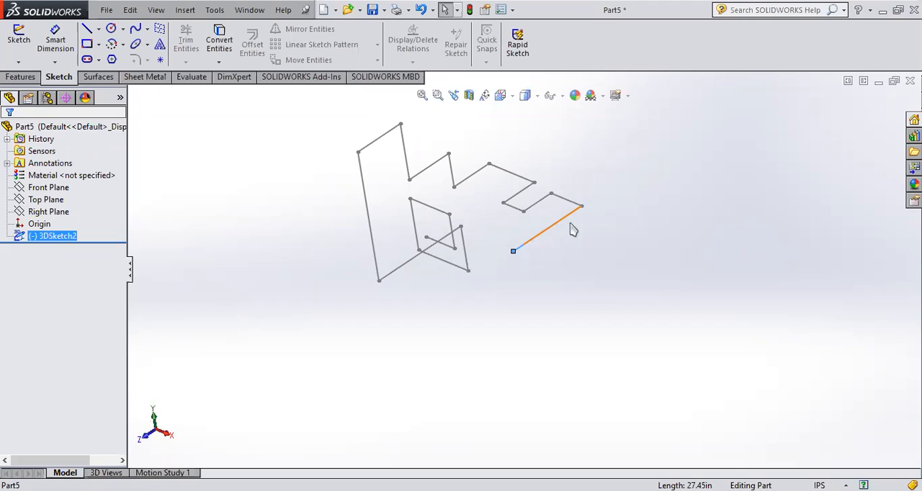
{"action": "left_click", "coordinate": [531, 280]}
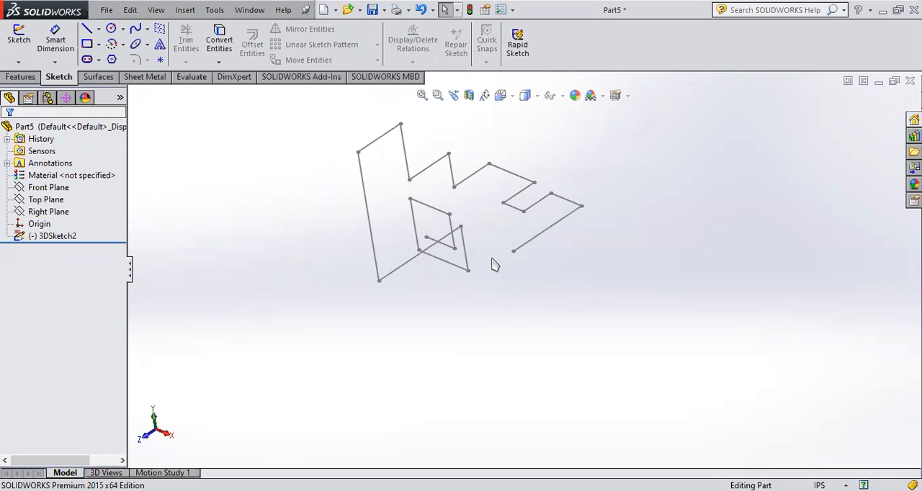
- Draw a circle of about 2.63 in radius centred on the path's free end in another new 3D sketch
{"action": "left_click", "coordinate": [36, 187]}
{"action": "left_click", "coordinate": [26, 62]}
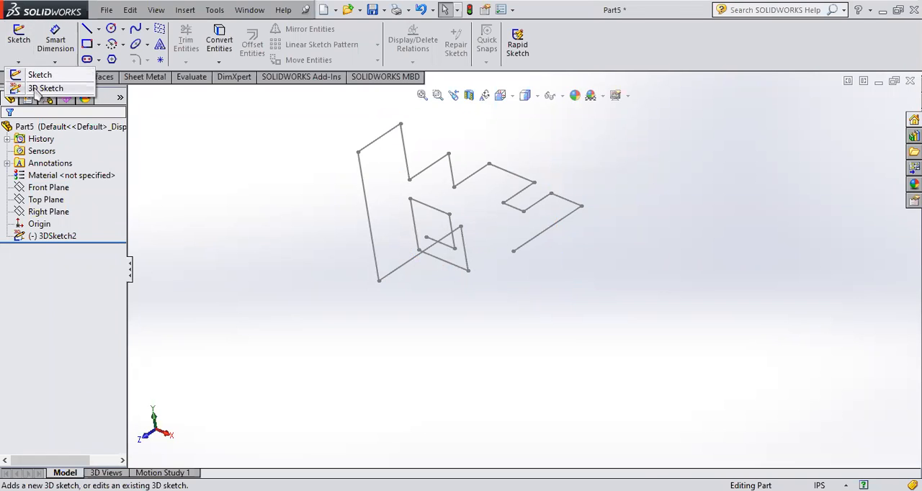
{"action": "left_click", "coordinate": [43, 88]}
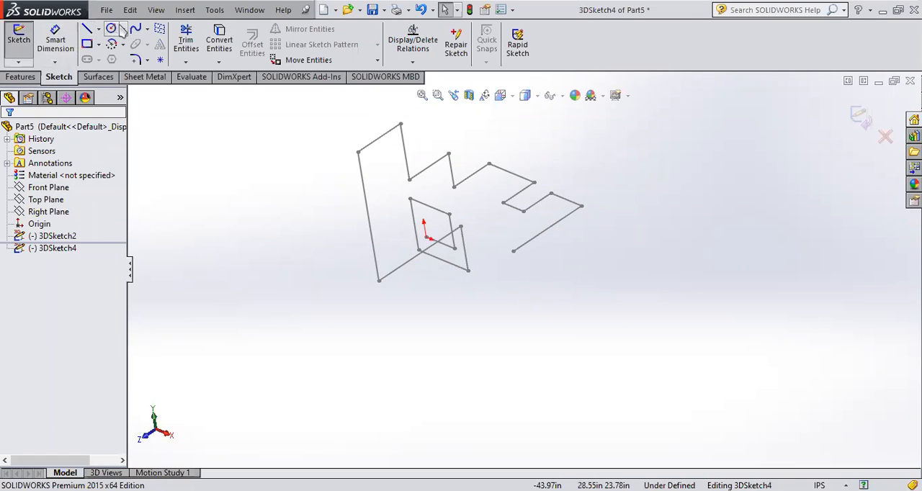
{"action": "left_click", "coordinate": [111, 28]}
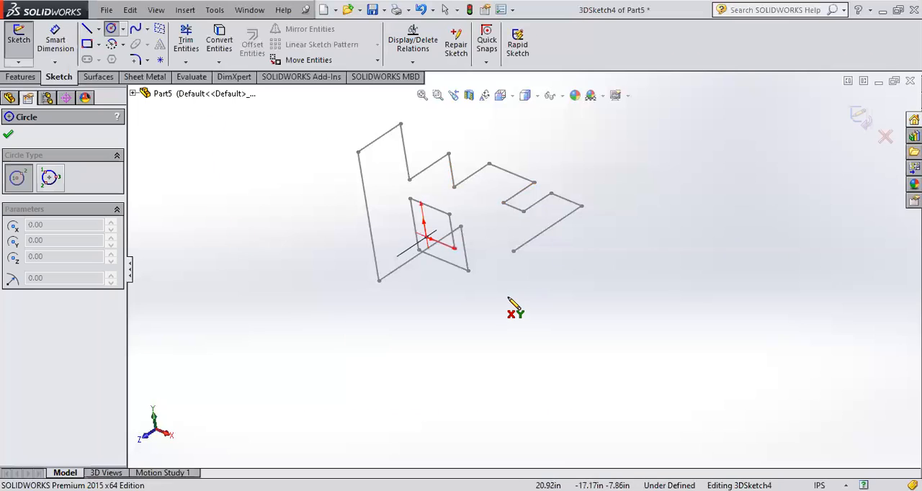
{"action": "left_click", "coordinate": [513, 251]}
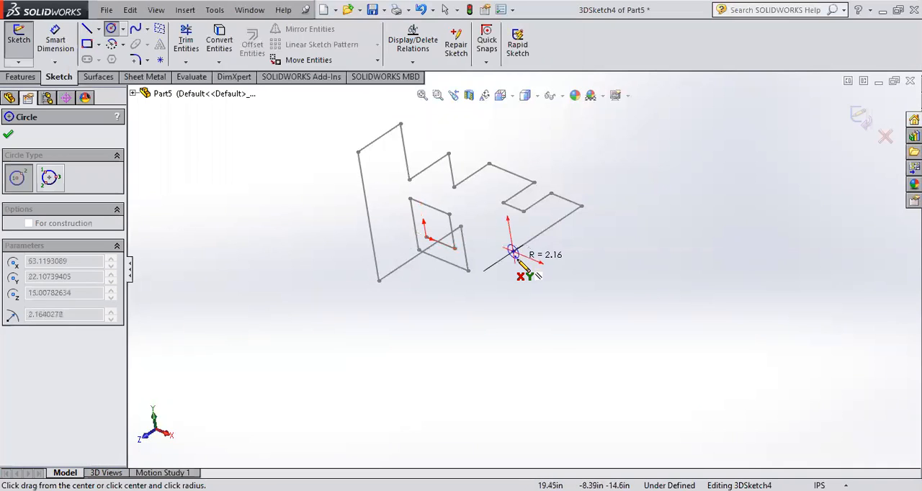
{"action": "left_click", "coordinate": [526, 258]}
{"action": "left_click", "coordinate": [859, 117]}
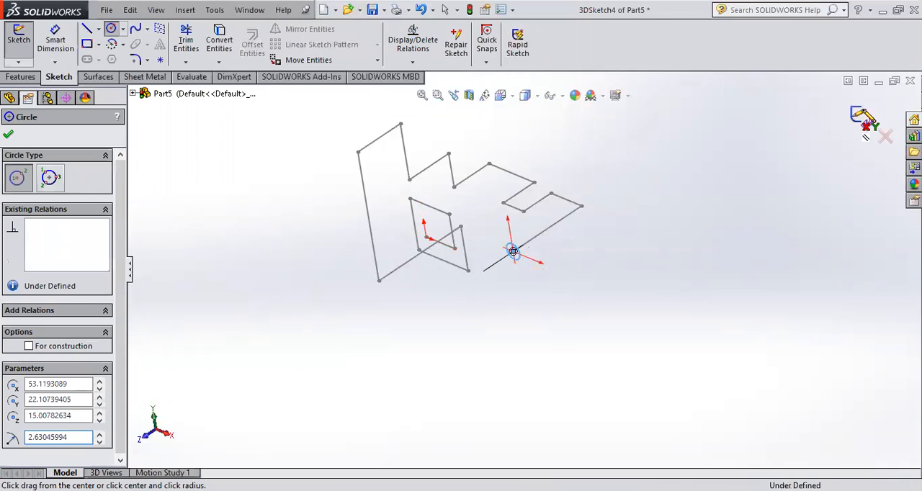
{"action": "left_click", "coordinate": [536, 319]}
{"action": "mouse_move", "coordinate": [604, 274]}
{"action": "middle_mouse_down"}
{"action": "mouse_move", "coordinate": [507, 308]}
{"action": "mouse_move", "coordinate": [632, 260]}
{"action": "mouse_move", "coordinate": [633, 269]}
{"action": "middle_mouse_up"}
- Examine the path and circle 3D sketches and the available Curves and Reference Geometry tools
{"action": "left_click", "coordinate": [52, 235]}
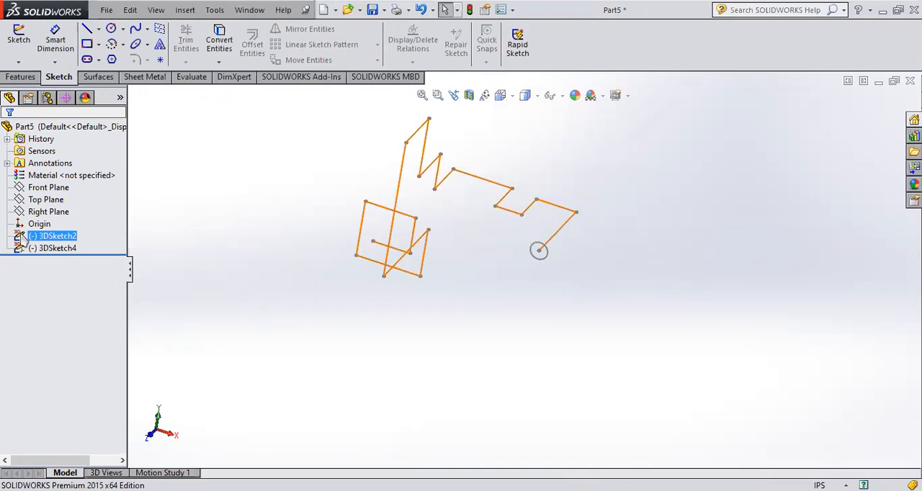
{"action": "left_click", "coordinate": [321, 255]}
{"action": "left_click", "coordinate": [23, 239]}
{"action": "left_click", "coordinate": [23, 248]}
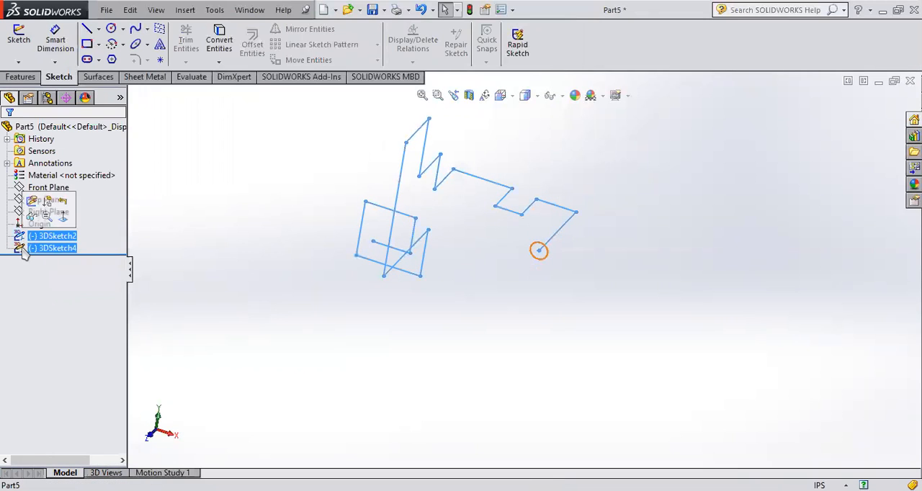
{"action": "left_click", "coordinate": [23, 240]}
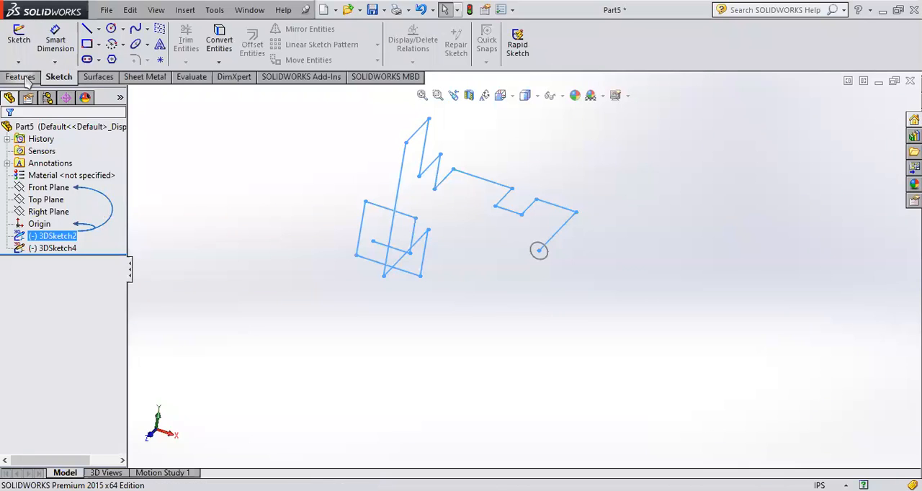
{"action": "left_click", "coordinate": [22, 77]}
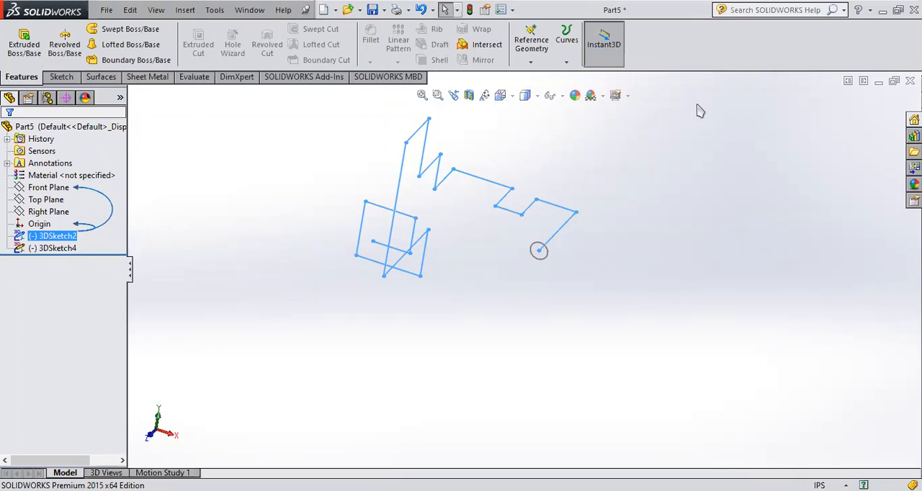
{"action": "left_click", "coordinate": [568, 62]}
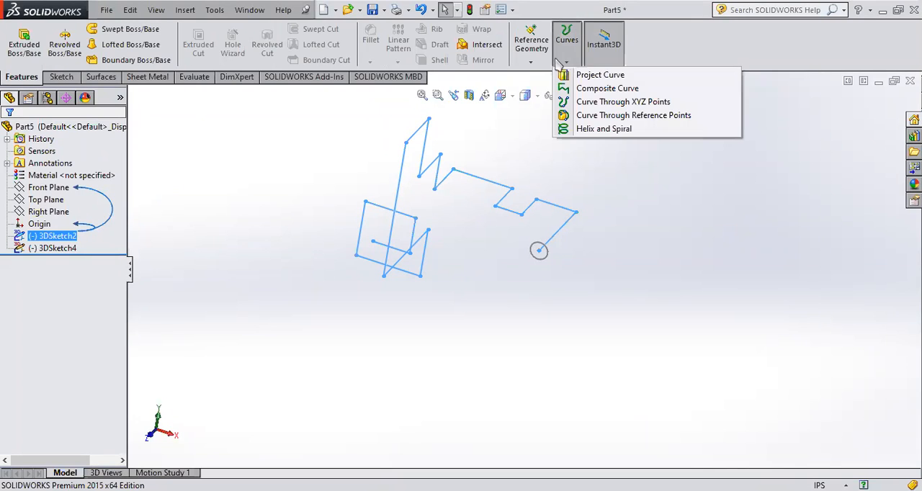
{"action": "left_click", "coordinate": [520, 62]}
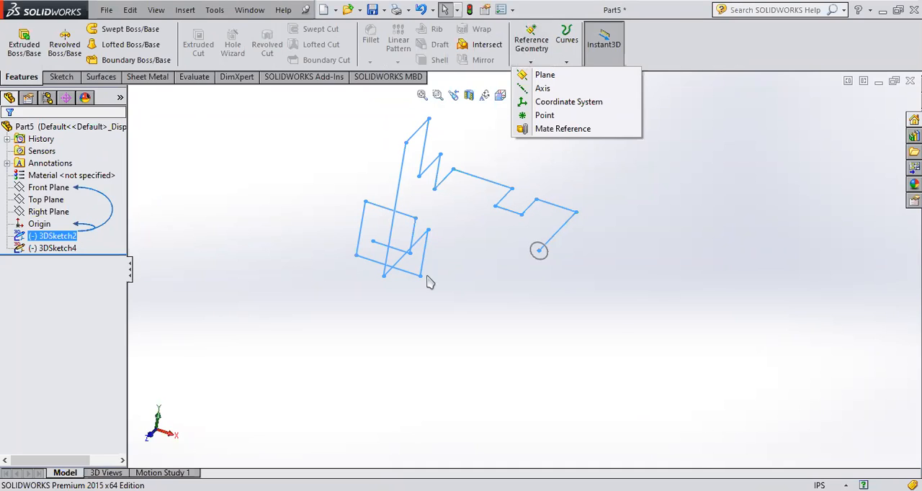
{"action": "left_click", "coordinate": [616, 332]}
- Delete both the multi-plane 3D path sketch and the circle's 3D sketch
{"action": "middle_click_drag", "start_coordinate": [352, 331], "coordinate": [437, 289]}
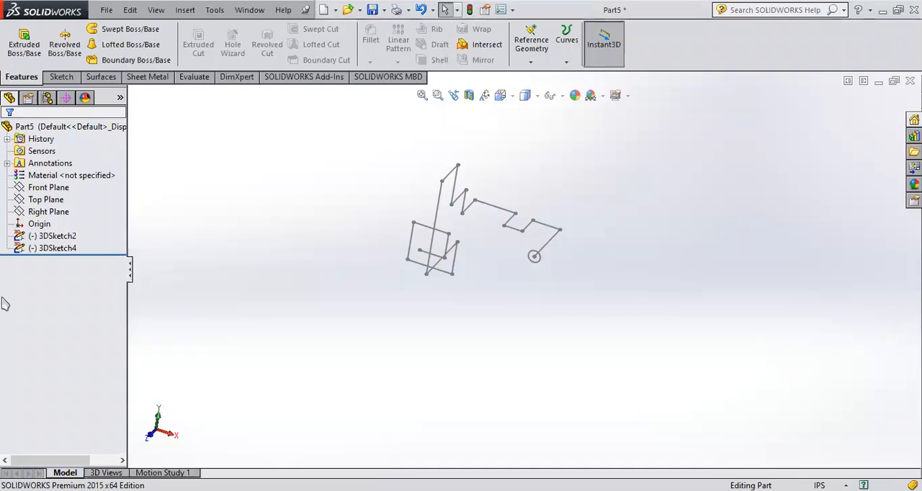
{"action": "left_click", "coordinate": [23, 241]}
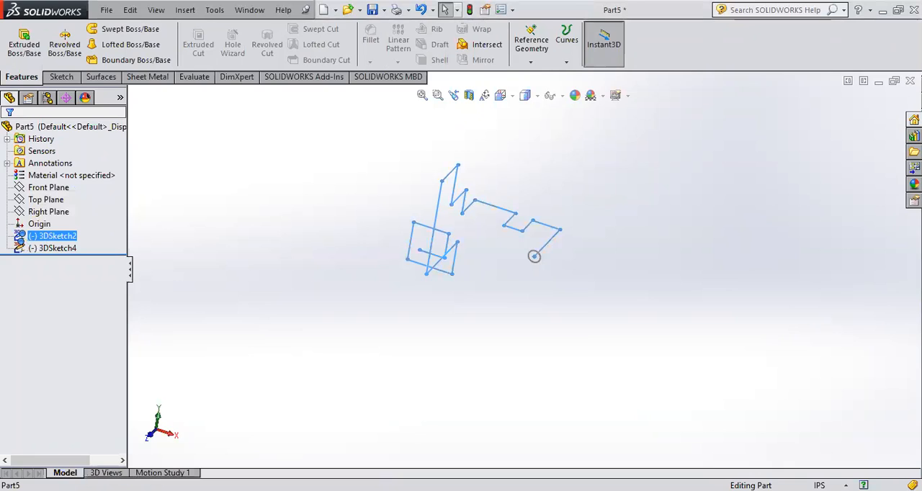
{"action": "key", "text": "Delete"}
{"action": "left_click", "coordinate": [545, 186]}
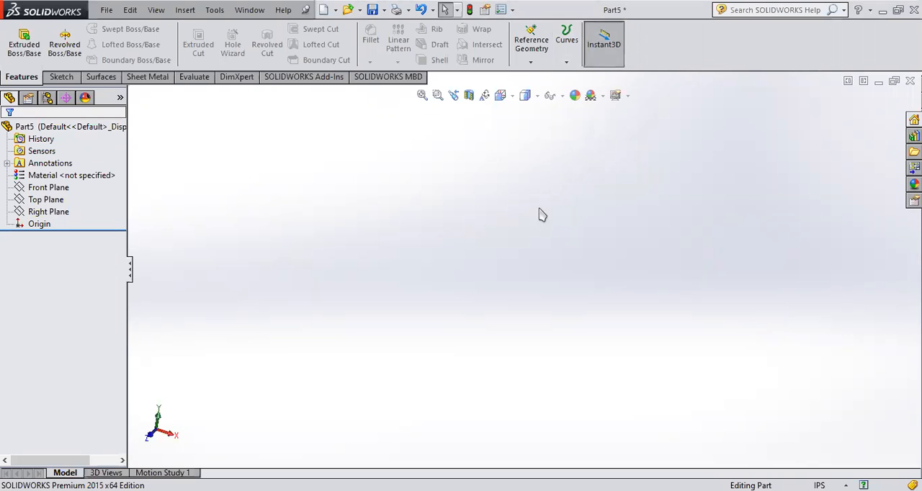
- Create a curve through XYZ points from the curve file c1.sldcrv
{"action": "left_click", "coordinate": [531, 62]}
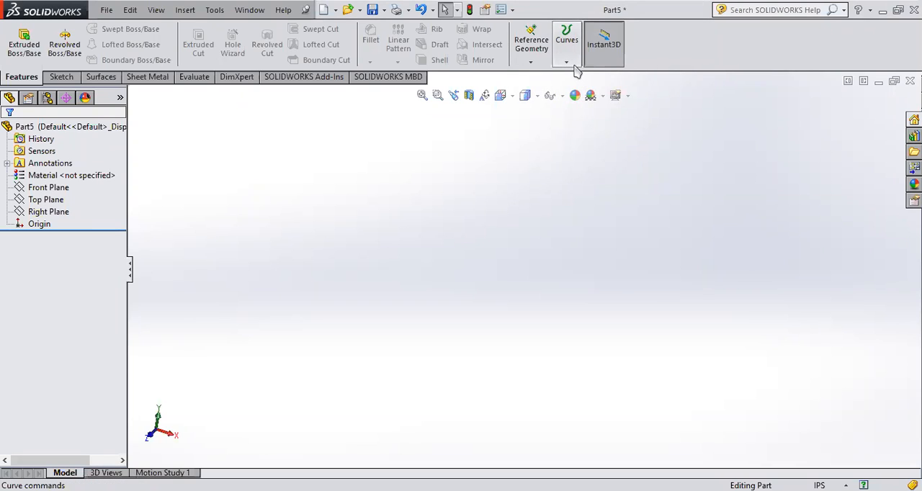
{"action": "left_click", "coordinate": [566, 62]}
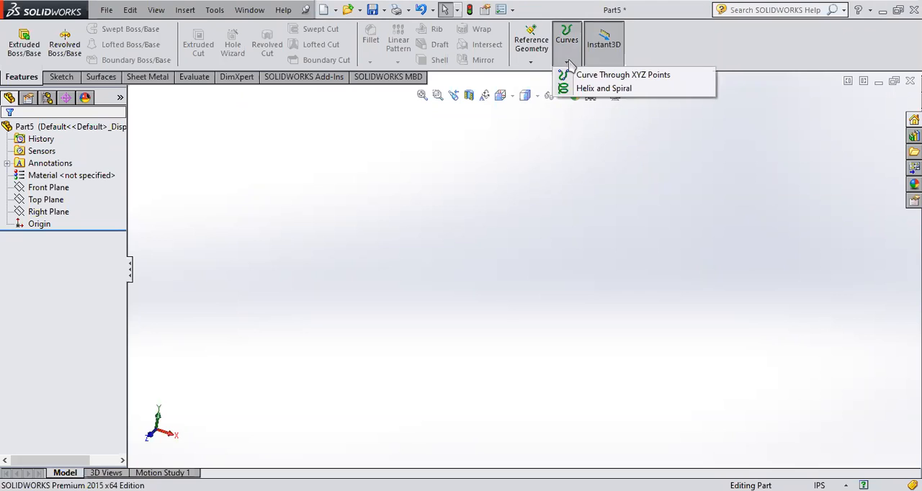
{"action": "left_click", "coordinate": [585, 77]}
{"action": "left_click", "coordinate": [397, 131]}
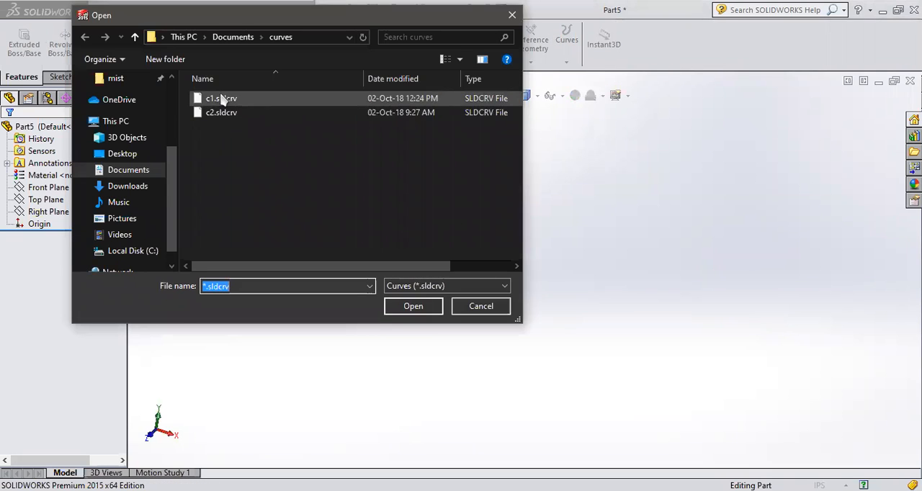
{"action": "double_click", "coordinate": [221, 99]}
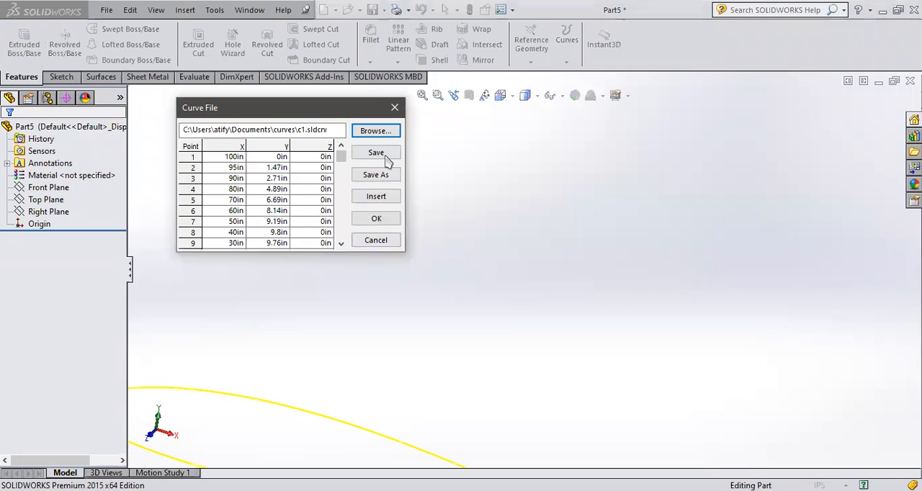
{"action": "left_click", "coordinate": [376, 219]}
- Create a second airfoil curve through XYZ points from another saved curve file
{"action": "left_click", "coordinate": [566, 62]}
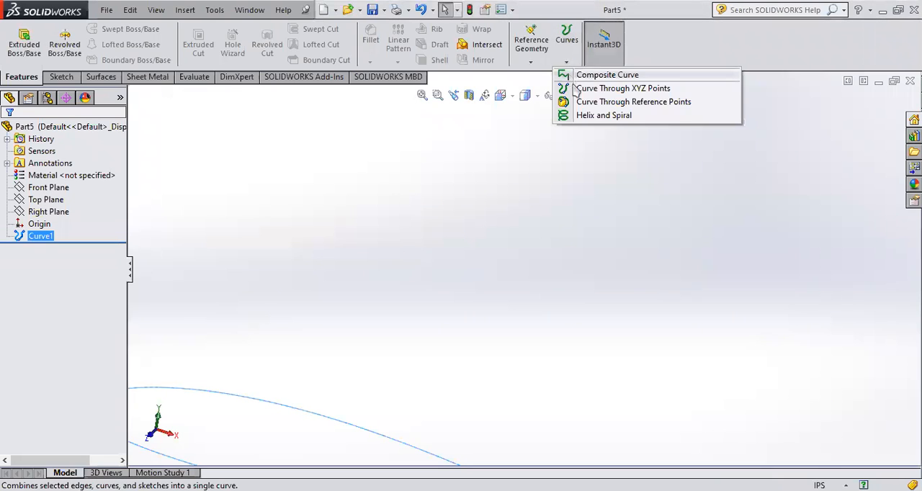
{"action": "left_click", "coordinate": [576, 87]}
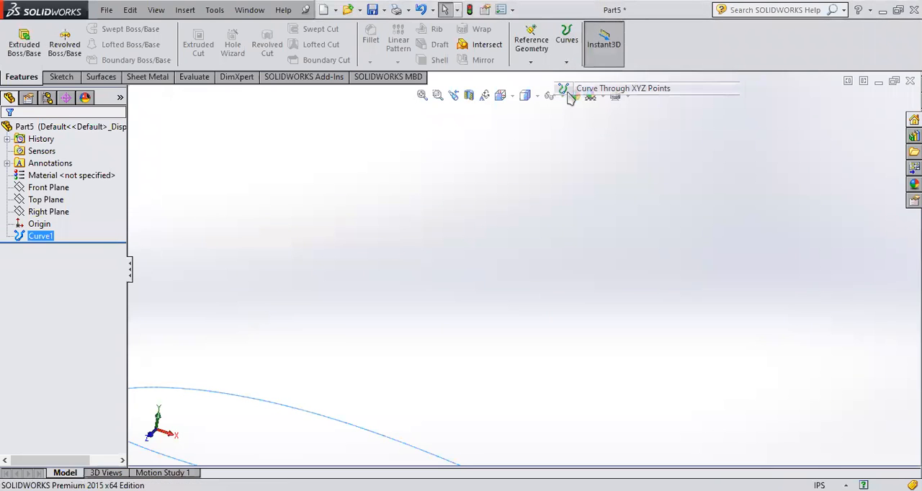
{"action": "left_click", "coordinate": [376, 131]}
{"action": "left_click", "coordinate": [224, 114]}
{"action": "double_click", "coordinate": [224, 115]}
{"action": "left_click", "coordinate": [374, 221]}
{"action": "scroll", "coordinate": [475, 358], "scroll_direction": "up", "scroll_amount": 6}
{"action": "left_click", "coordinate": [222, 136]}
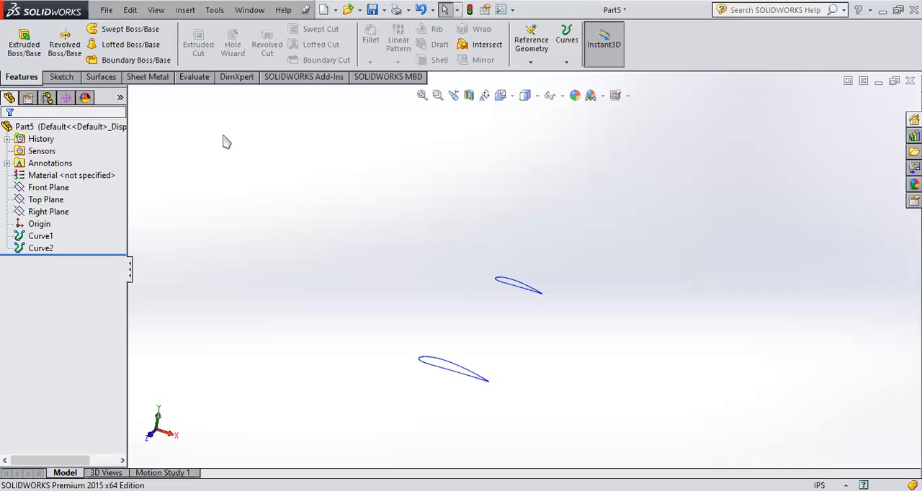
- Loft a solid wing between the two airfoil curves, aligning the loft connector at both leading edges
{"action": "left_click", "coordinate": [111, 46]}
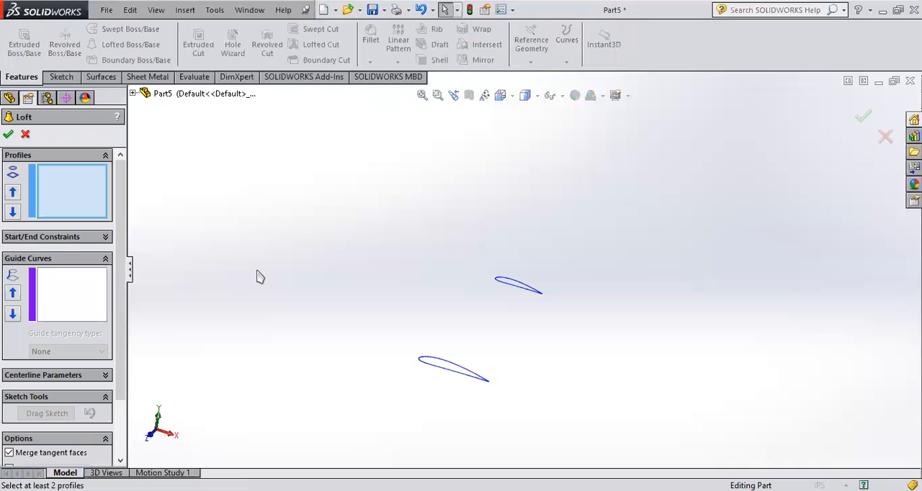
{"action": "left_click", "coordinate": [445, 360]}
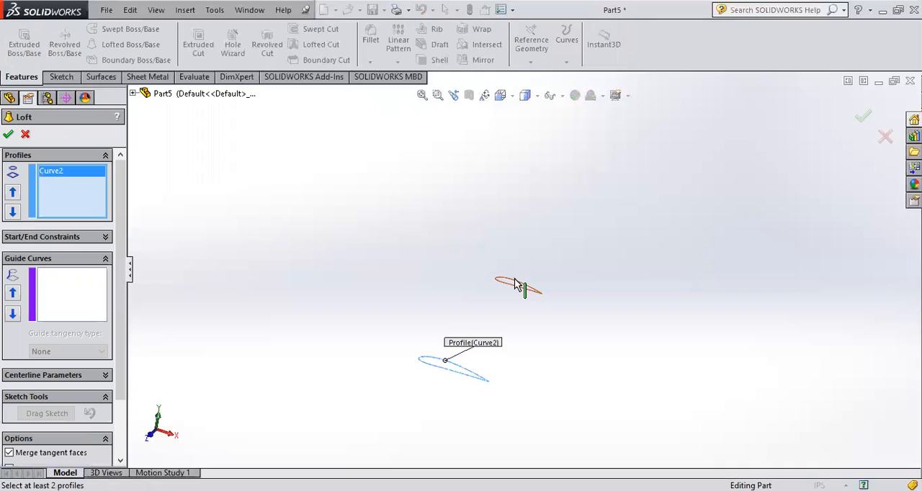
{"action": "left_click", "coordinate": [515, 281]}
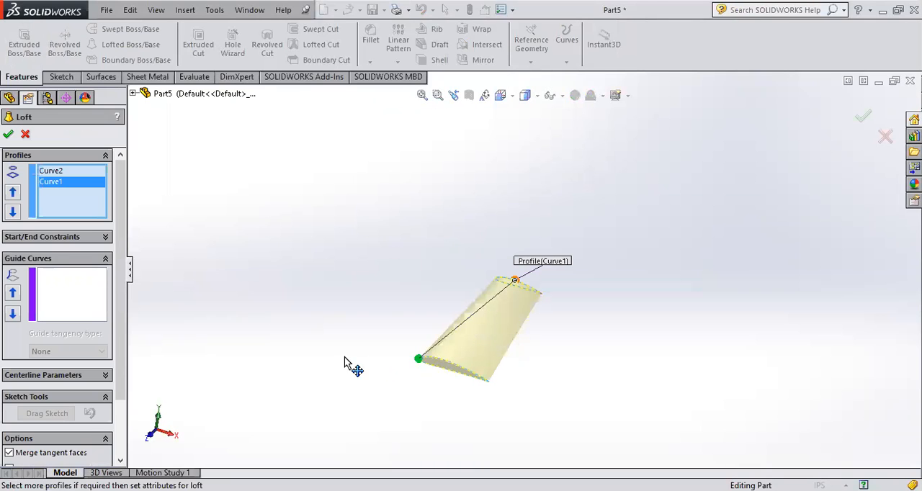
{"action": "left_click_drag", "start_coordinate": [344, 358], "coordinate": [345, 358]}
{"action": "left_click_drag", "start_coordinate": [515, 281], "coordinate": [416, 267]}
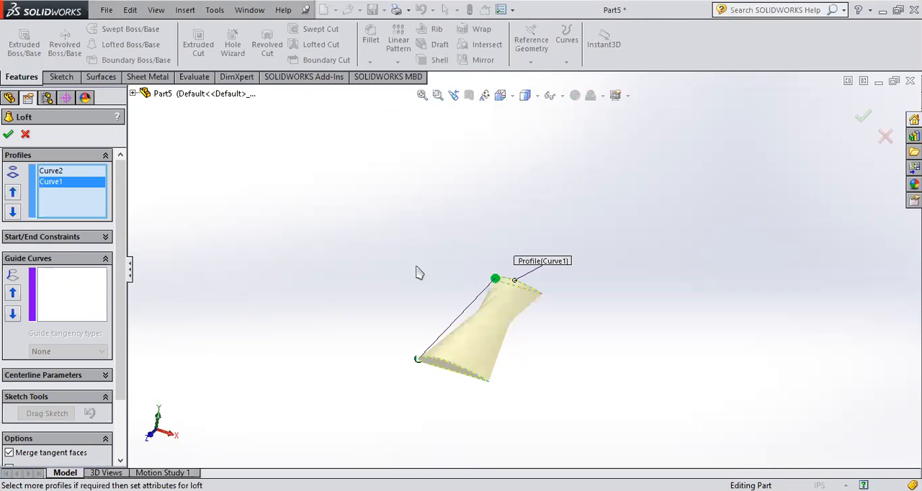
{"action": "left_click", "coordinate": [863, 117]}
- Examine the lofted wing from several angles and distances
{"action": "middle_click_drag", "start_coordinate": [507, 417], "coordinate": [510, 354]}
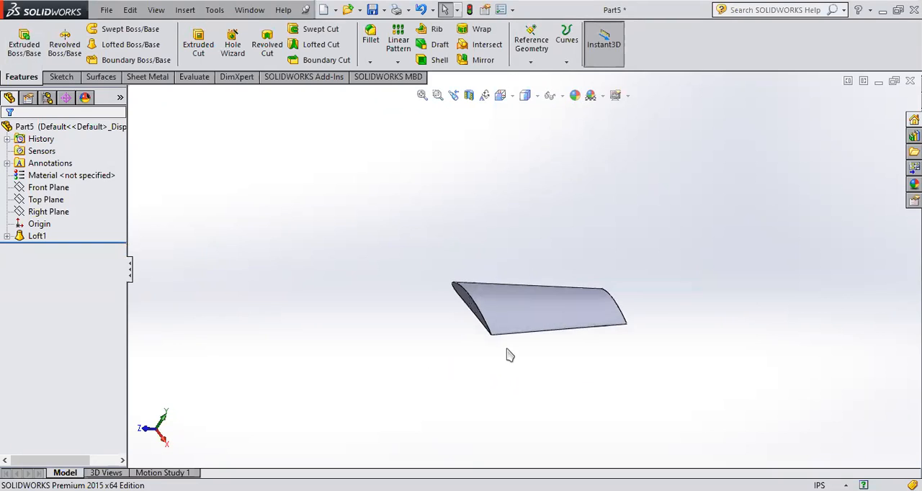
{"action": "scroll", "coordinate": [515, 342], "scroll_direction": "down", "scroll_amount": 6}
{"action": "scroll", "coordinate": [634, 323], "scroll_direction": "up", "scroll_amount": 5}
{"action": "middle_click_drag", "start_coordinate": [625, 314], "coordinate": [586, 323]}
{"action": "scroll", "coordinate": [506, 227], "scroll_direction": "up", "scroll_amount": 3}
{"action": "middle_click_drag", "start_coordinate": [506, 227], "coordinate": [457, 362]}
{"action": "scroll", "coordinate": [555, 189], "scroll_direction": "down", "scroll_amount": 3}
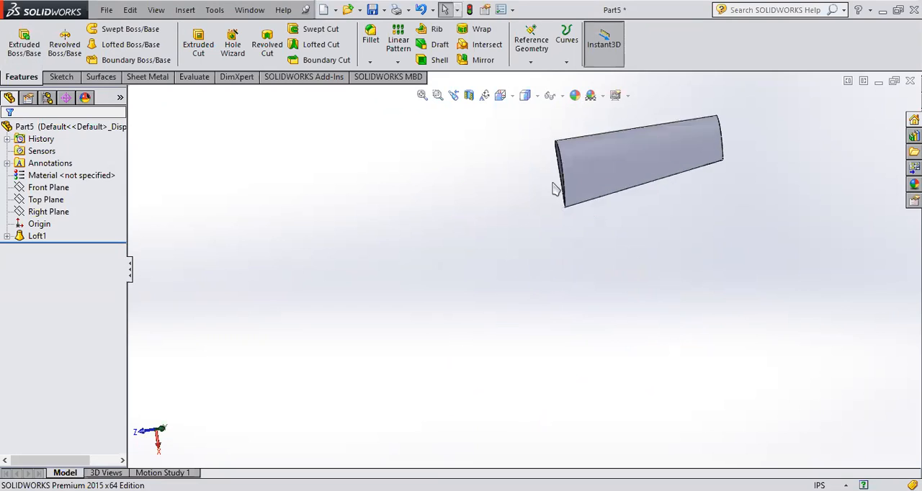
{"action": "scroll", "coordinate": [553, 186], "scroll_direction": "up", "scroll_amount": 2}
{"action": "scroll", "coordinate": [547, 181], "scroll_direction": "down", "scroll_amount": 2}
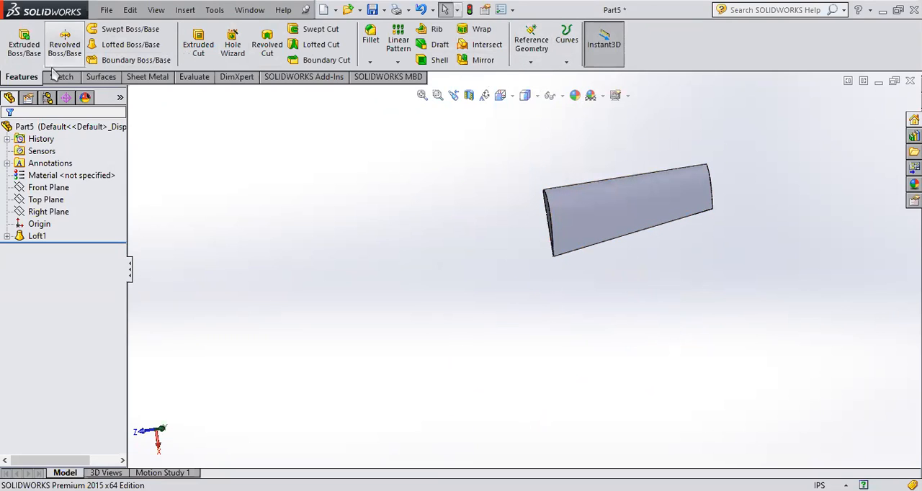
- Create a reference plane offset 50 in outward from the wing's larger end face
{"action": "left_click", "coordinate": [531, 62]}
{"action": "left_click", "coordinate": [566, 62]}
{"action": "left_click", "coordinate": [566, 279]}
{"action": "left_click", "coordinate": [568, 60]}
{"action": "left_click", "coordinate": [538, 60]}
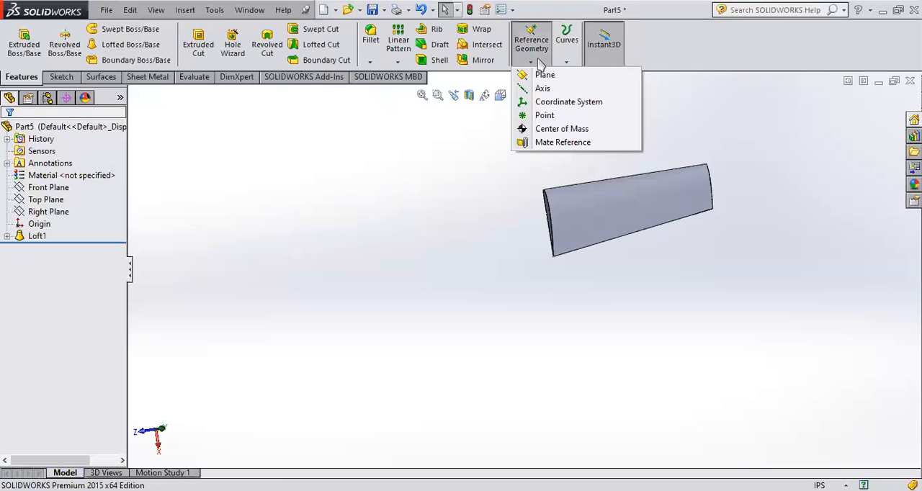
{"action": "left_click", "coordinate": [545, 75]}
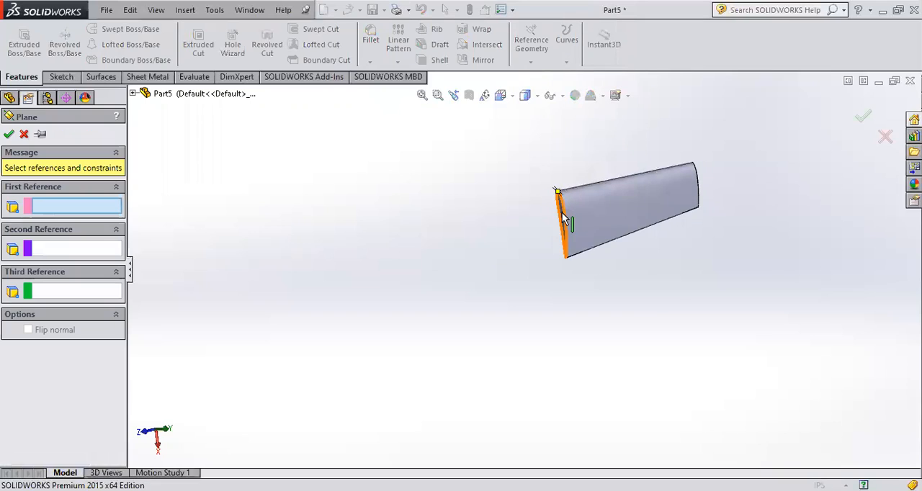
{"action": "scroll", "coordinate": [564, 220], "scroll_direction": "down", "scroll_amount": 4}
{"action": "left_click", "coordinate": [545, 232]}
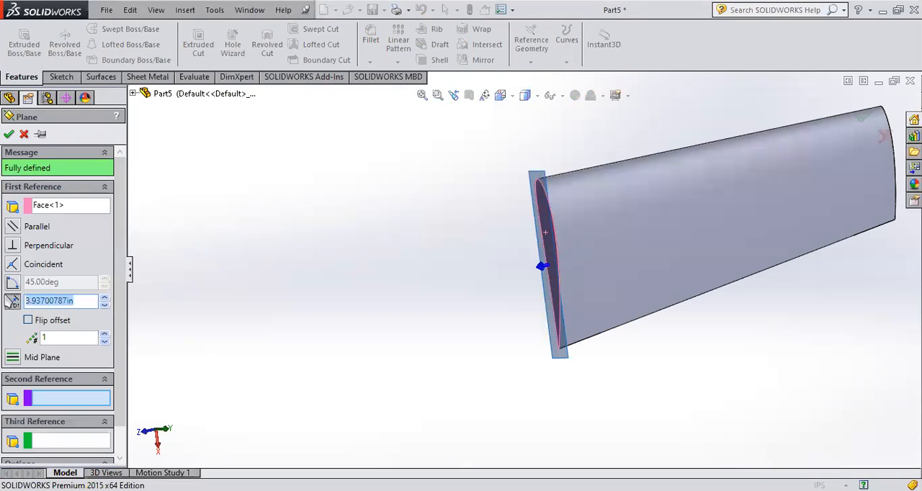
{"action": "type", "text": "50"}
{"action": "key", "text": "Return"}
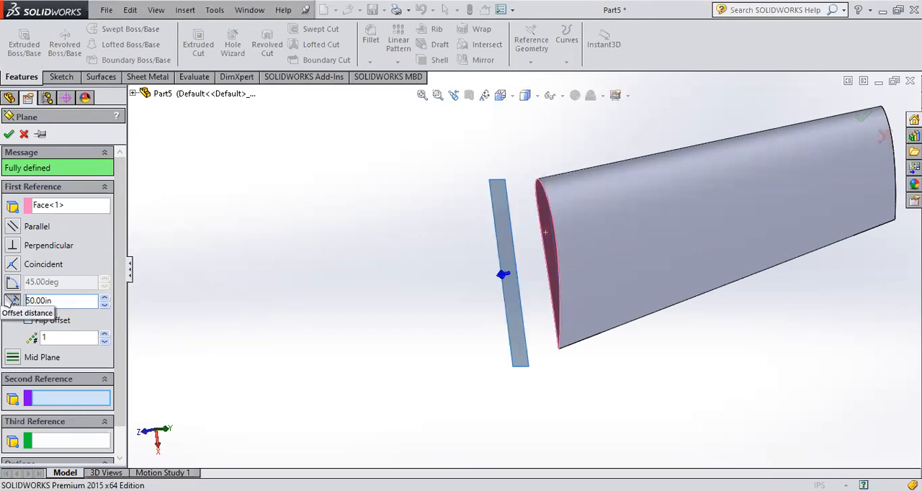
{"action": "left_click", "coordinate": [867, 121]}
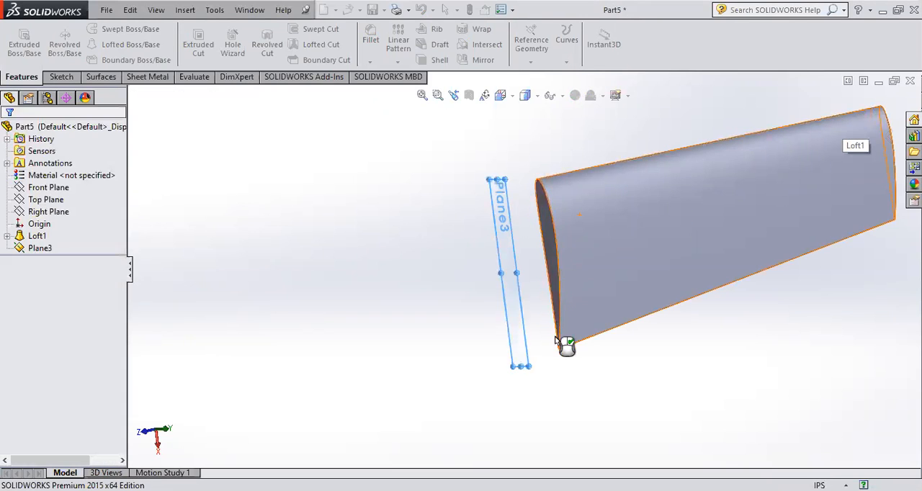
- Mirror the lofted wing body about the offset plane with Merge solids turned off
{"action": "scroll", "coordinate": [486, 288], "scroll_direction": "up", "scroll_amount": 5}
{"action": "left_click", "coordinate": [478, 59]}
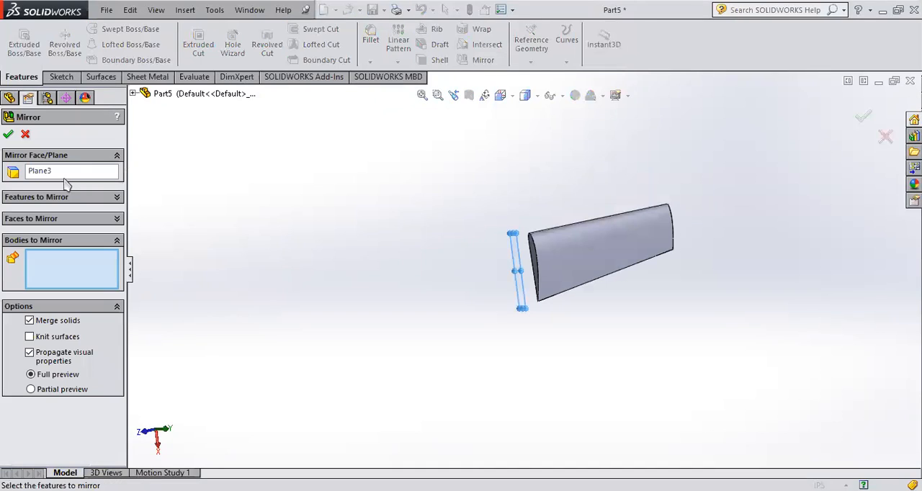
{"action": "left_click", "coordinate": [609, 256]}
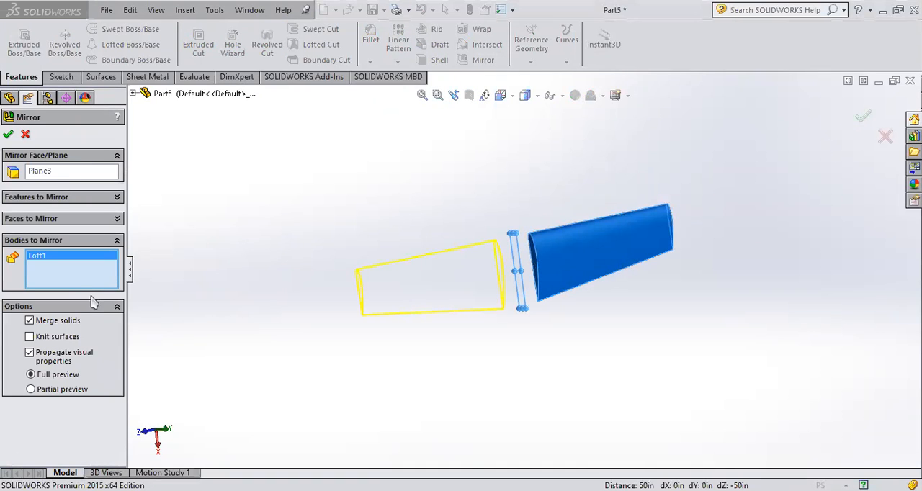
{"action": "left_click", "coordinate": [863, 117]}
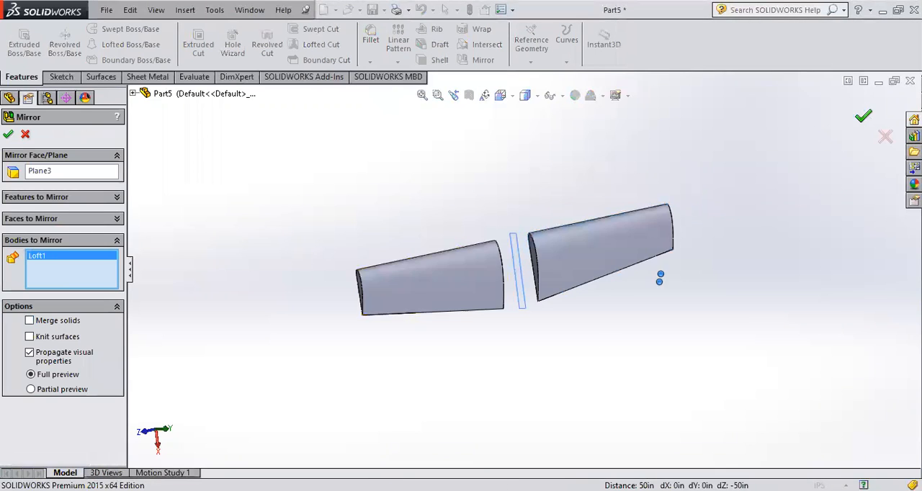
{"action": "middle_click_drag", "start_coordinate": [584, 350], "coordinate": [605, 374]}
- Sketch a long corner rectangle around the airfoil profile on the offset plane, viewed normal to it
{"action": "left_click", "coordinate": [43, 188]}
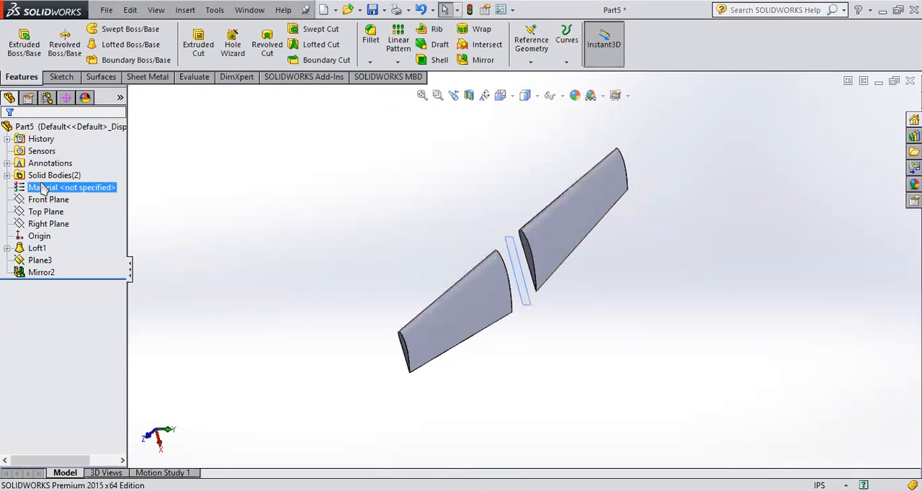
{"action": "left_click", "coordinate": [40, 260]}
{"action": "left_click", "coordinate": [79, 239]}
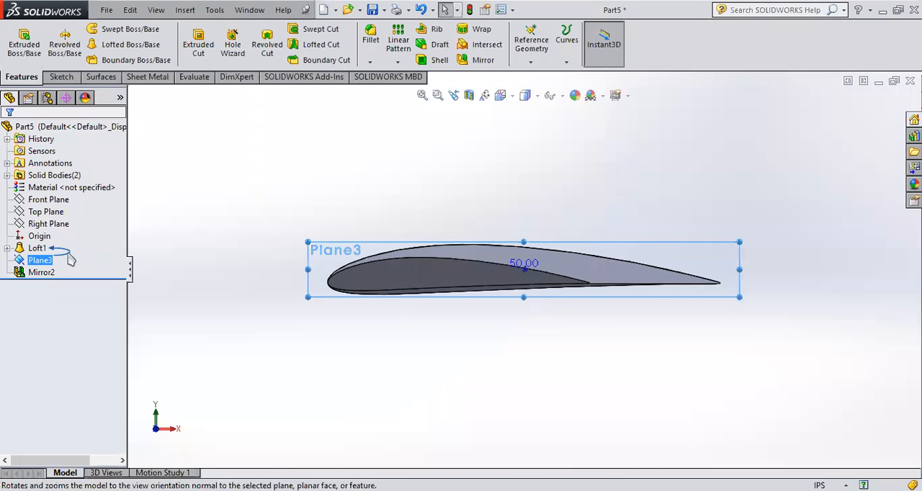
{"action": "left_click", "coordinate": [20, 261]}
{"action": "left_click", "coordinate": [26, 244]}
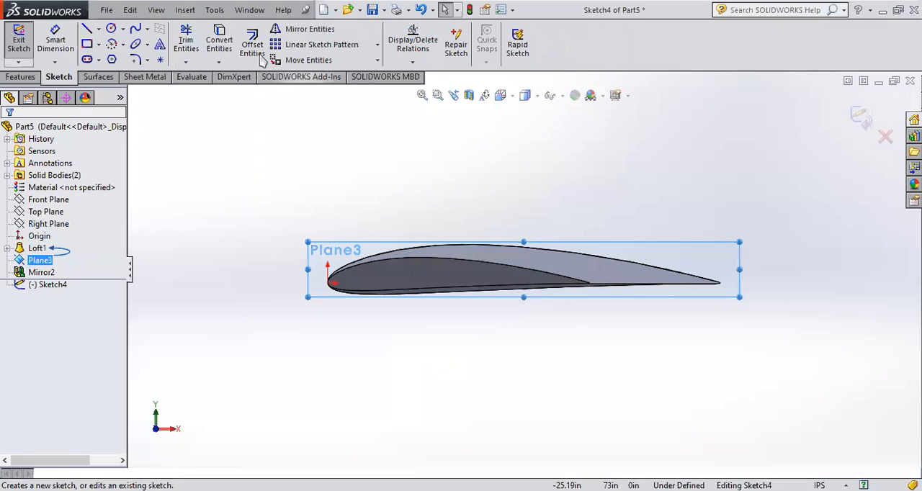
{"action": "left_click", "coordinate": [87, 43]}
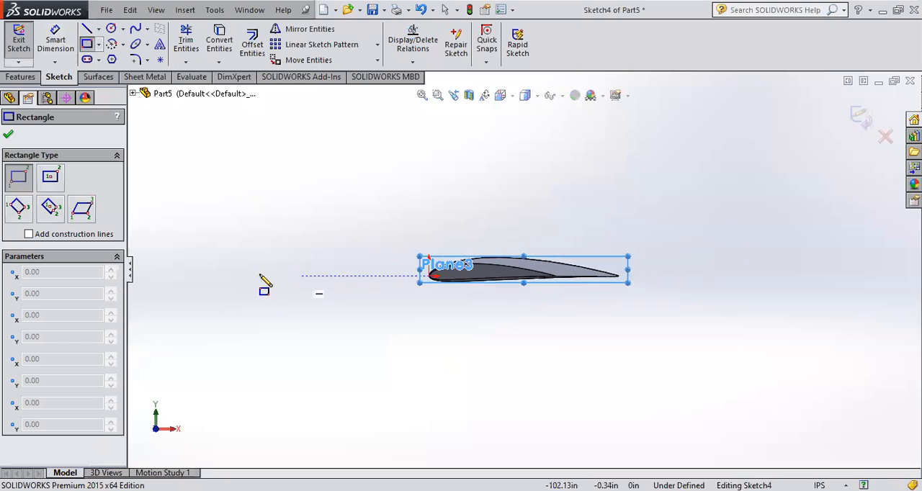
{"action": "left_click_drag", "start_coordinate": [333, 245], "coordinate": [865, 306]}
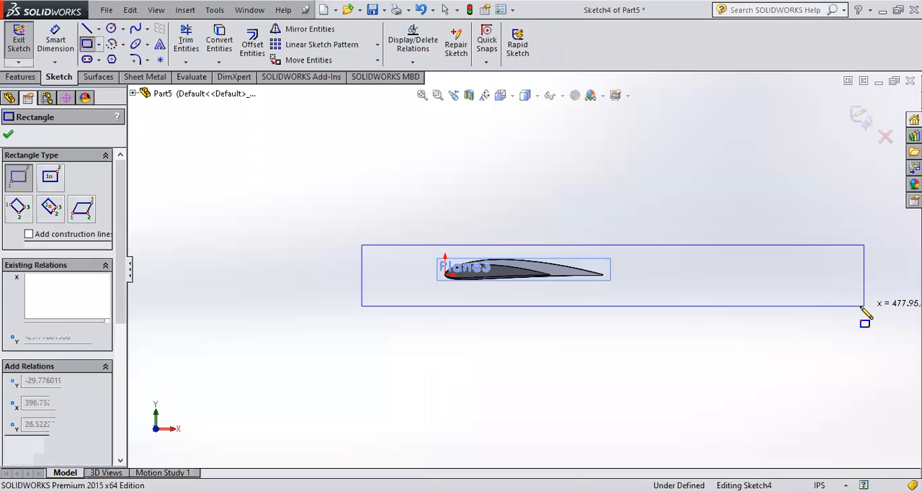
- Draw a perimeter circle of about 29.15 in radius tangent to the rectangle's short front edge and both long edges
{"action": "left_click", "coordinate": [123, 28]}
{"action": "left_click", "coordinate": [158, 56]}
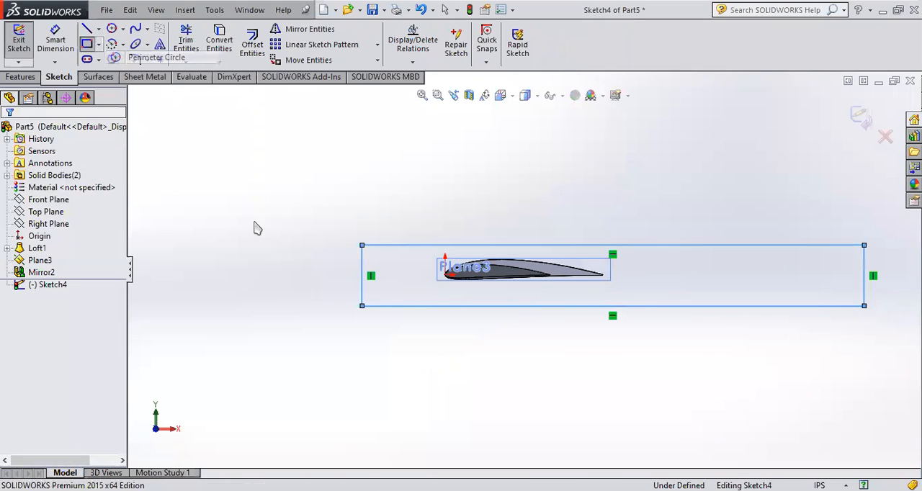
{"action": "left_click", "coordinate": [364, 276]}
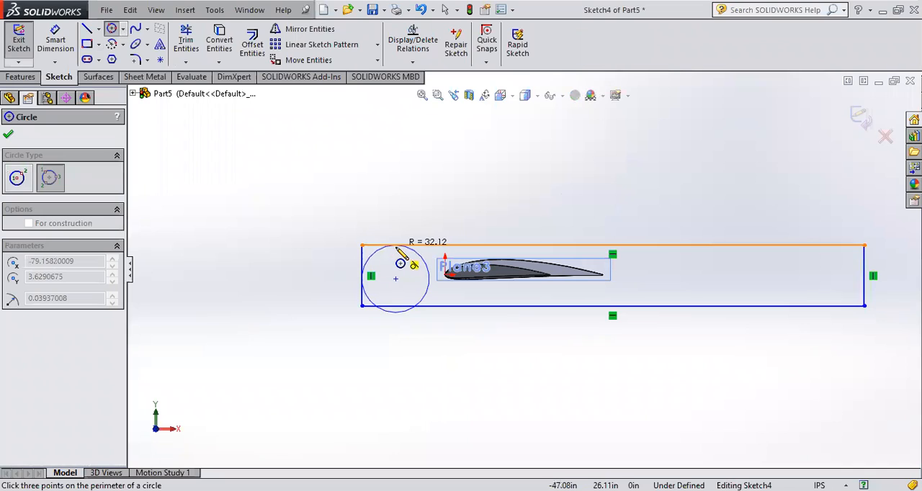
{"action": "left_click", "coordinate": [401, 247]}
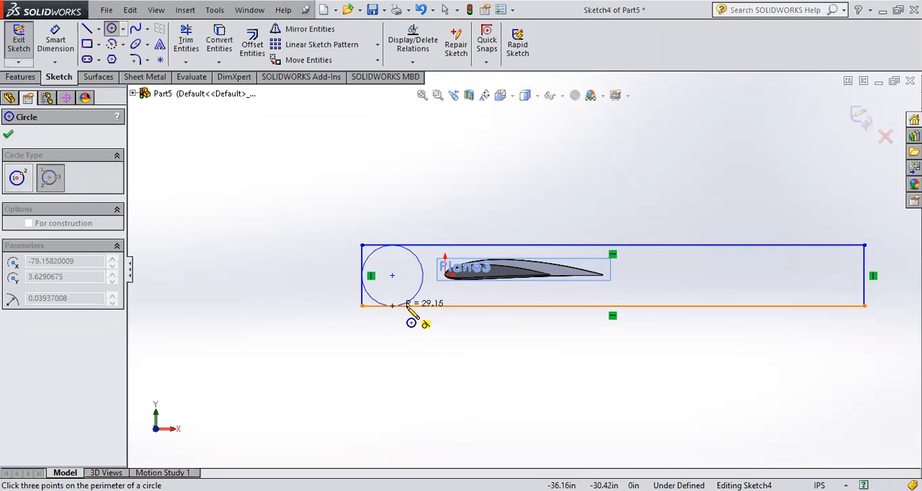
{"action": "left_click", "coordinate": [407, 305]}
{"action": "key", "text": "Escape"}
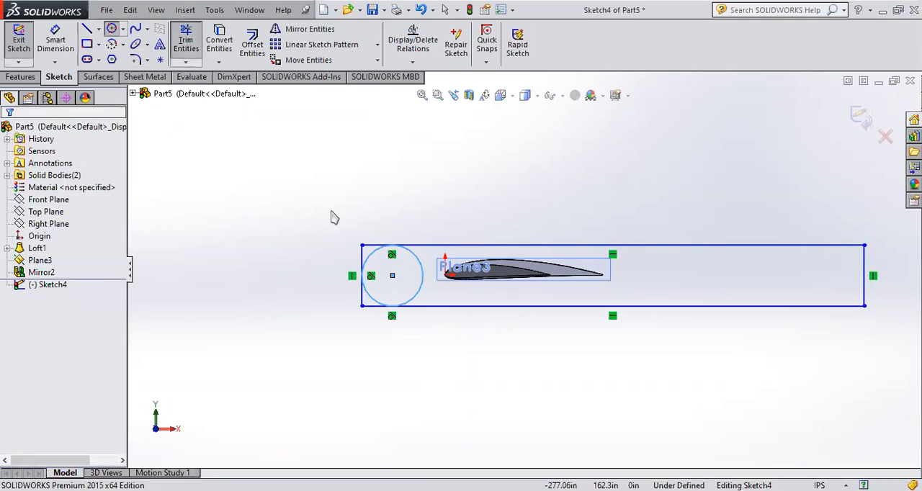
- Trim the rectangle's front corners and the circle's inner half to leave a rounded front end
{"action": "scroll", "coordinate": [322, 224], "scroll_direction": "down", "scroll_amount": 3}
{"action": "left_click_drag", "start_coordinate": [399, 268], "coordinate": [433, 239]}
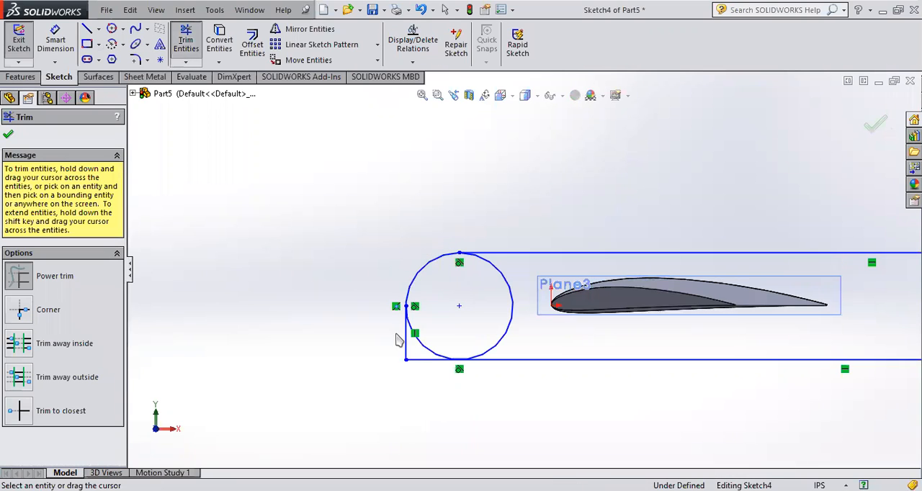
{"action": "left_click_drag", "start_coordinate": [398, 340], "coordinate": [422, 377]}
{"action": "left_click_drag", "start_coordinate": [531, 324], "coordinate": [502, 313]}
{"action": "scroll", "coordinate": [523, 268], "scroll_direction": "up", "scroll_amount": 2}
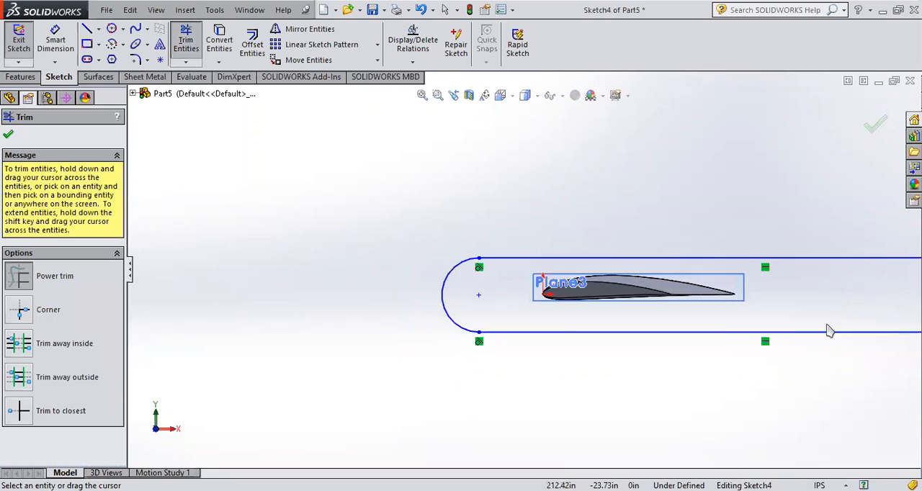
{"action": "scroll", "coordinate": [835, 324], "scroll_direction": "up", "scroll_amount": 1}
{"action": "scroll", "coordinate": [842, 316], "scroll_direction": "down", "scroll_amount": 1}
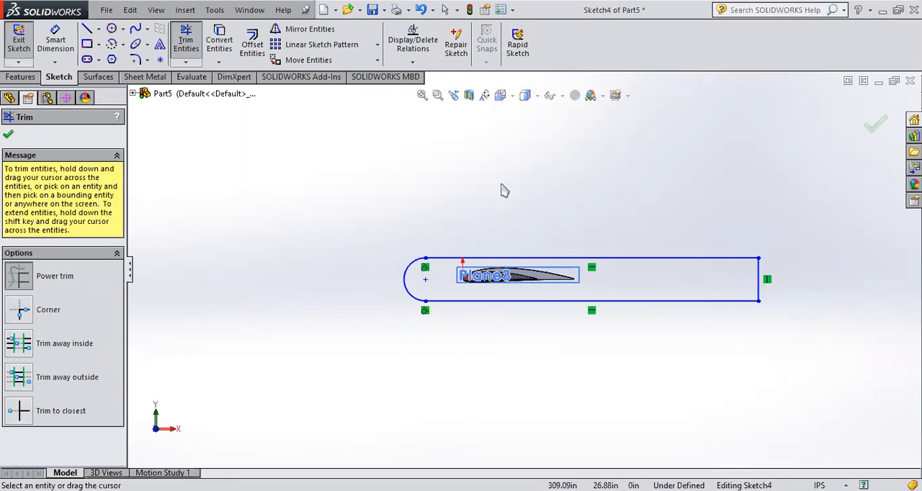
- Draw a line from the midpoint of the body outline's lower long edge to the midpoint of its rear edge
{"action": "left_click", "coordinate": [87, 28]}
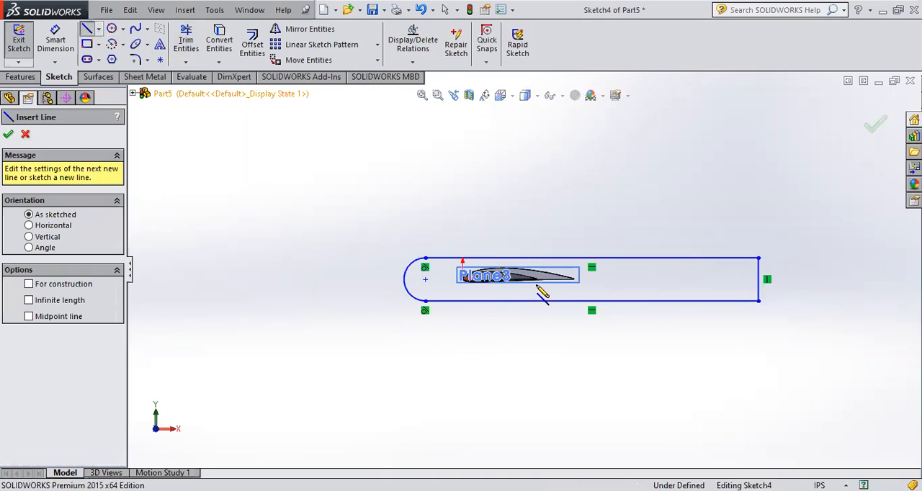
{"action": "left_click", "coordinate": [591, 301]}
{"action": "left_click", "coordinate": [757, 281]}
- Trim away the lower rear corner below the sloping line to form a tapered tail, and exit the sketch
{"action": "left_click", "coordinate": [186, 39]}
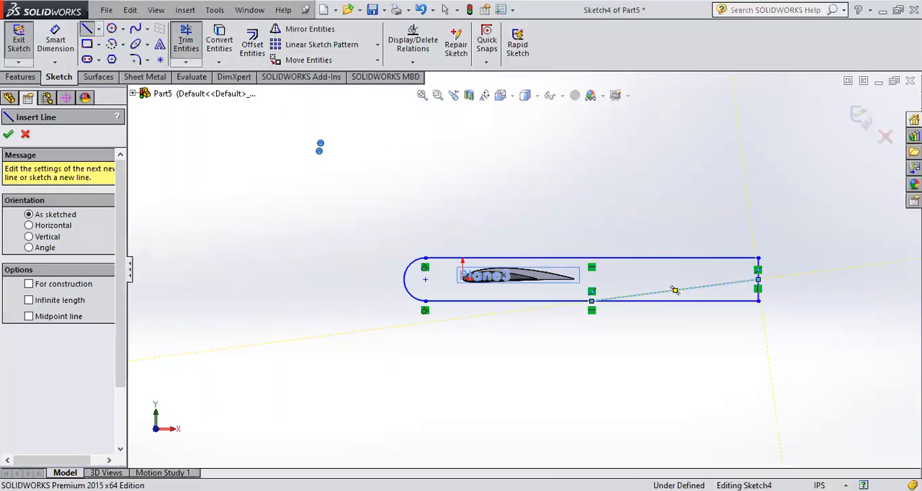
{"action": "left_click_drag", "start_coordinate": [722, 307], "coordinate": [764, 287]}
{"action": "scroll", "coordinate": [731, 273], "scroll_direction": "up", "scroll_amount": 3}
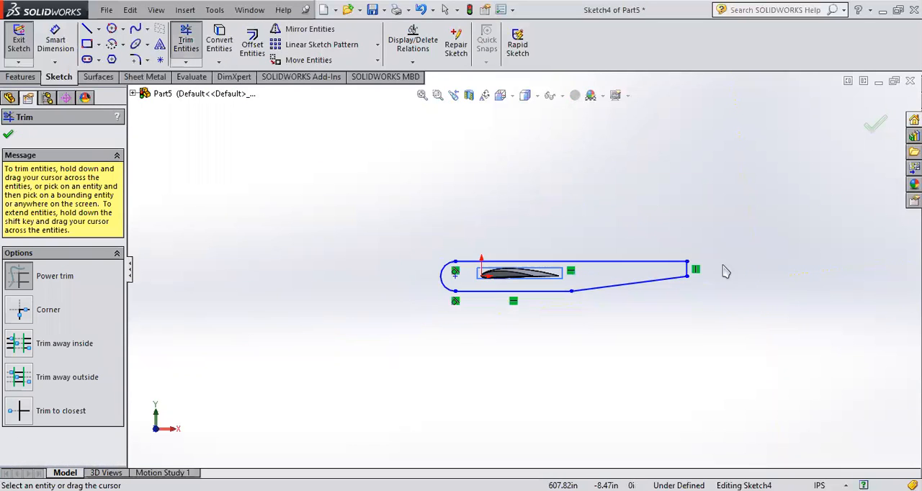
{"action": "middle_click_drag", "start_coordinate": [670, 270], "coordinate": [677, 293]}
{"action": "left_click", "coordinate": [871, 125]}
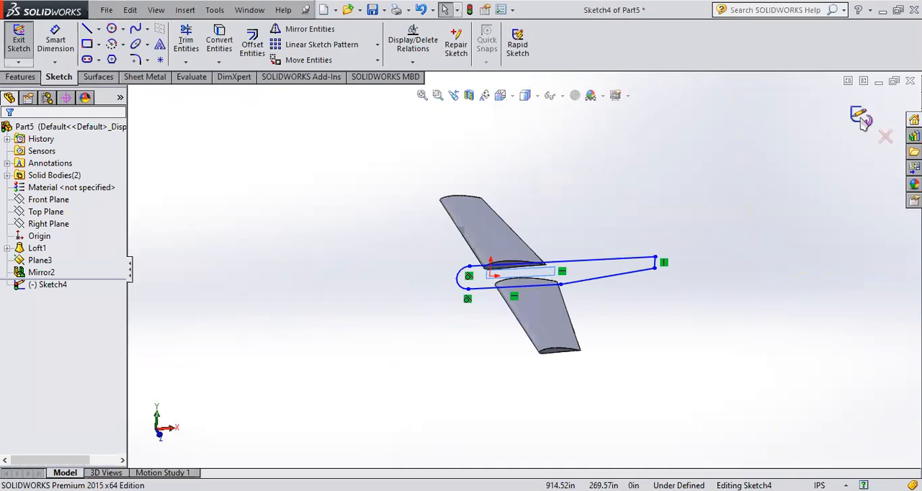
{"action": "left_click", "coordinate": [19, 39]}
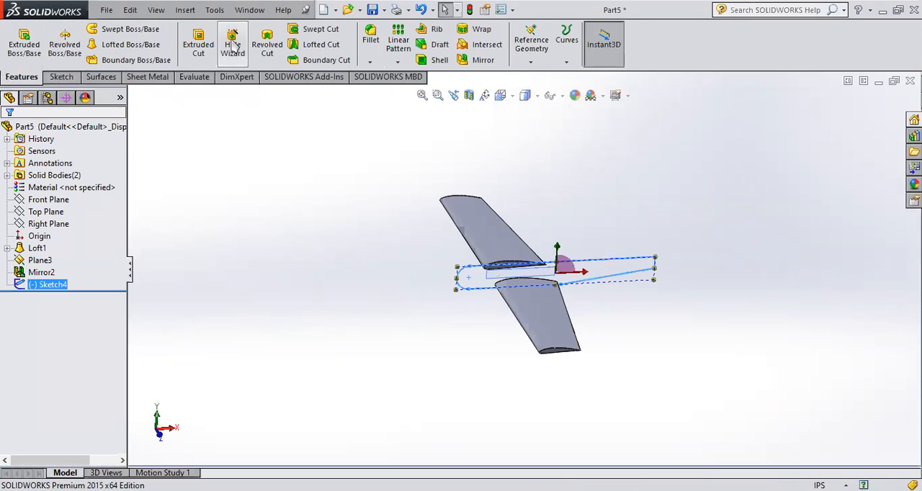
- Start extruding the body outline with Direction 1 set to Up To Surface, ending at the root face of one wing
{"action": "left_click", "coordinate": [24, 43]}
{"action": "left_click", "coordinate": [58, 211]}
{"action": "left_click", "coordinate": [60, 259]}
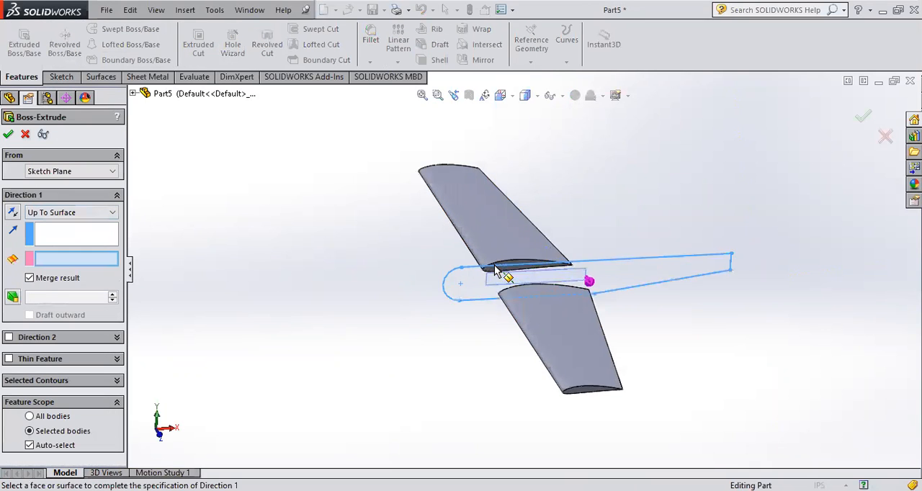
{"action": "scroll", "coordinate": [540, 268], "scroll_direction": "down", "scroll_amount": 3}
{"action": "left_click", "coordinate": [544, 269]}
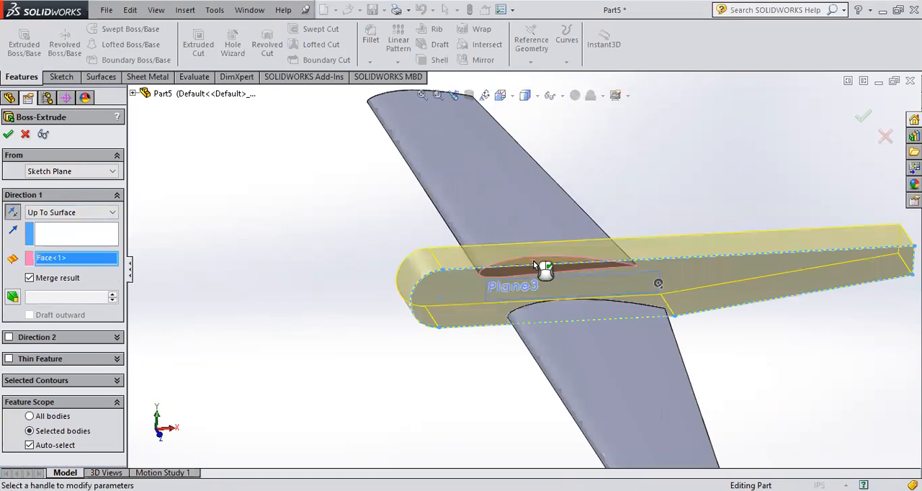
- Add Direction 2 as Up To Surface, ending at the opposite wing's root face, and complete the extrusion
{"action": "left_click", "coordinate": [48, 342]}
{"action": "middle_click_drag", "start_coordinate": [422, 312], "coordinate": [504, 410]}
{"action": "left_click", "coordinate": [43, 353]}
{"action": "left_click", "coordinate": [50, 399]}
{"action": "left_click", "coordinate": [580, 317]}
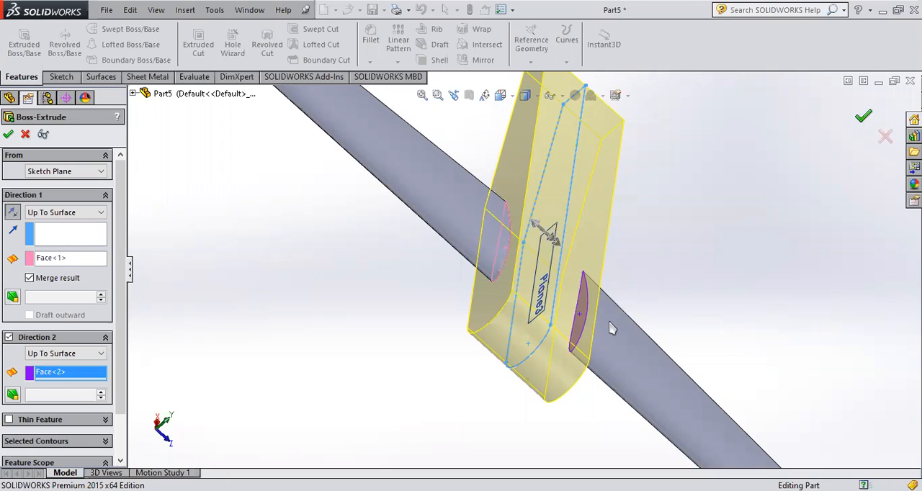
{"action": "right_click", "coordinate": [611, 327]}
- Fillet the body's long upper edges on both sides with a symmetric 10 in radius and tangent propagation
{"action": "scroll", "coordinate": [609, 326], "scroll_direction": "up", "scroll_amount": 6}
{"action": "left_click", "coordinate": [549, 389]}
{"action": "middle_click_drag", "start_coordinate": [567, 394], "coordinate": [478, 319]}
{"action": "scroll", "coordinate": [533, 229], "scroll_direction": "down", "scroll_amount": 2}
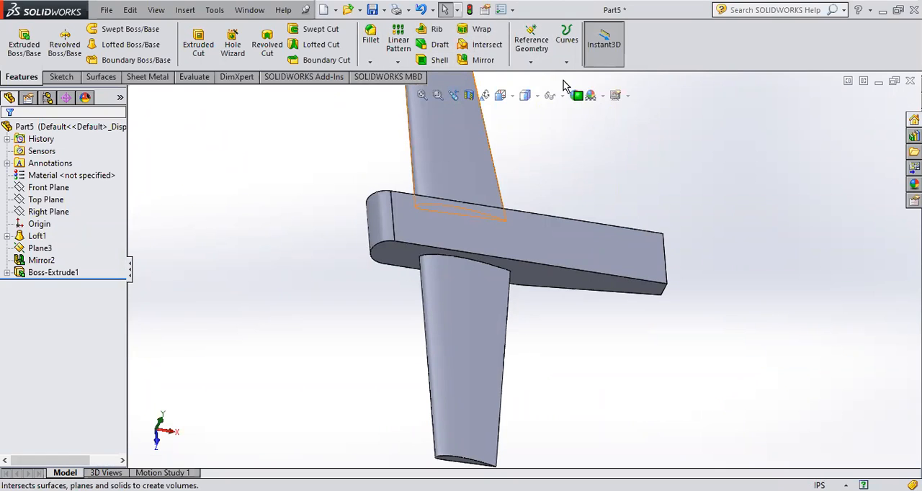
{"action": "scroll", "coordinate": [630, 268], "scroll_direction": "down", "scroll_amount": 5}
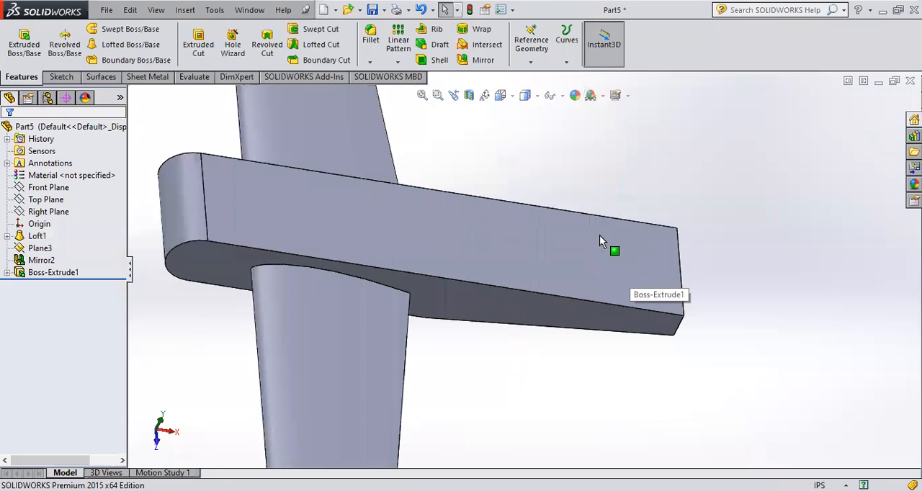
{"action": "left_click", "coordinate": [370, 36]}
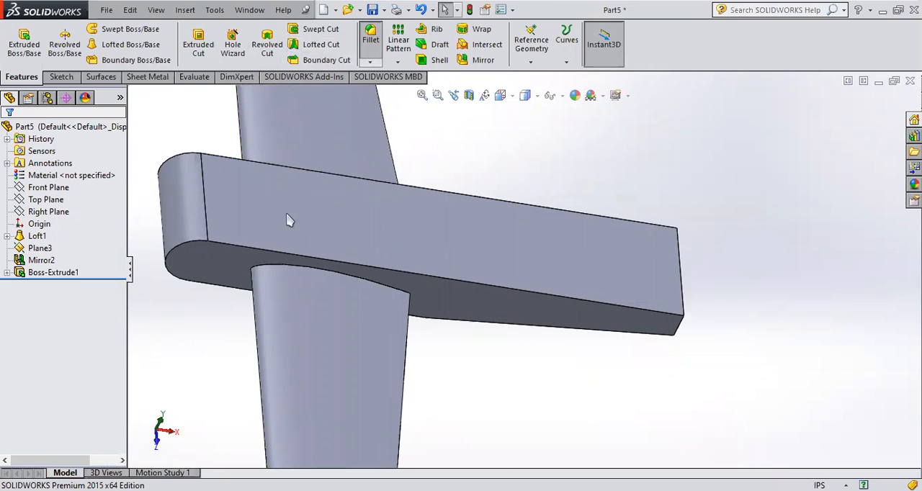
{"action": "left_click", "coordinate": [245, 246]}
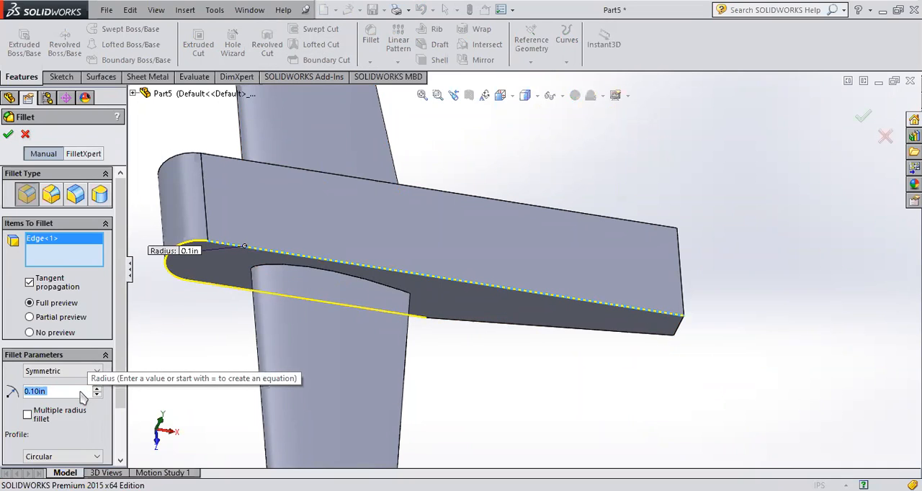
{"action": "type", "text": "5."}
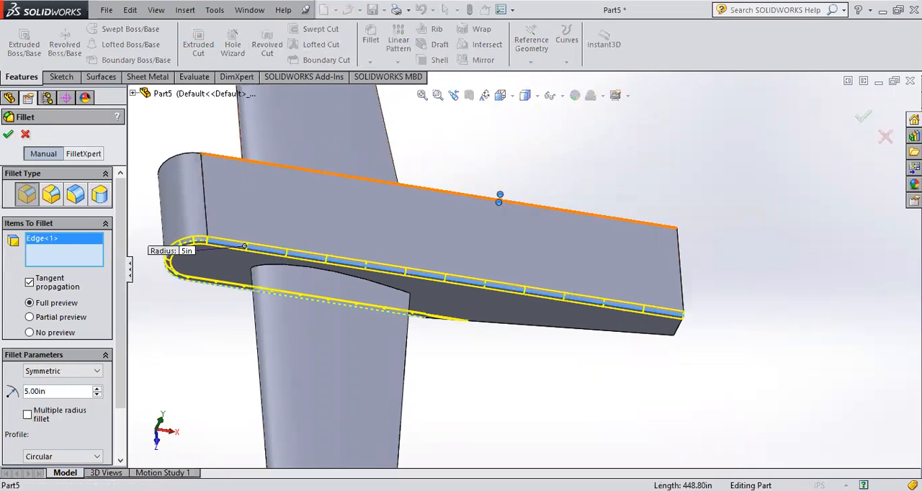
{"action": "left_click", "coordinate": [497, 200]}
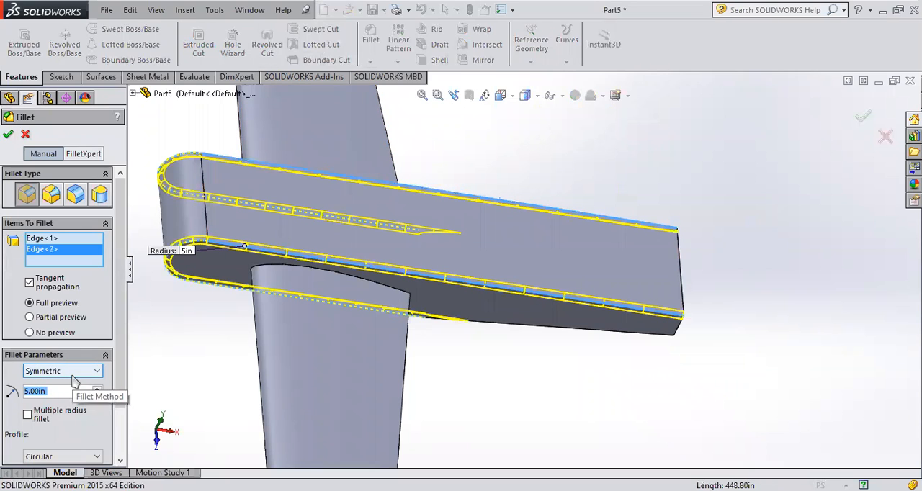
{"action": "type", "text": "10"}
{"action": "key", "text": "Return"}
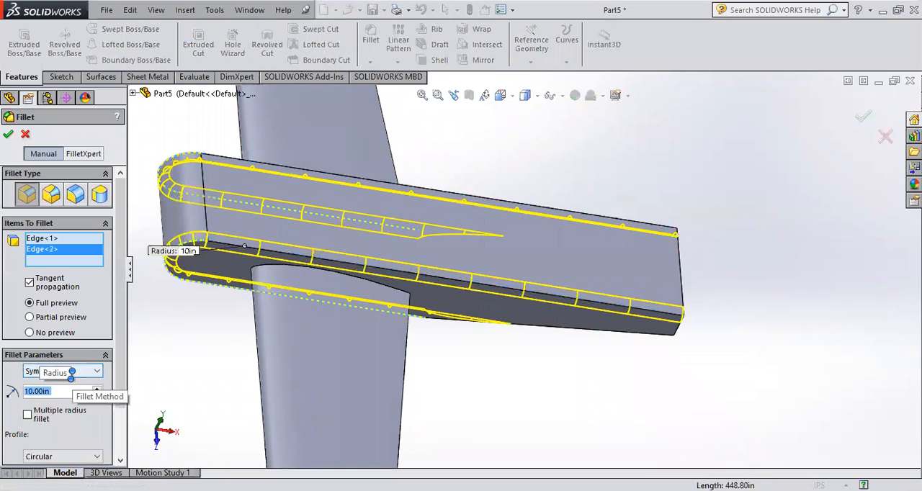
{"action": "key", "text": "Return"}
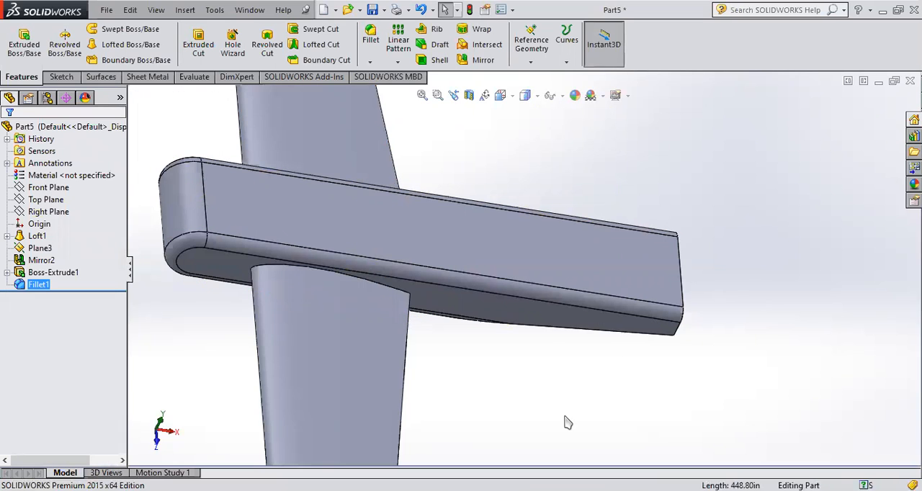
- Open a new sketch on the body's flat top face, viewed normal to it and focused on the tail end
{"action": "left_click", "coordinate": [539, 371]}
{"action": "scroll", "coordinate": [530, 365], "scroll_direction": "down", "scroll_amount": 2}
{"action": "scroll", "coordinate": [531, 360], "scroll_direction": "up", "scroll_amount": 6}
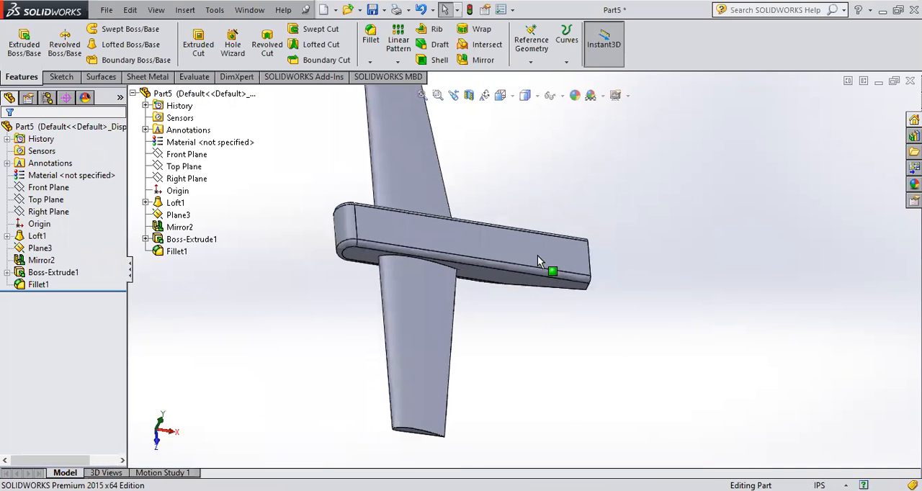
{"action": "middle_click_drag", "start_coordinate": [531, 240], "coordinate": [552, 302]}
{"action": "left_click", "coordinate": [546, 295]}
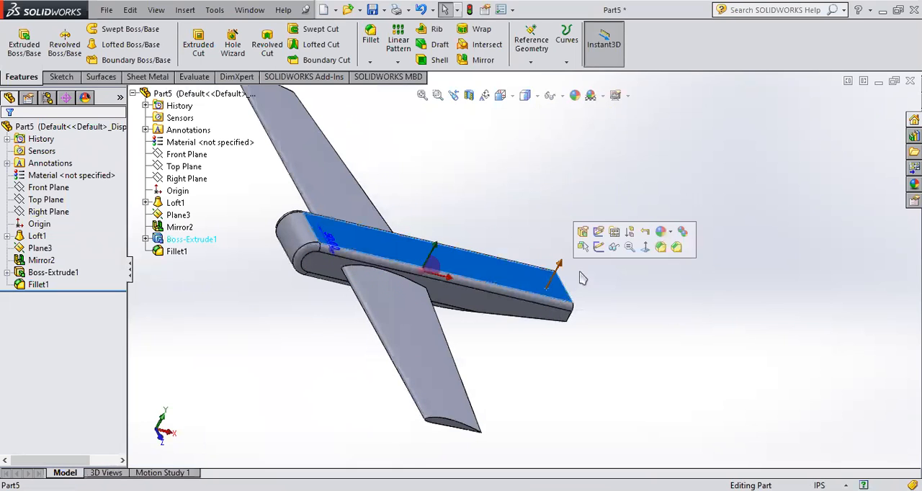
{"action": "left_click", "coordinate": [649, 251]}
{"action": "scroll", "coordinate": [587, 272], "scroll_direction": "down", "scroll_amount": 6}
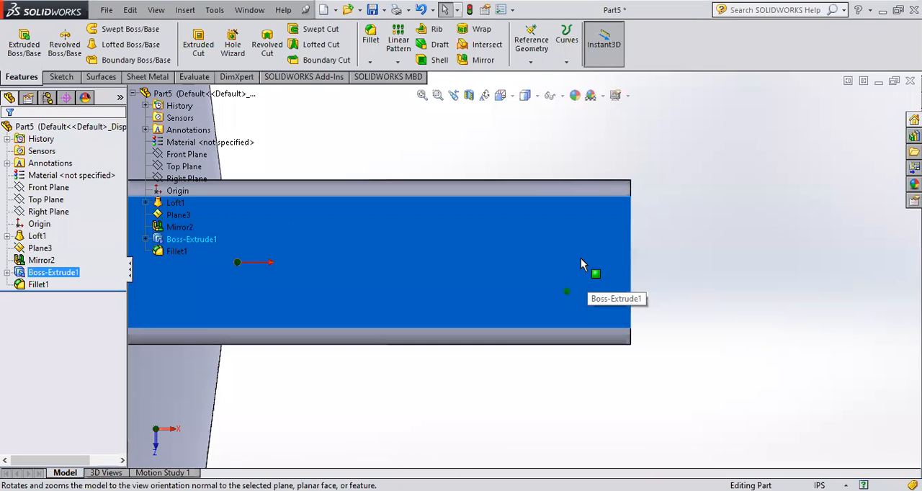
{"action": "left_click", "coordinate": [580, 259]}
{"action": "left_click", "coordinate": [633, 216]}
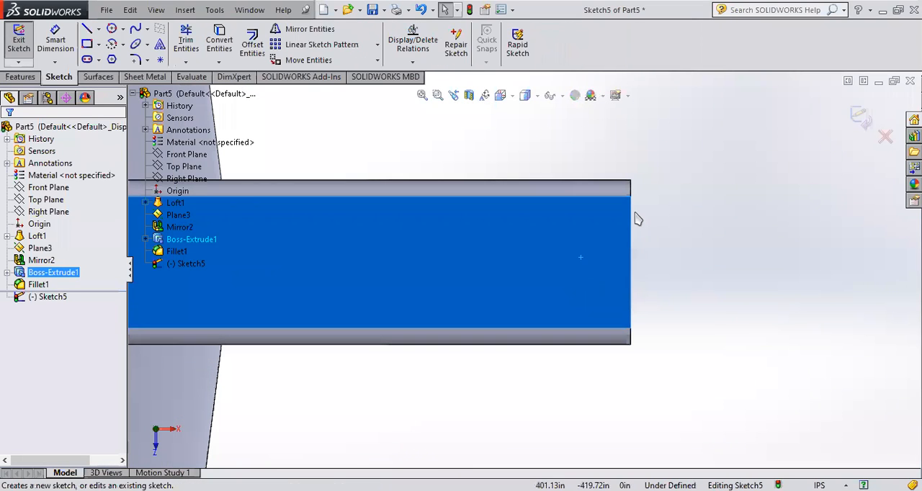